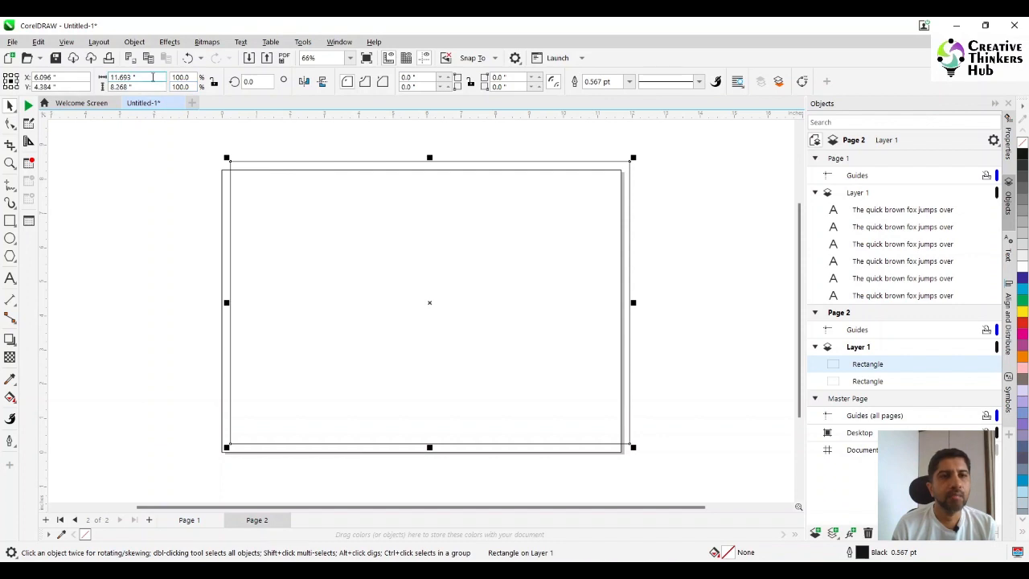
- Resize the selected rectangle to 5 by 8 inches and place it on the page's left half, vertically centred with the page-sized rectangle
text(5)
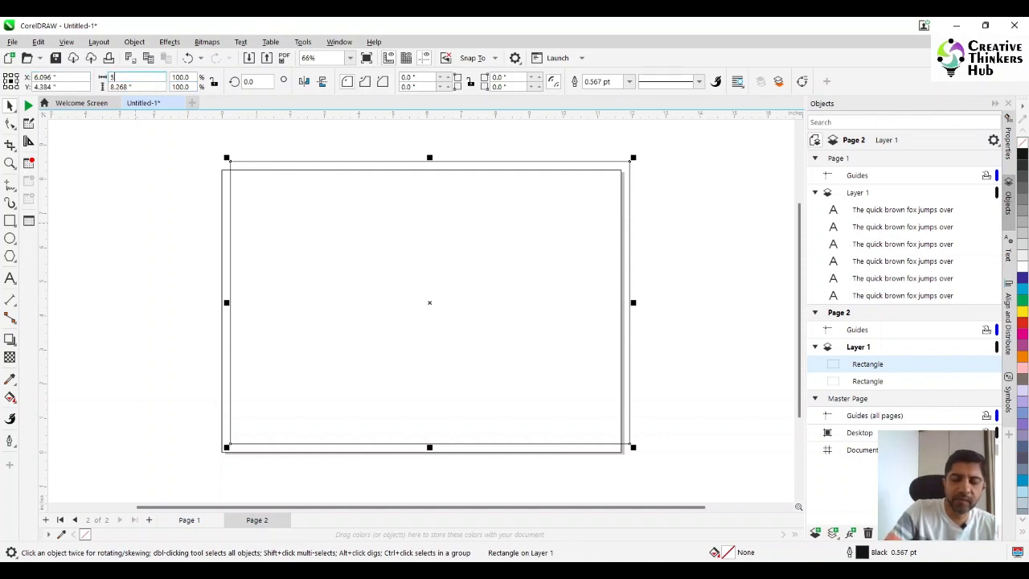
key(Tab)
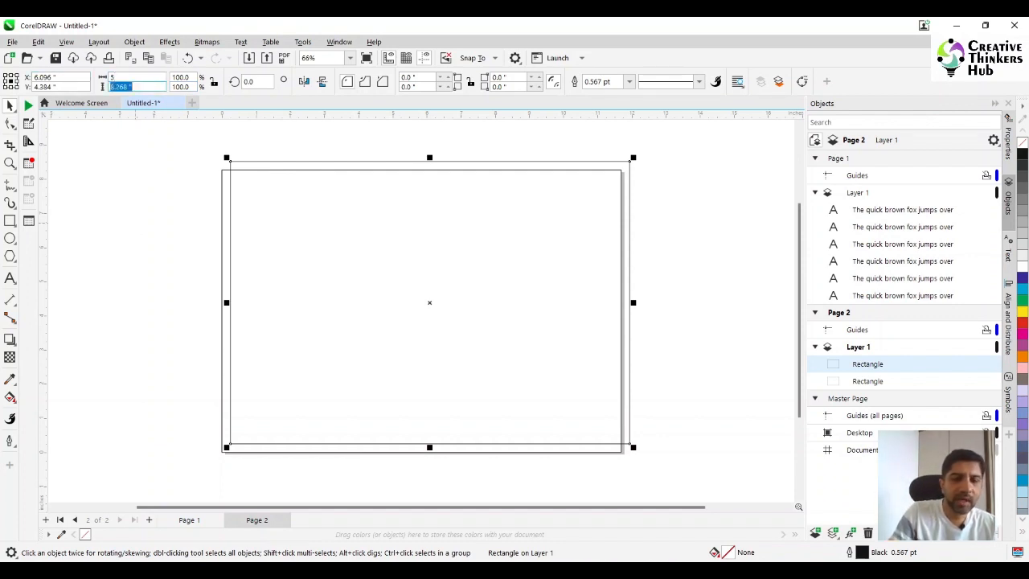
text(8)
key(Return)
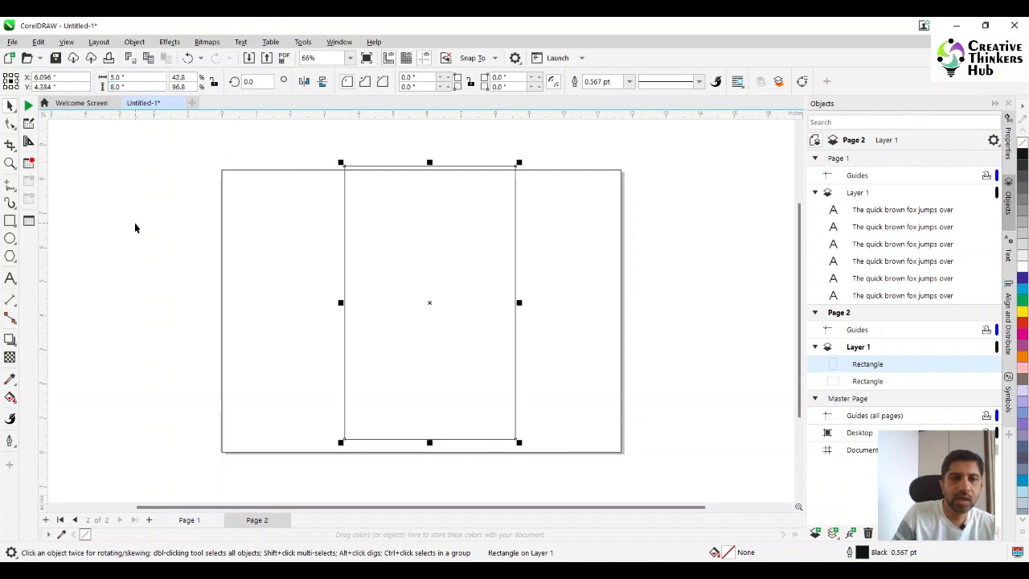
drag(422, 222, 314, 242)
key(ctrl+a)
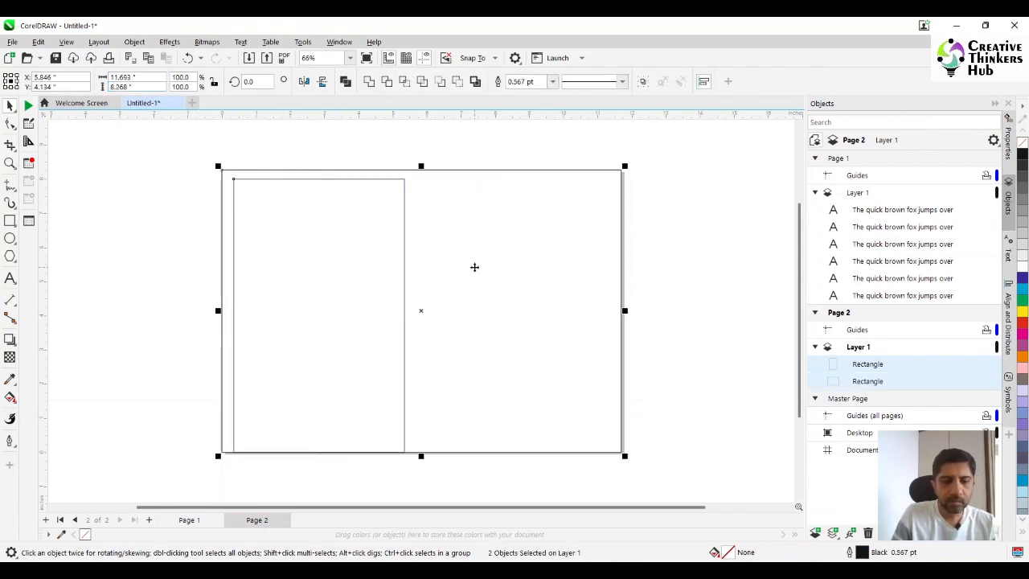
- Duplicate the 5 by 8 inch rectangle and place the copy edge to edge on its right side
click(278, 267)
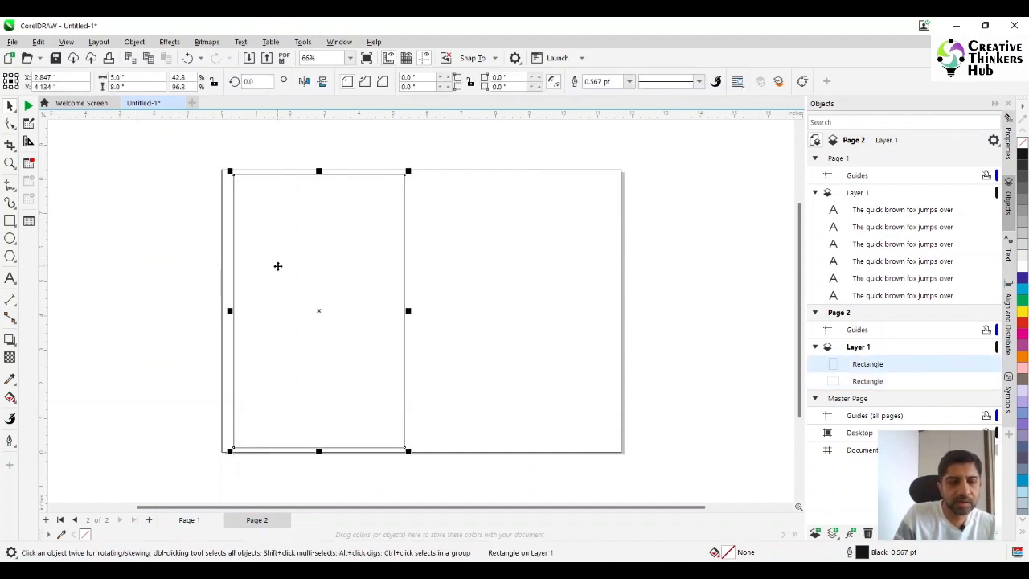
key(ctrl+d)
drag(240, 164, 405, 177)
shift+click(364, 209)
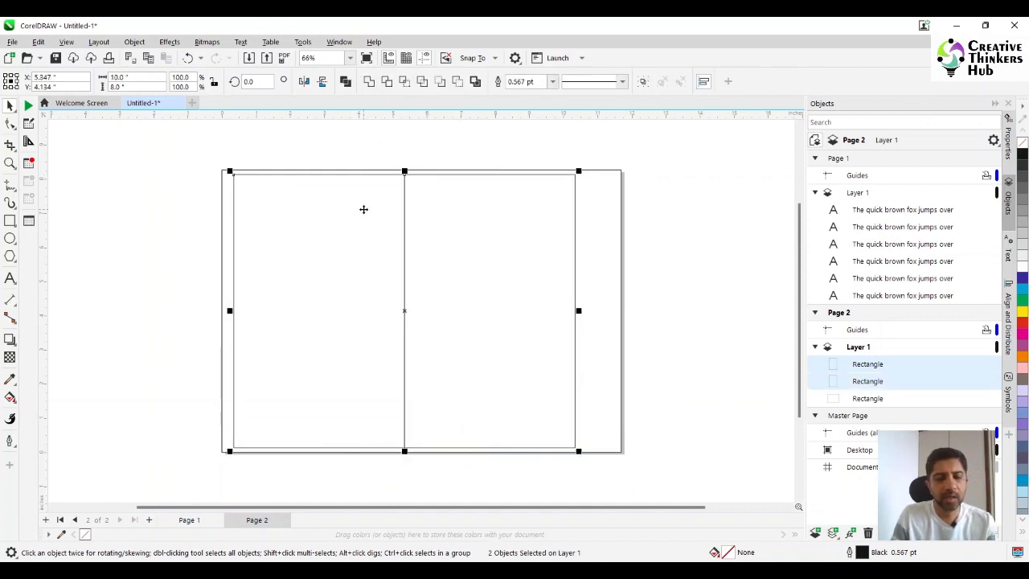
key(ctrl+d)
key(Delete)
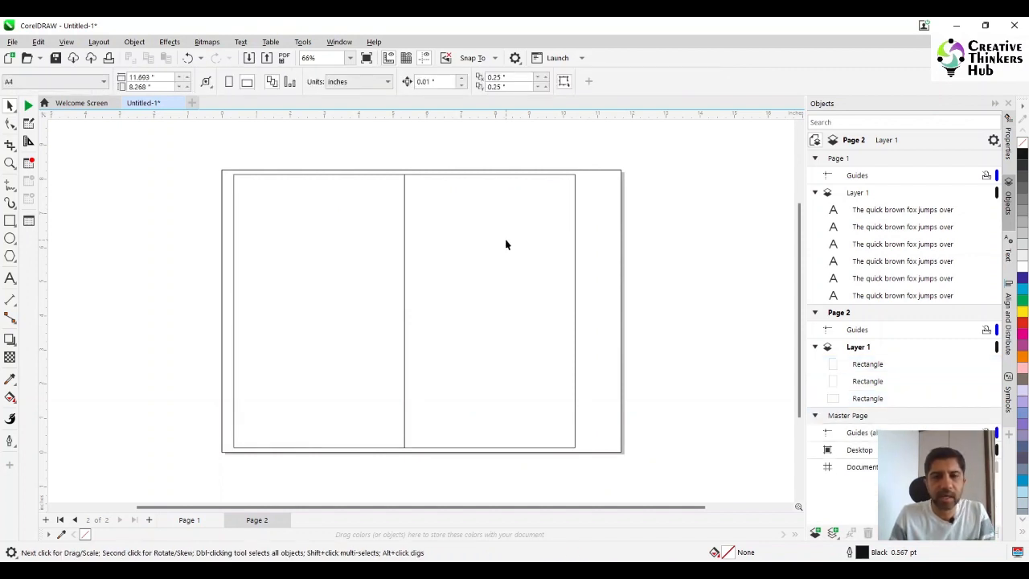
- Group the two adjoining 5 by 8 inch rectangles and centre the group horizontally on the page-sized rectangle
click(358, 271)
shift+click(465, 269)
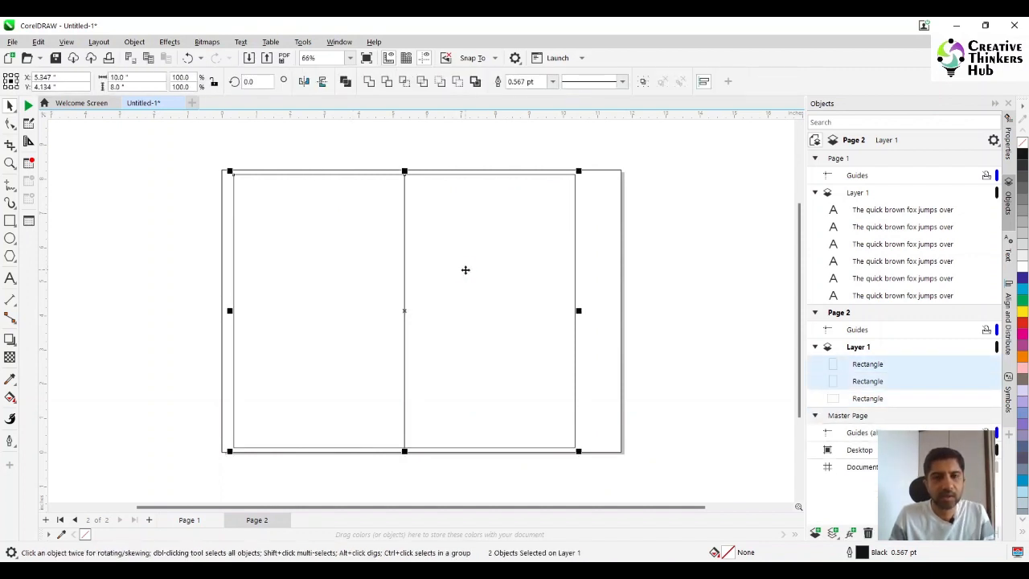
key(ctrl+g)
key(ctrl+a)
key(c)
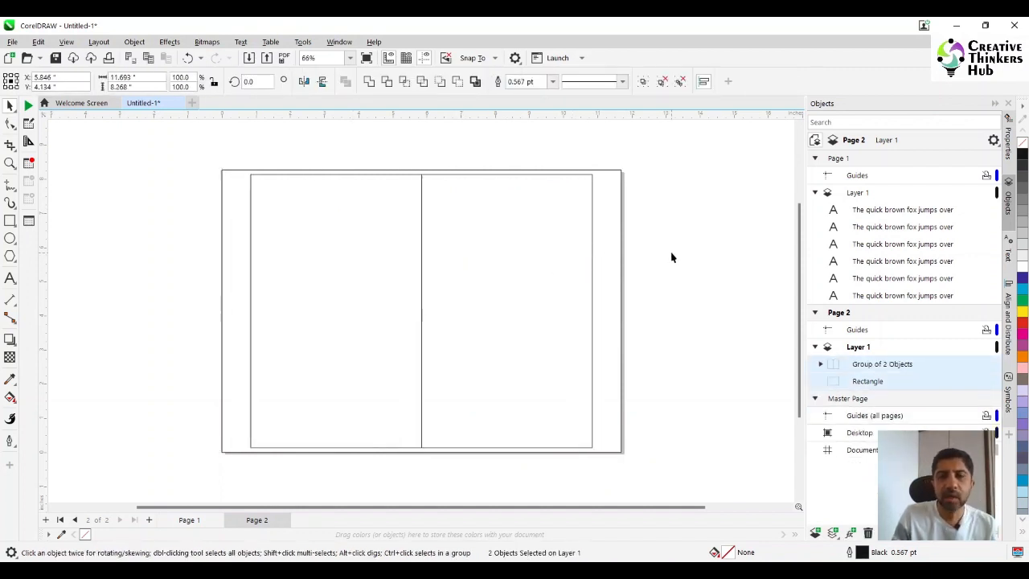
click(473, 262)
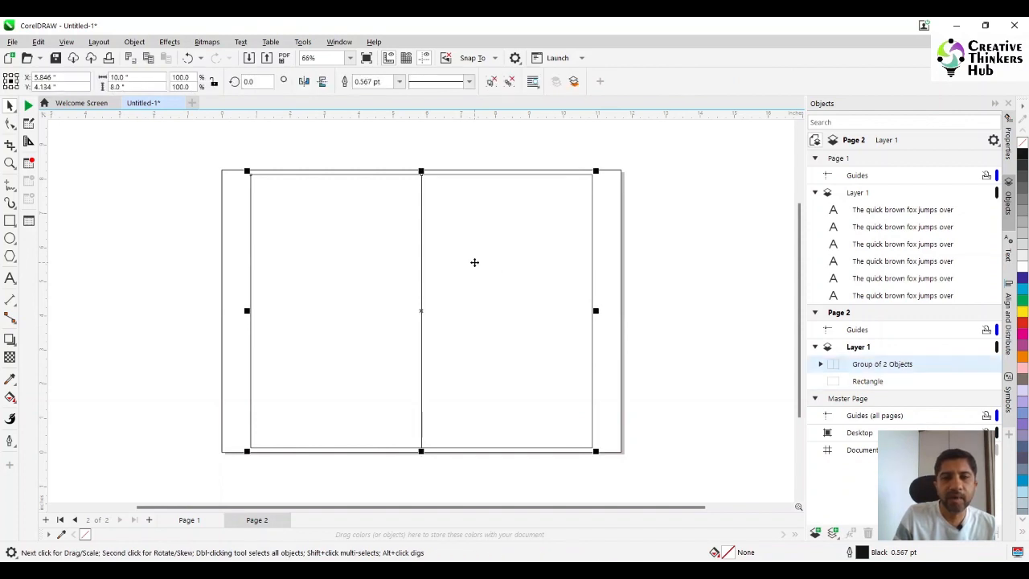
click(479, 137)
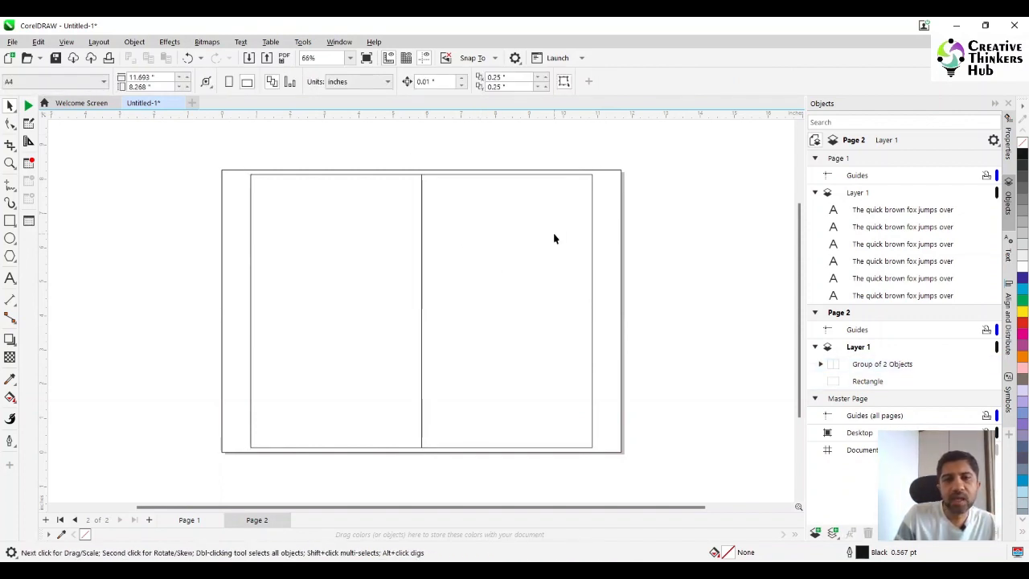
- Ungroup the two adjoining page rectangles and clear the selection
click(483, 254)
click(489, 81)
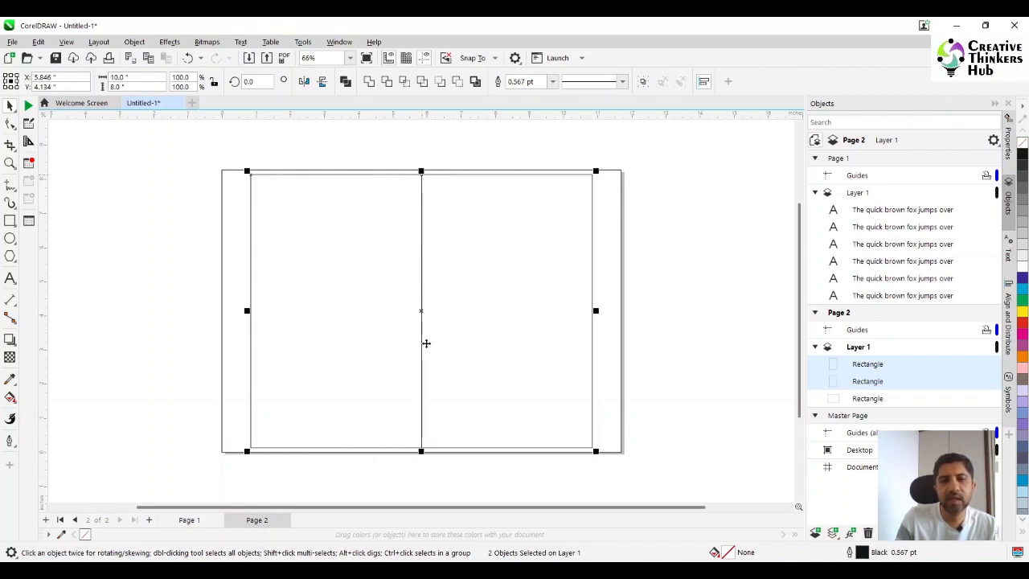
click(420, 142)
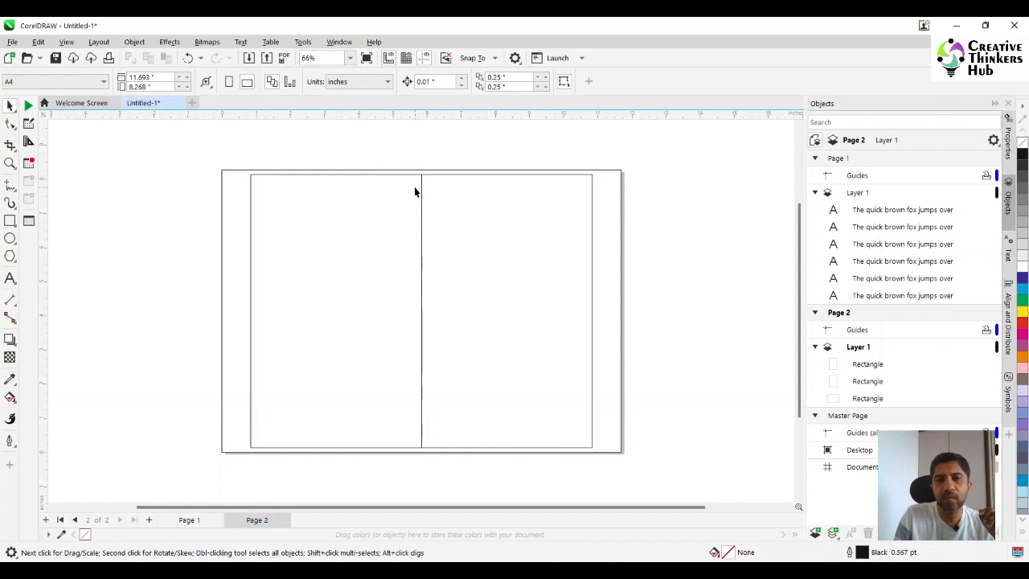
- Set the nudge distance to 0.5 inches and nudge the right rectangle once to the right to open a gutter
double_click(426, 81)
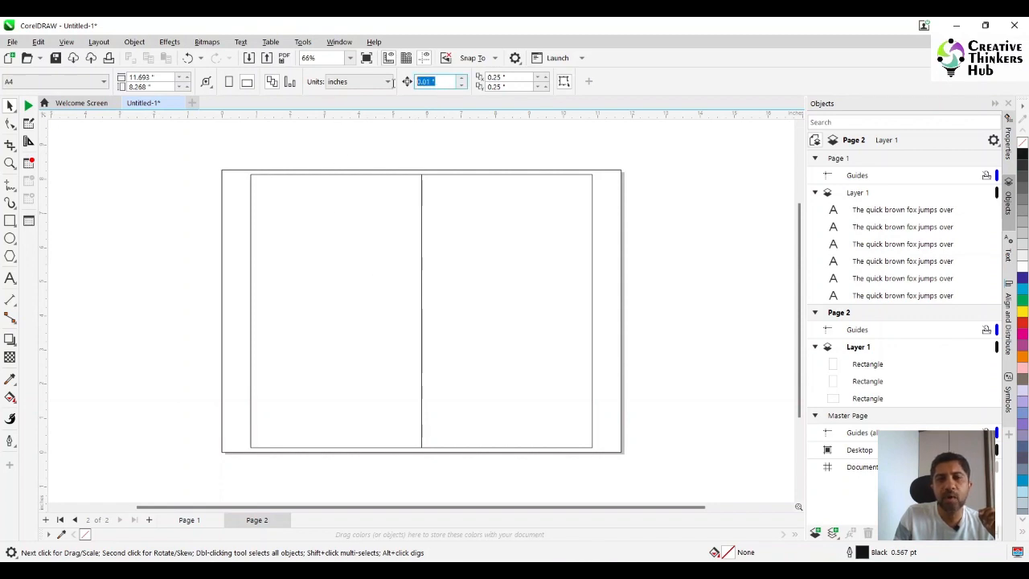
text(0)
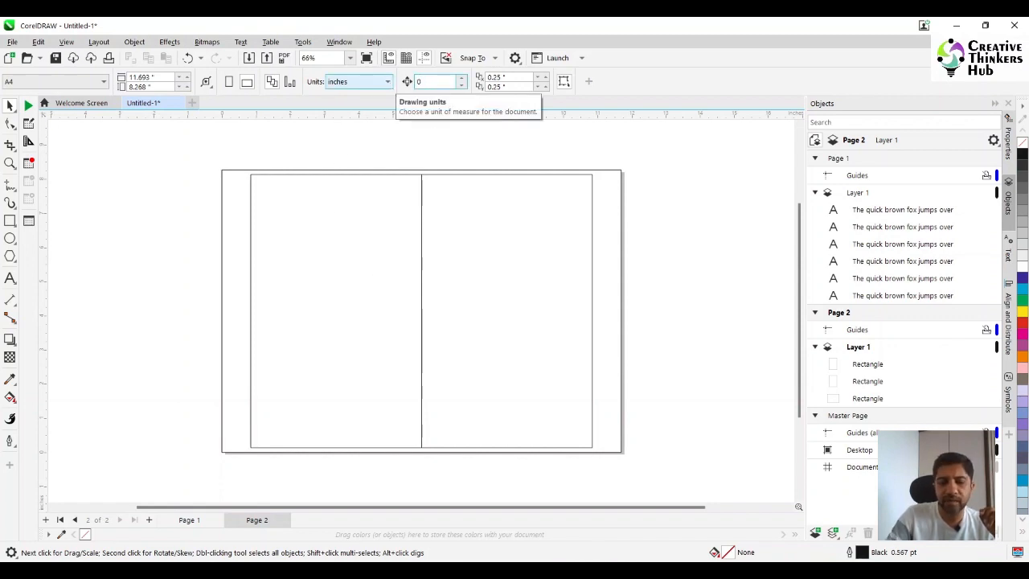
text(.5)
key(Return)
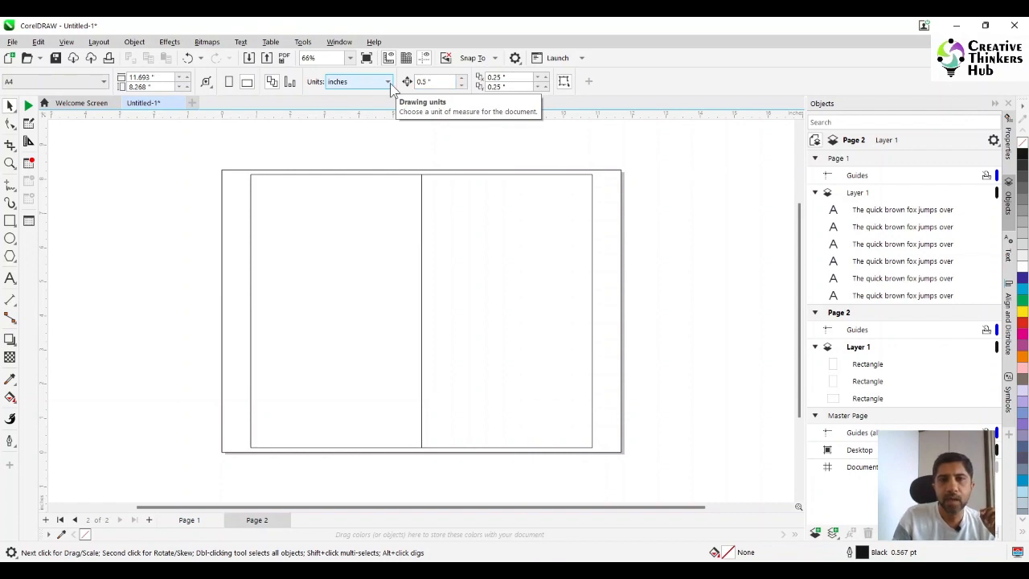
click(456, 282)
key(Right)
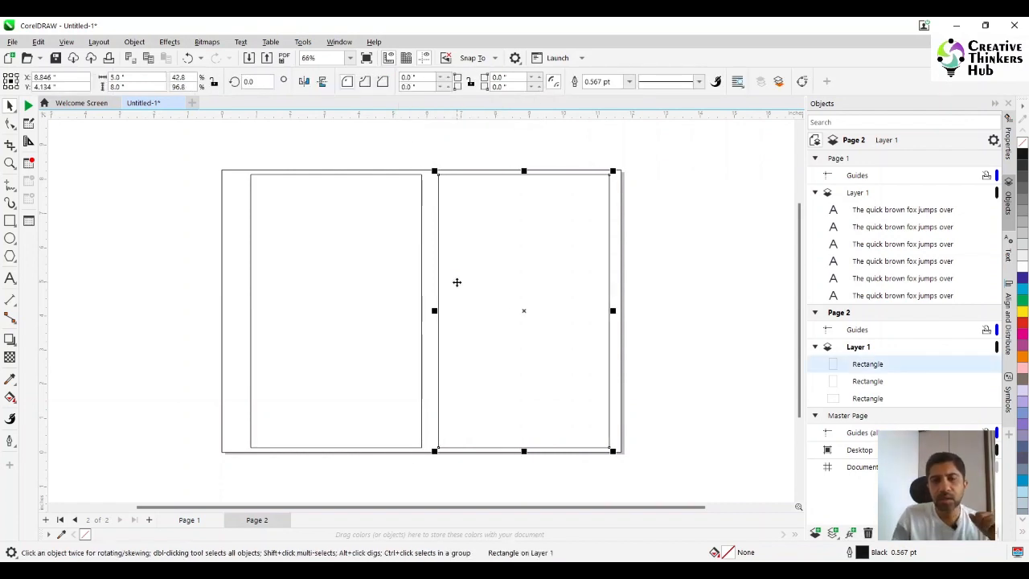
- Group the two rectangles with their gutter and centre the group horizontally on the page-sized rectangle
shift+click(360, 281)
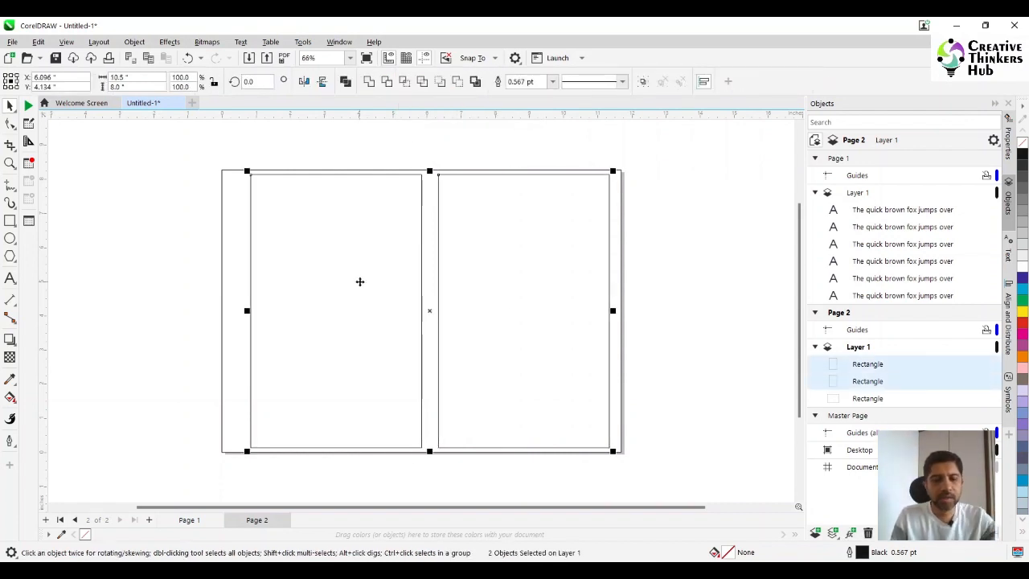
key(ctrl+g)
shift+click(230, 263)
key(c)
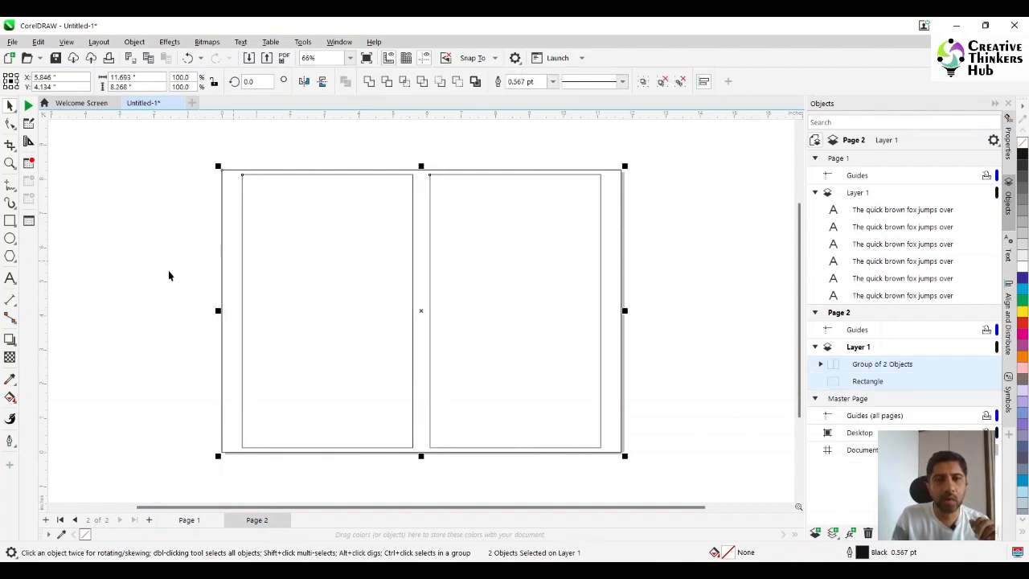
click(169, 276)
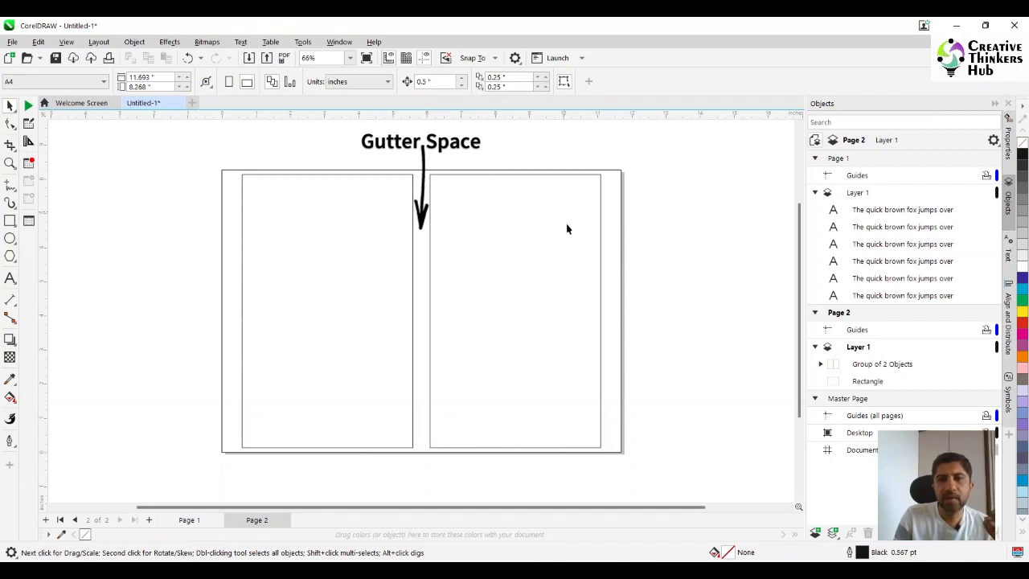
- Ungroup the two rectangles separated by the gutter so each can be edited individually
click(369, 296)
click(491, 82)
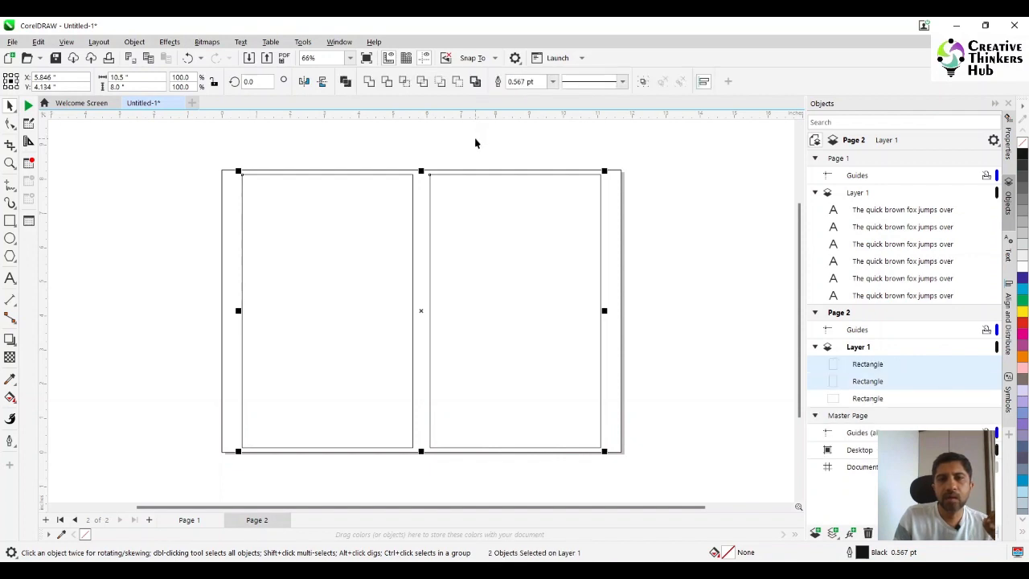
click(459, 252)
click(460, 246)
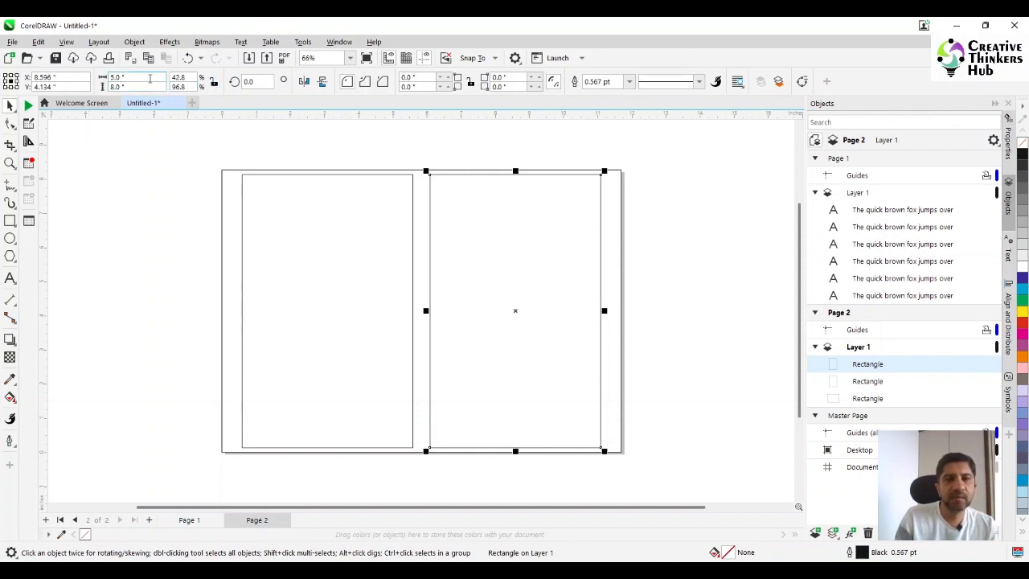
double_click(119, 78)
text(4)
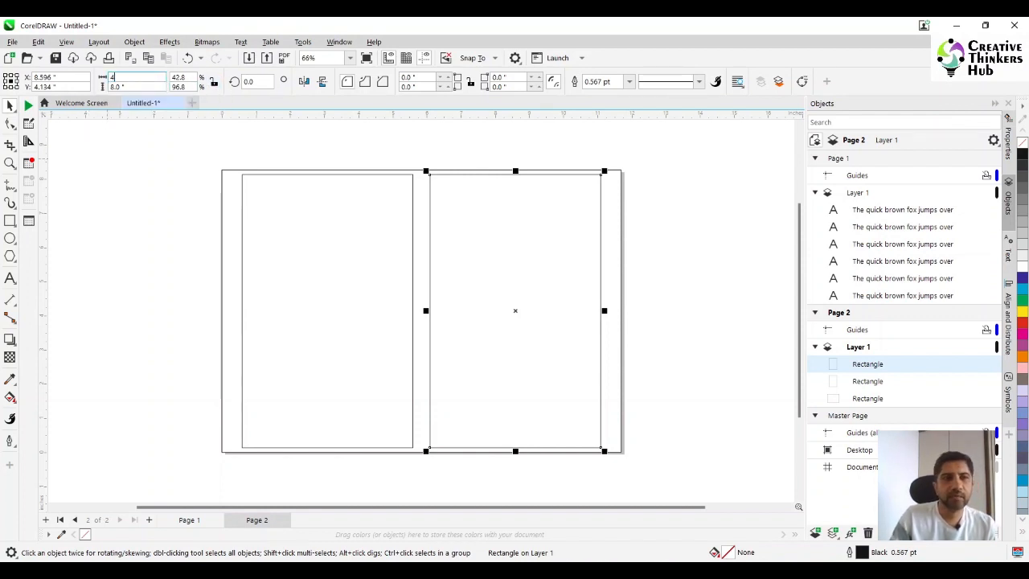
key(Tab)
text(7)
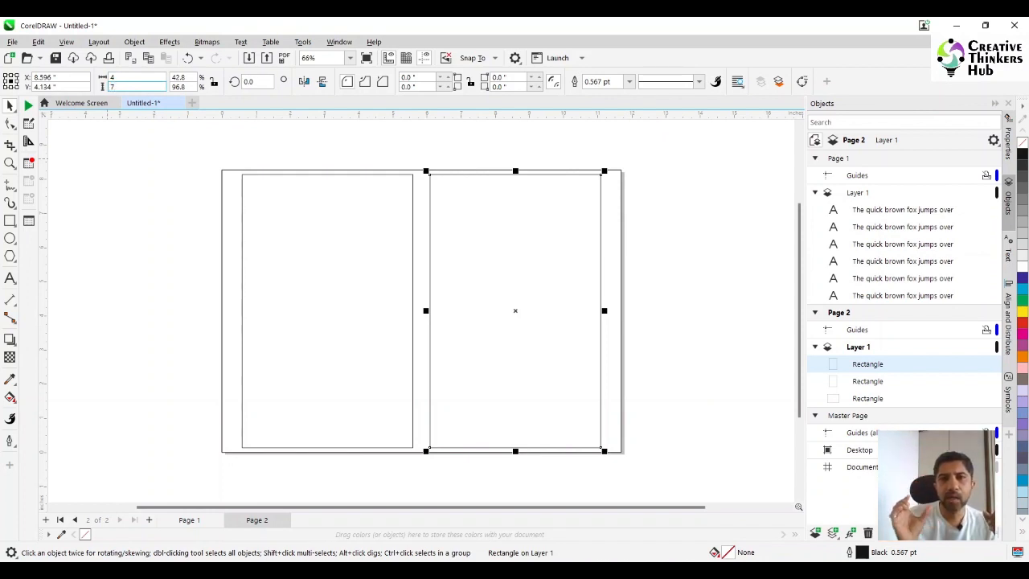
key(Return)
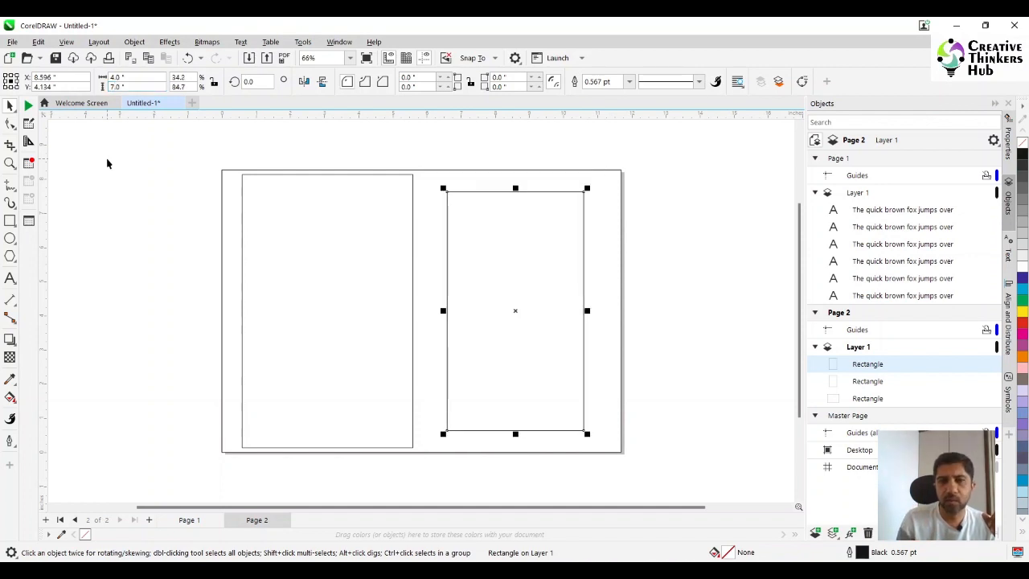
key(ctrl+z)
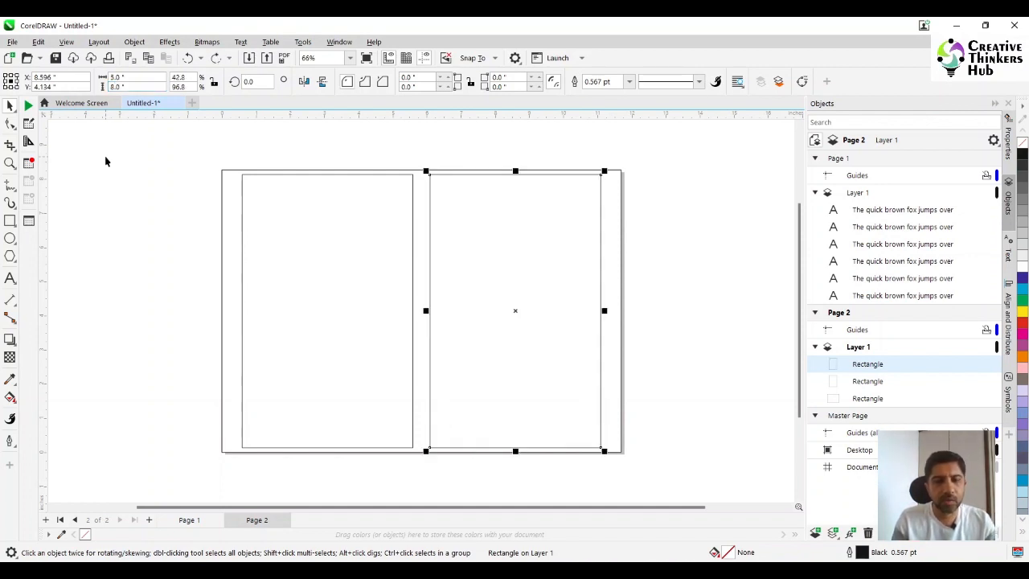
- Duplicate the right 5 by 8 inch rectangle and set the copy's size to 4 by 7 inches
key(ctrl+d)
drag(134, 76, 69, 77)
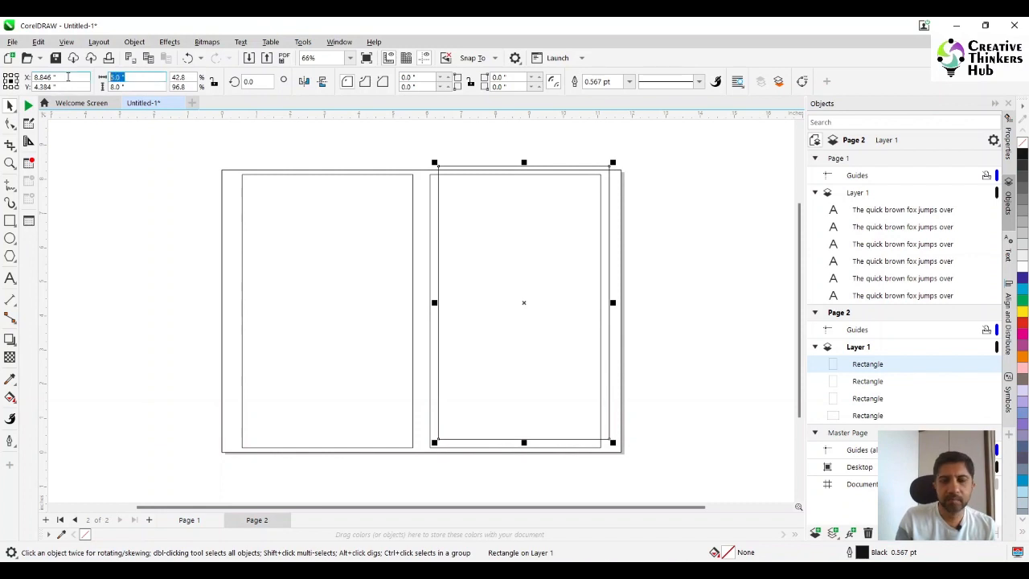
text(4)
key(Tab)
text(7)
key(Return)
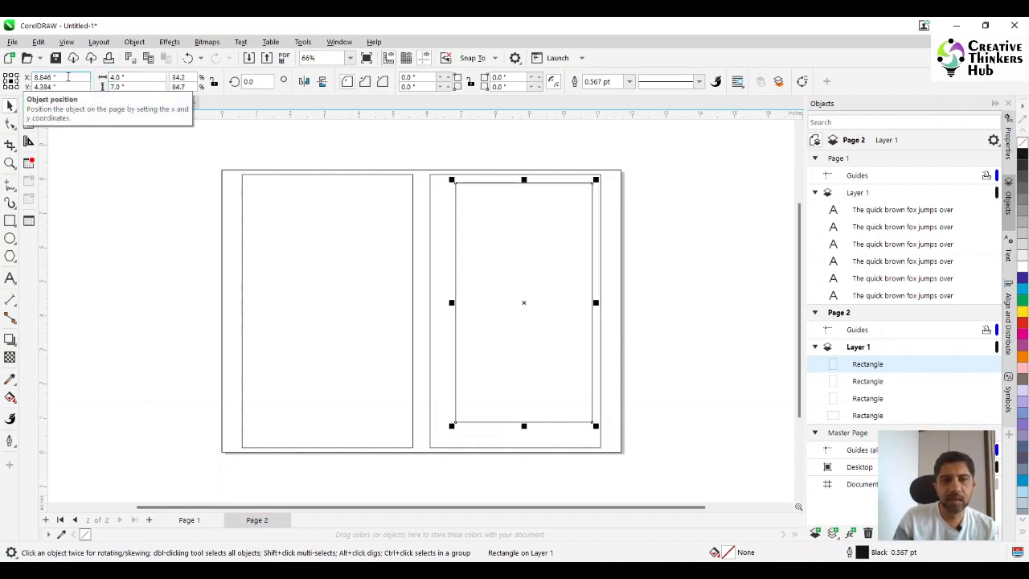
- Centre the 4 by 7 inch rectangle horizontally and vertically inside the right page rectangle
shift+click(435, 248)
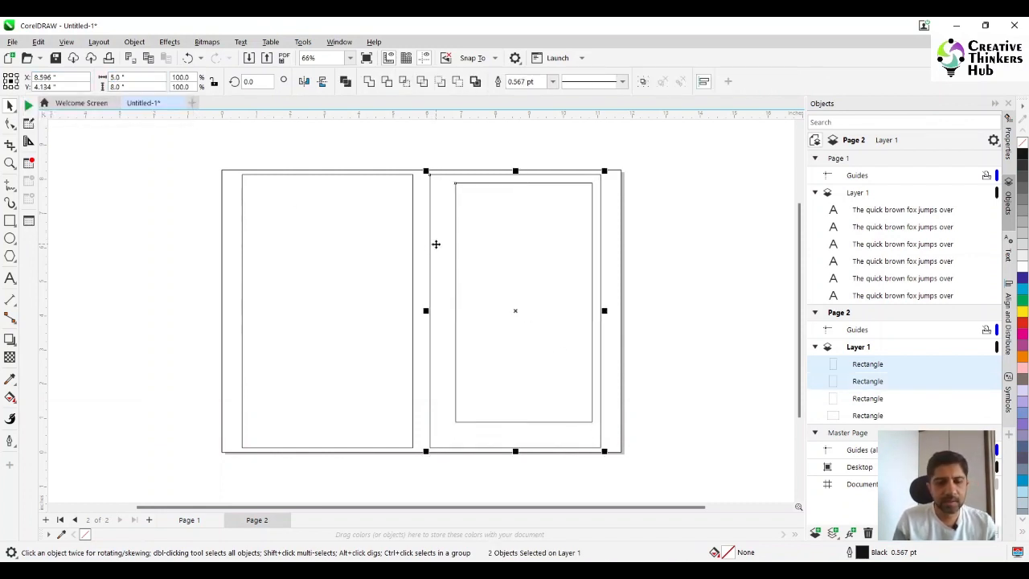
key(c)
key(e)
click(676, 251)
- Duplicate the 4 by 7 inch margin rectangle and centre the copy horizontally and vertically inside the left page rectangle
click(559, 262)
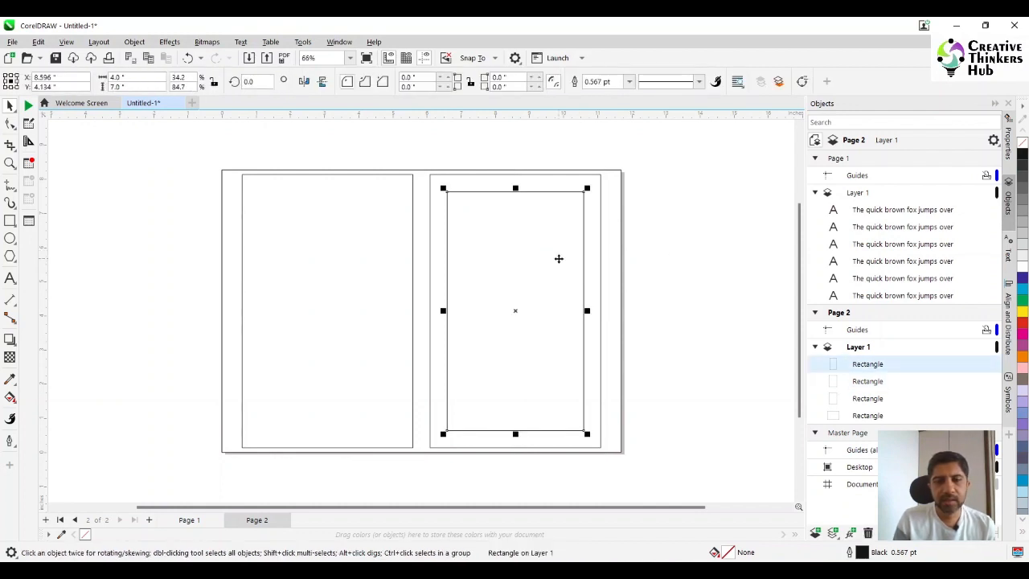
key(ctrl+d)
shift+click(342, 282)
key(c)
key(e)
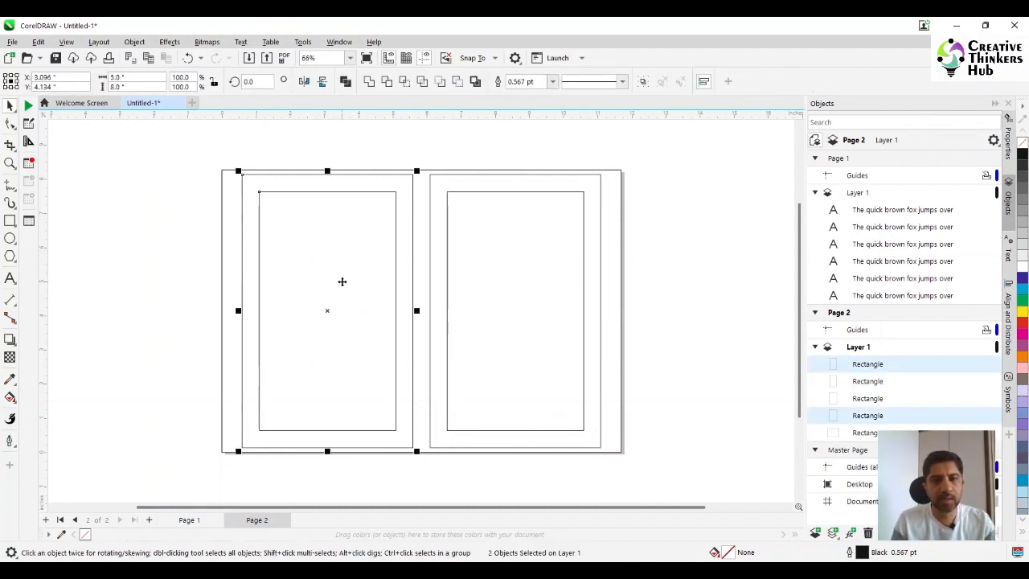
click(684, 273)
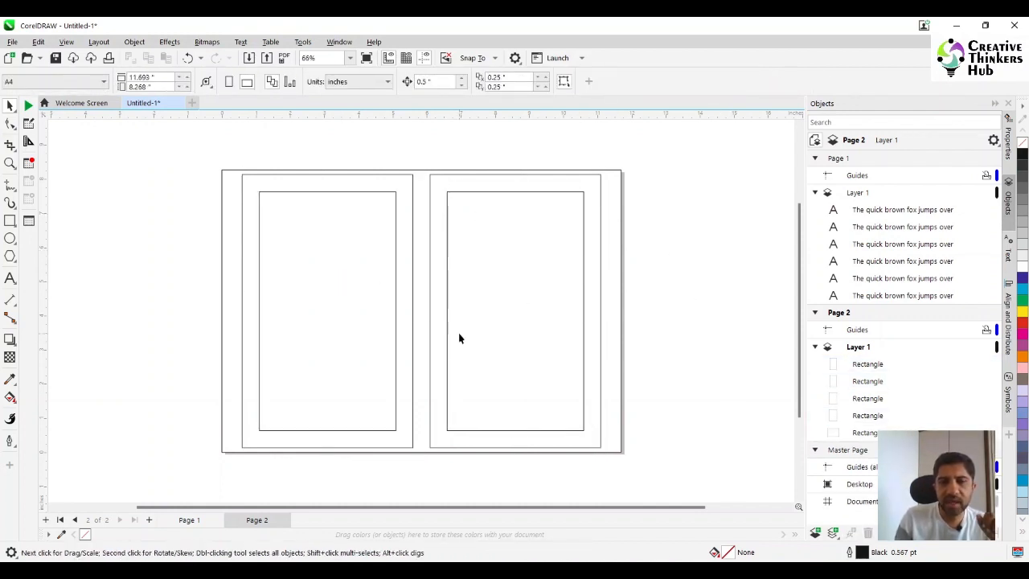
- Delete the outermost page-sized rectangle surrounding both book pages
click(426, 182)
key(Delete)
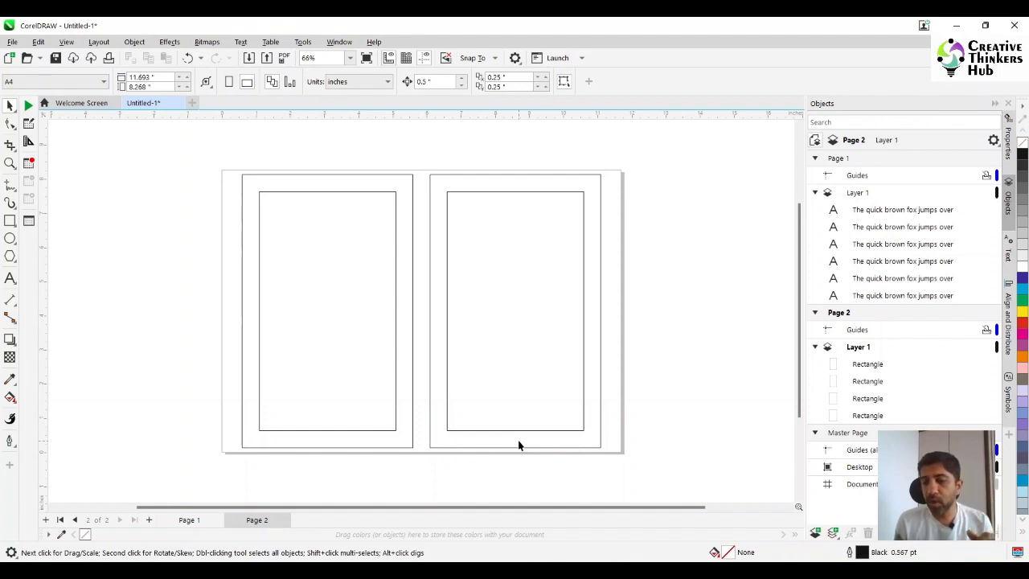
- Duplicate the 4 by 7 inch margin rectangle on the right page and set the copy's size to 4 by 6.5 inches
click(493, 319)
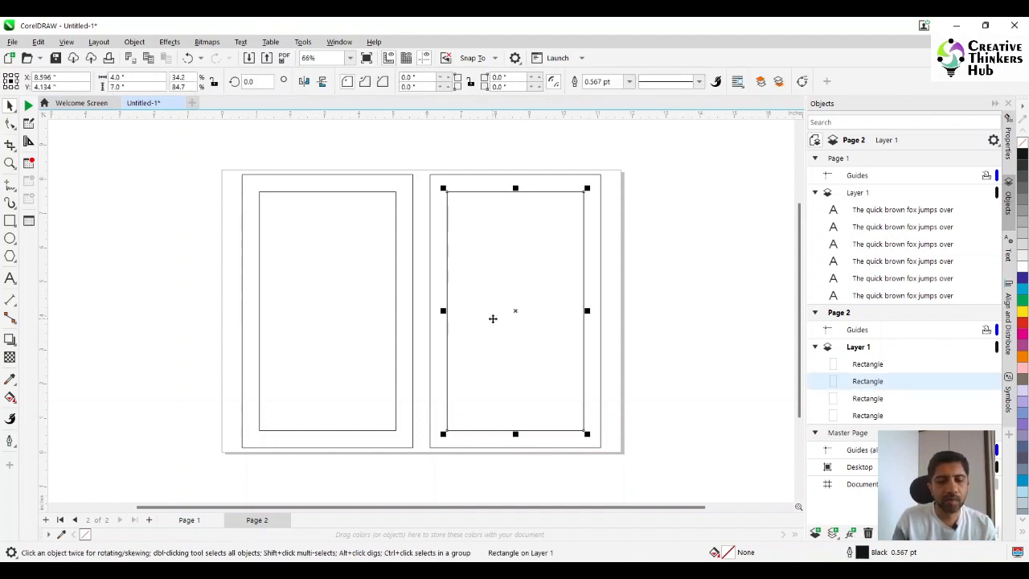
key(ctrl+d)
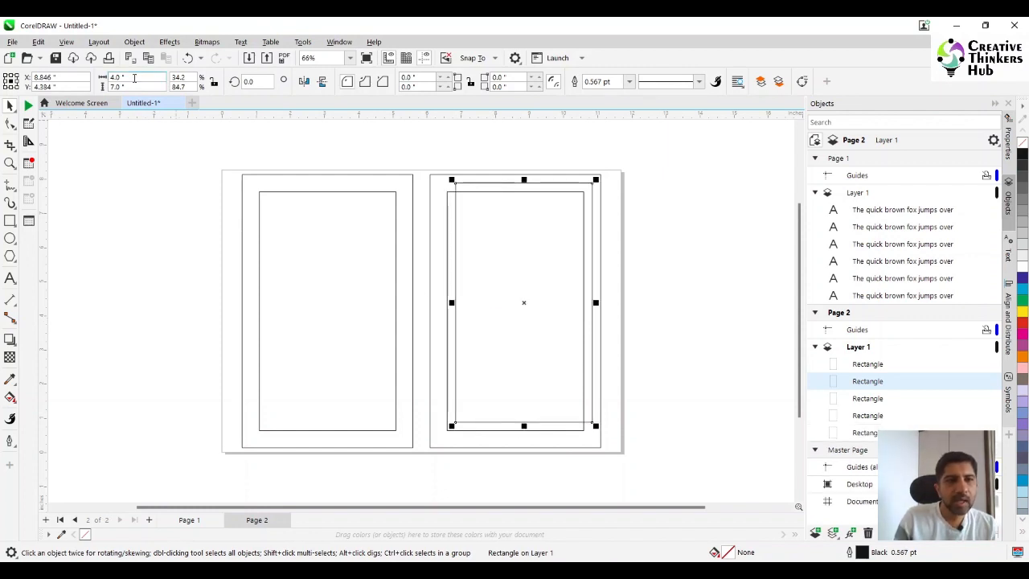
click(134, 77)
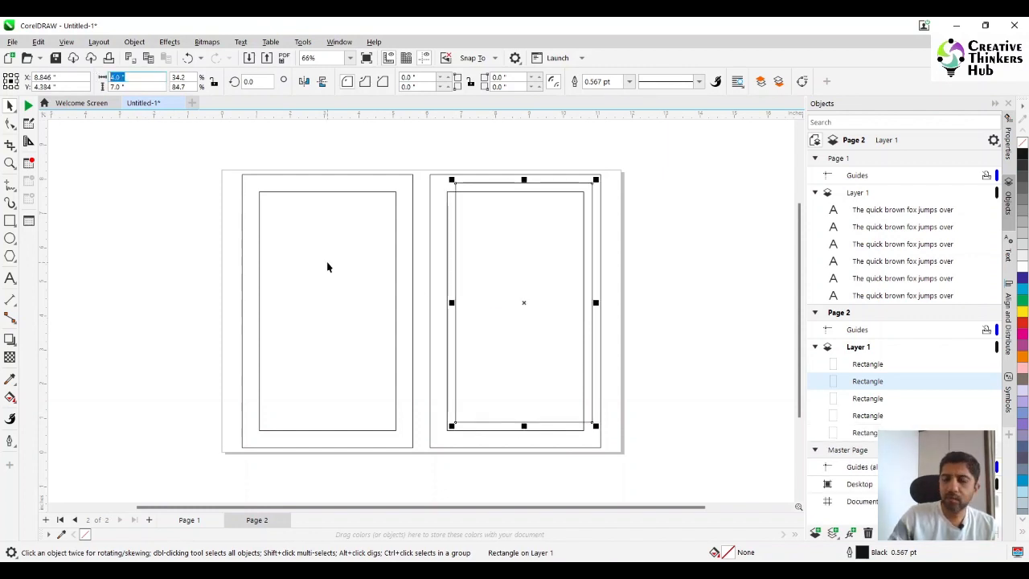
text(3)
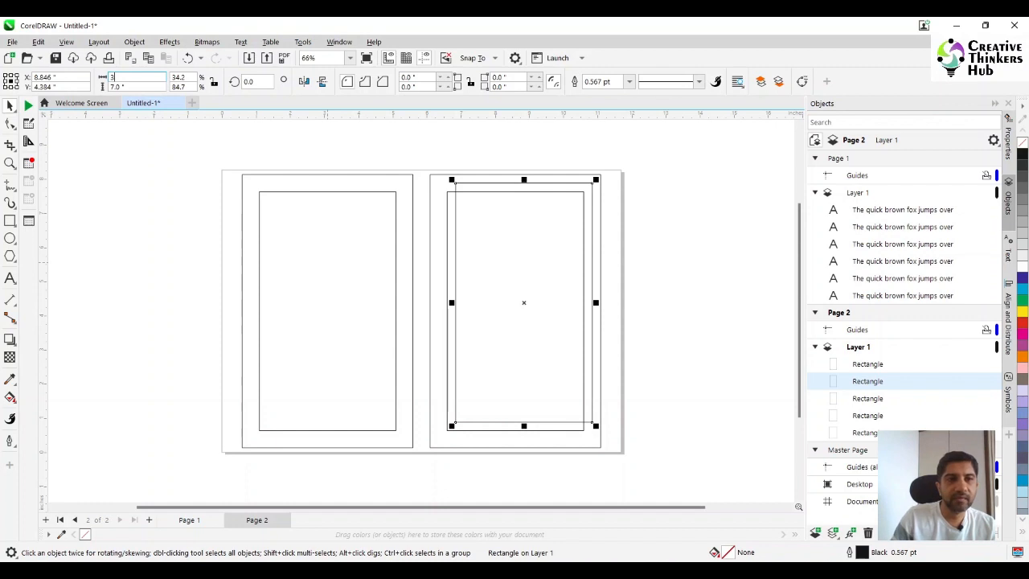
key(BackSpace)
text(4)
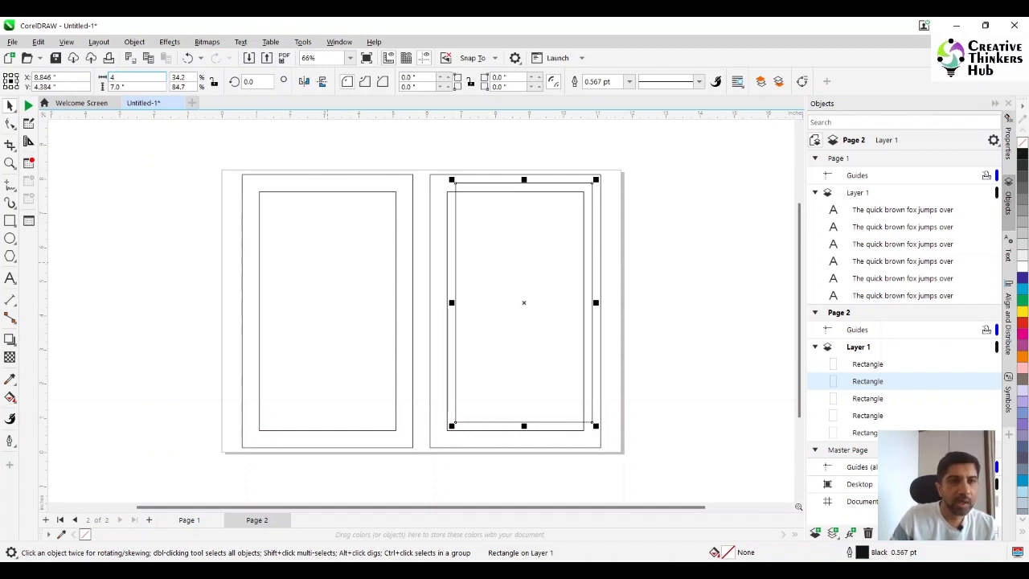
key(Tab)
text(6)
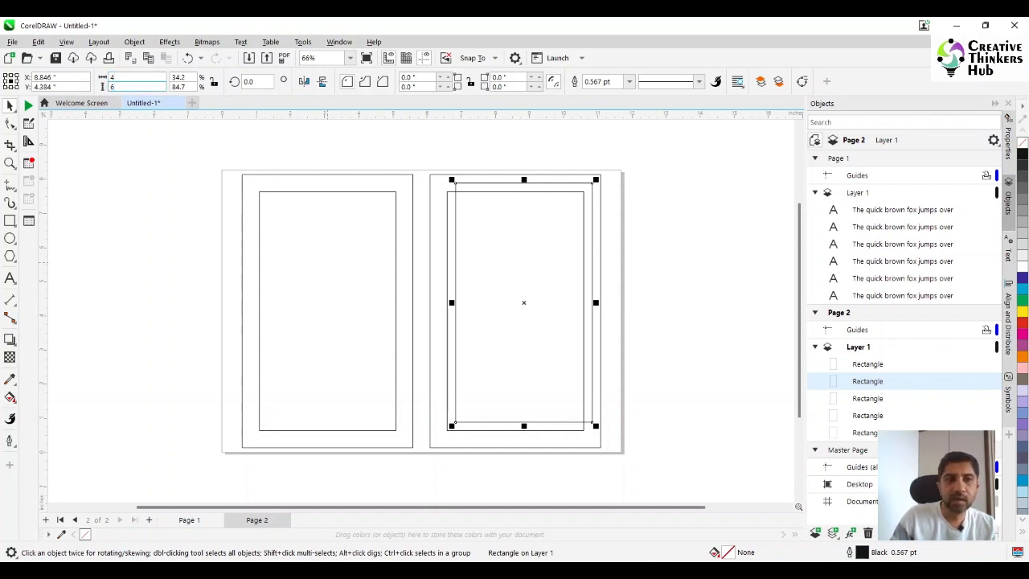
text(.5)
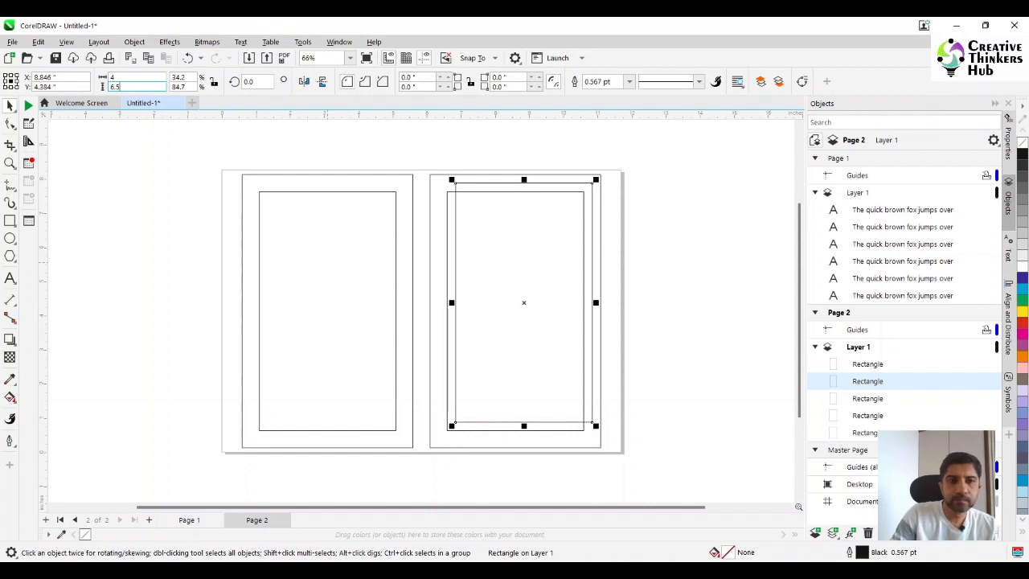
key(Return)
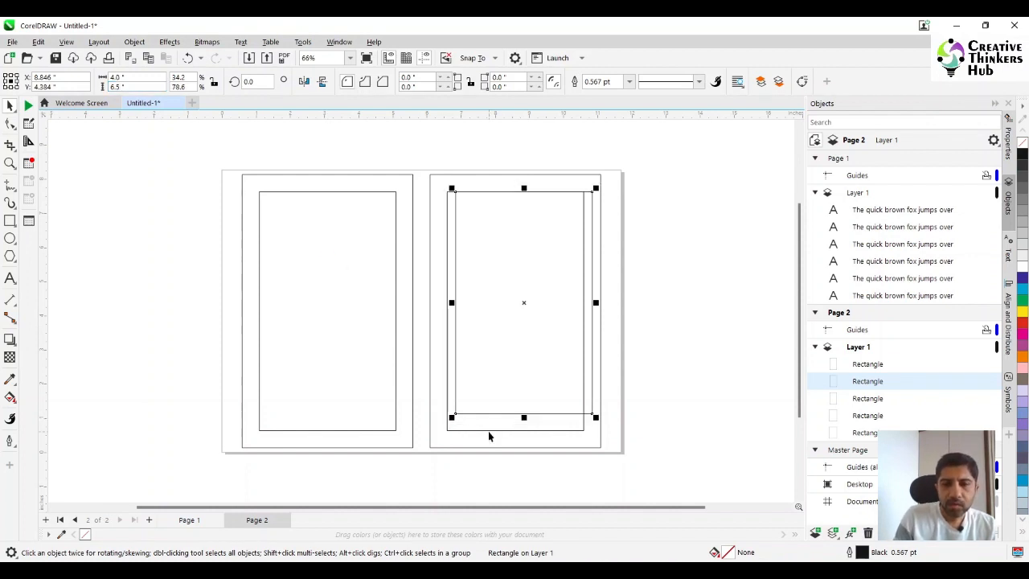
- Centre the 4 by 6.5 inch rectangle horizontally and vertically inside the right page's 4 by 7 inch rectangle
shift+click(488, 429)
key(c)
key(e)
click(708, 334)
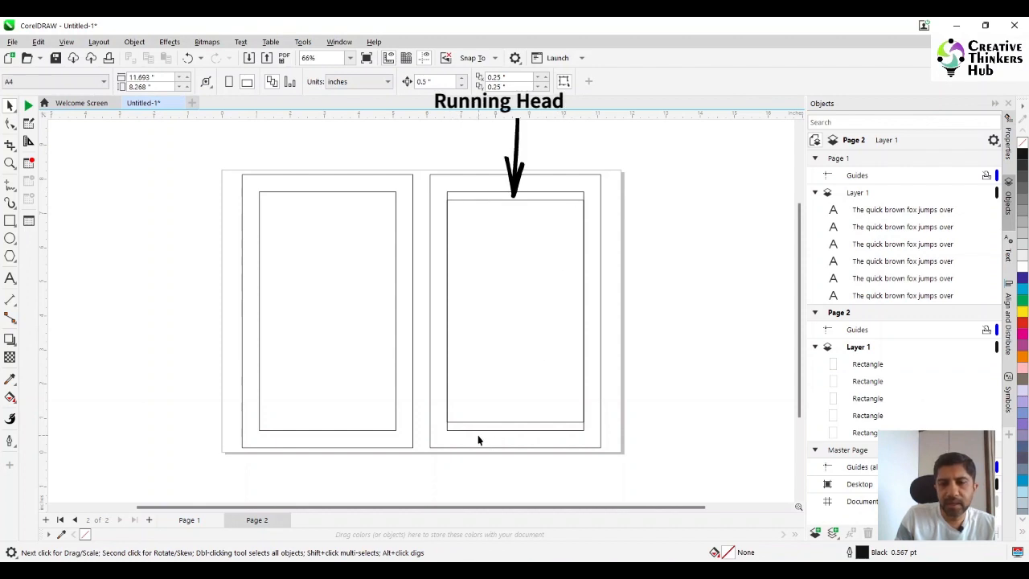
- Duplicate the 4 by 6.5 inch rectangle and centre the copy inside the left page's 4 by 7 inch rectangle
click(510, 383)
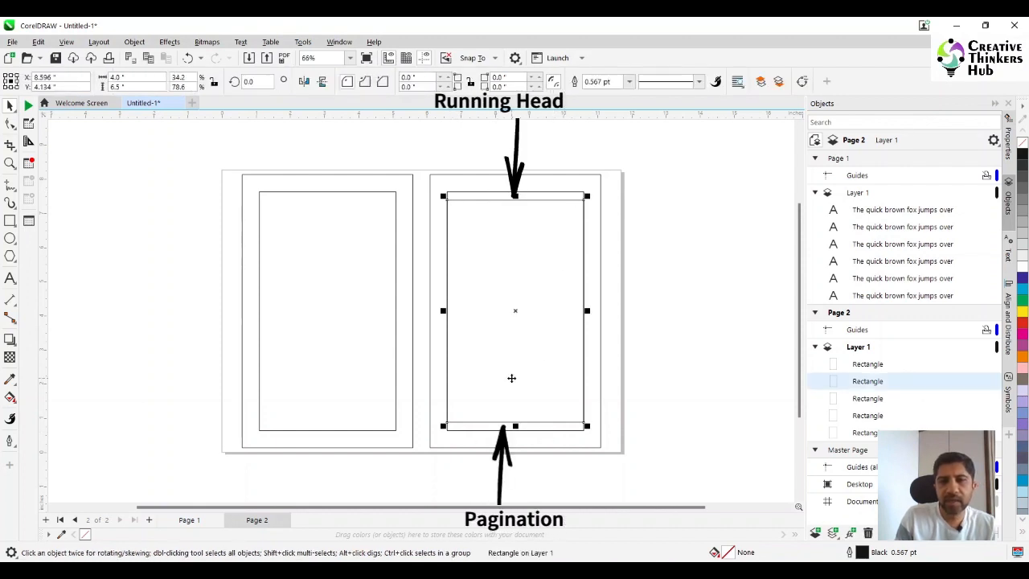
key(ctrl+d)
shift+click(350, 330)
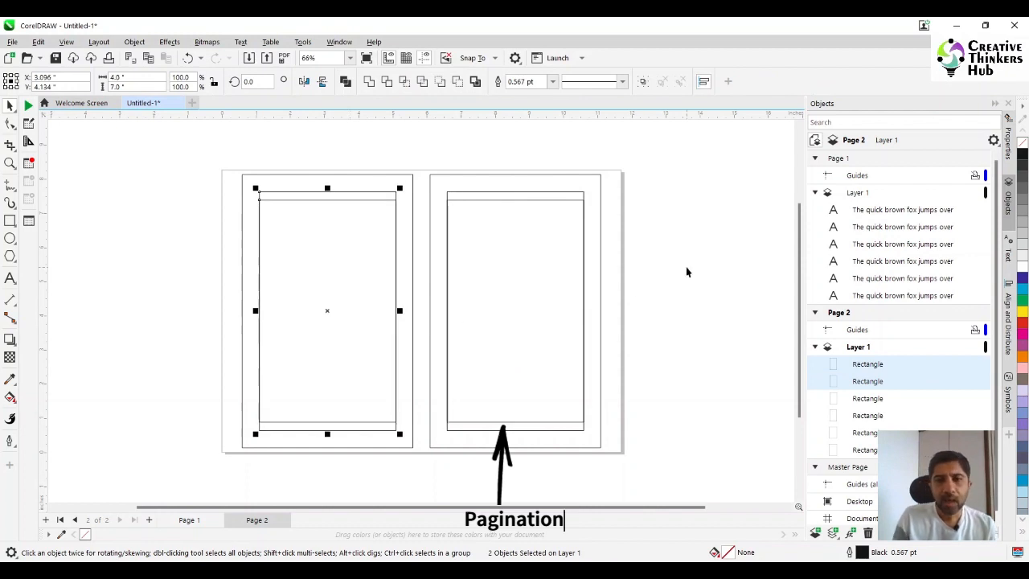
click(686, 266)
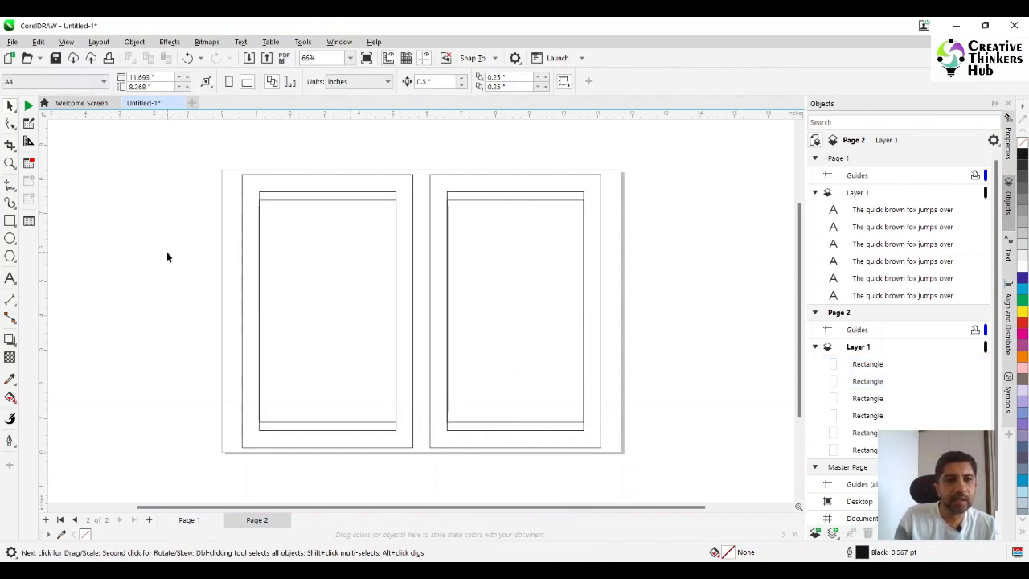
- Add the text "PINOCCHIO" in the empty area beside the left book page
click(10, 278)
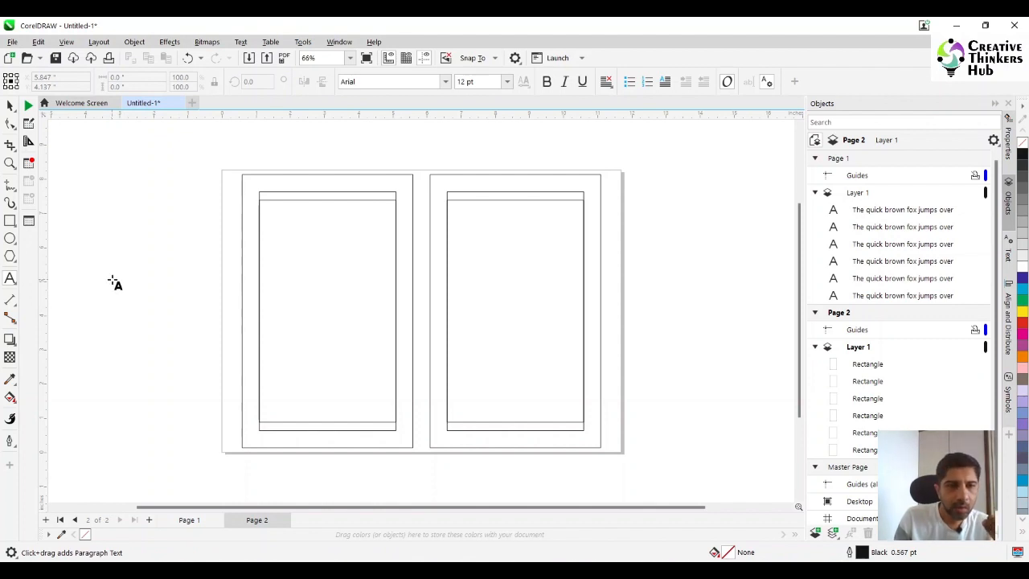
click(126, 238)
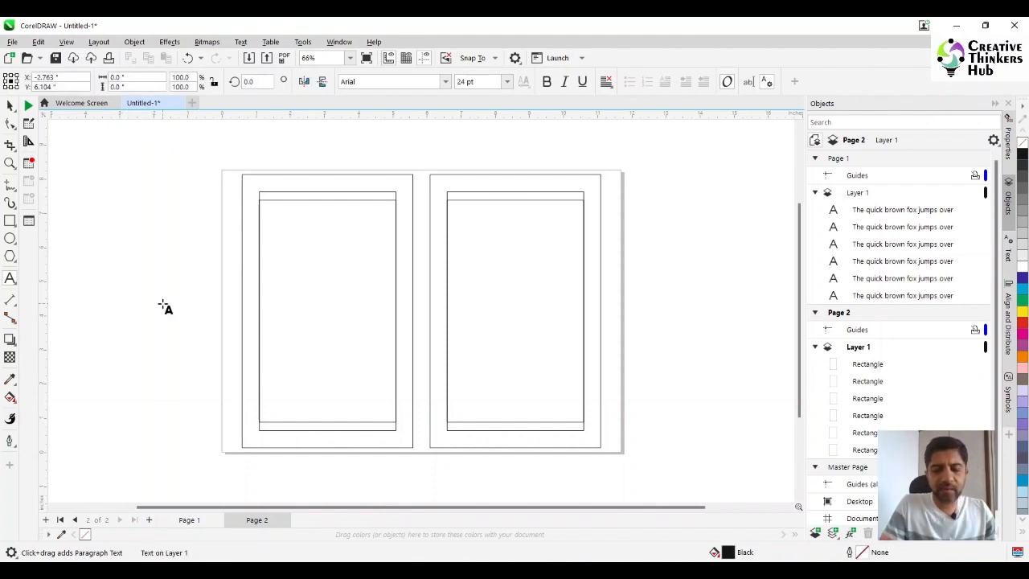
text(PINOCCHIO)
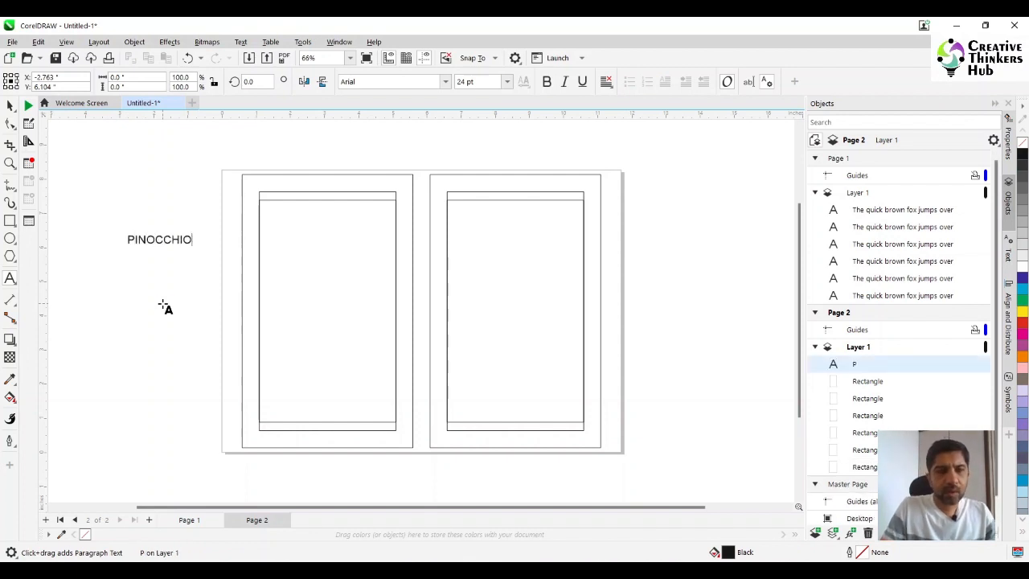
key(Escape)
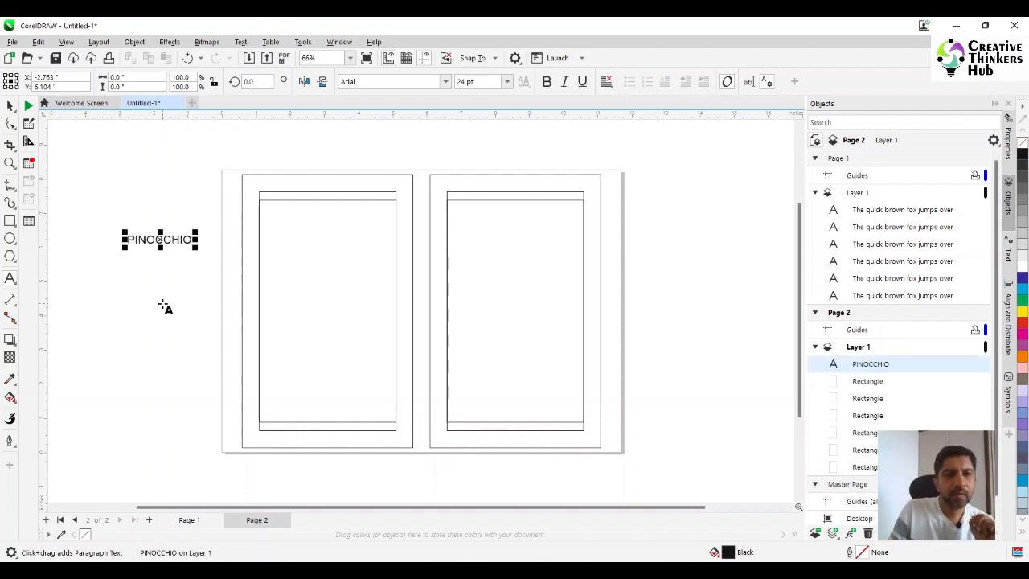
- Move the PINOCCHIO text to the upper margin of the left page and centre it horizontally on the page rectangle
click(10, 105)
drag(161, 245, 328, 200)
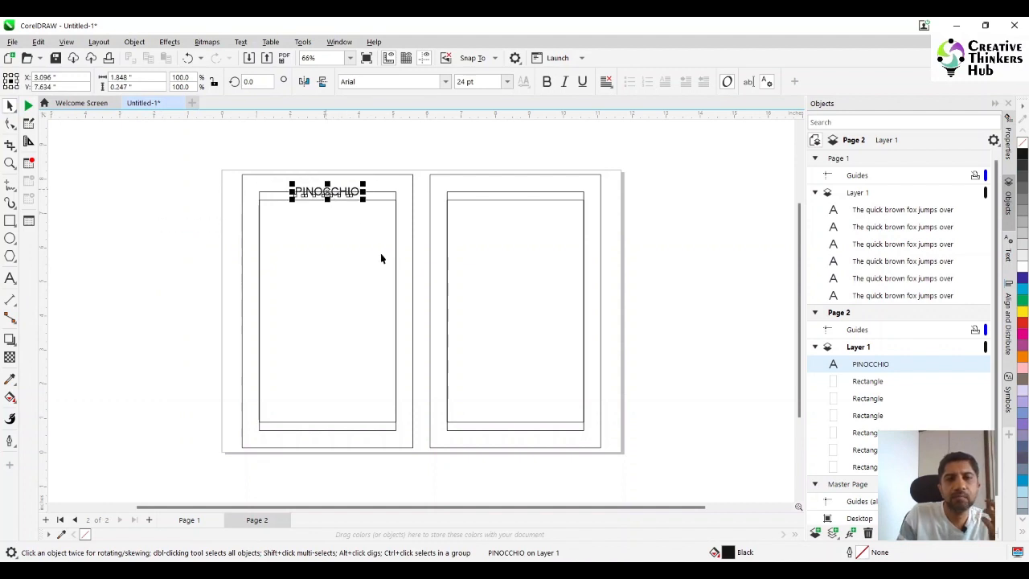
shift+click(389, 180)
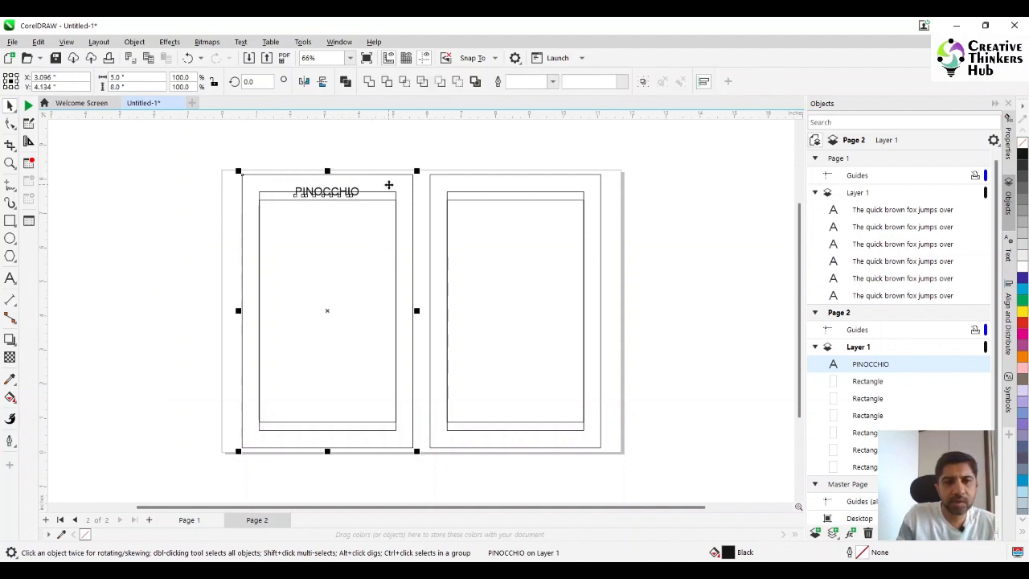
key(Page_Up)
click(190, 189)
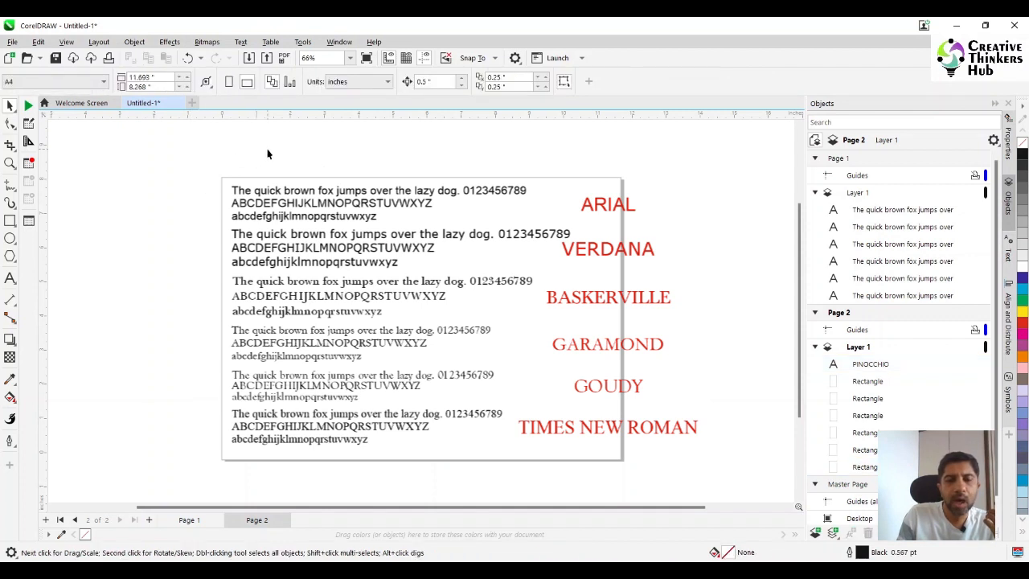
- Change the font of the PINOCCHIO text to Goudy-Normal
drag(267, 149, 364, 213)
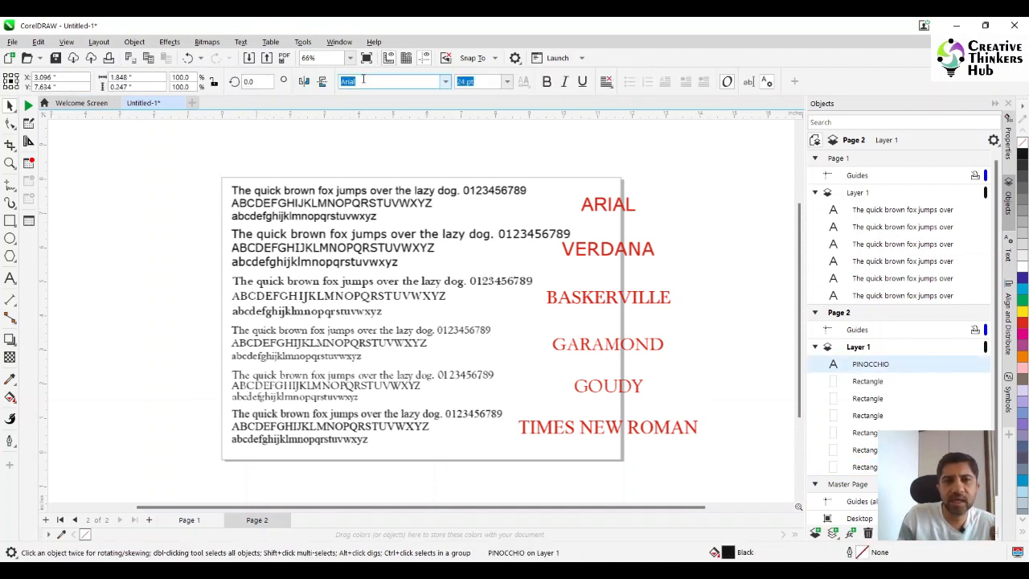
click(446, 82)
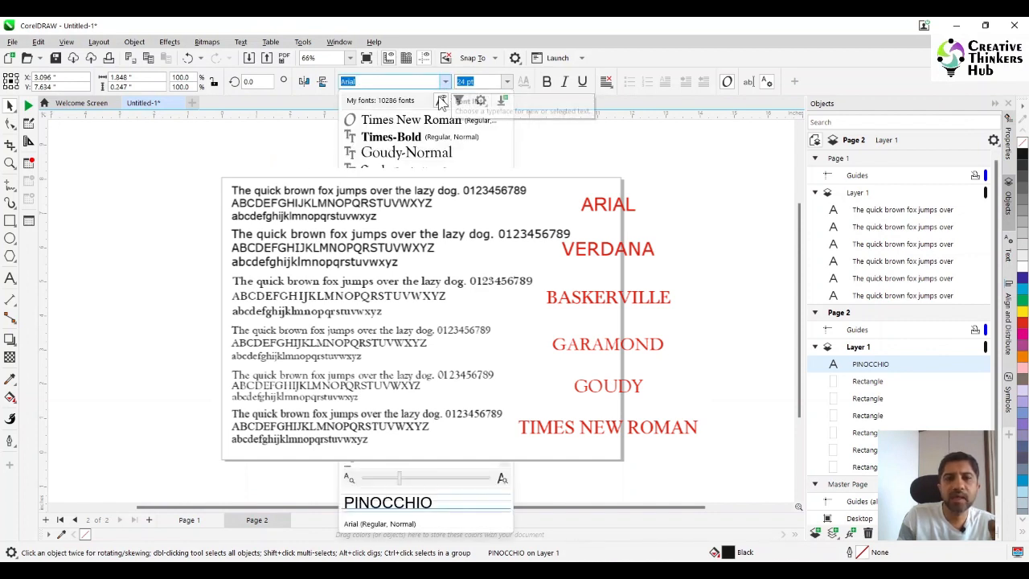
click(401, 154)
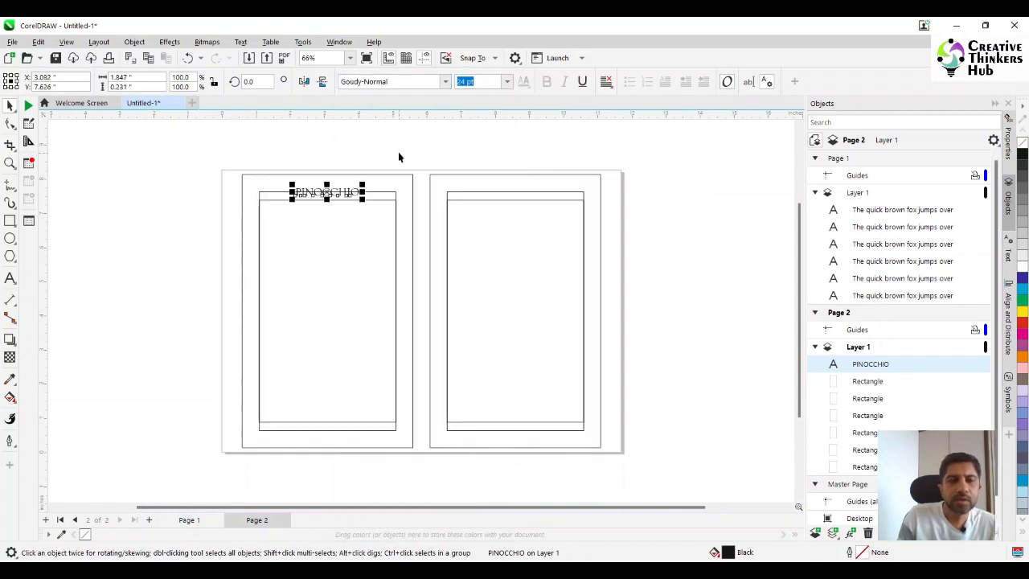
- Set the font size of the PINOCCHIO text to 11 pt
click(10, 163)
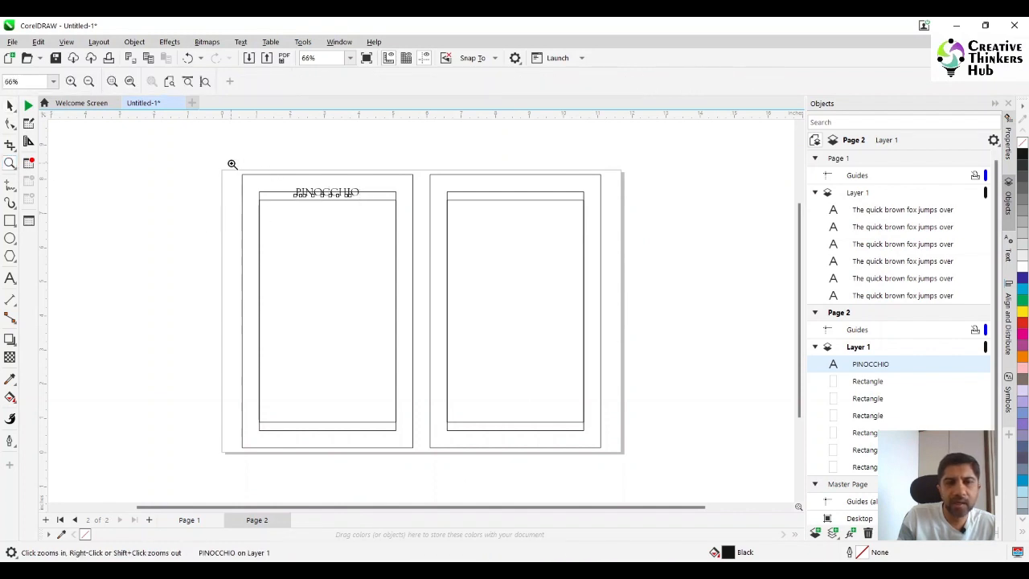
drag(236, 169, 604, 451)
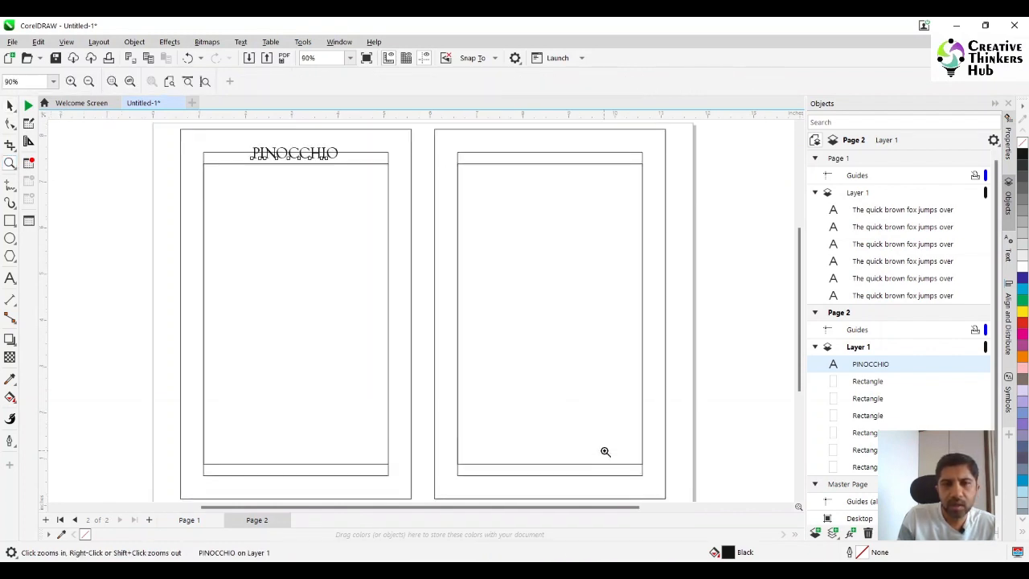
click(10, 106)
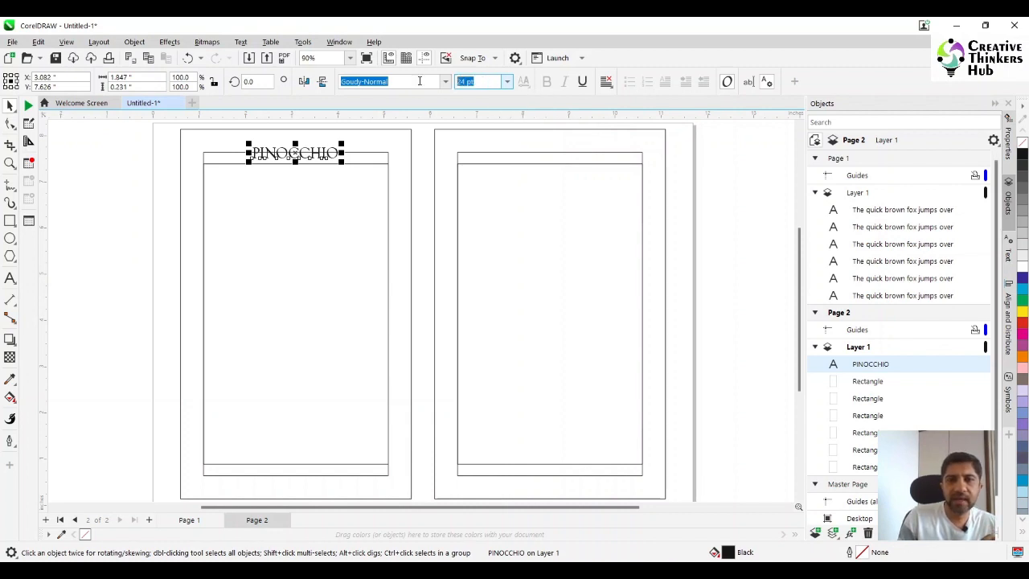
text(1)
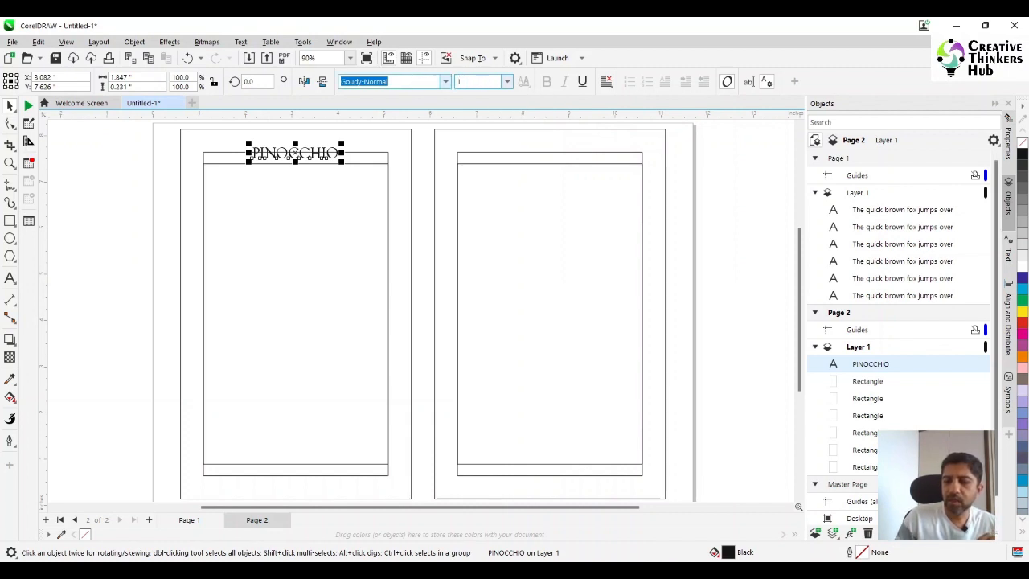
text(1)
key(Return)
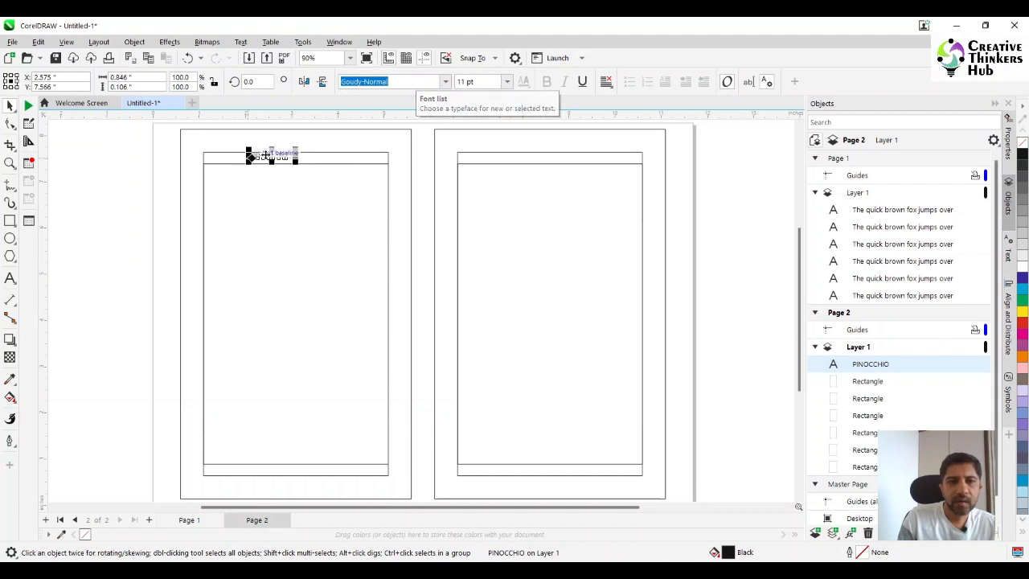
- Reposition the resized PINOCCHIO heading above the left page's margin rectangle and centre it horizontally on the page rectangle
drag(269, 158, 292, 157)
click(344, 144)
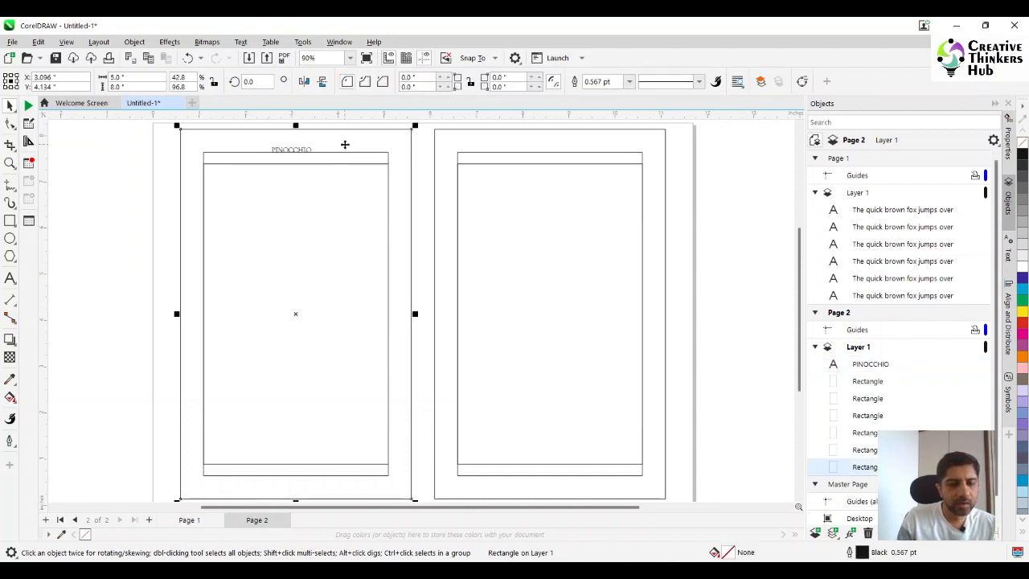
drag(103, 134, 346, 159)
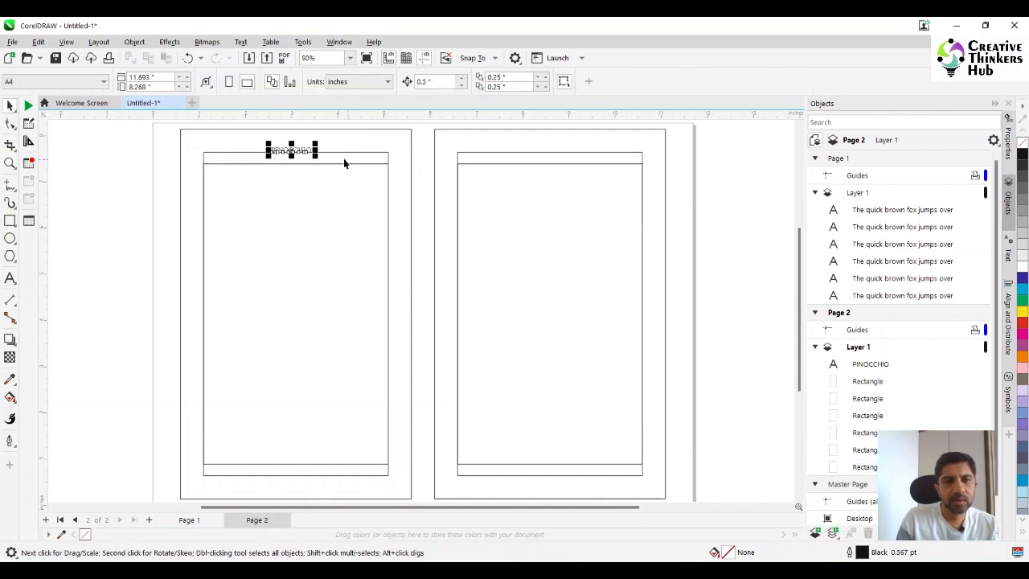
shift+click(346, 145)
click(123, 165)
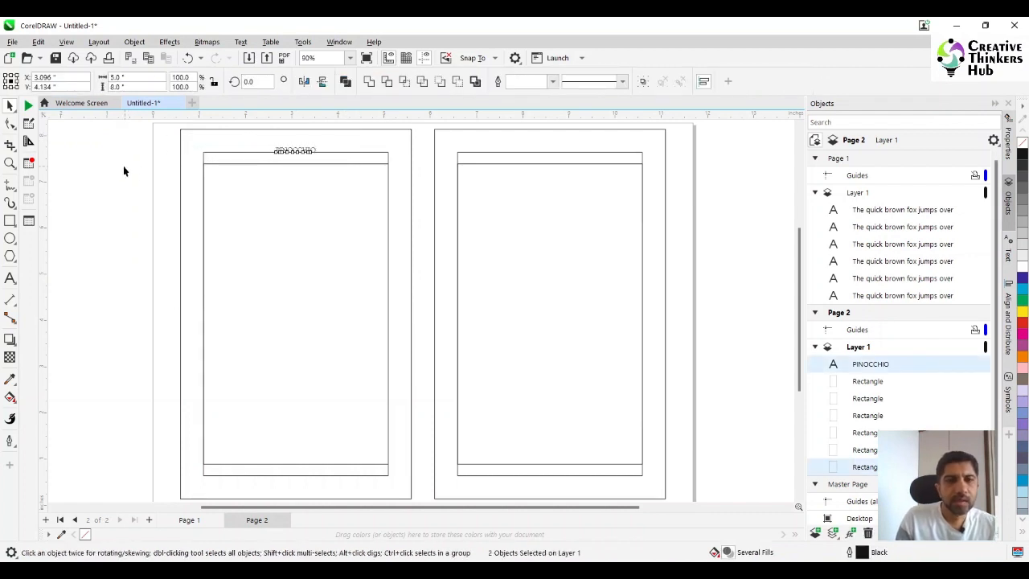
- Shift the PINOCCHIO heading slightly down onto the upper edge of the left page's margin rectangle
click(290, 151)
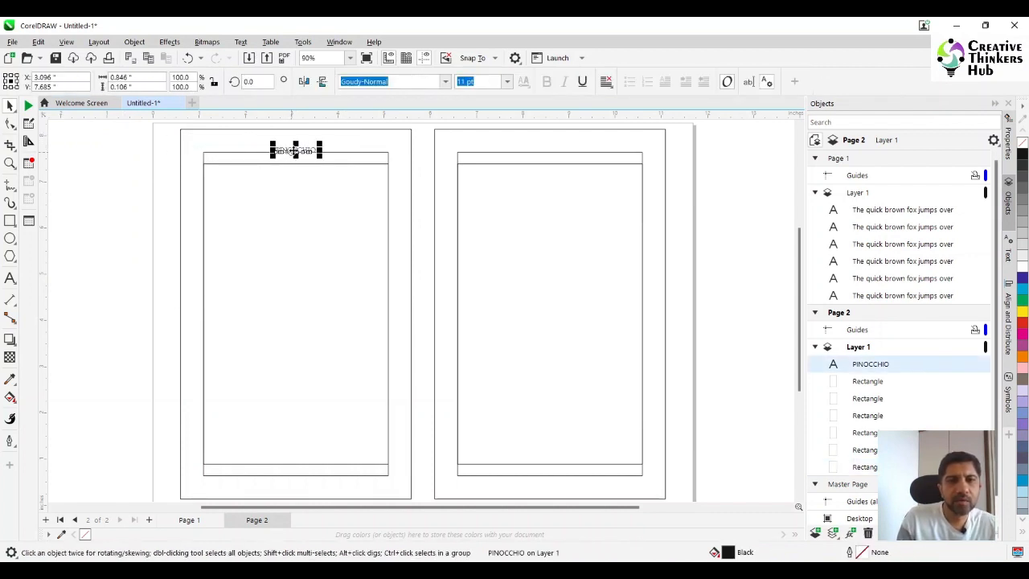
drag(294, 151, 291, 153)
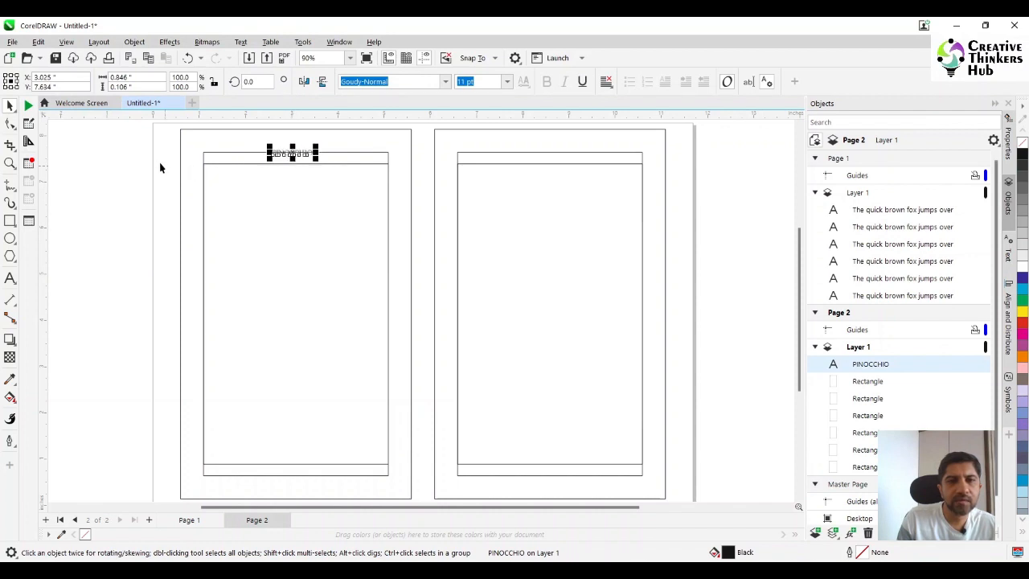
click(158, 166)
- Duplicate the PINOCCHIO heading and place the copy at the same height, centred horizontally on the right page
click(299, 152)
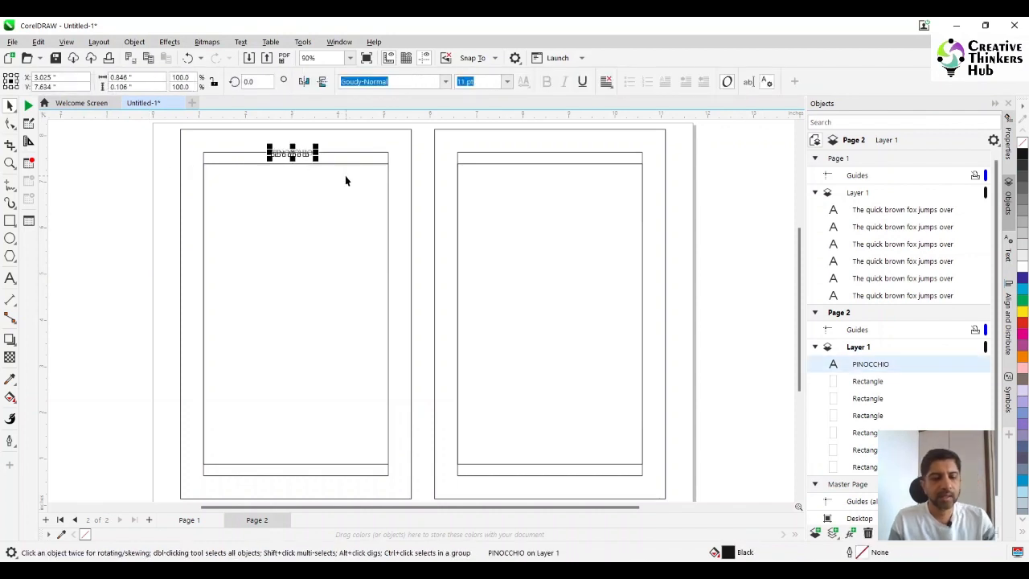
key(ctrl+d)
drag(306, 143, 723, 167)
shift+click(608, 155)
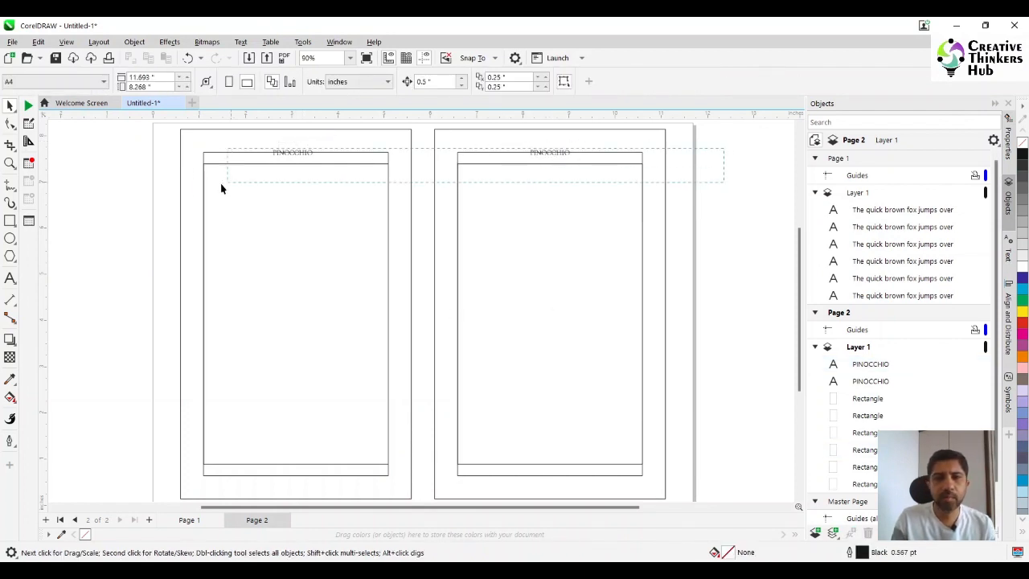
- Set the text alignment of both PINOCCHIO headings to Center
drag(222, 188, 205, 162)
click(606, 82)
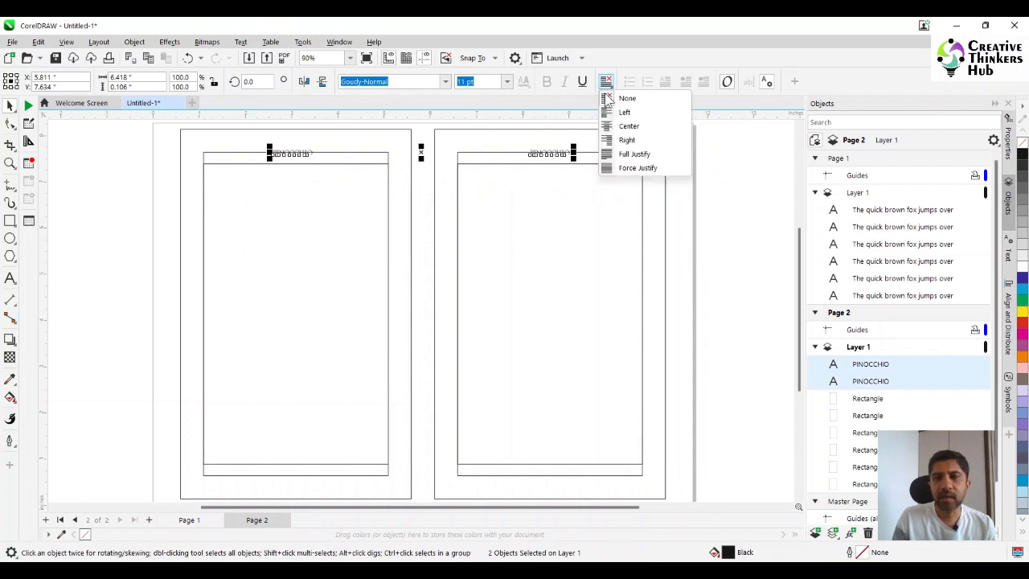
click(609, 126)
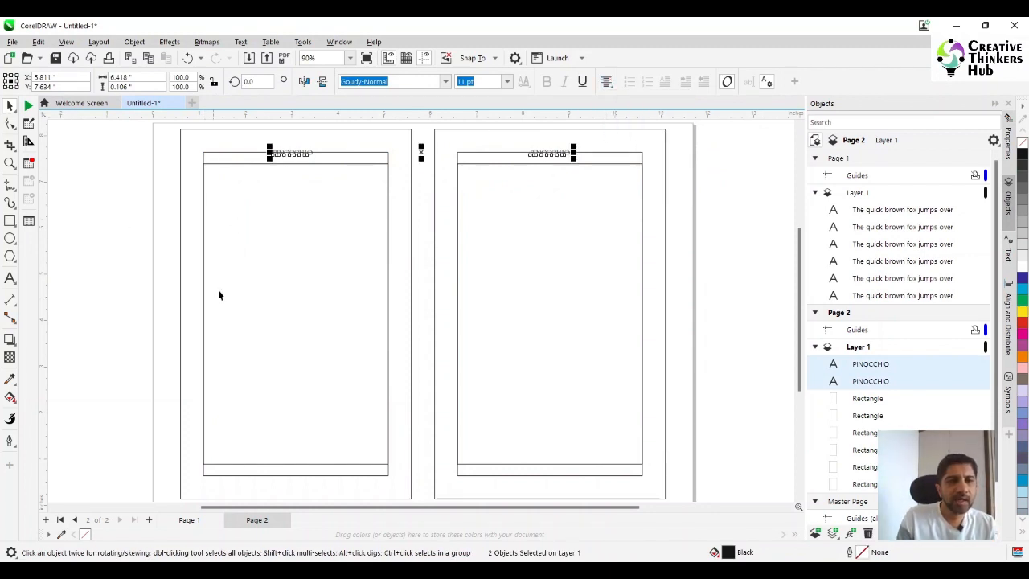
- Replace the right page's PINOCCHIO heading text with "Creating a puppet"
click(10, 279)
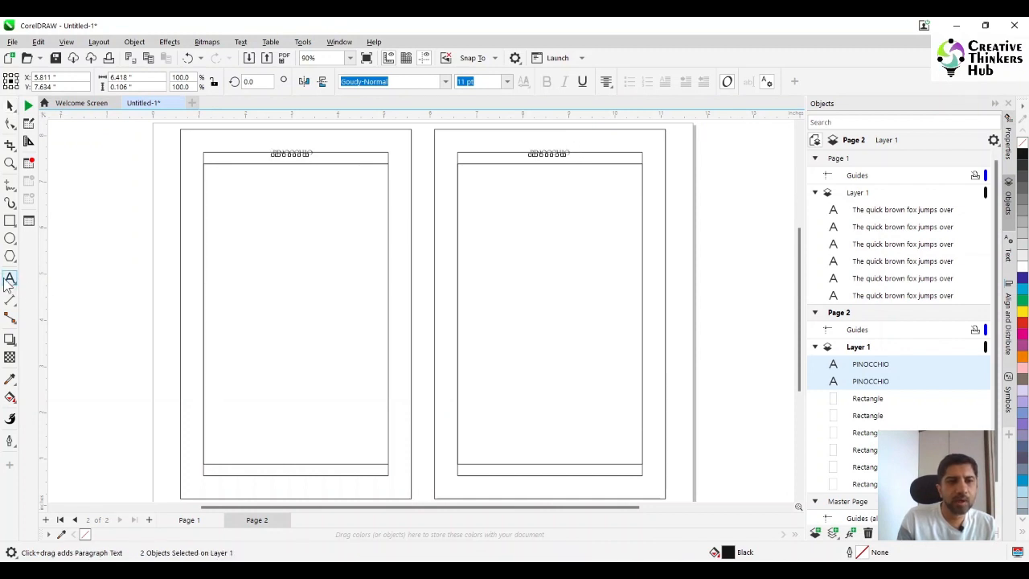
click(562, 153)
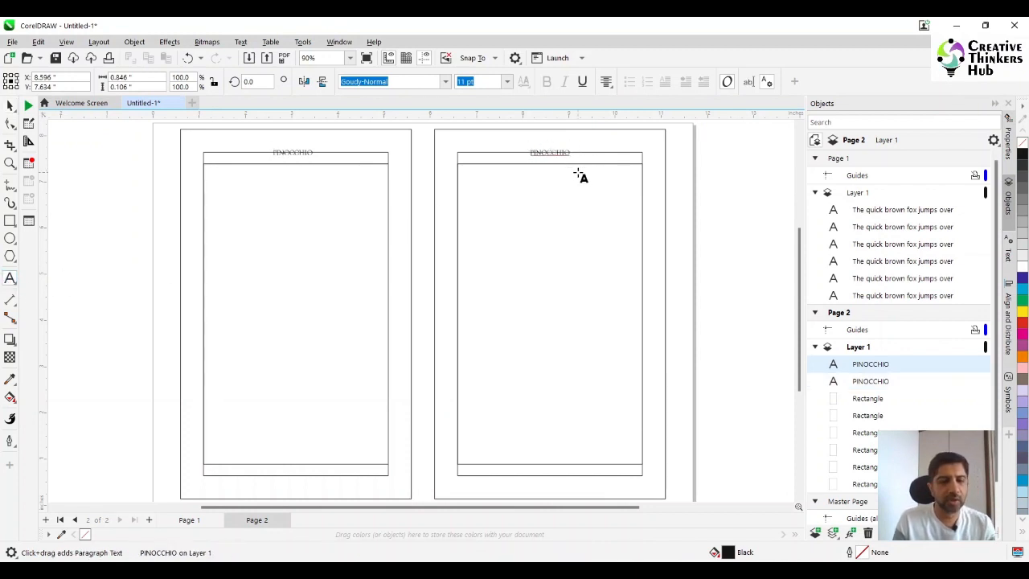
key(ctrl+a)
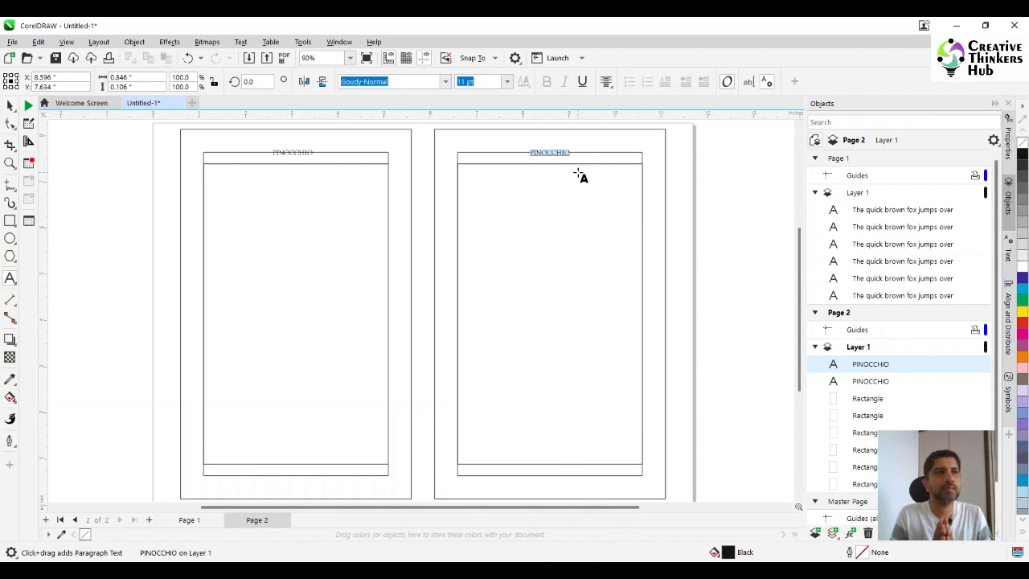
text(CR)
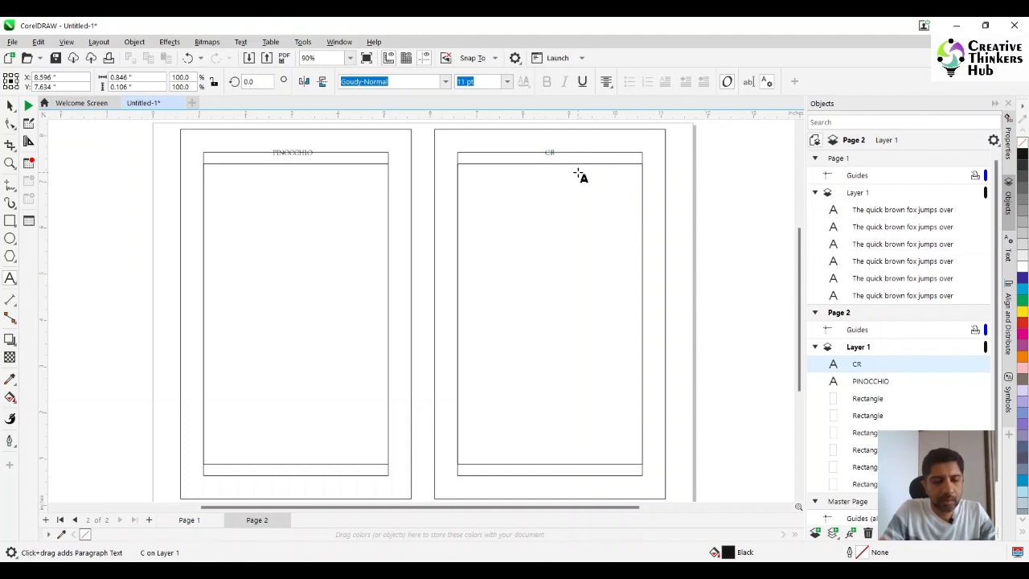
text(EATING)
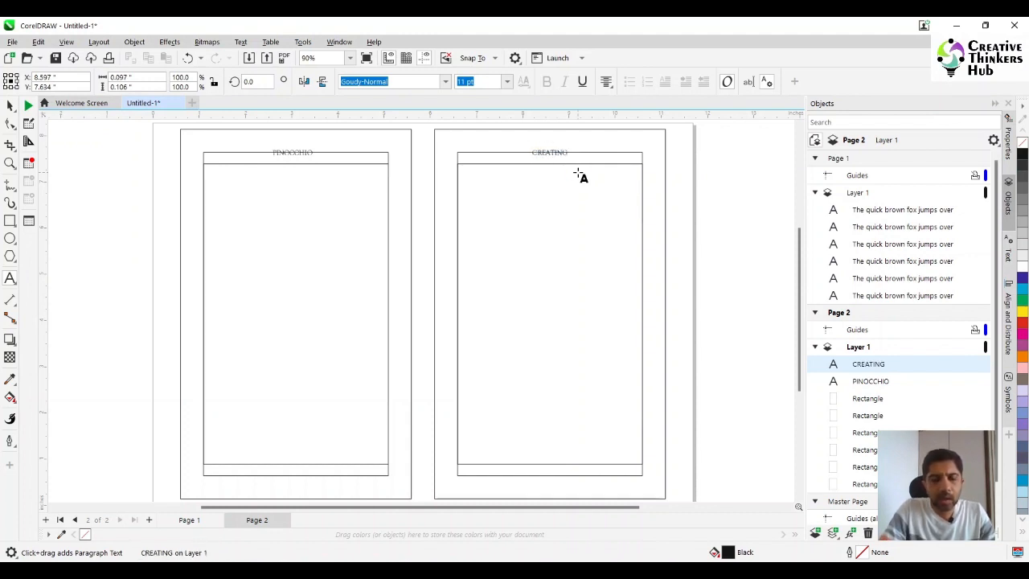
key(BackSpace)
key(BackSpace)
key(BackSpace)
key(BackSpace)
key(BackSpace)
key(BackSpace)
key(BackSpace)
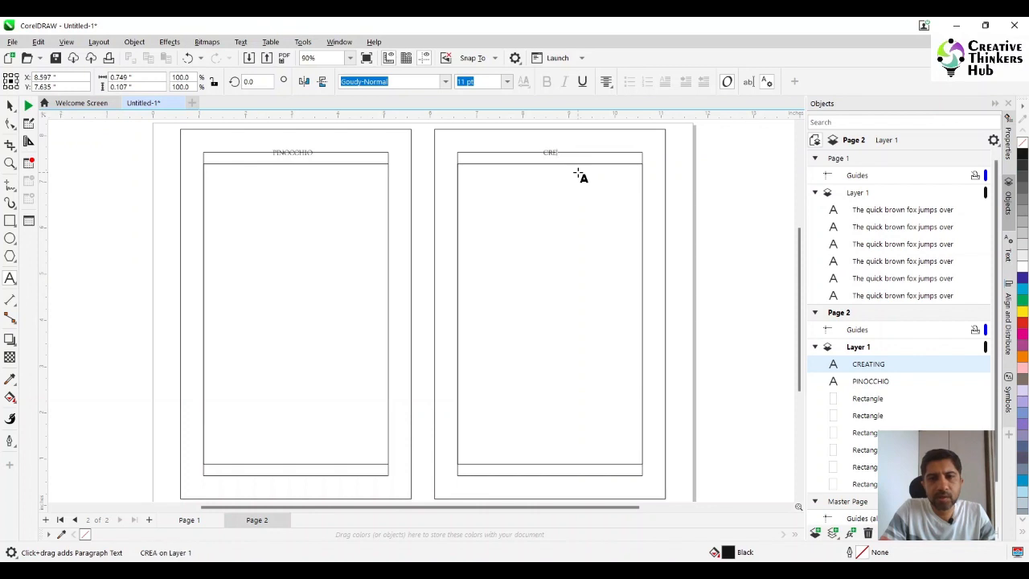
text(reating a)
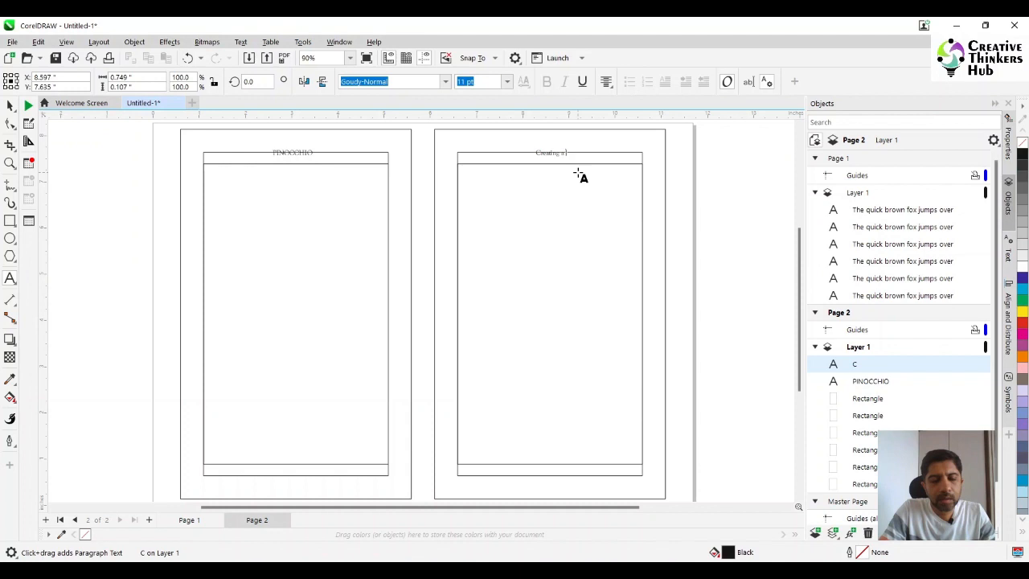
text( puppet)
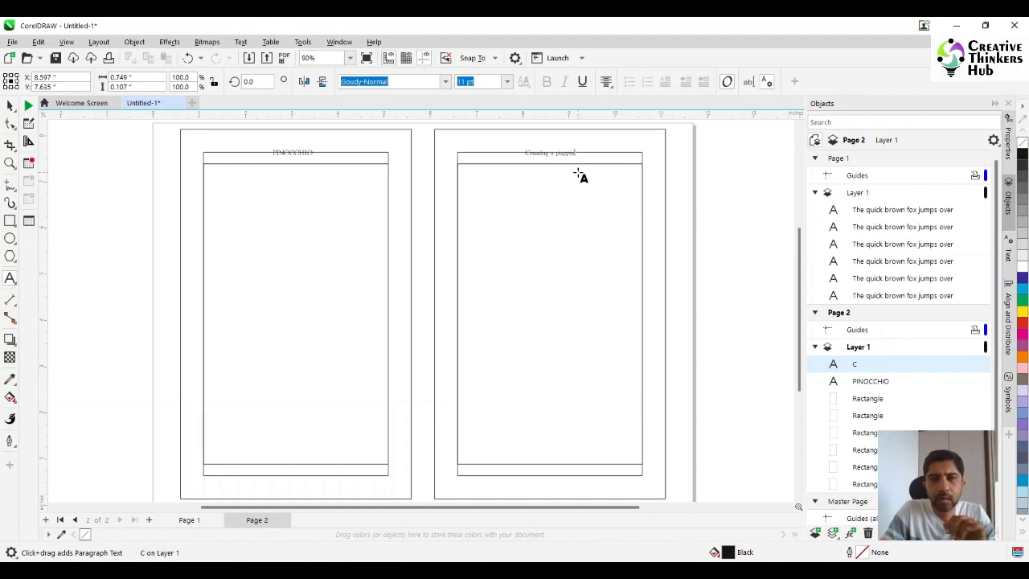
key(Escape)
- Examine the PINOCCHIO and "Creating a puppet" running heads up close to compare their placement
click(9, 163)
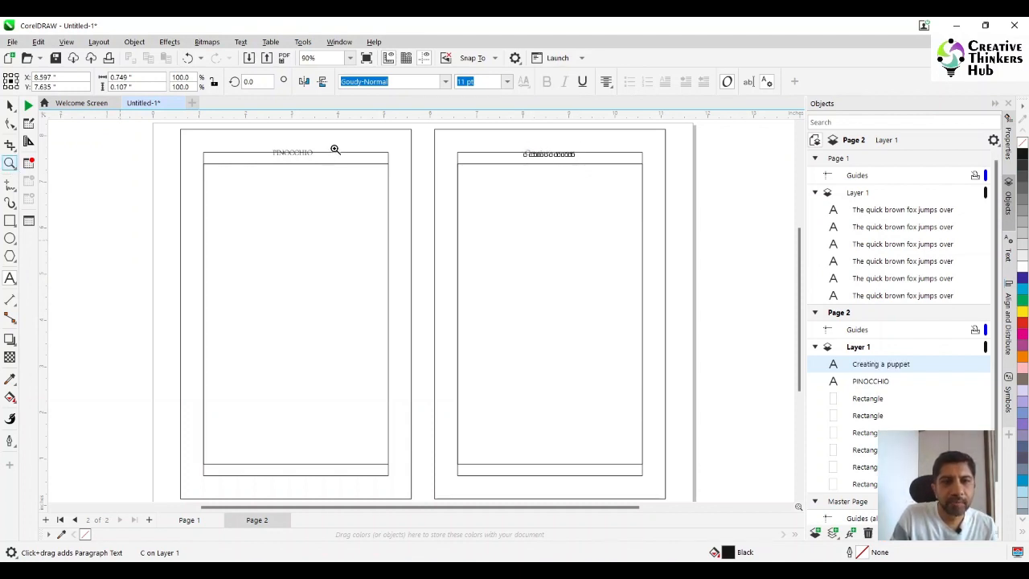
drag(180, 127, 684, 183)
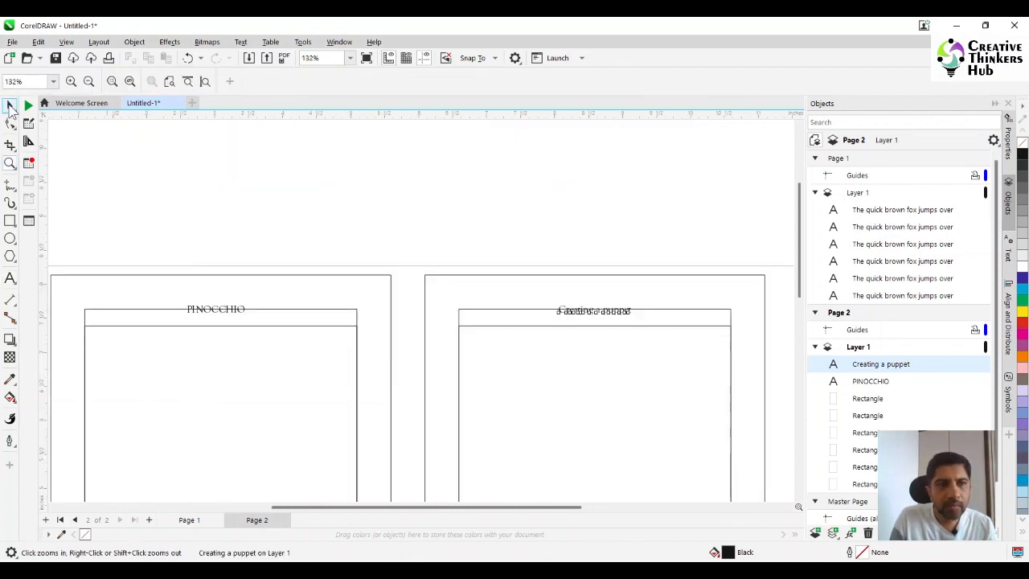
click(10, 105)
shift+click(232, 307)
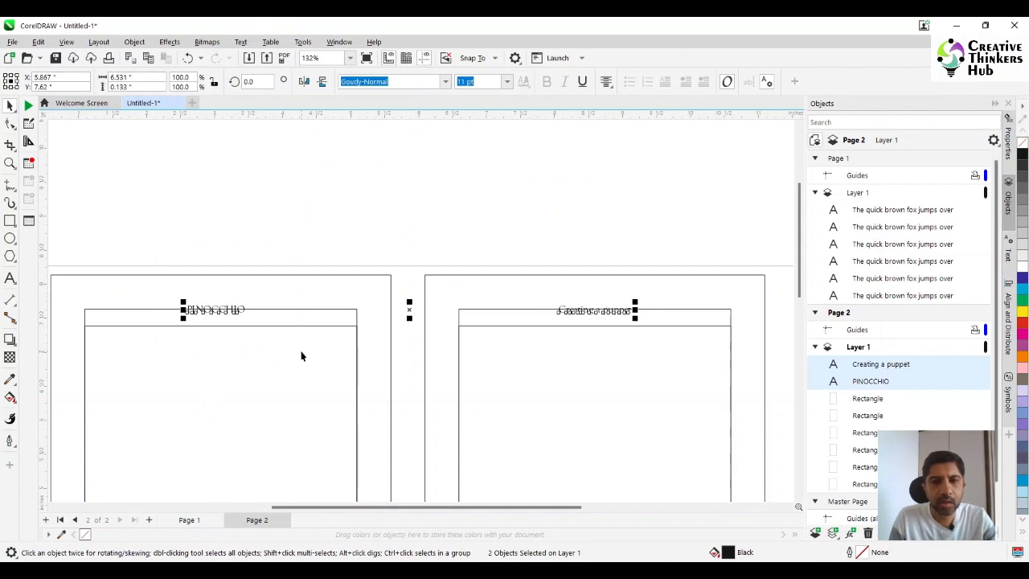
click(322, 222)
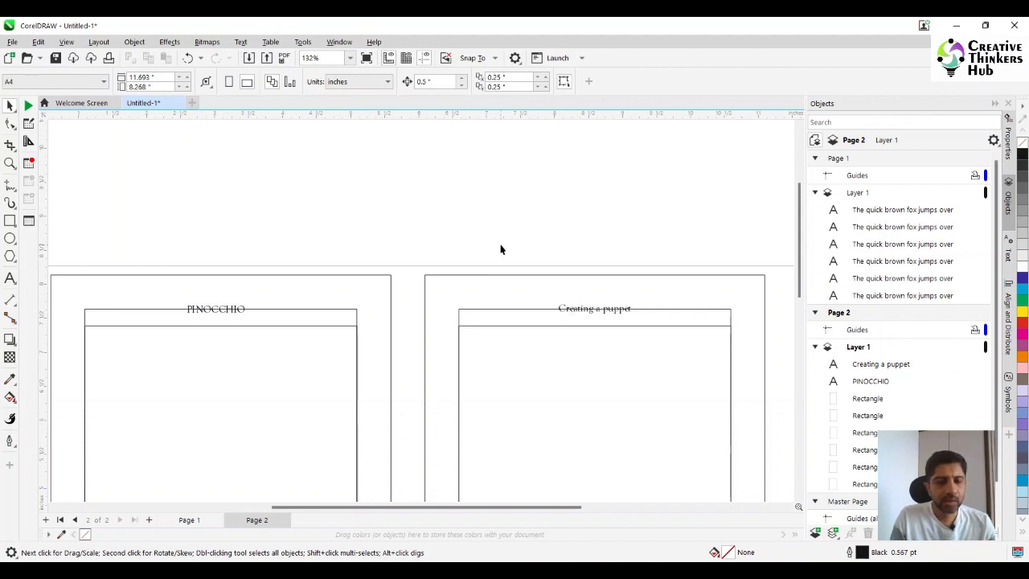
- Add the page number 1 as a text object just below the left page's margin rectangle
key(F4)
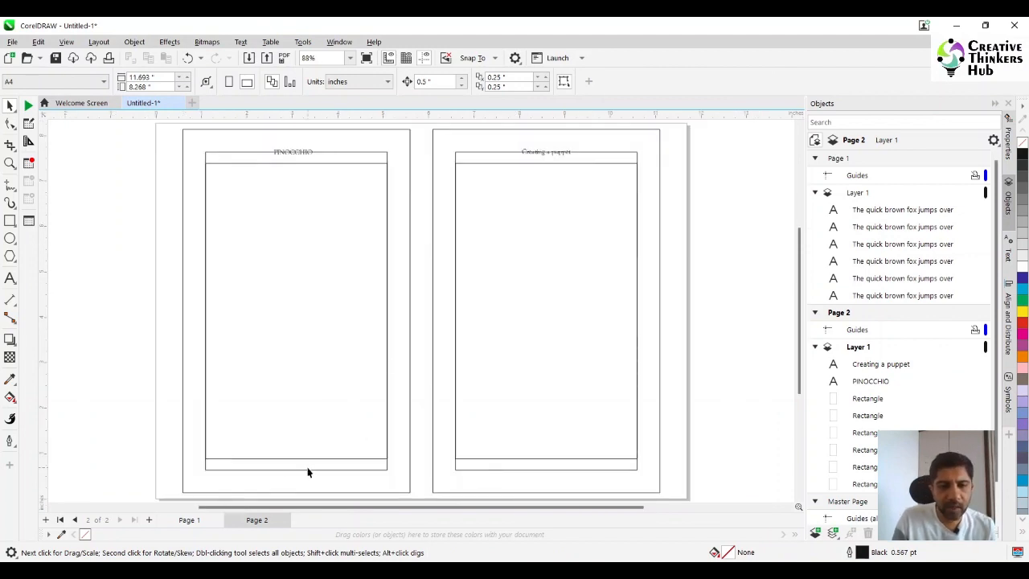
click(10, 278)
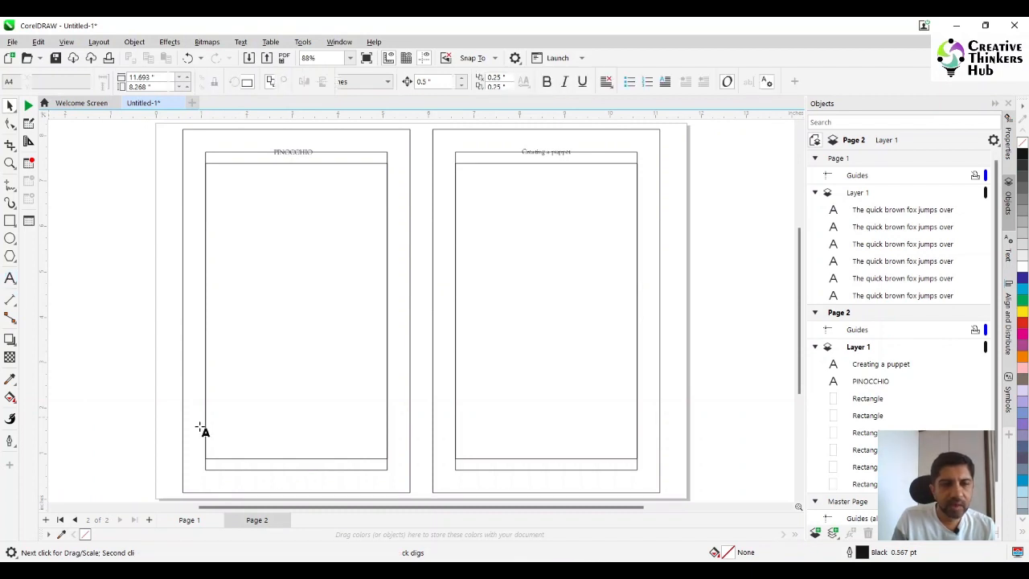
click(270, 481)
text(1)
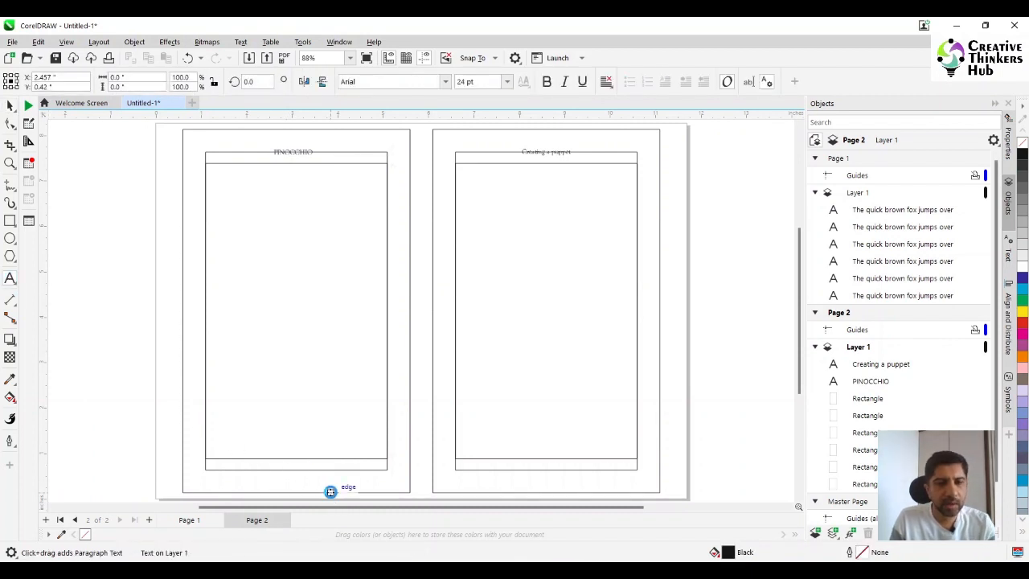
click(9, 105)
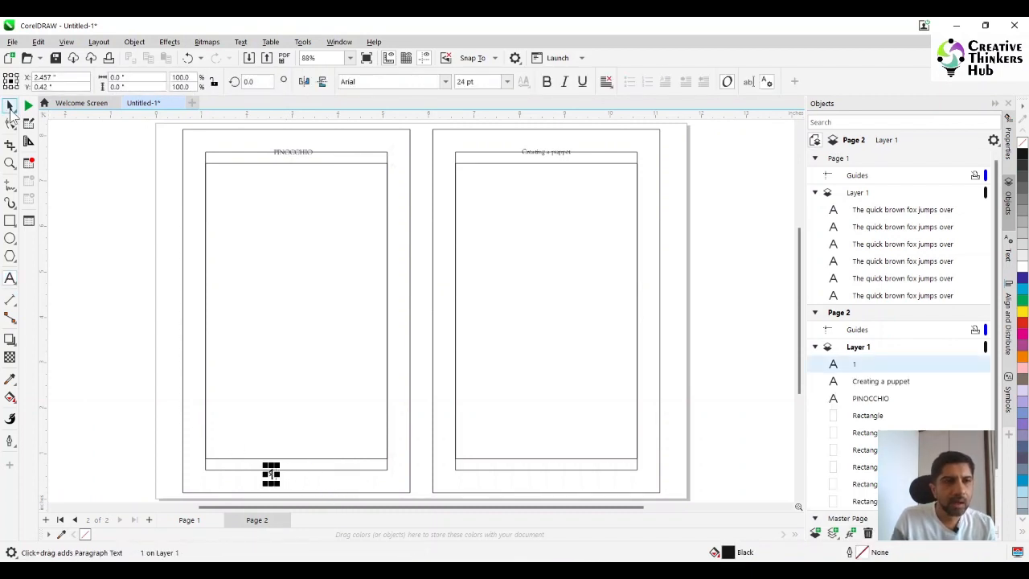
- Format the left page number in Goudy-Normal at 11 pt
click(444, 81)
click(425, 122)
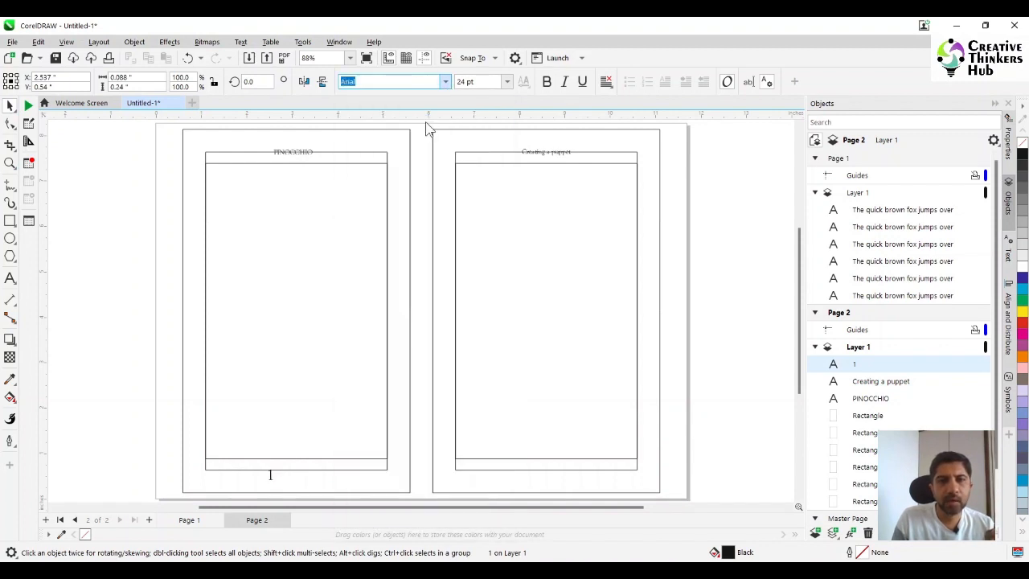
click(475, 81)
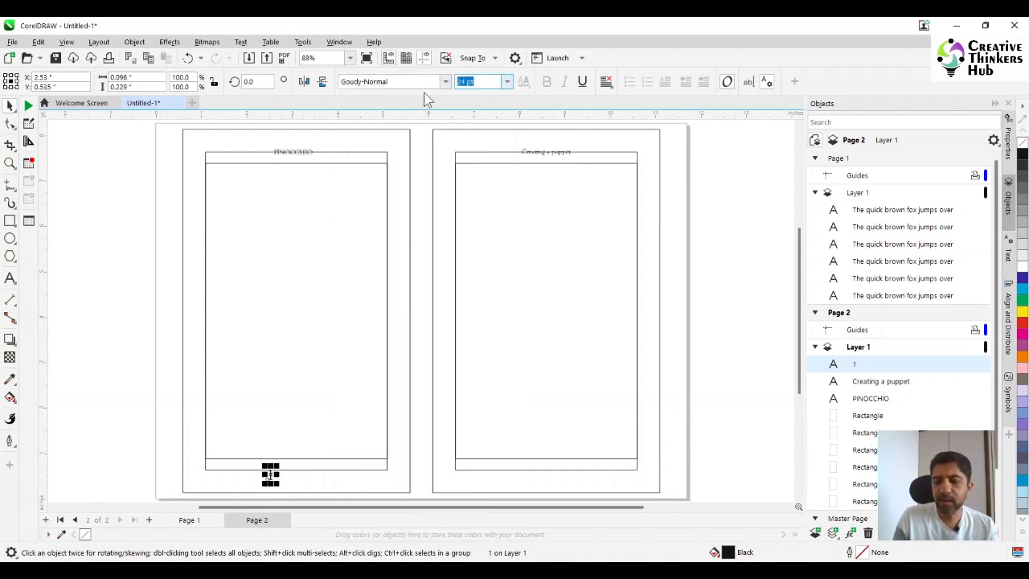
text(11)
key(Return)
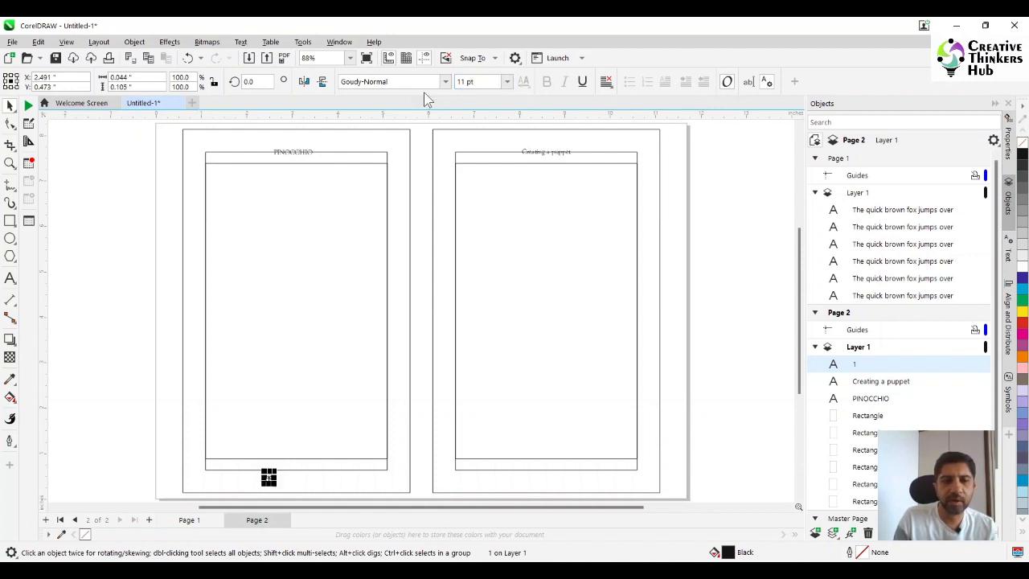
- Set the left page number's text alignment to Center
click(10, 163)
drag(170, 424, 676, 493)
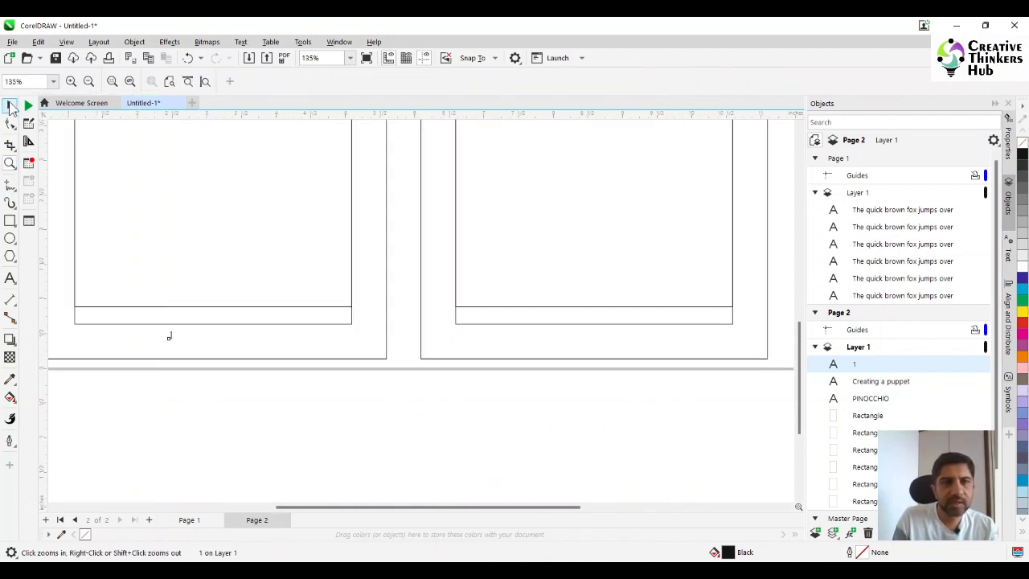
click(9, 105)
click(606, 81)
click(604, 131)
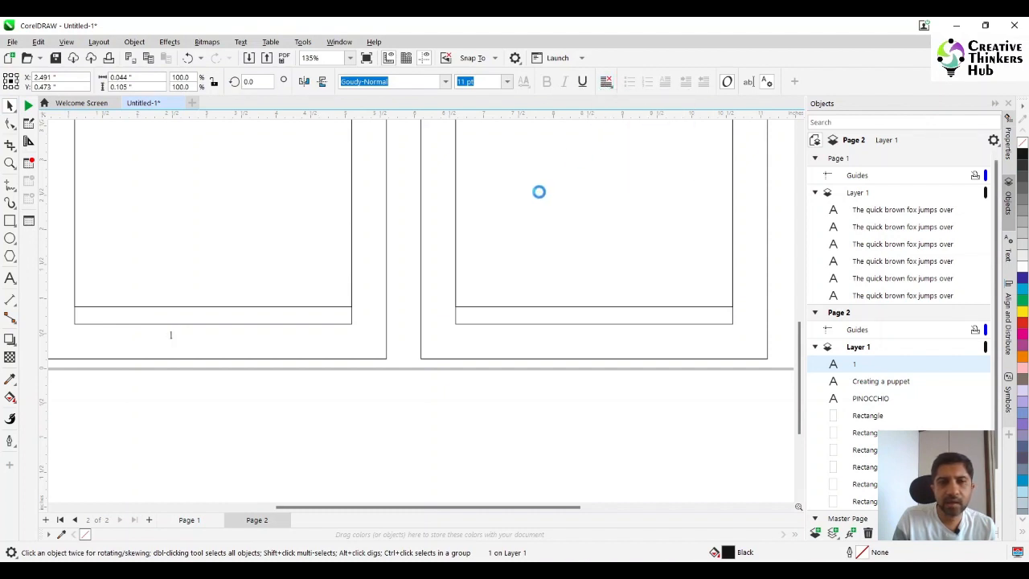
- Place the page number 1 flush in the lower-left corner of the left page's margin rectangle and set its text alignment to Left
drag(201, 338, 76, 322)
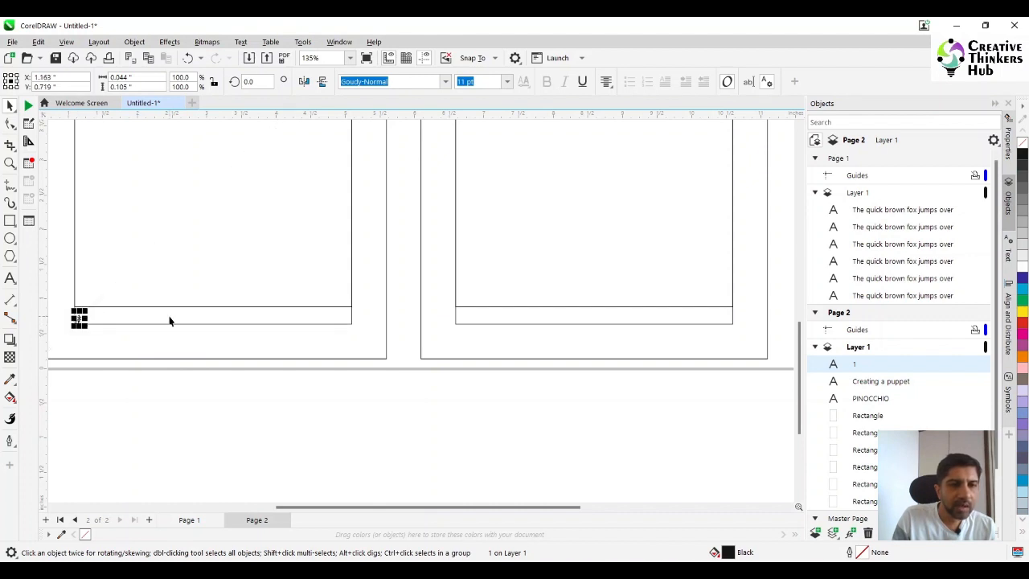
shift+click(169, 316)
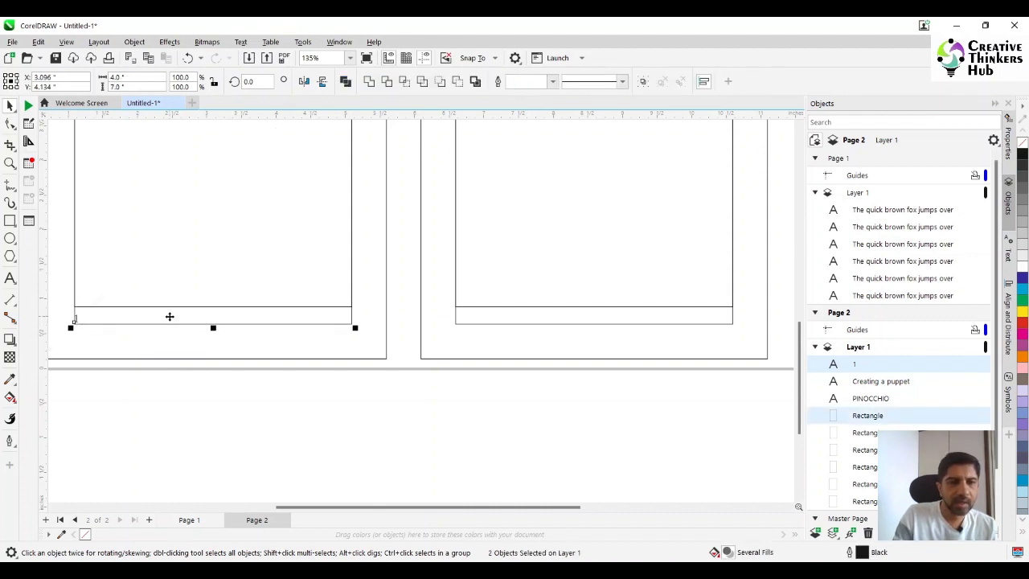
click(92, 407)
drag(105, 412, 50, 298)
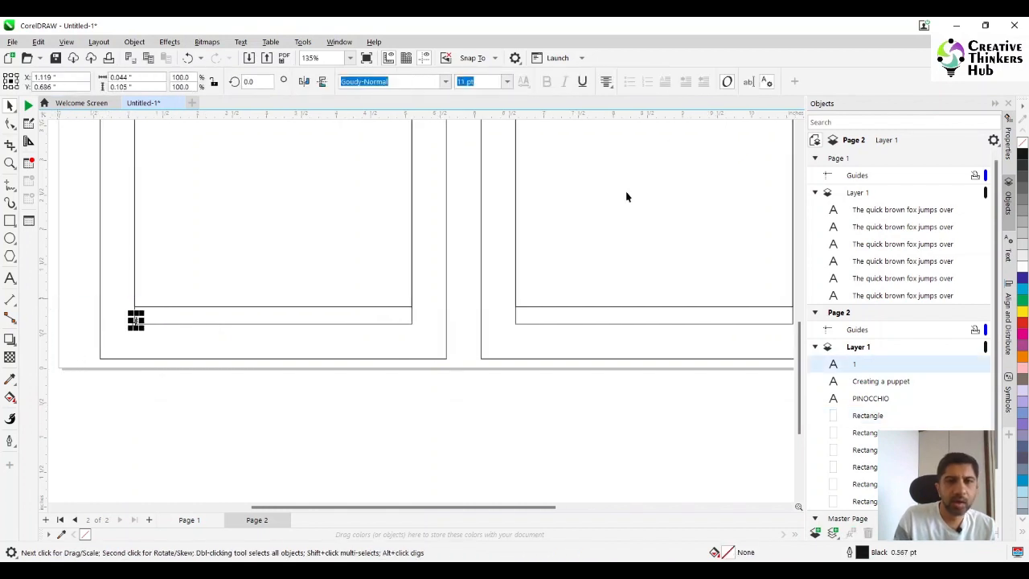
click(606, 81)
click(607, 110)
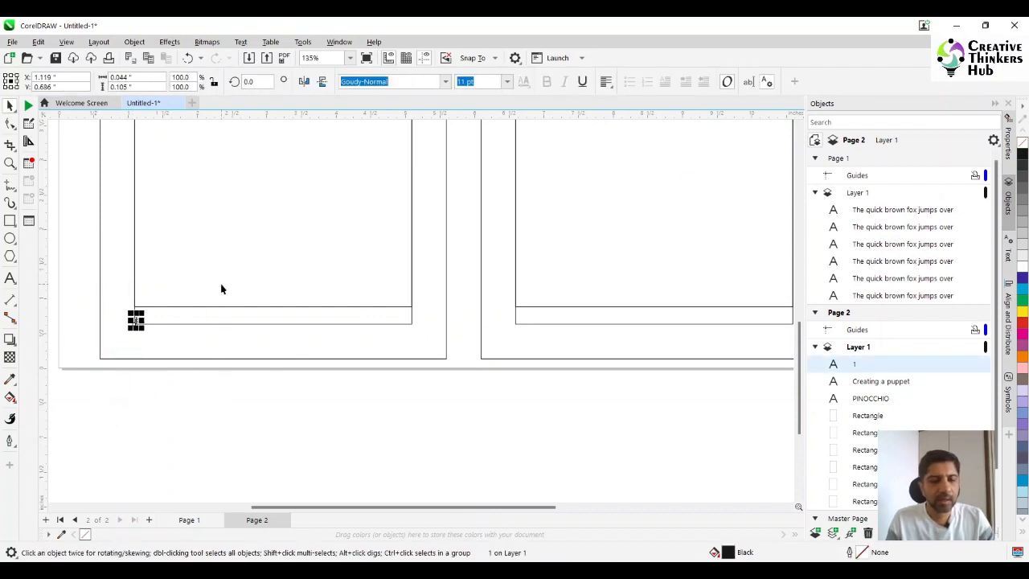
- Duplicate the page number, set the copy's text alignment to Right and change its text to 2
key(ctrl+d)
click(607, 82)
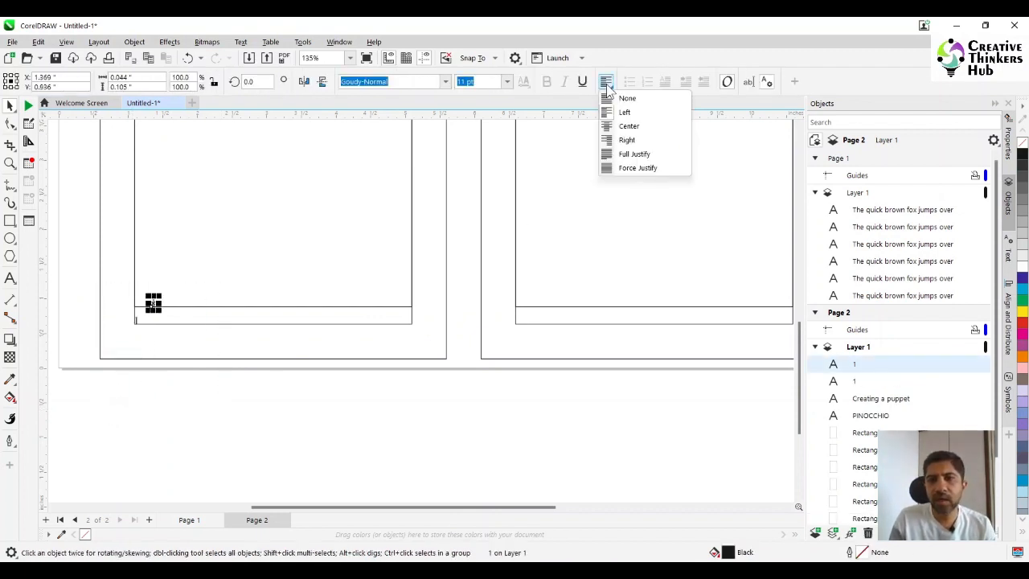
click(624, 137)
click(9, 278)
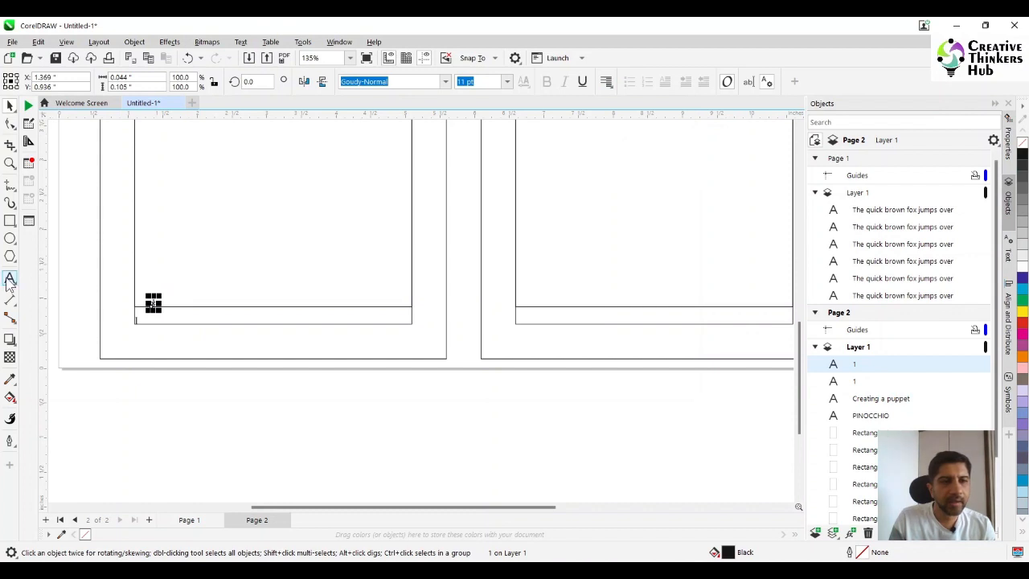
key(BackSpace)
text(2)
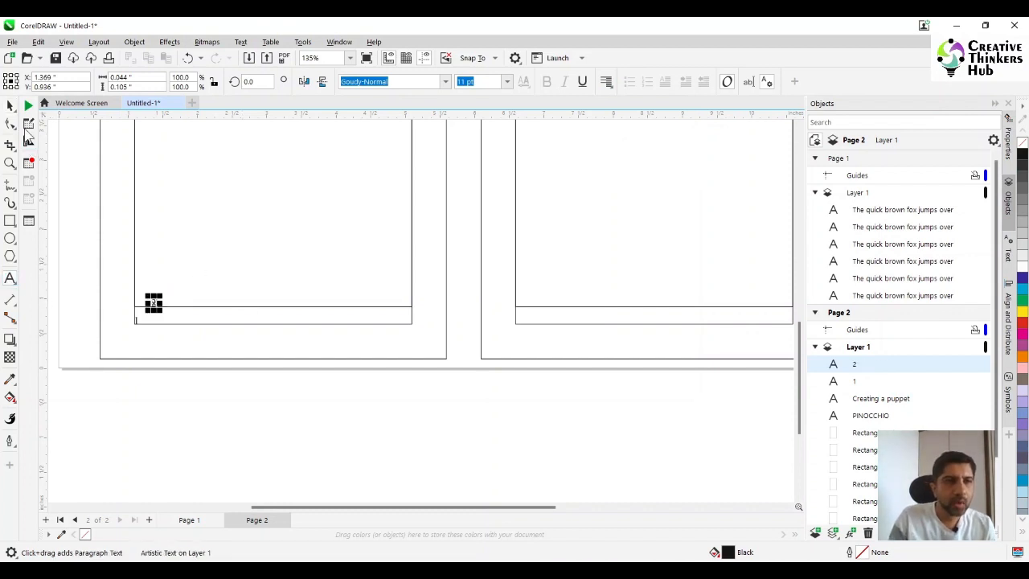
- Align the page number 2 to the lower-right corner of the right page's margin rectangle
key(ctrl+space)
shift+click(587, 320)
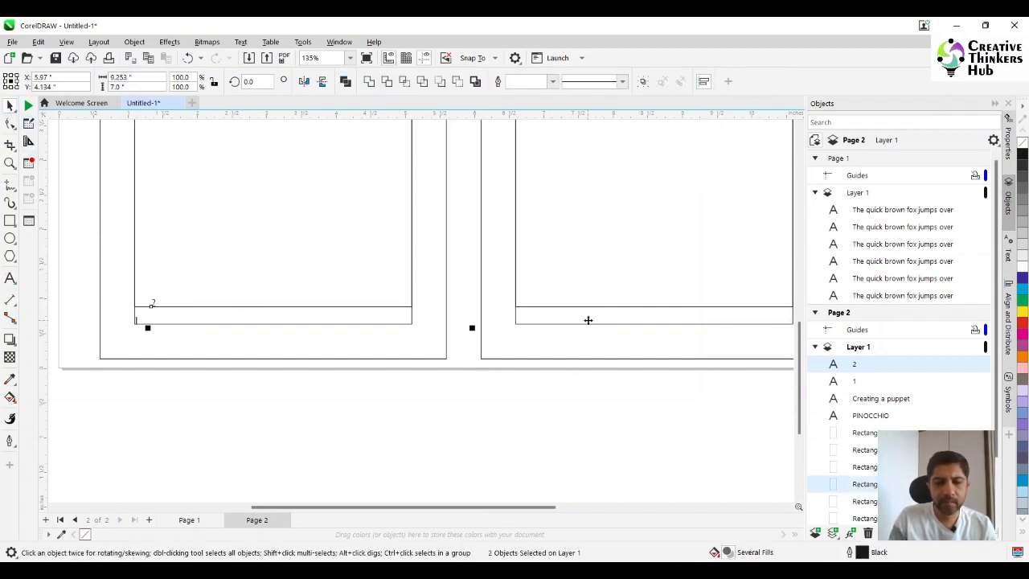
key(r)
key(b)
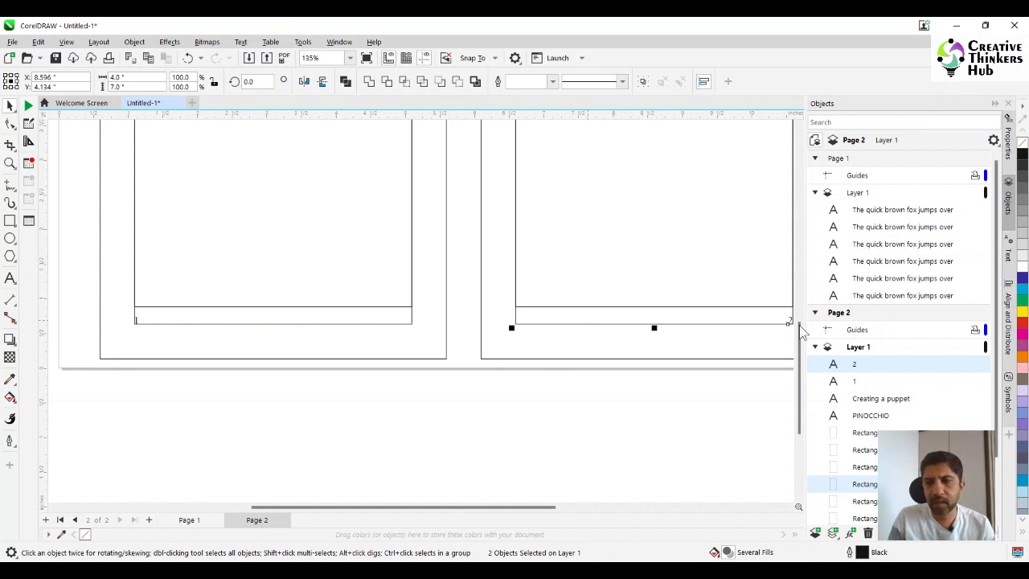
drag(529, 508, 544, 507)
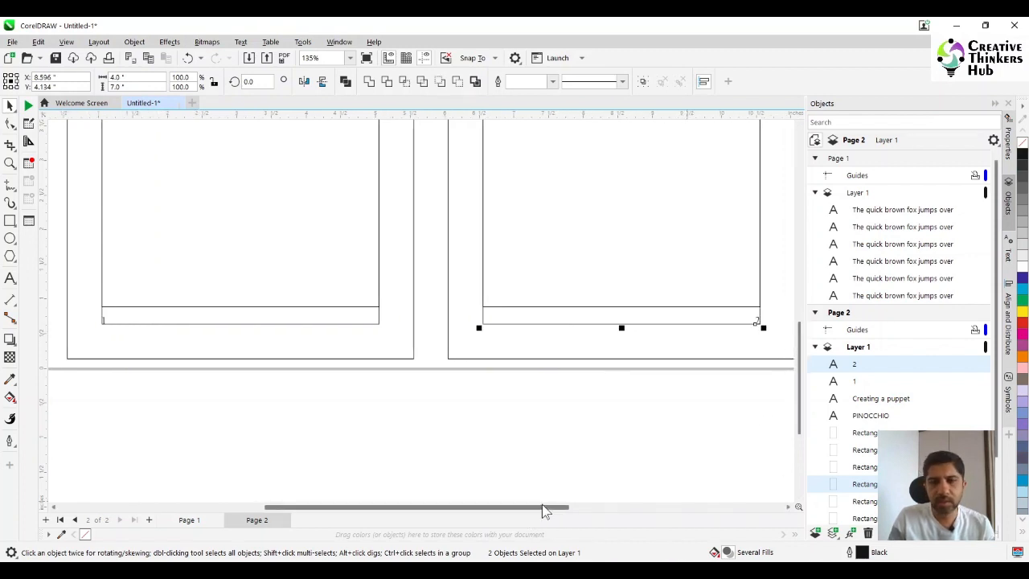
key(F4)
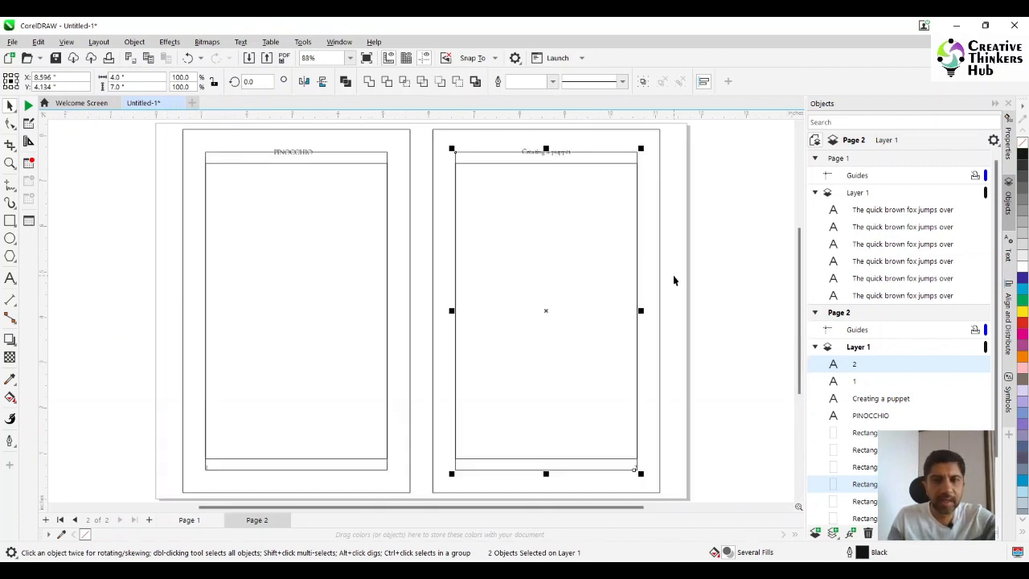
click(608, 157)
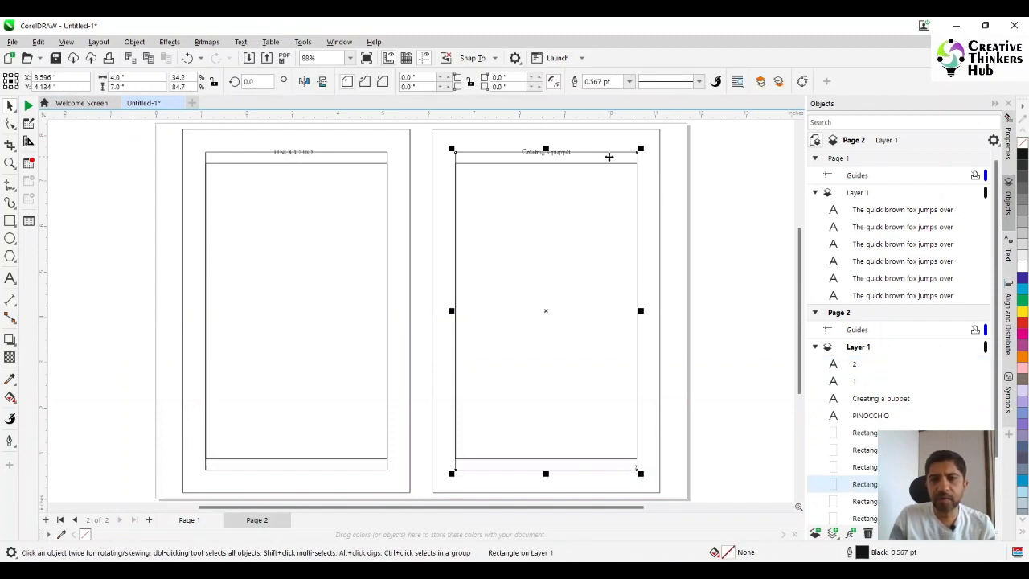
- Delete the 4 by 7 inch margin rectangles from the right and left pages
click(608, 162)
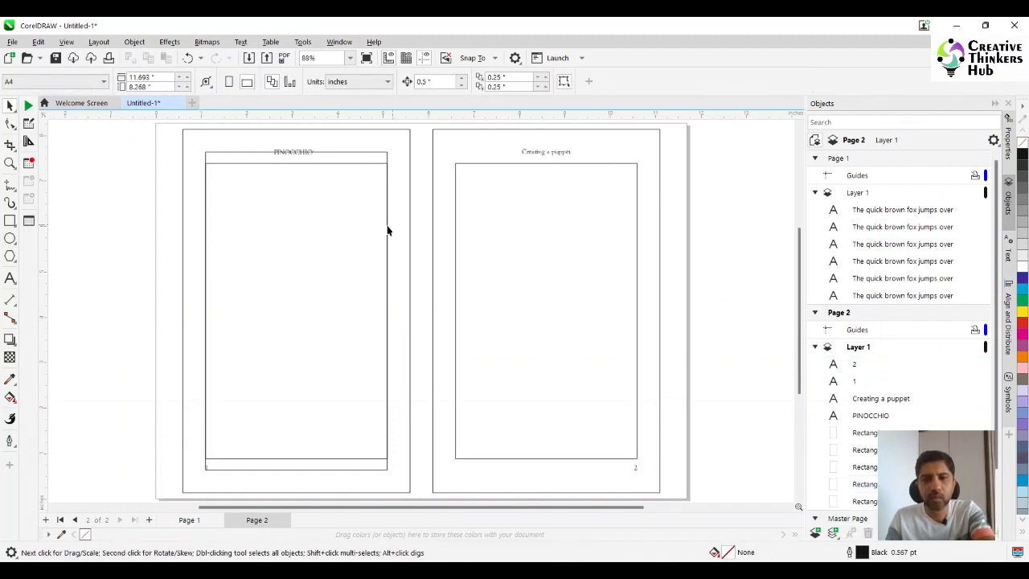
click(371, 152)
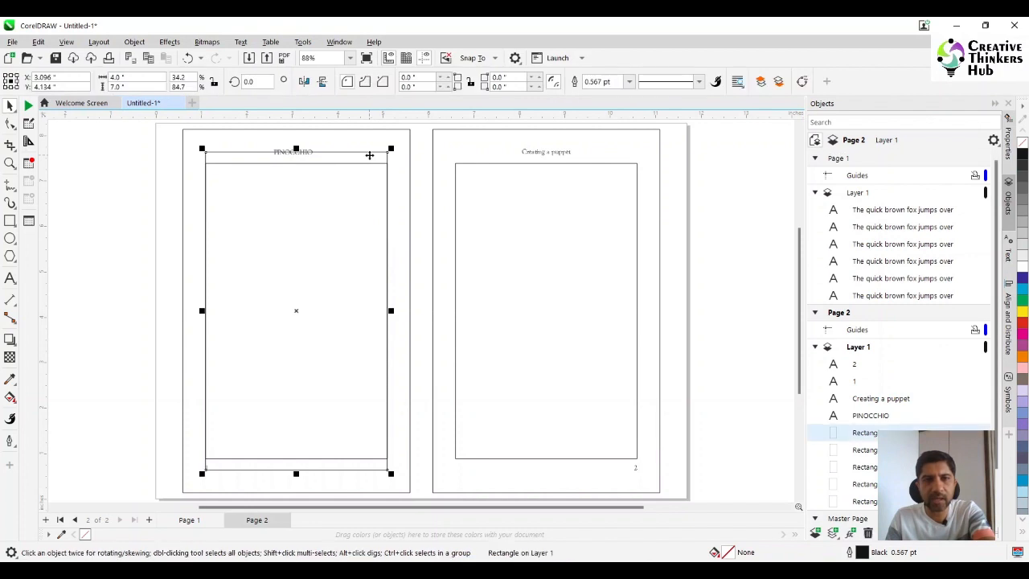
key(Delete)
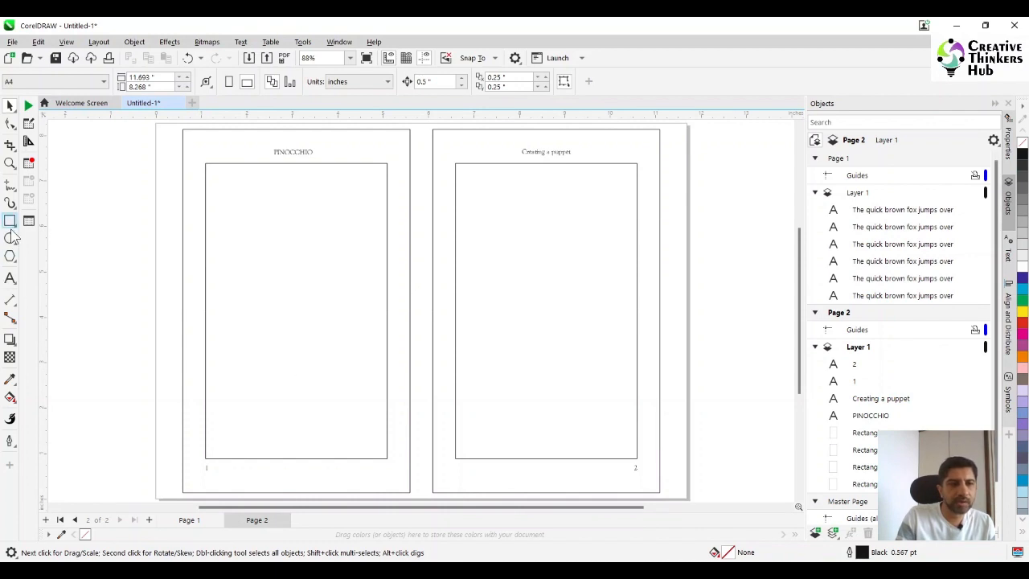
- Draw a paragraph text frame on the left page and fit it to the 4 by 6.5 inch text-area rectangle
click(10, 277)
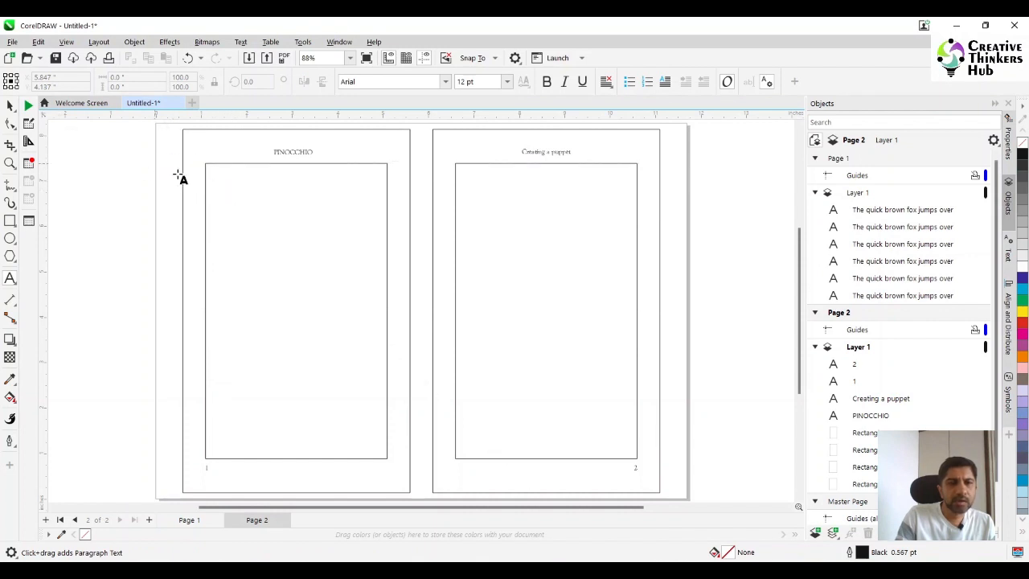
drag(156, 163, 387, 458)
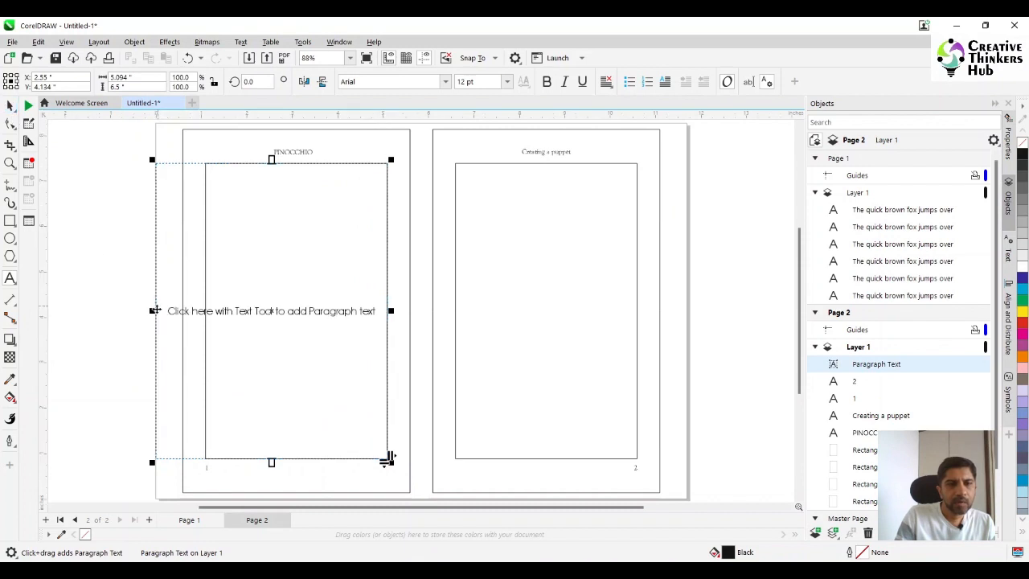
drag(152, 310, 199, 310)
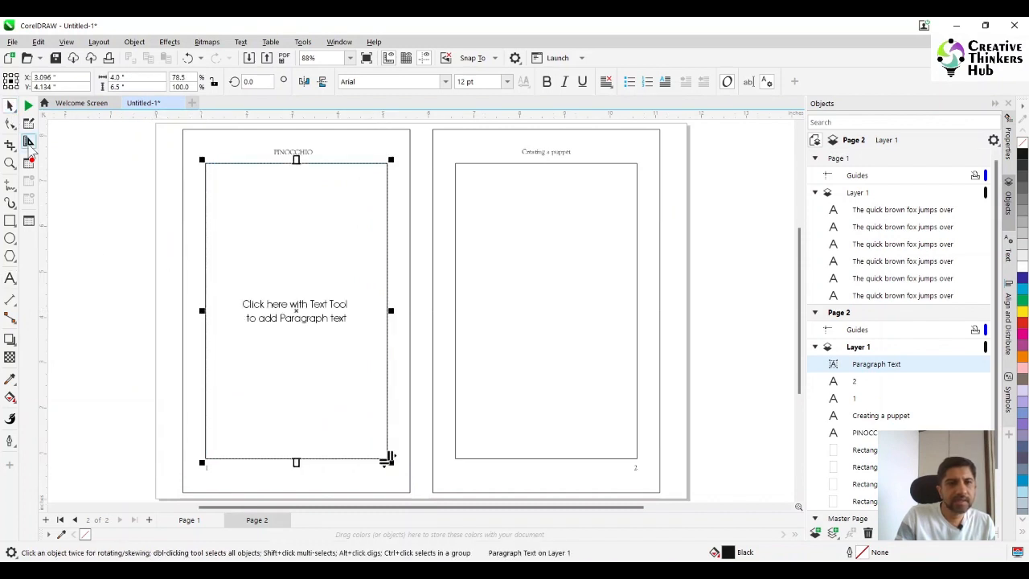
- Shift the paragraph text frame off the left page's text-area rectangle and delete that rectangle
click(92, 226)
click(234, 228)
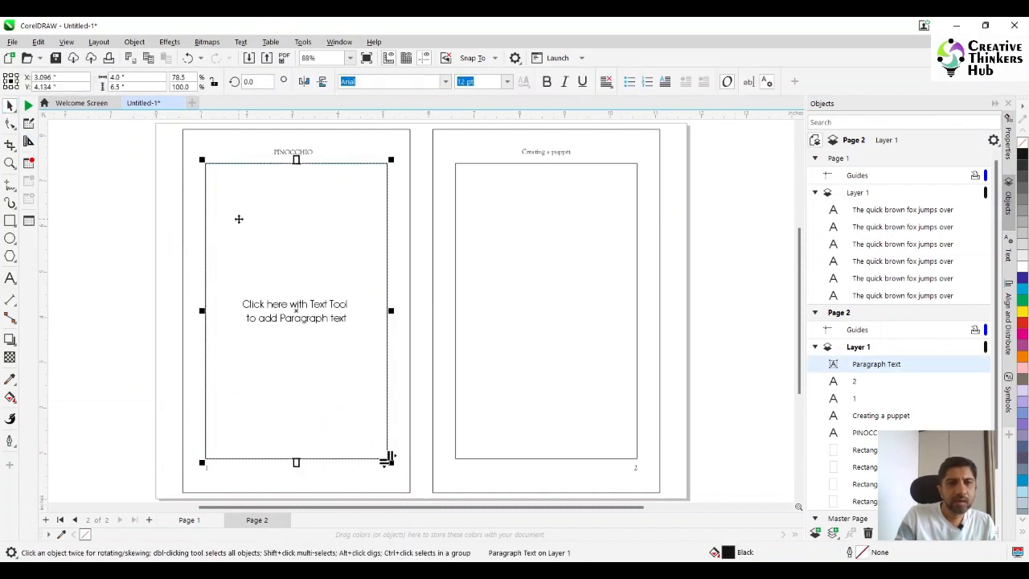
drag(239, 218, 250, 246)
click(224, 163)
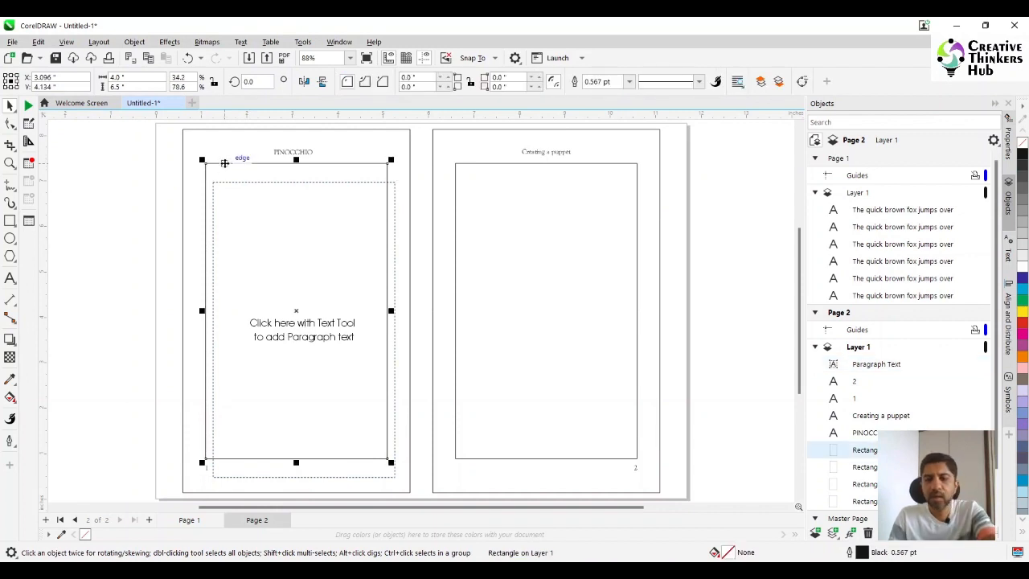
key(Delete)
- Centre the paragraph text frame horizontally and vertically on the left page's outline rectangle
click(255, 219)
shift+click(237, 151)
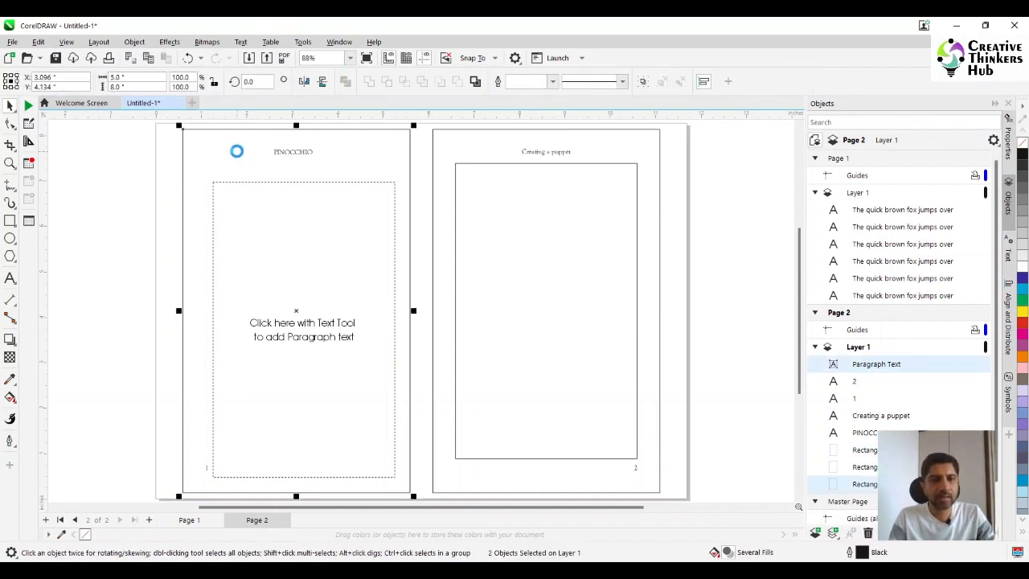
key(e)
key(c)
click(79, 247)
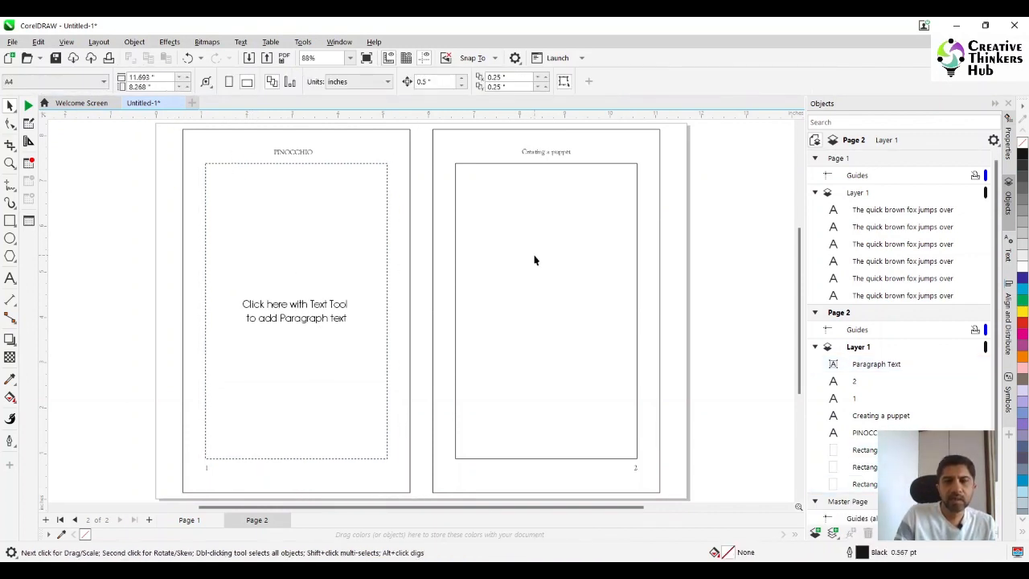
- Delete the right page's text-area rectangle and centre a duplicate of the paragraph text frame on that page's outline
click(533, 255)
key(Delete)
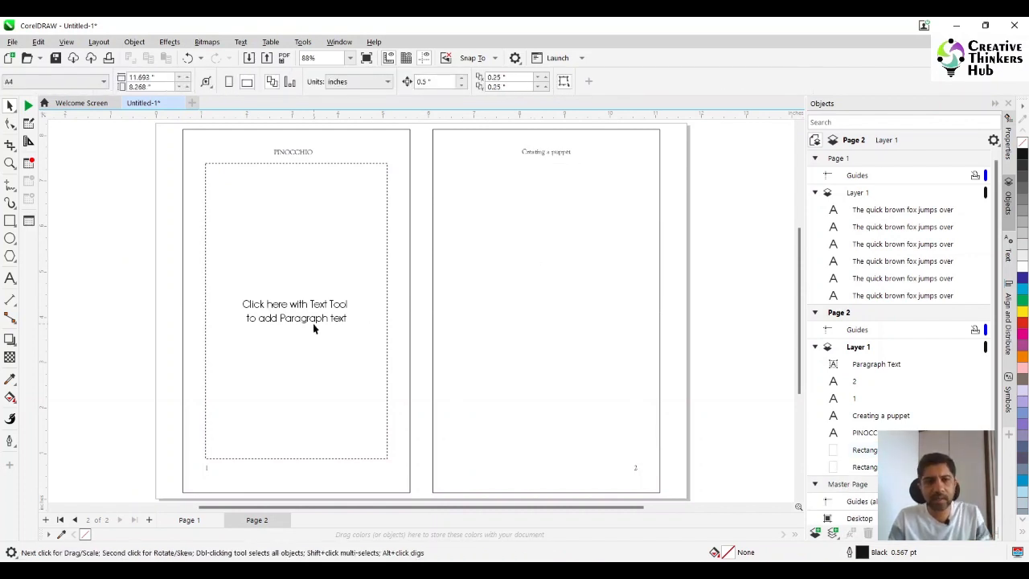
click(313, 323)
key(ctrl+d)
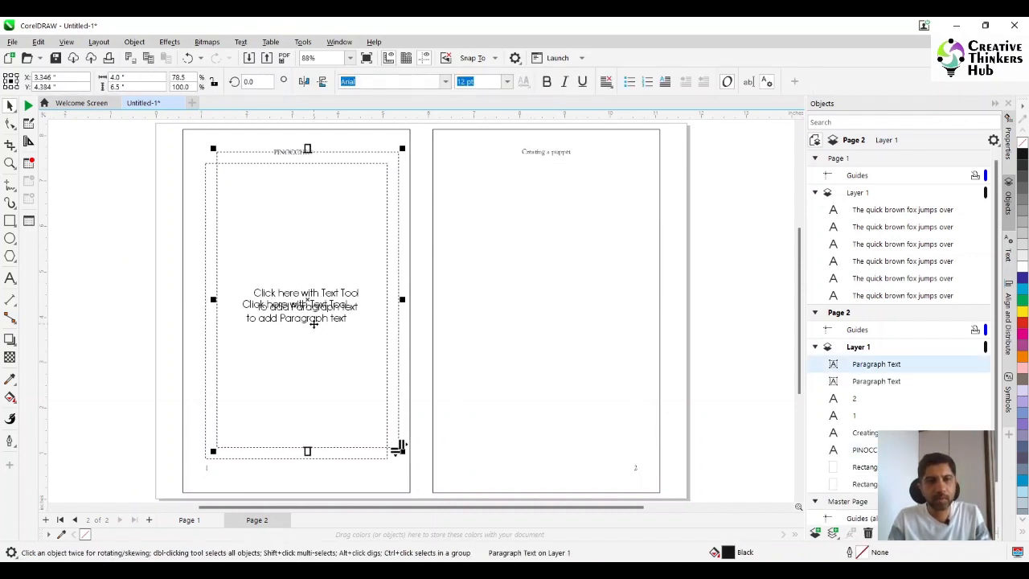
shift+click(518, 321)
key(e)
key(c)
click(735, 278)
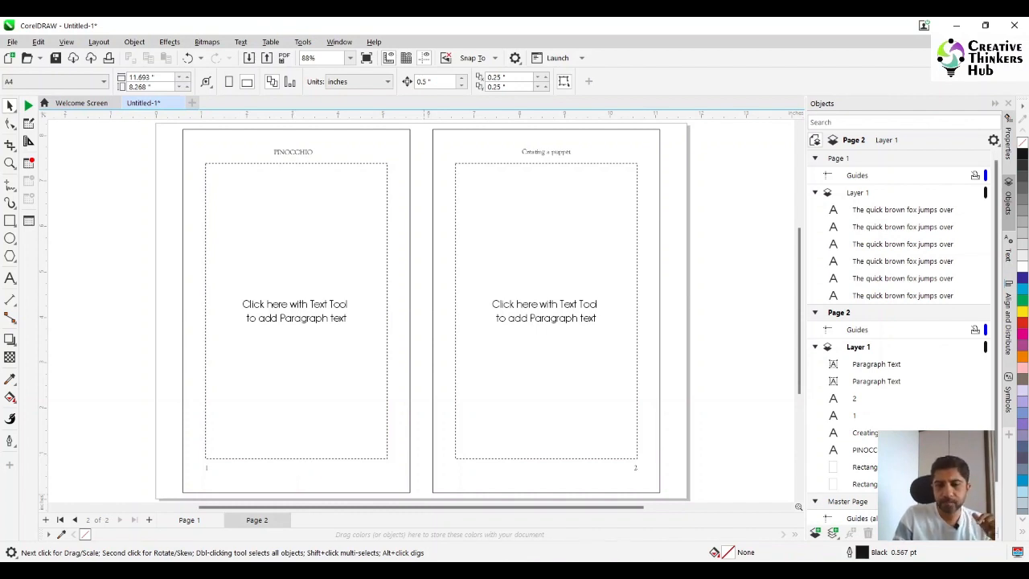
- Switch to Word and open the recent document "Book layout (story) text"
click(579, 571)
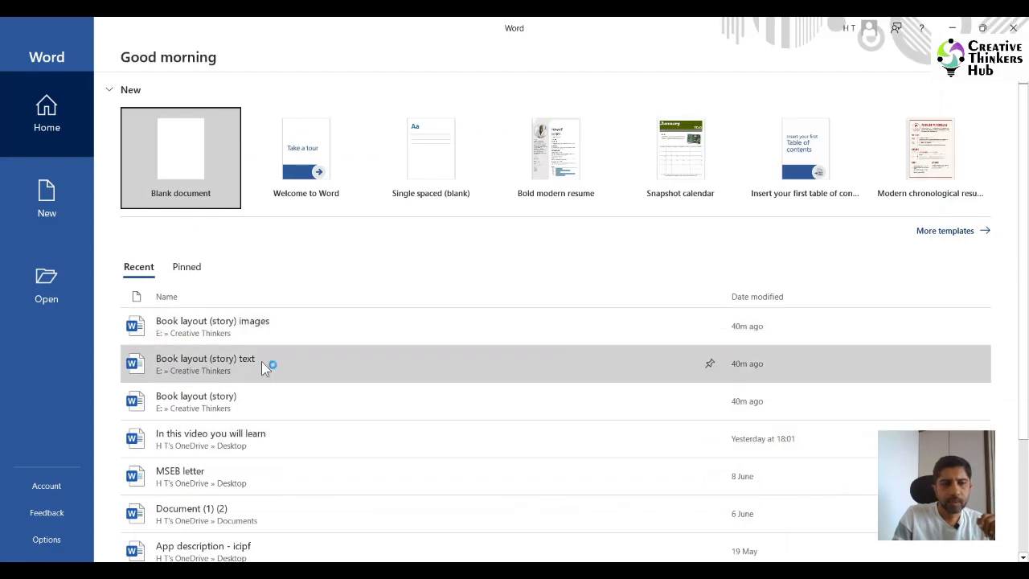
click(262, 361)
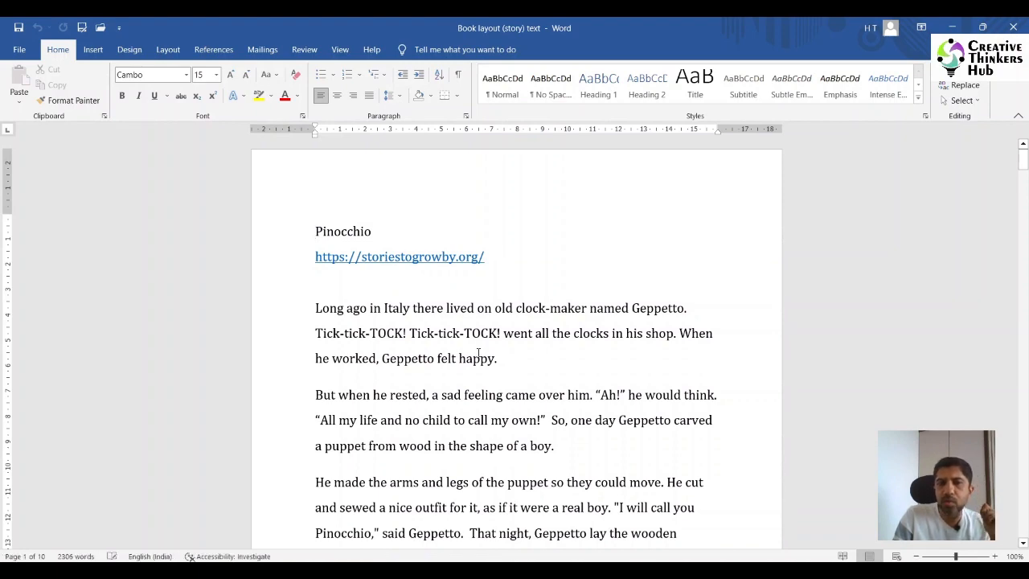
- Copy the whole story from "Long ago in Italy" through its last line, "And they lived many long and happy years together."
scroll(479, 353, down, 4)
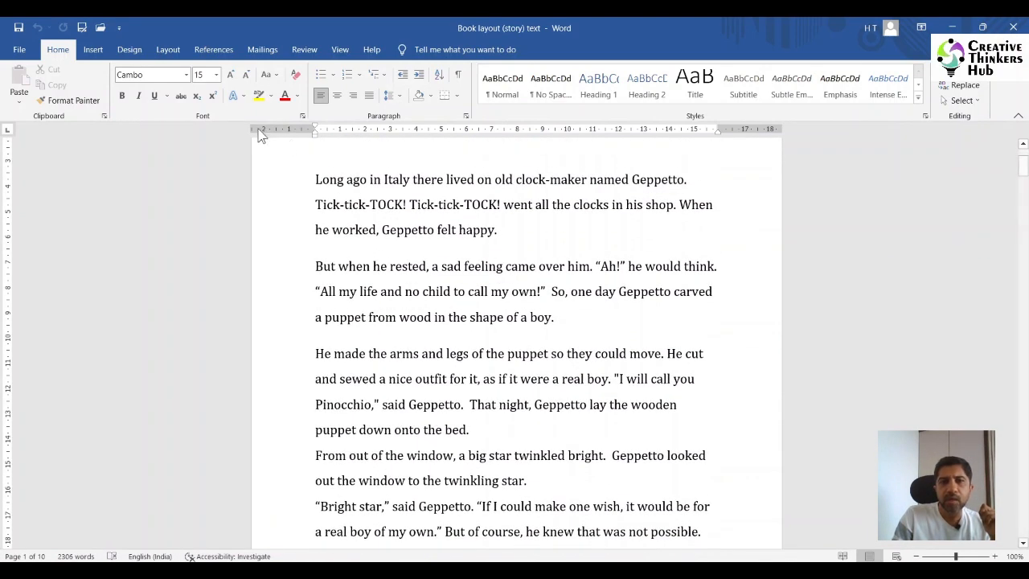
click(316, 180)
key(shift+Down)
key(shift+Down)
key(shift+Down)
key(shift+Down)
key(shift+Down)
key(shift+Down)
key(shift+Down)
key(shift+Down)
key(shift+Down)
key(shift+Down)
key(shift+Down)
key(shift+Down)
key(shift+Down)
key(shift+Down)
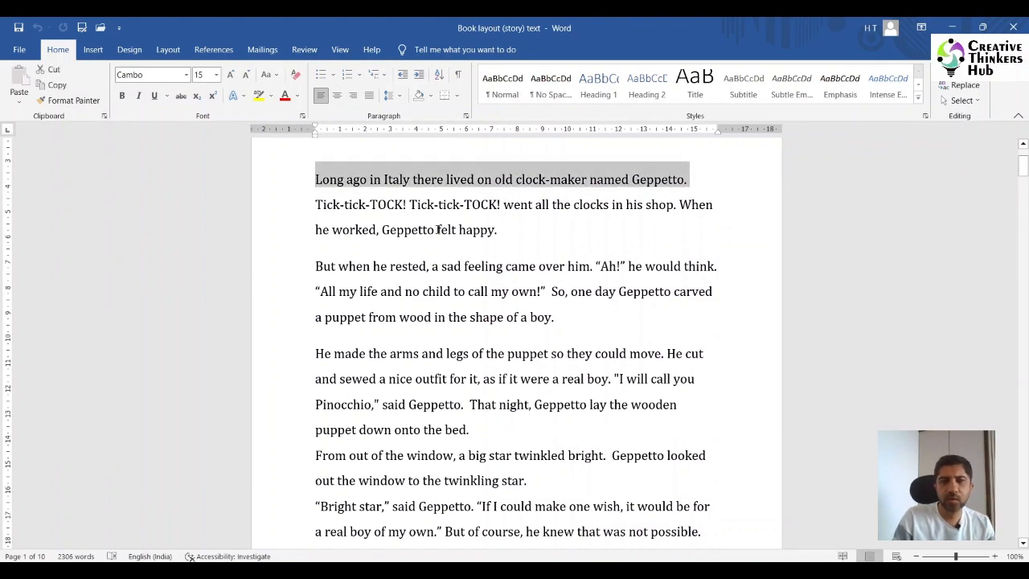
key(shift+Down)
key(shift+Down)
key(shift+Down)
key(shift+Down)
key(shift+Down)
key(shift+Down)
key(shift+Down)
key(shift+Down)
key(shift+Down)
key(shift+Down)
key(shift+Down)
key(shift+Down)
key(shift+Down)
key(shift+Down)
key(shift+Down)
key(shift+Down)
key(shift+Down)
key(shift+Down)
key(shift+Down)
key(shift+Down)
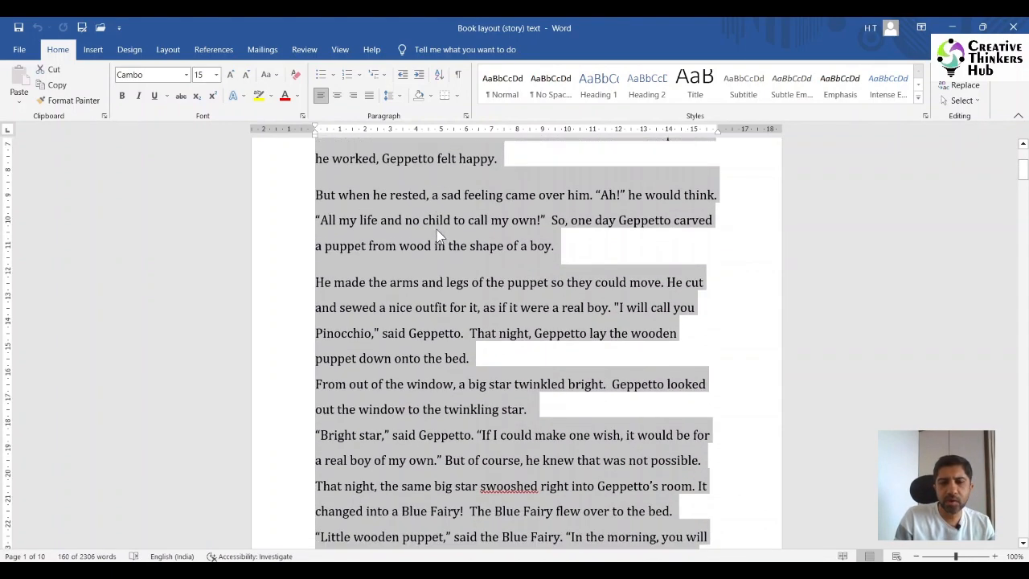
key(shift+Down)
key(shift+Down)
key(shift+Down)
key(shift+Down)
key(shift+Down)
key(shift+Down)
key(shift+Down)
key(shift+Down)
key(shift+Down)
key(shift+Down)
key(shift+Down)
key(shift+Down)
key(shift+Down)
key(shift+Down)
key(shift+Down)
key(shift+Down)
key(shift+Down)
key(shift+Down)
key(shift+Down)
key(shift+Down)
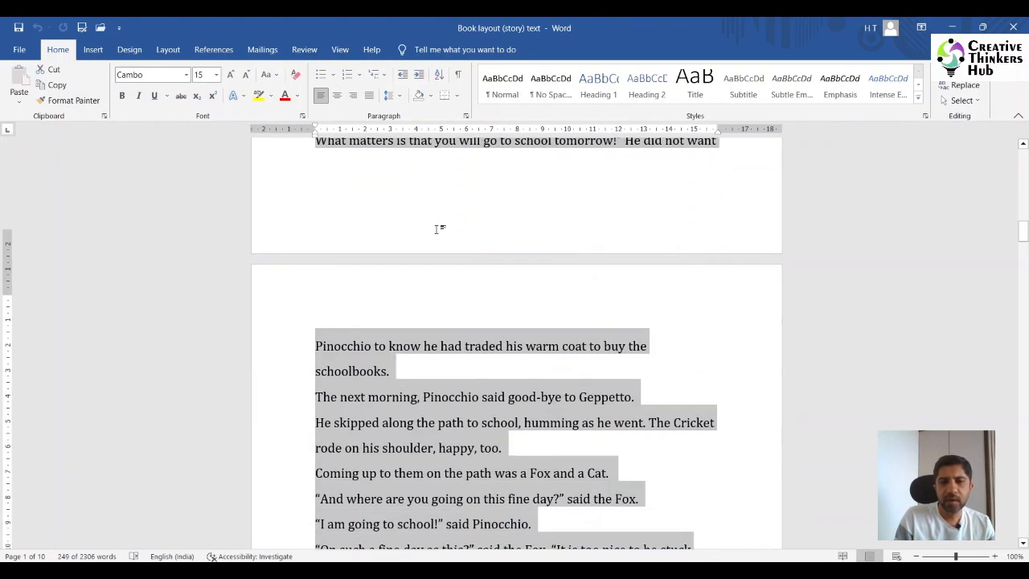
key(shift+Down)
key(shift+Down)
key(shift+Down)
key(shift+Down)
key(shift+Down)
key(shift+Down)
key(shift+Down)
key(shift+Down)
key(shift+Down)
key(shift+Down)
key(shift+Down)
key(shift+Down)
key(shift+Down)
key(shift+Down)
key(shift+Down)
key(shift+Down)
key(shift+Down)
key(shift+Down)
key(shift+Down)
key(shift+Down)
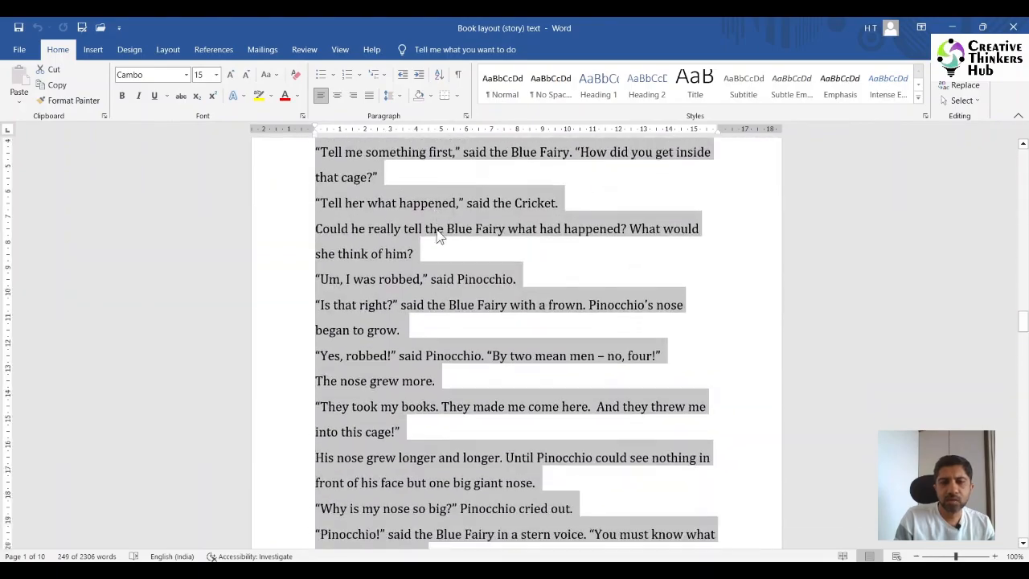
key(shift+Down)
key(shift+Down)
key(shift+Down)
key(shift+Down)
key(shift+Down)
key(shift+Down)
key(shift+Down)
key(shift+Down)
key(shift+Down)
key(shift+Down)
key(shift+Down)
key(shift+Down)
key(shift+Down)
key(shift+Down)
key(shift+Down)
key(shift+Down)
key(shift+Down)
key(shift+Down)
key(shift+Down)
key(shift+Down)
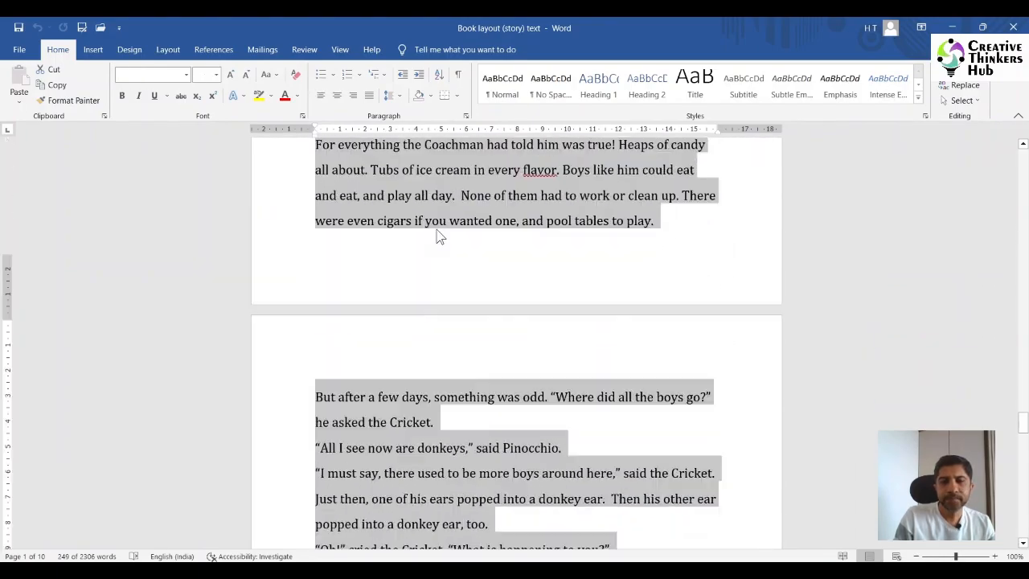
key(shift+Down)
key(shift+Down)
key(shift+Down)
key(shift+Down)
key(shift+Down)
key(shift+Down)
key(shift+Down)
key(shift+Down)
key(shift+Down)
key(shift+Down)
key(shift+Down)
key(shift+Down)
key(shift+Down)
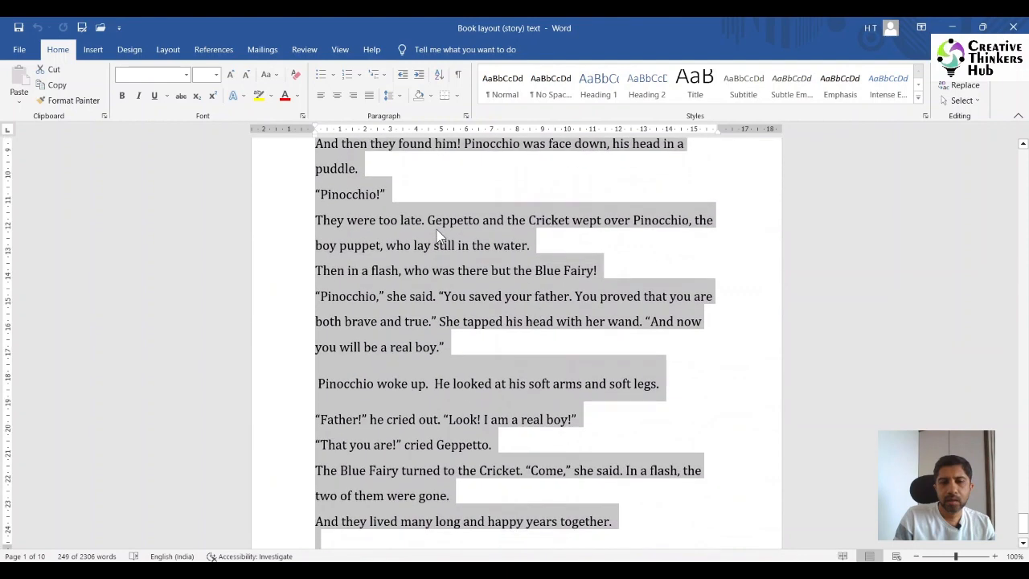
key(ctrl+c)
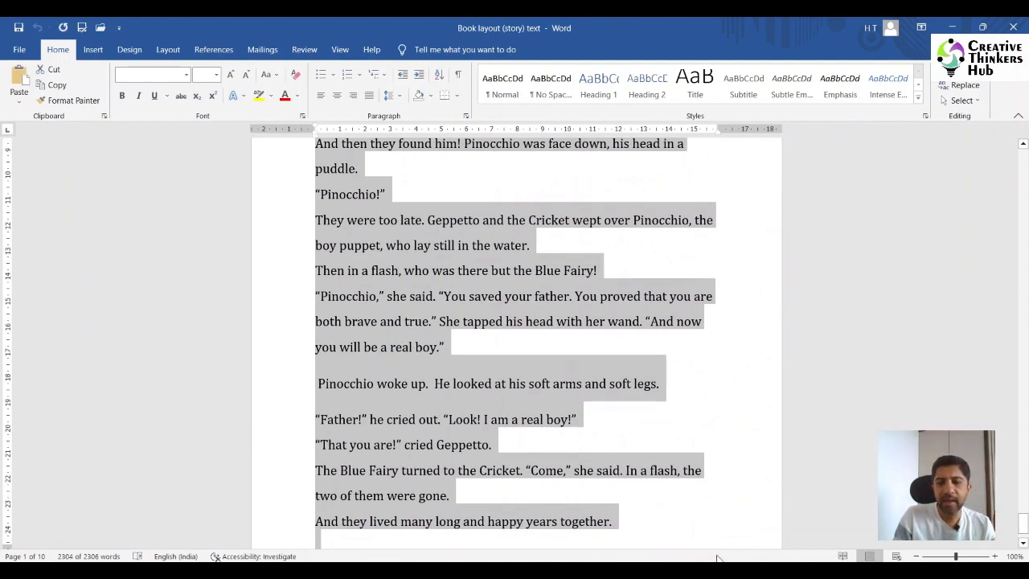
- Switch back to CorelDRAW and paste the story into the left page's text frame with Discard Fonts and Formatting
mouse_move(560, 570)
click(506, 502)
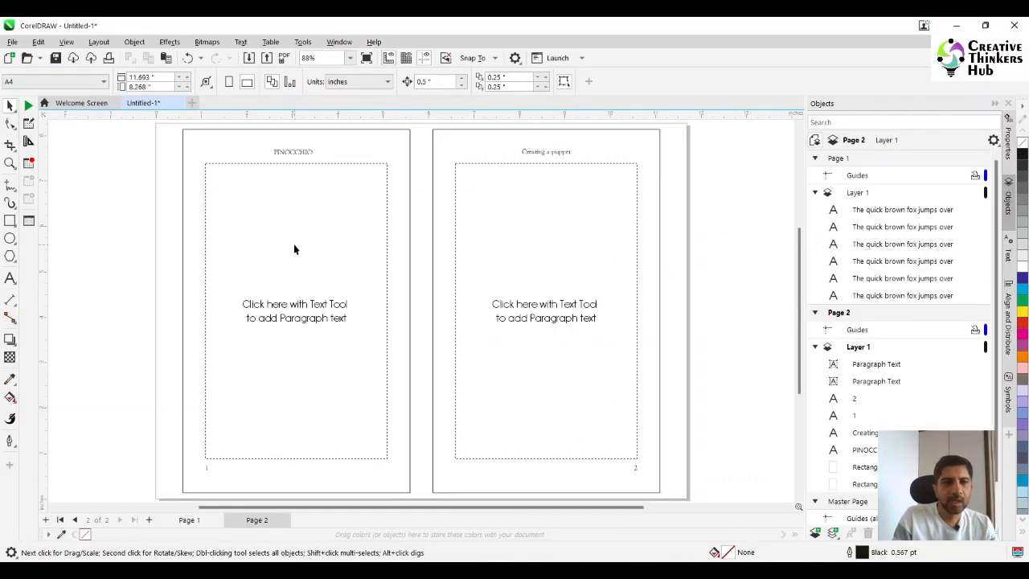
click(11, 278)
click(231, 205)
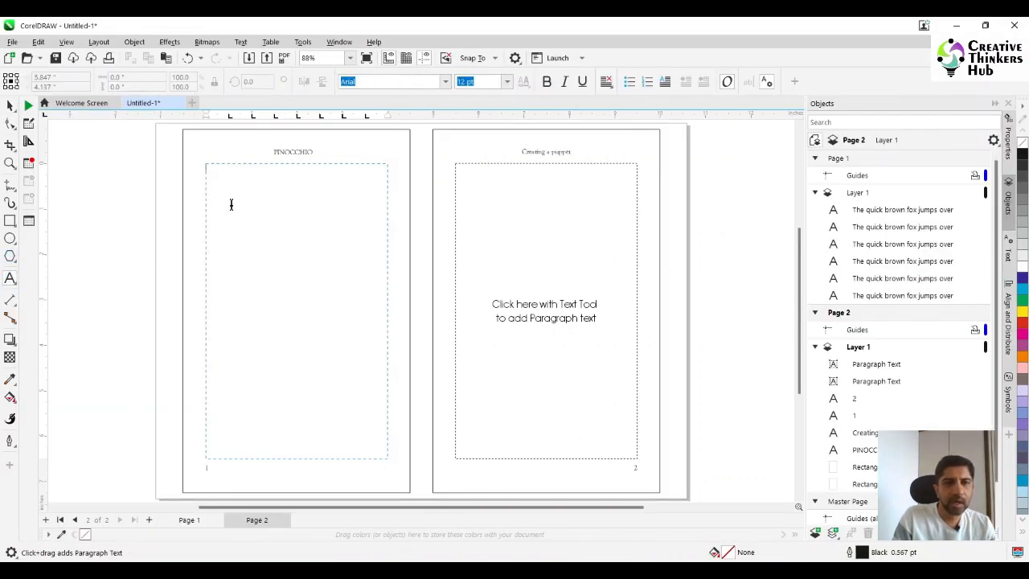
key(ctrl+v)
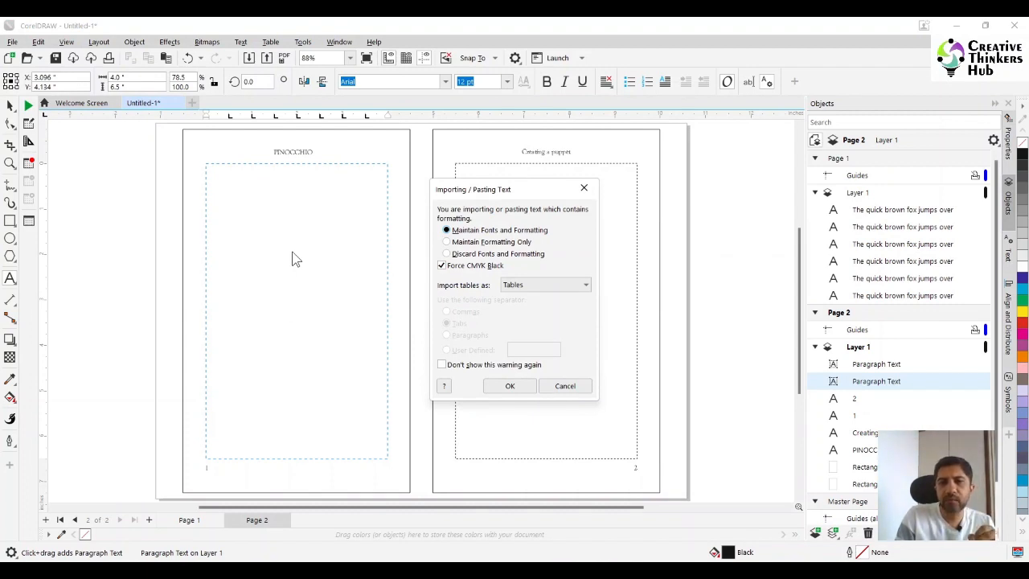
click(486, 255)
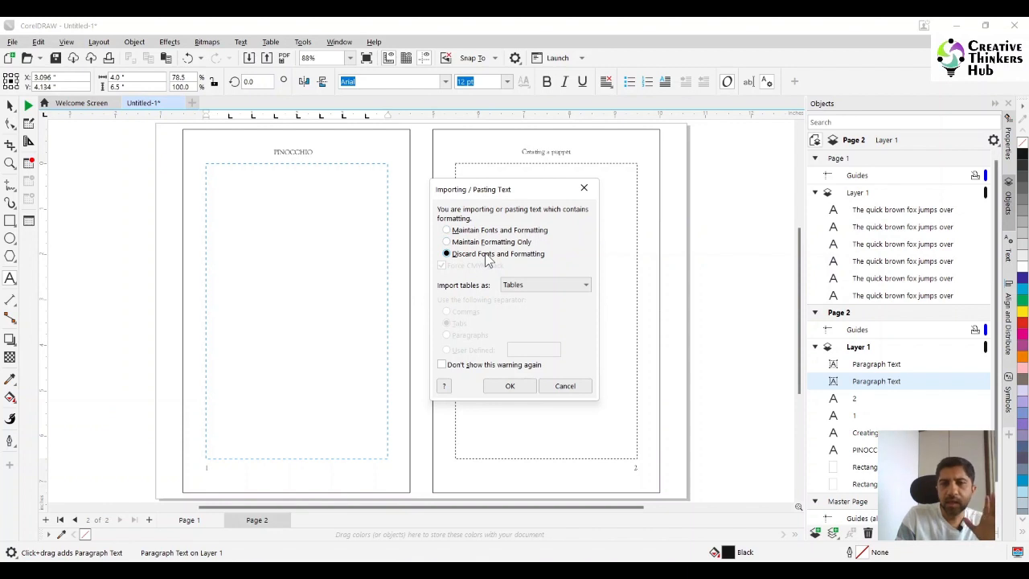
click(504, 387)
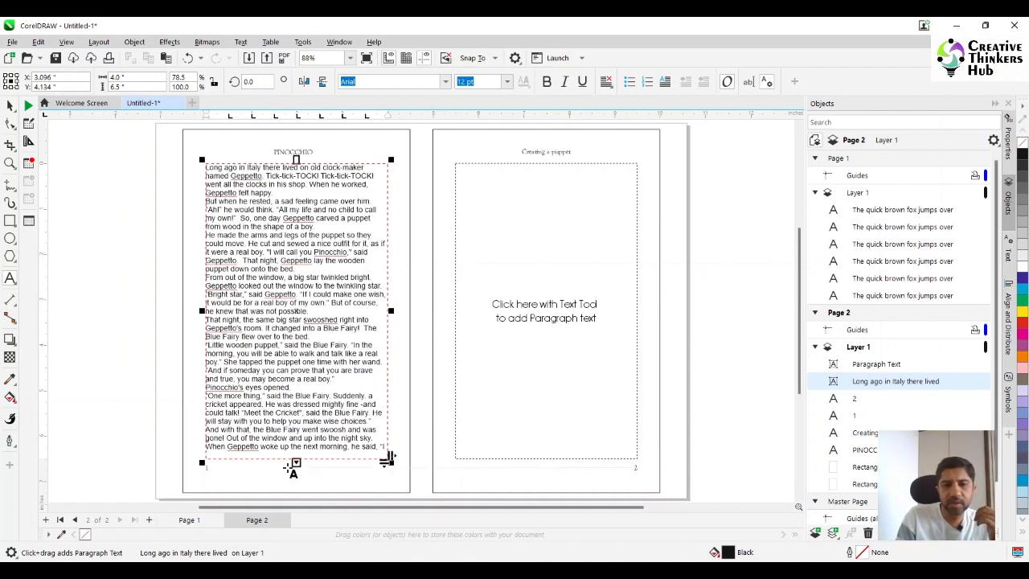
- Select all text shown in the left page's frame and set it to Garamond, 10 pt
click(291, 331)
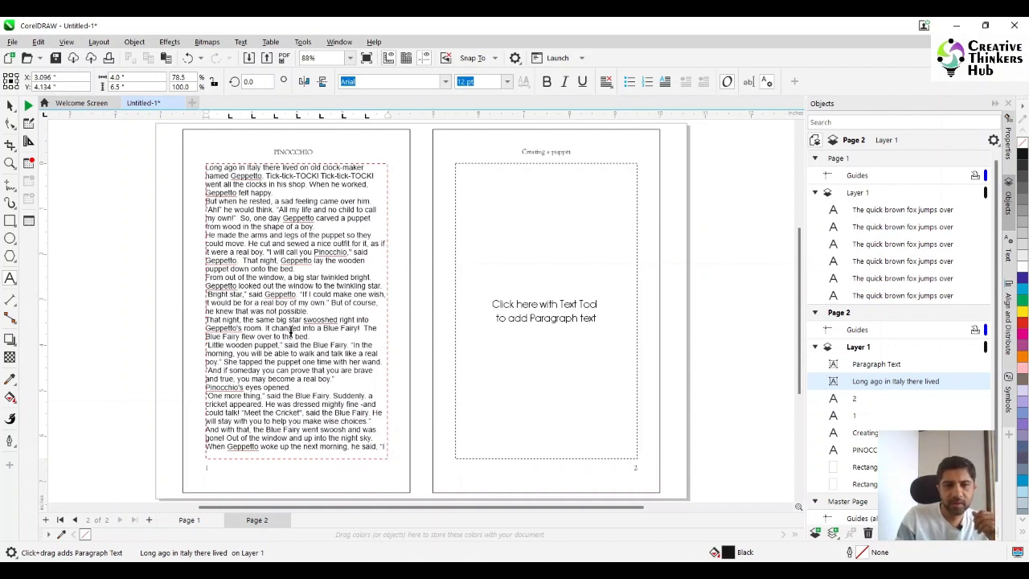
key(ctrl+a)
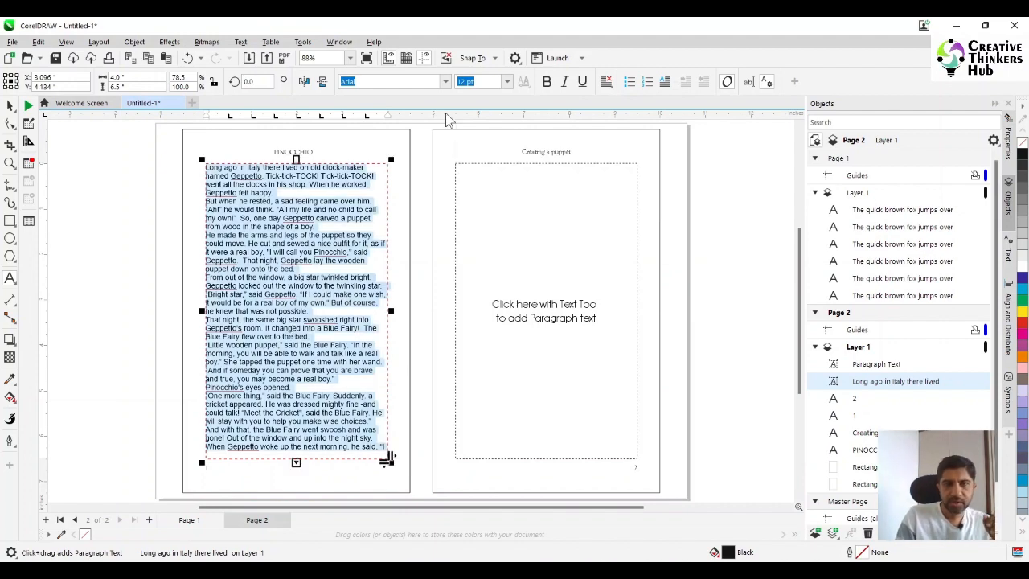
click(446, 83)
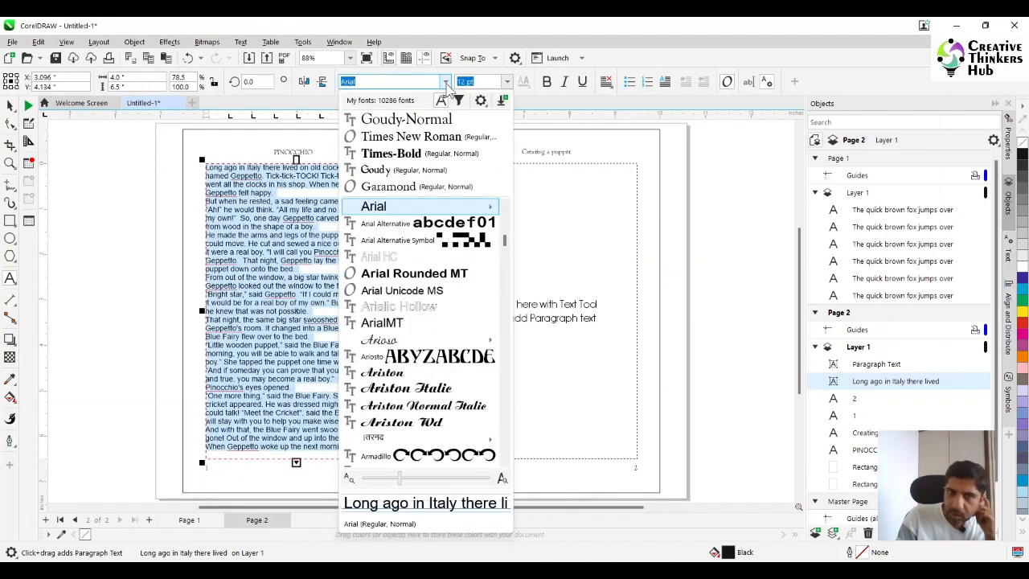
click(414, 187)
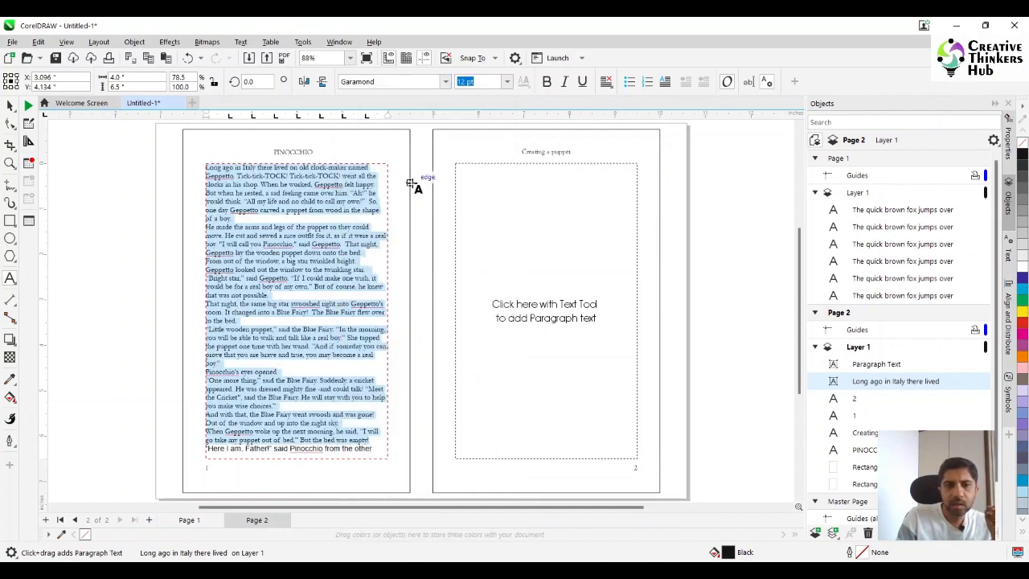
click(506, 84)
click(480, 148)
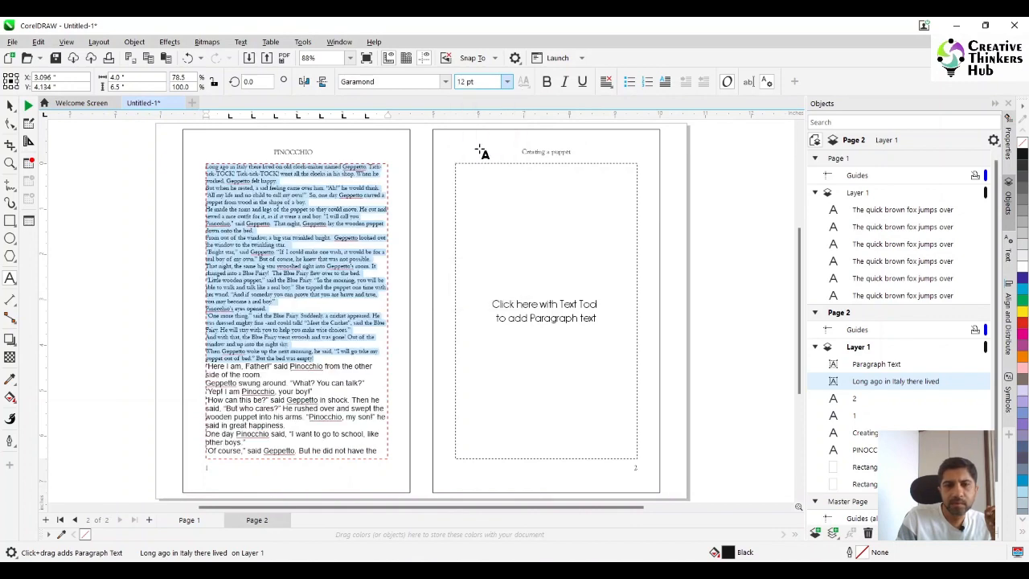
- Select the remaining Arial lines in the left page's frame, from "Here I am, Father!" to the last line shown
click(357, 359)
key(shift+Down)
key(shift+Down)
key(shift+Down)
key(shift+Down)
key(shift+Down)
key(shift+Down)
key(shift+Down)
key(shift+Down)
key(shift+Down)
key(shift+Down)
key(shift+Down)
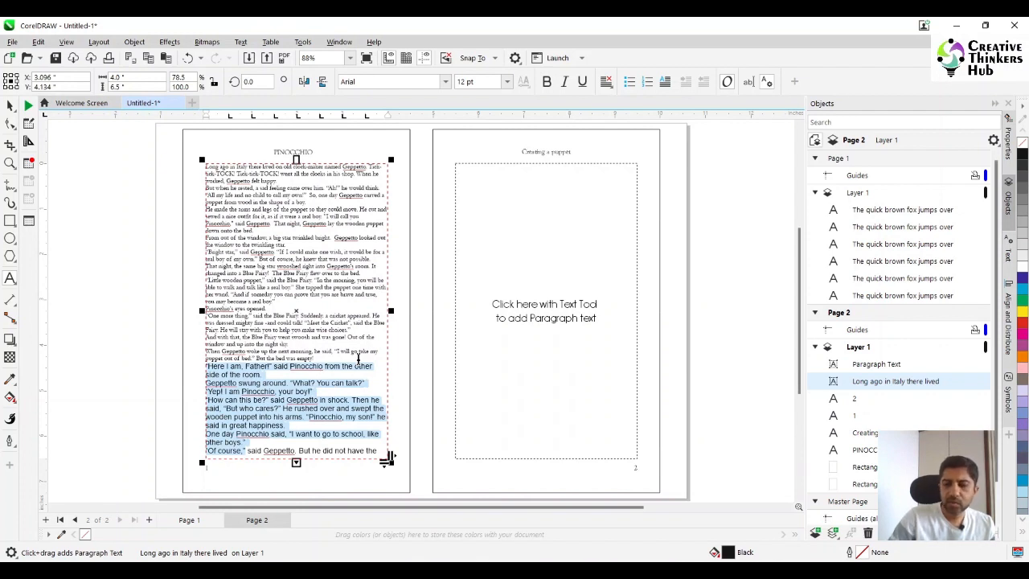
key(shift+Right)
key(shift+Right)
key(shift+Right)
key(shift+Right)
key(shift+Right)
key(shift+Right)
key(shift+Right)
key(shift+Right)
key(shift+Right)
key(shift+Right)
key(shift+Right)
key(shift+Right)
key(shift+Right)
key(shift+Right)
key(shift+Right)
key(shift+Right)
key(shift+Right)
key(shift+Right)
key(shift+Right)
key(shift+Right)
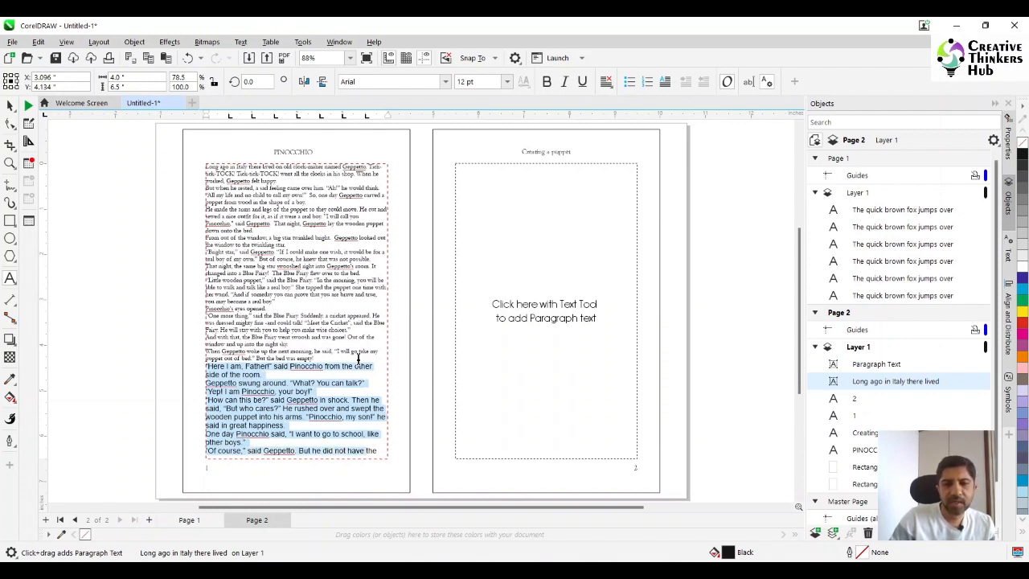
key(shift+Right)
key(shift+Right)
key(shift+Right)
key(shift+Right)
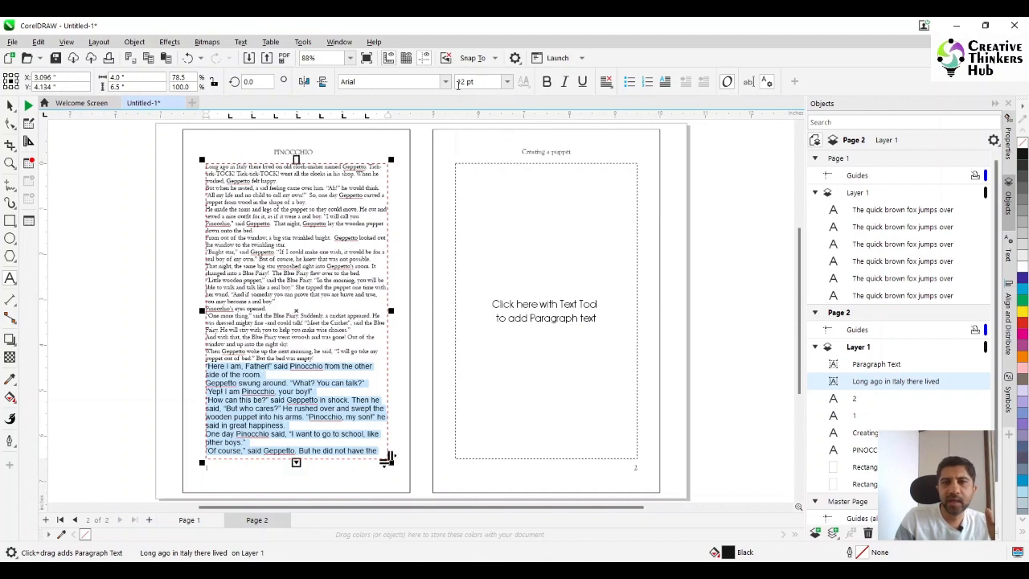
- Try to select the entire story in the left page's frame, including the overflow text beyond the visible lines
click(294, 310)
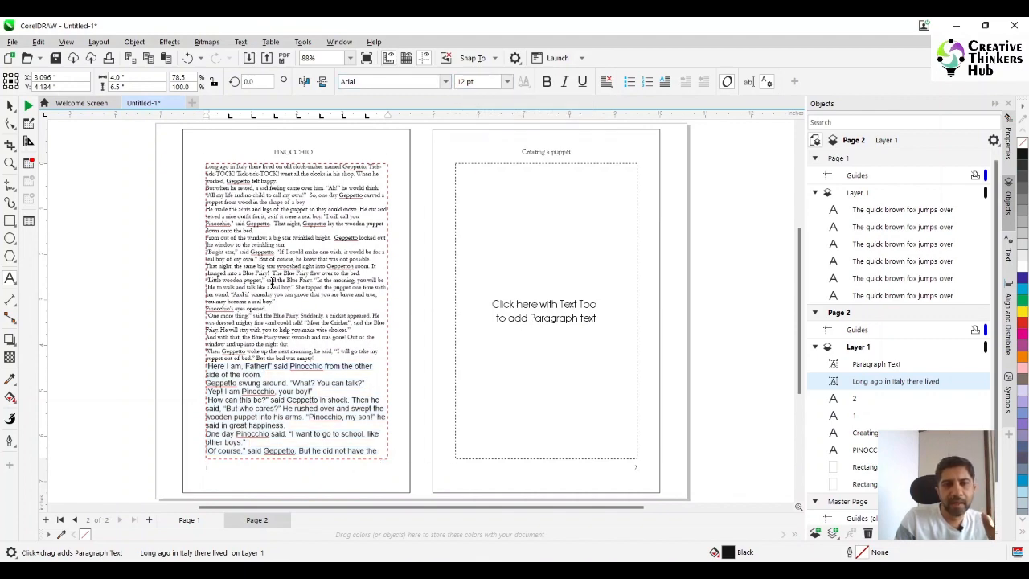
key(ctrl+a)
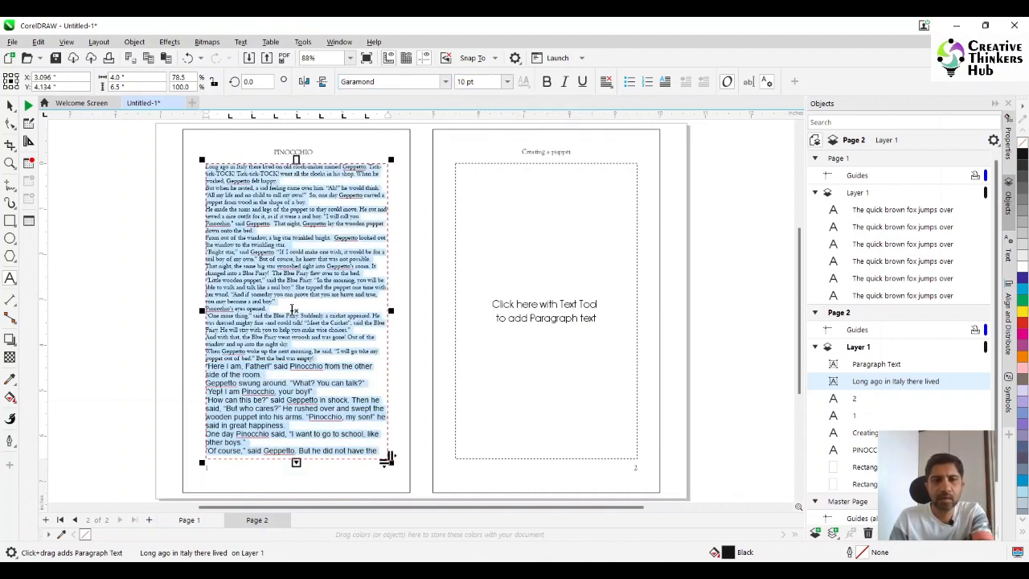
key(ctrl+v)
key(ctrl+a)
key(ctrl+v)
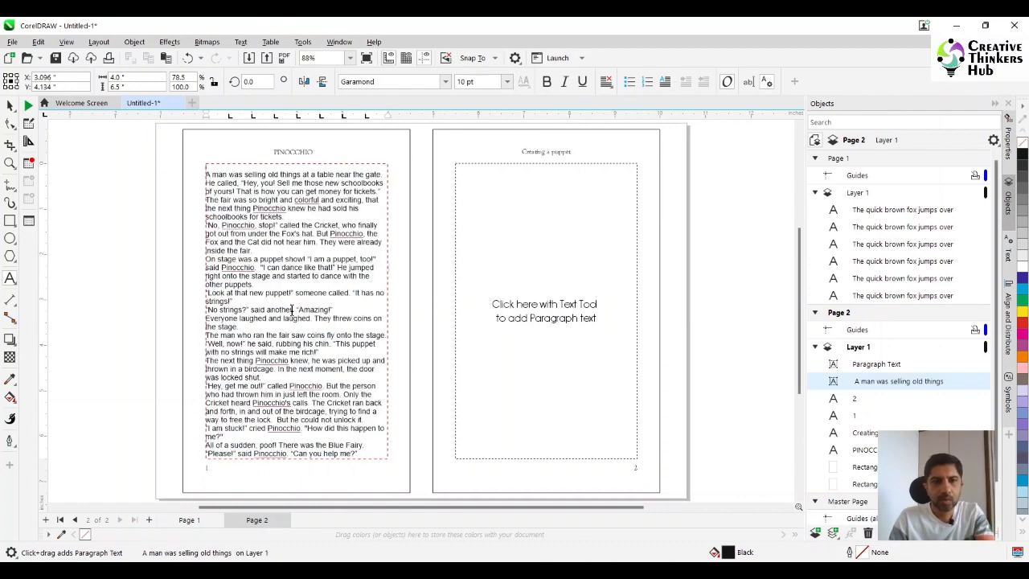
key(ctrl+a)
key(ctrl+v)
key(ctrl+a)
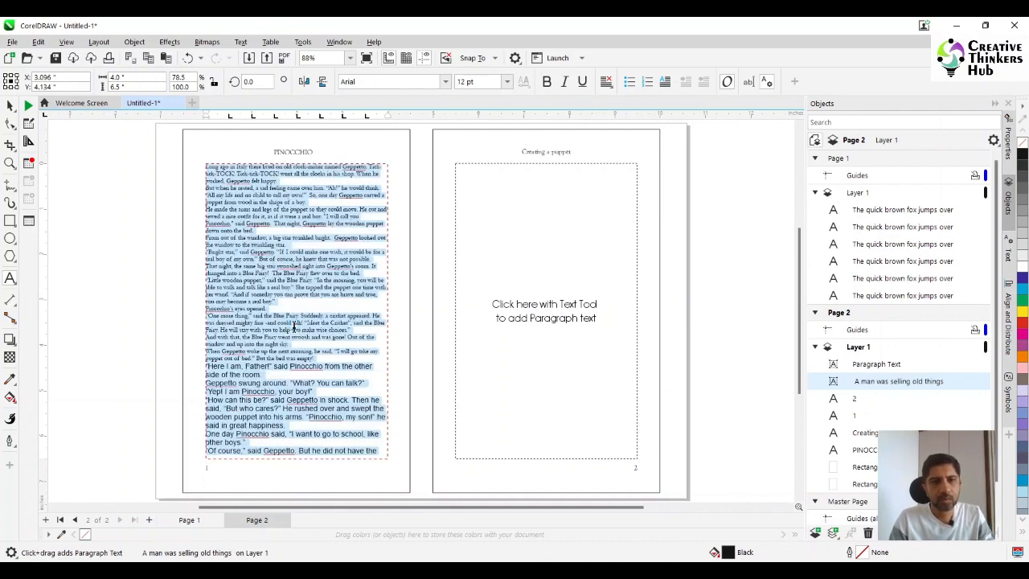
- Undo the story paste and its formatting until the left page's paragraph frame is empty
key(ctrl+z)
key(ctrl+z)
key(ctrl+z)
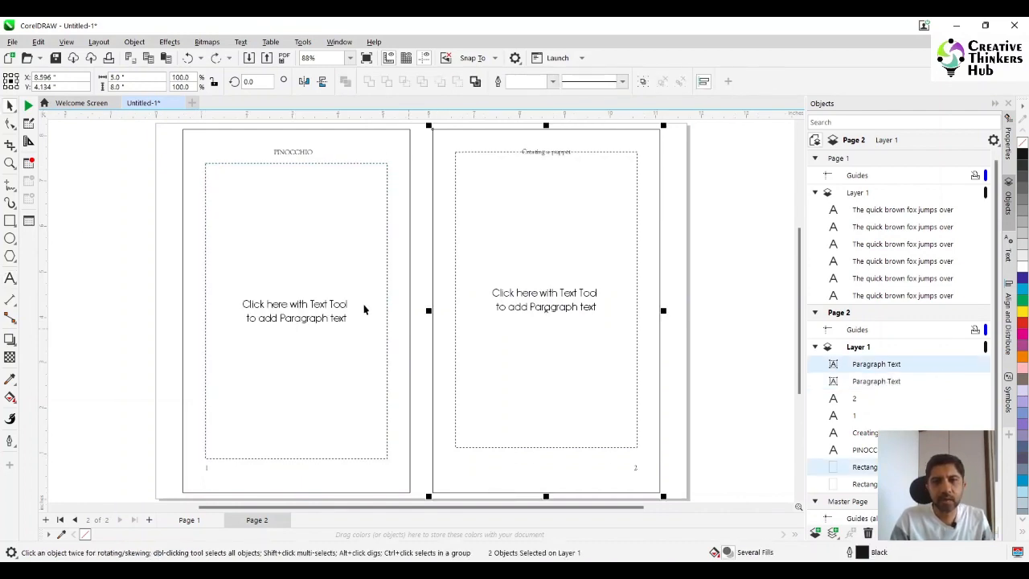
- Align the right page's text frame to the vertical centre of its page rectangle and clear the selection
click(91, 169)
click(480, 175)
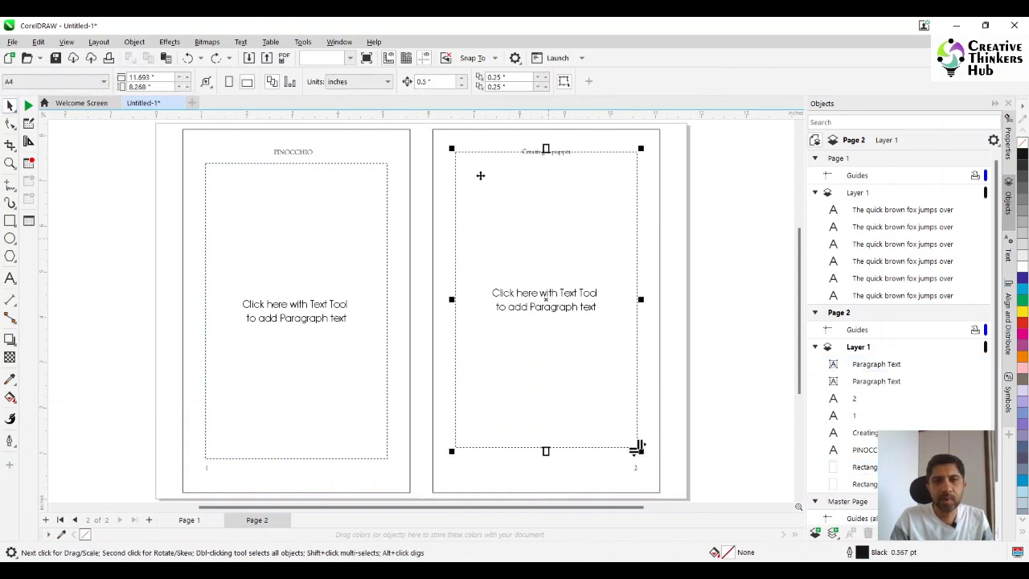
shift+click(478, 141)
key(e)
click(695, 243)
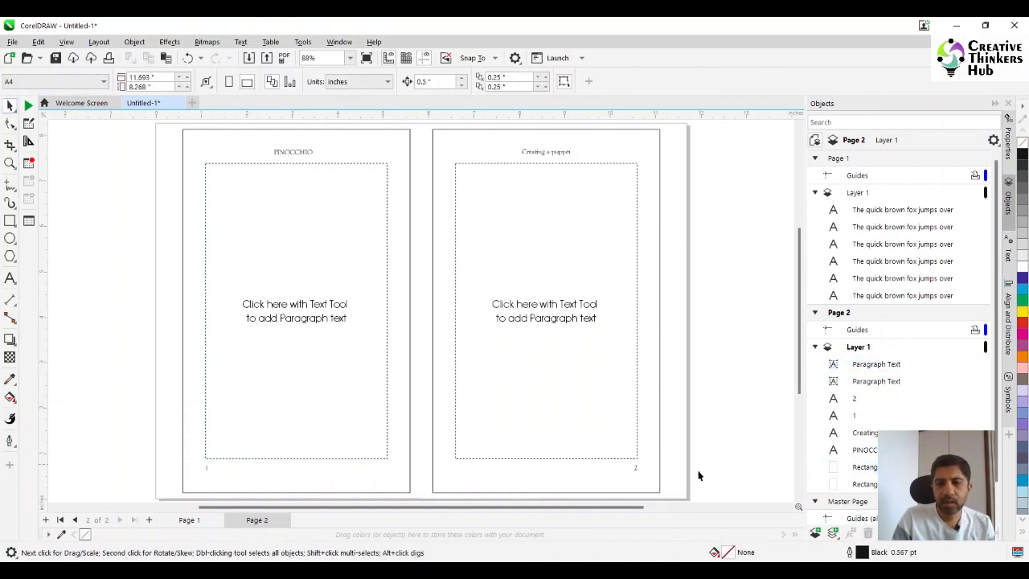
- Switch to Word and set the selected story text to Garamond, 10 pt
click(648, 570)
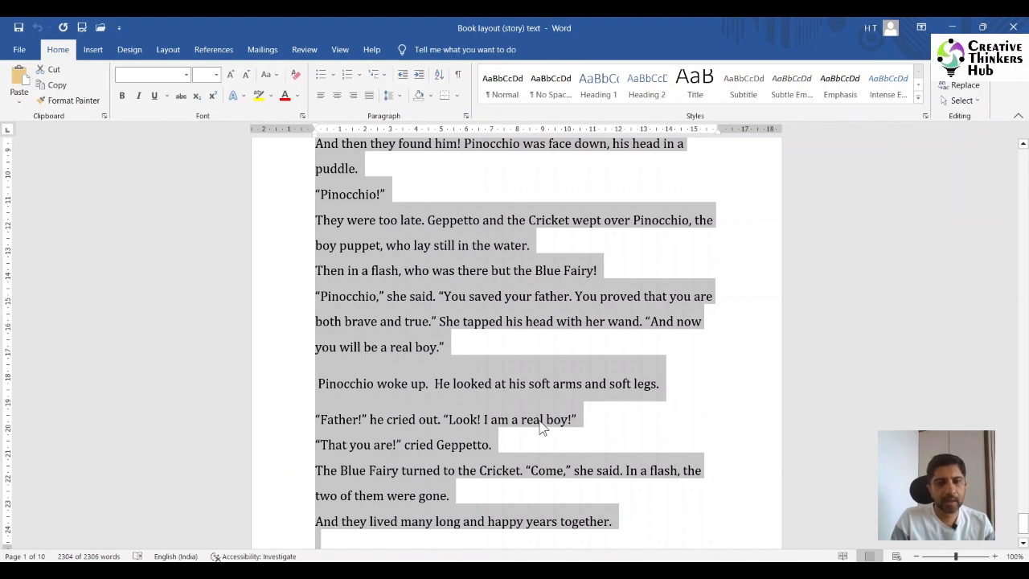
click(164, 73)
text(Garamond)
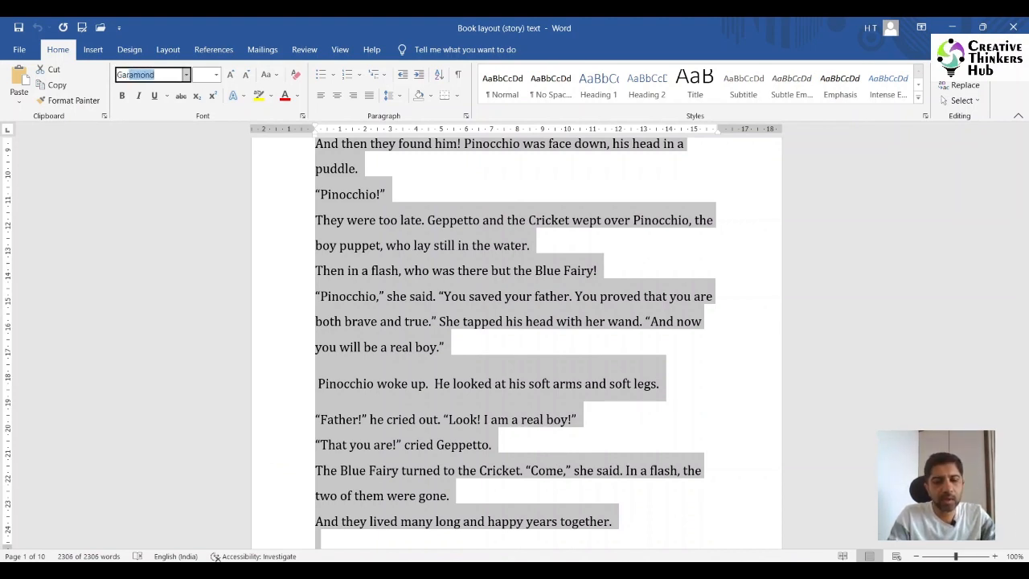
key(Return)
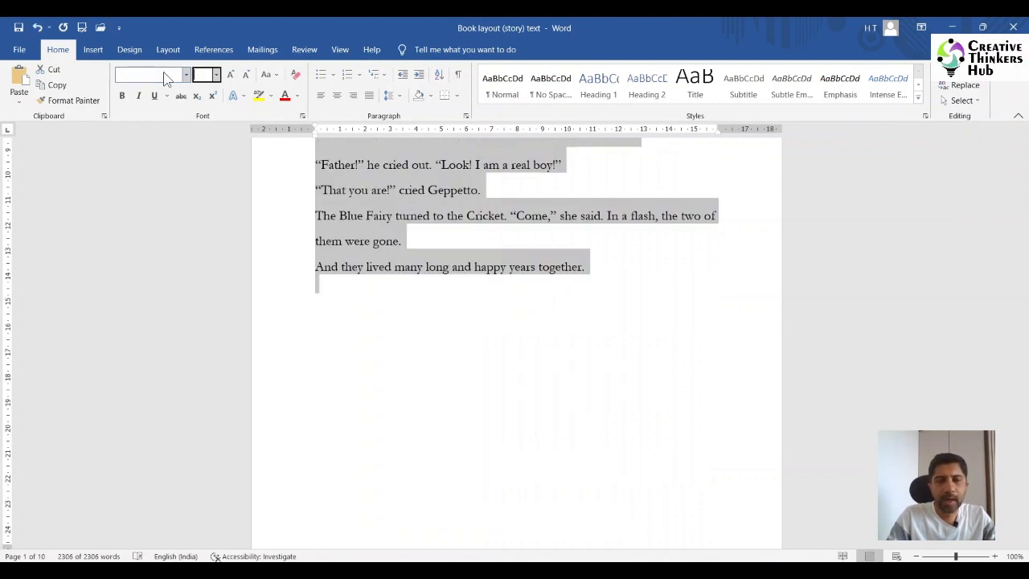
text(11)
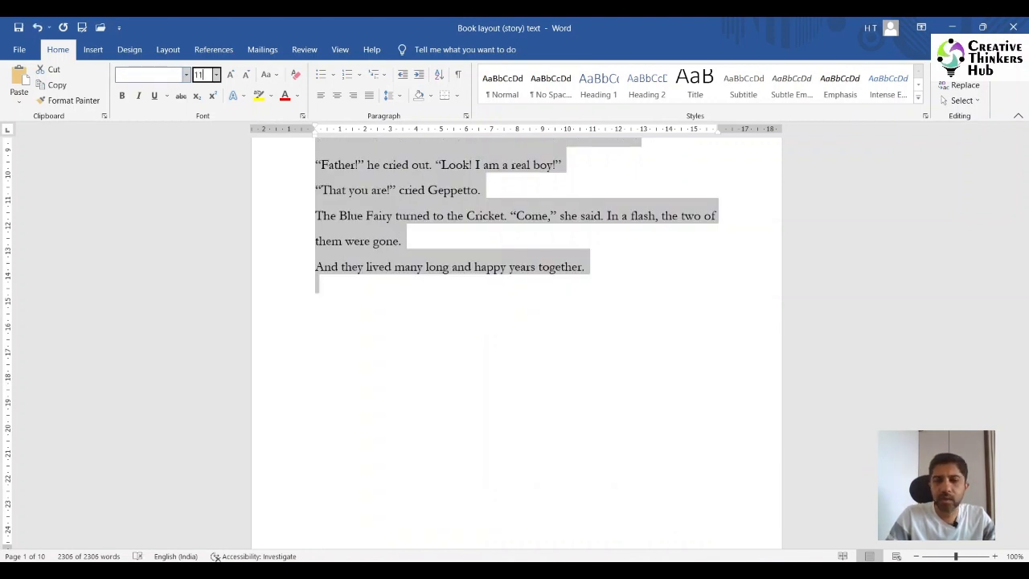
key(Return)
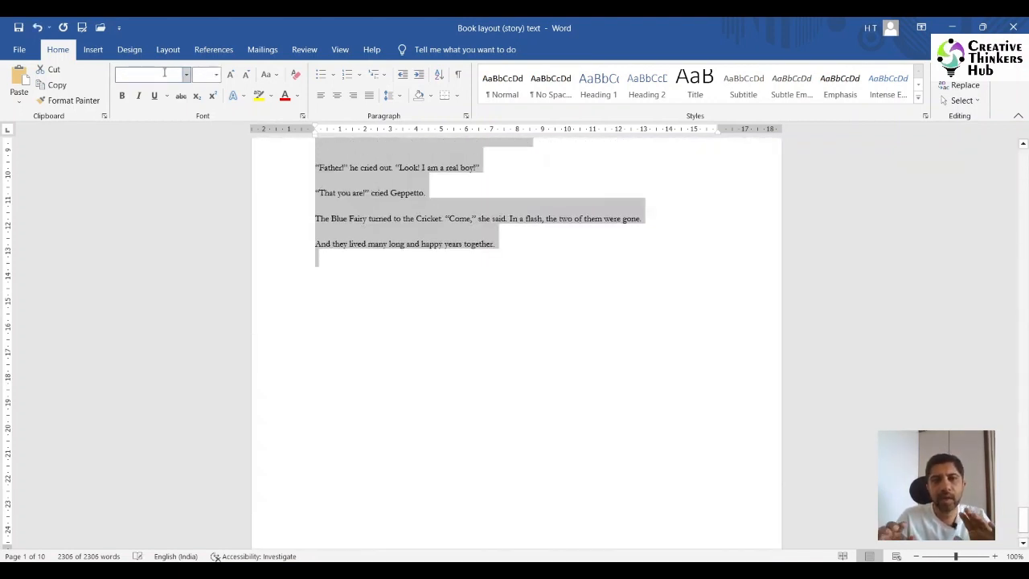
- Apply the No Spacing style to the selected story text and check it from start to end
click(554, 87)
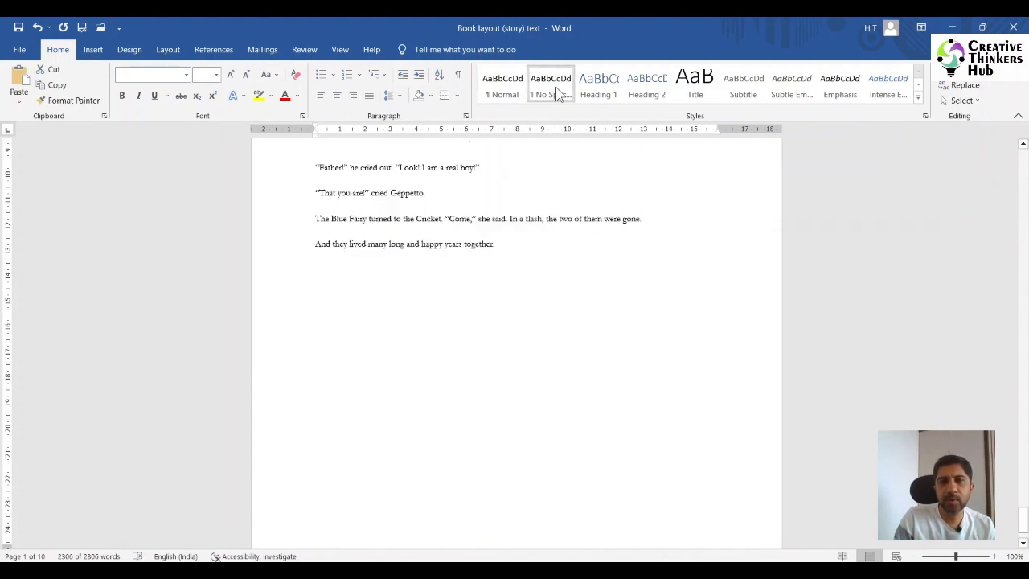
scroll(452, 233, up, 15)
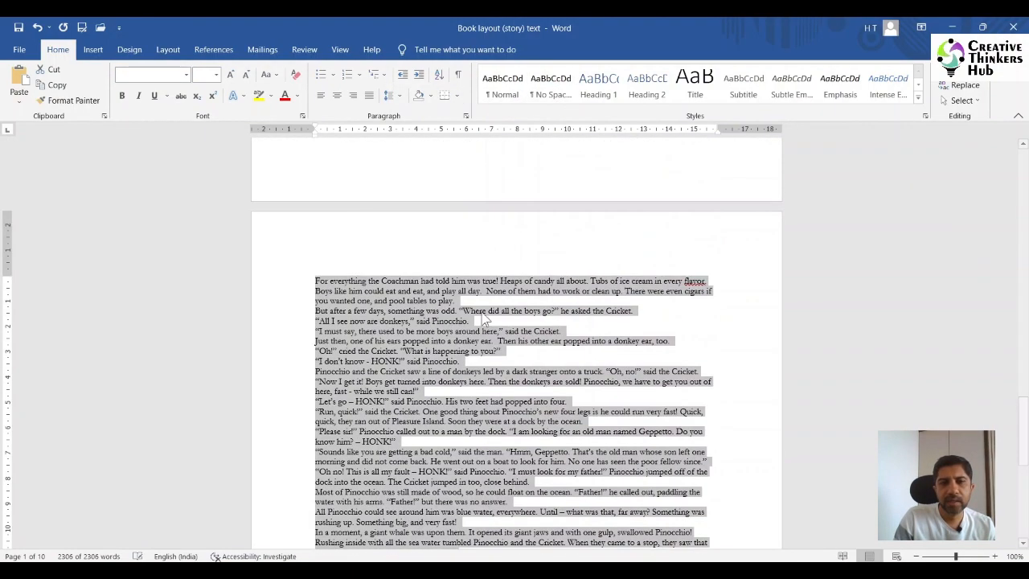
scroll(458, 257, up, 20)
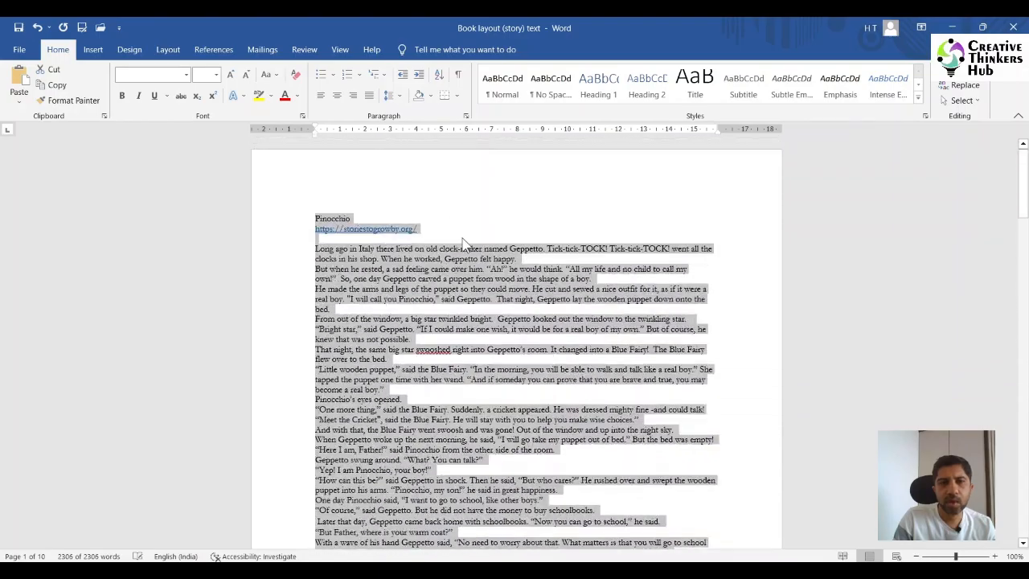
scroll(473, 302, down, 20)
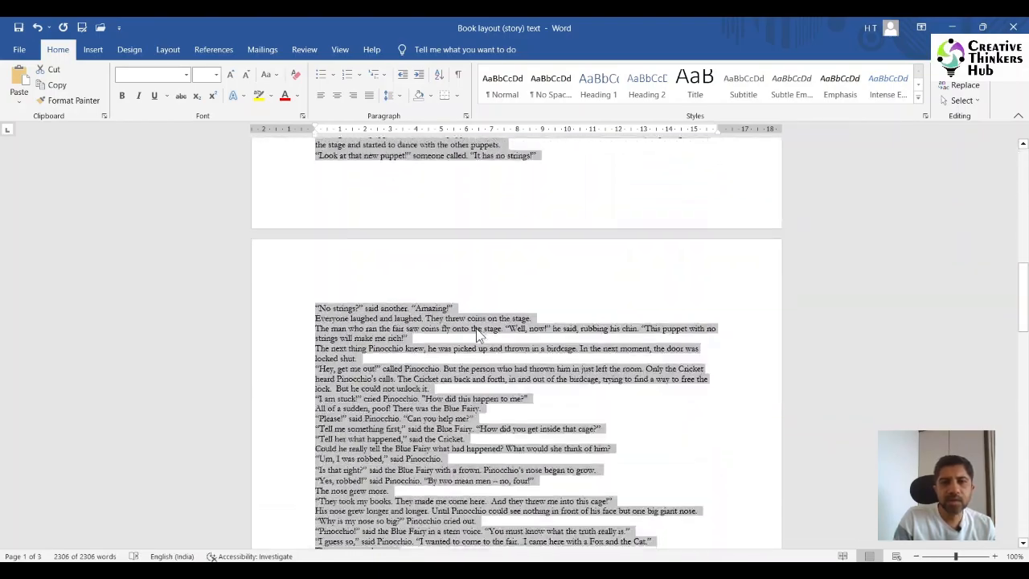
scroll(483, 366, down, 20)
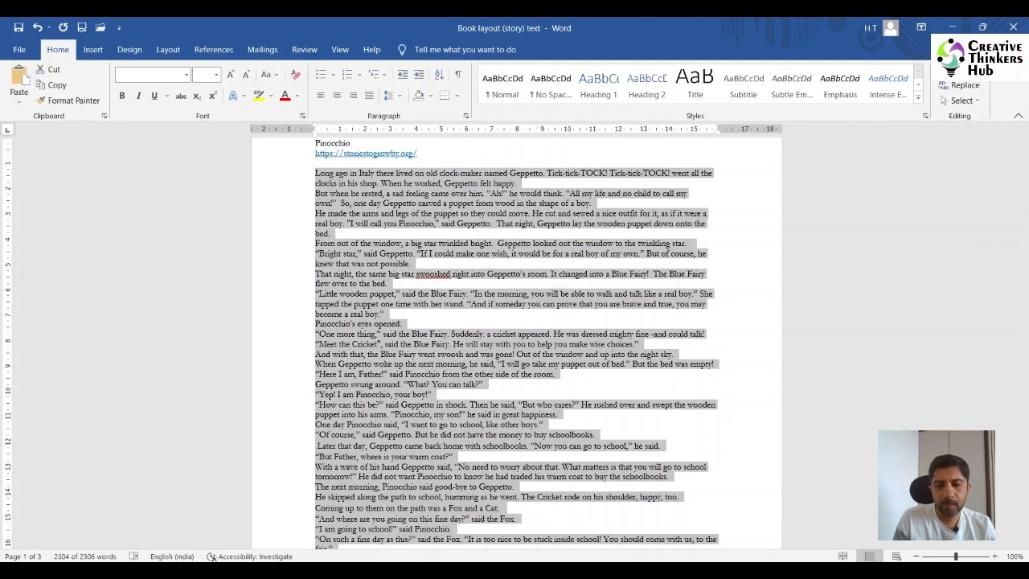
- Switch to CorelDRAW and paste the story into the left page's text frame with Maintain Fonts and Formatting
key(alt+Tab)
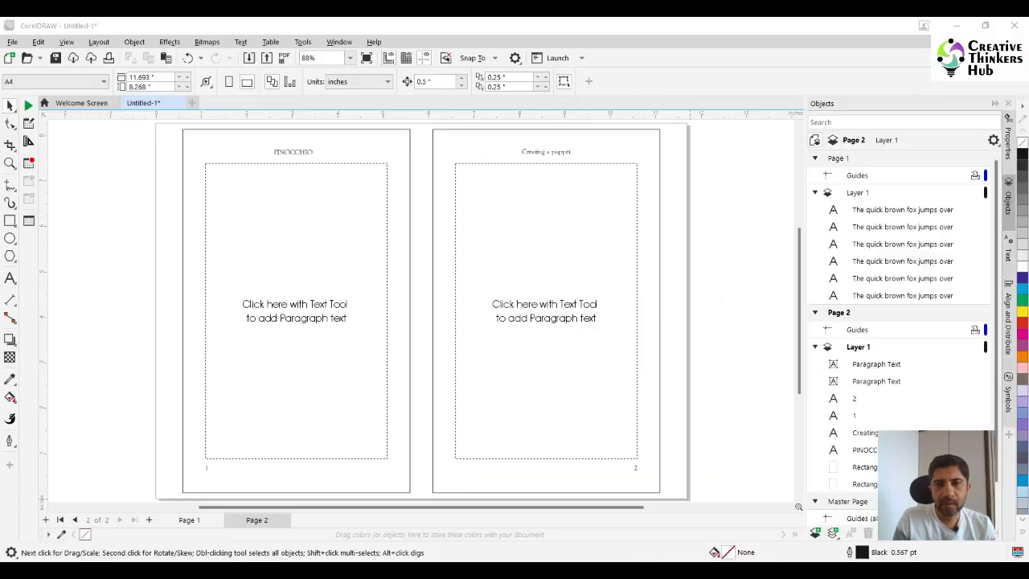
click(9, 278)
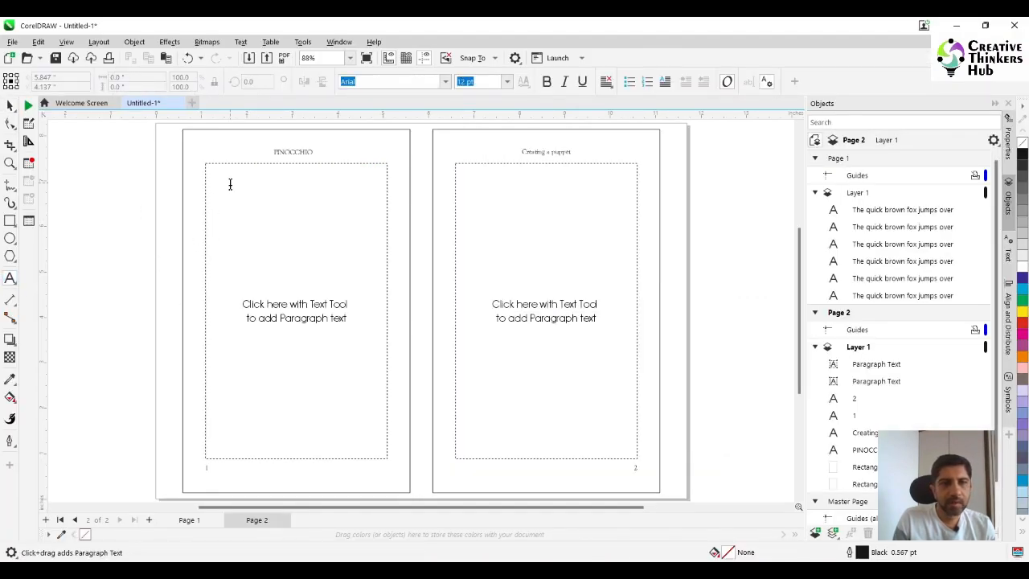
click(270, 206)
key(ctrl+v)
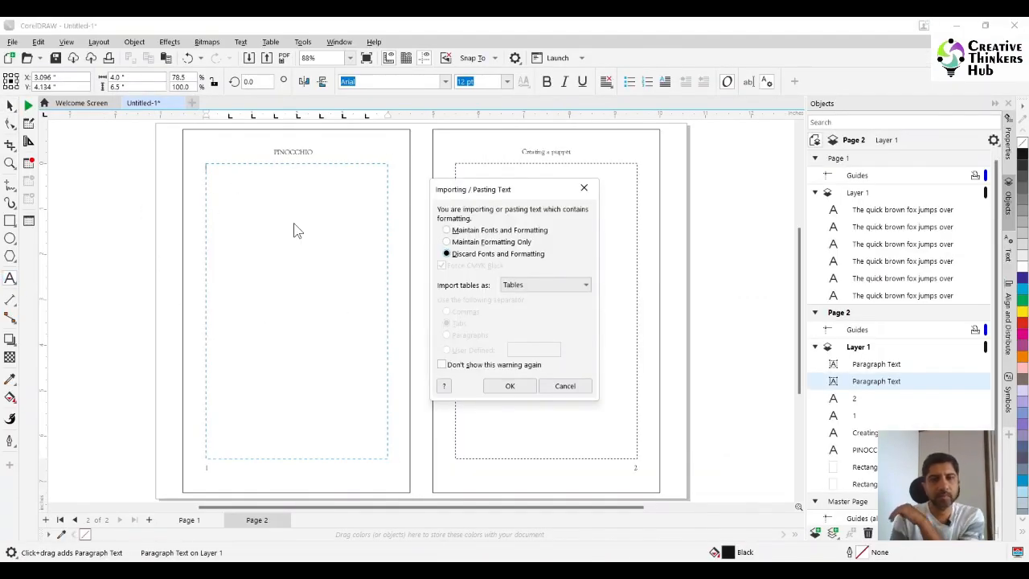
click(487, 231)
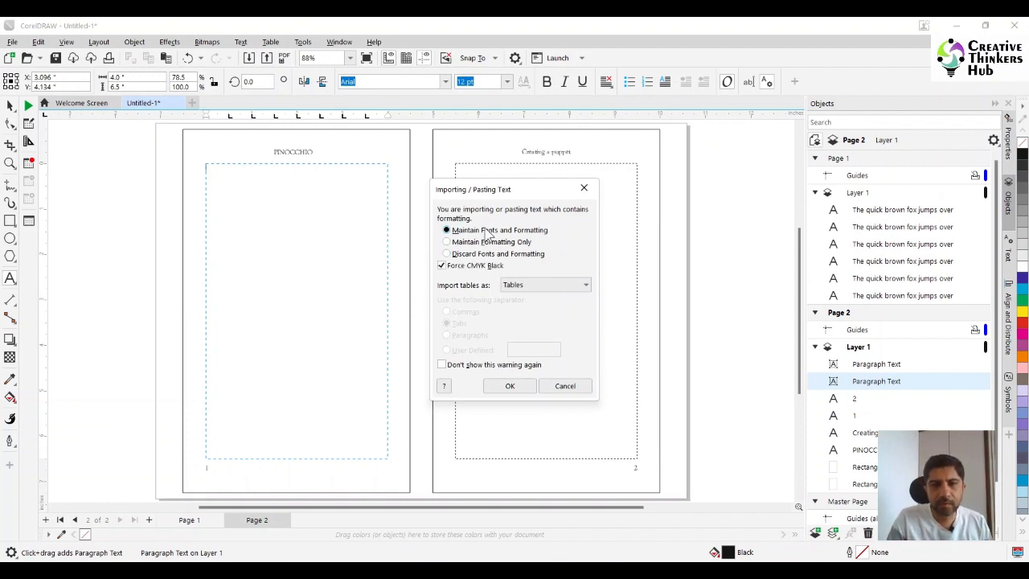
click(508, 387)
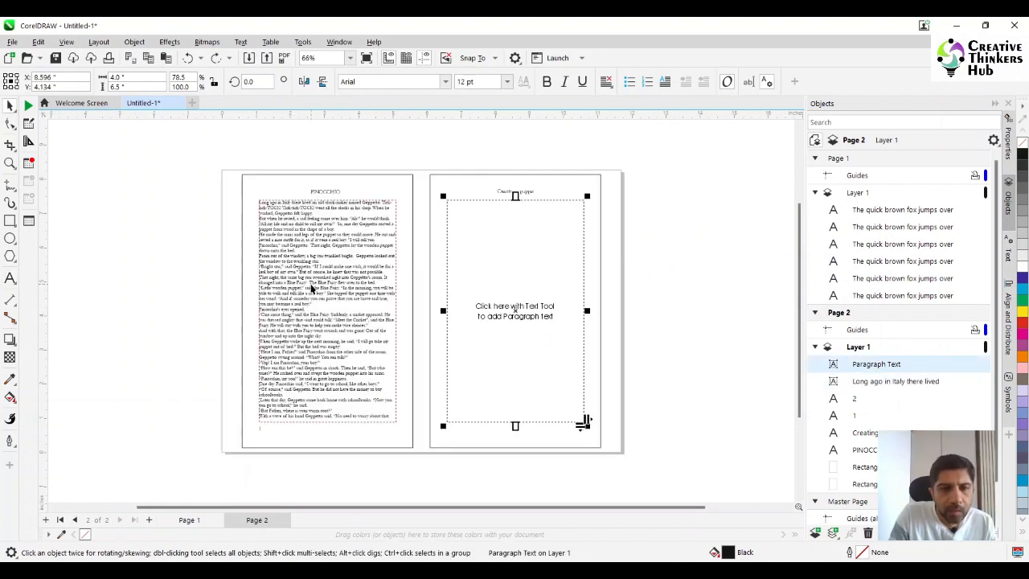
- Move the right page's empty paragraph frame to just below the left page's text frame
click(311, 285)
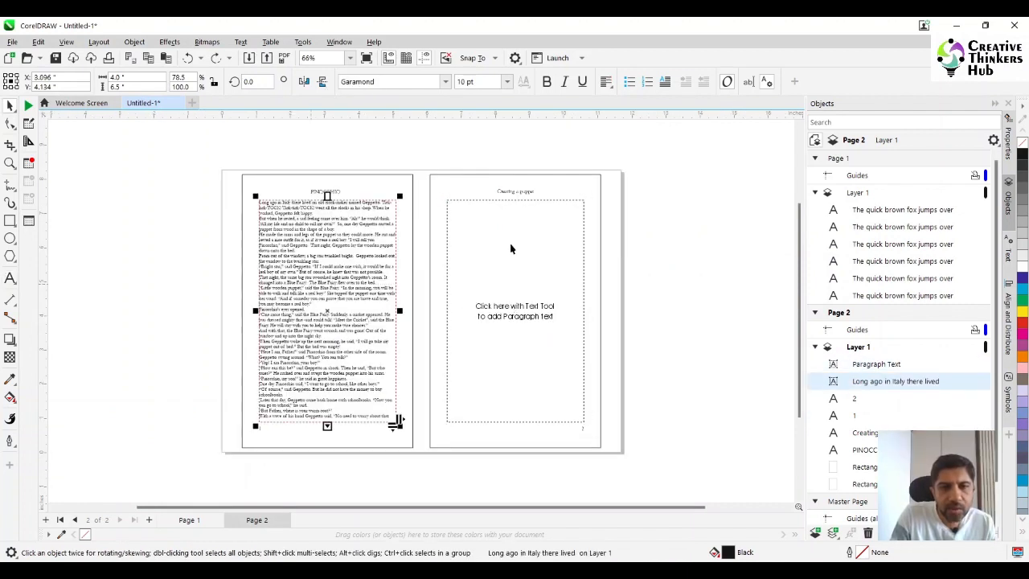
click(472, 246)
drag(471, 219, 290, 451)
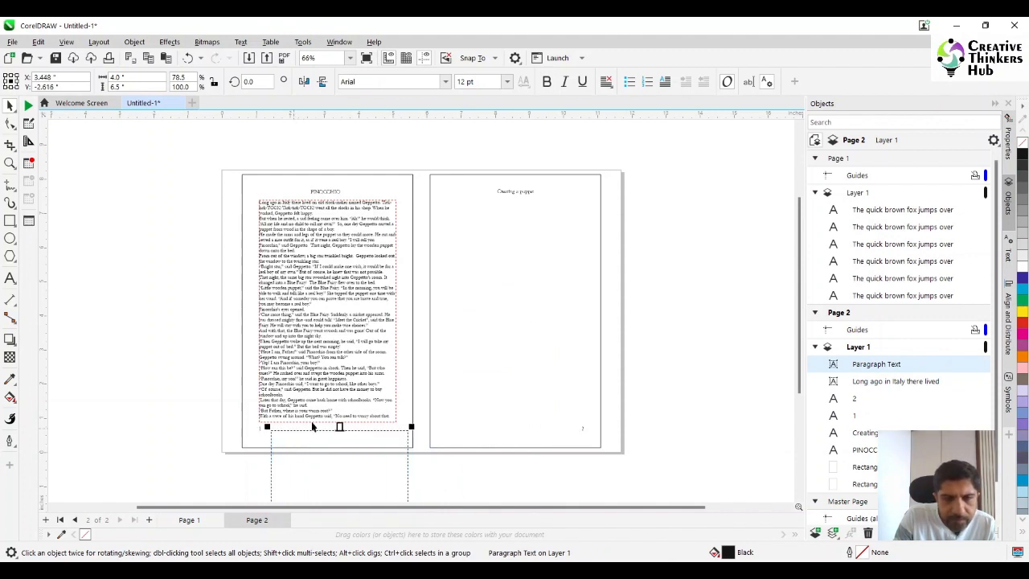
- Link the left frame's overflow text into the empty paragraph frame below it
click(314, 421)
key(z)
drag(233, 391, 508, 466)
click(9, 105)
click(302, 289)
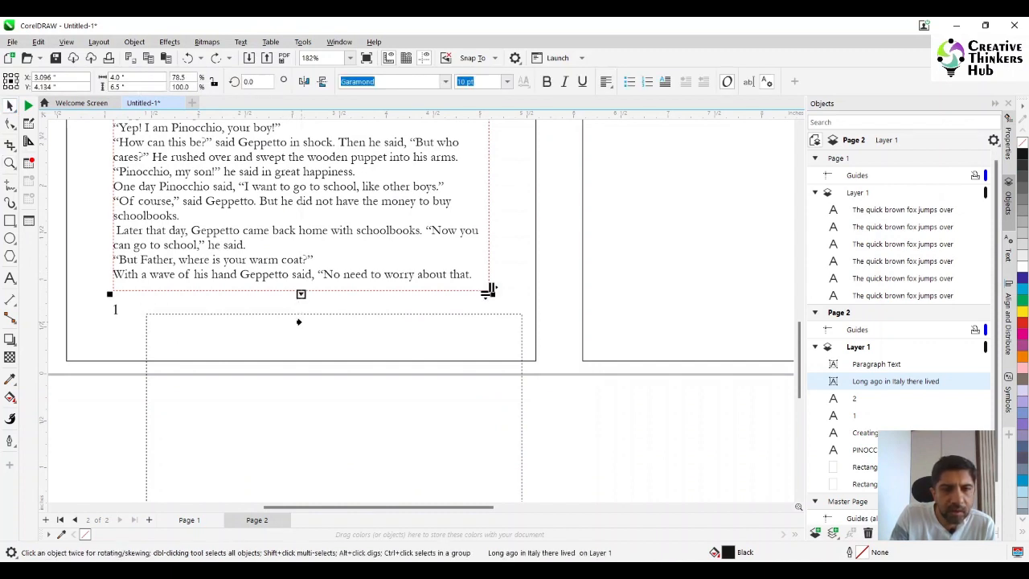
click(298, 322)
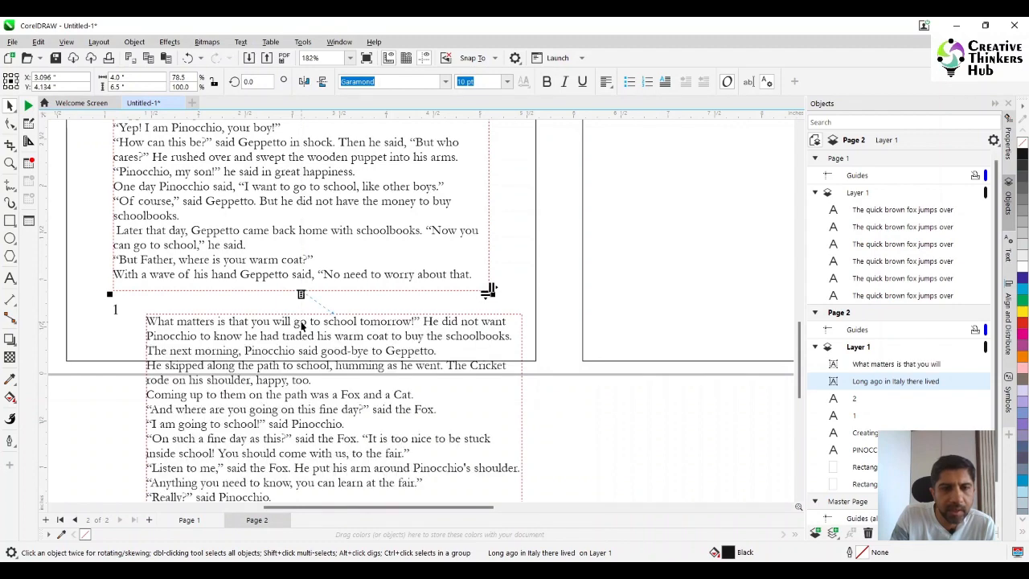
- Move the linked text frame back onto the right page, under the "Creating a puppet" heading
scroll(372, 364, down, 5)
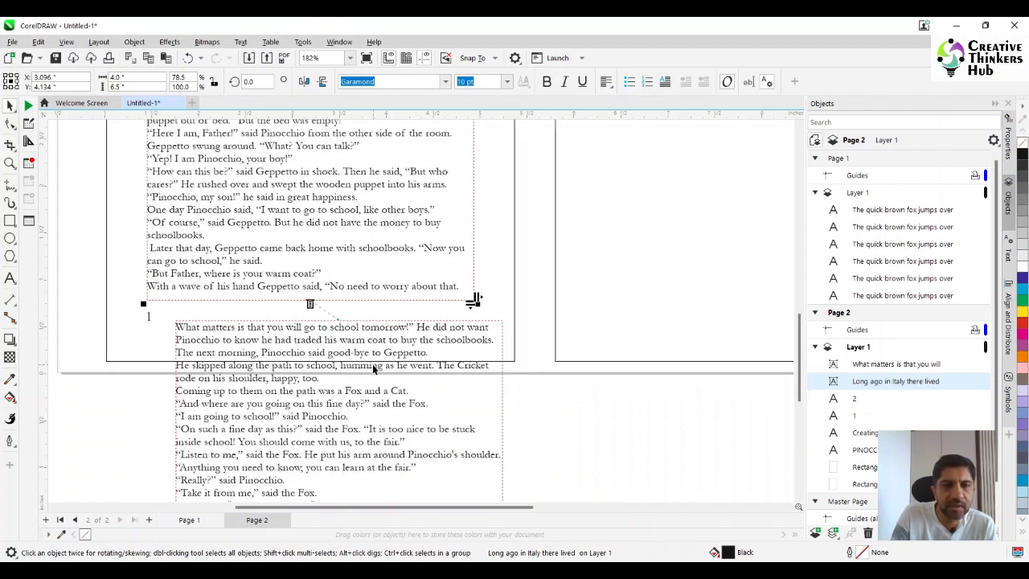
scroll(372, 373, down, 1)
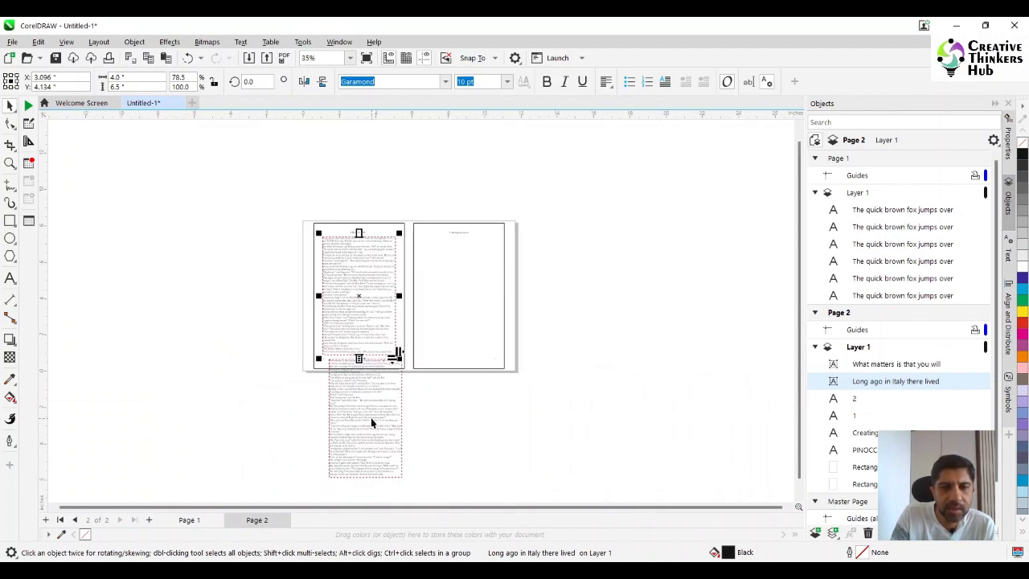
click(371, 418)
drag(475, 376, 473, 297)
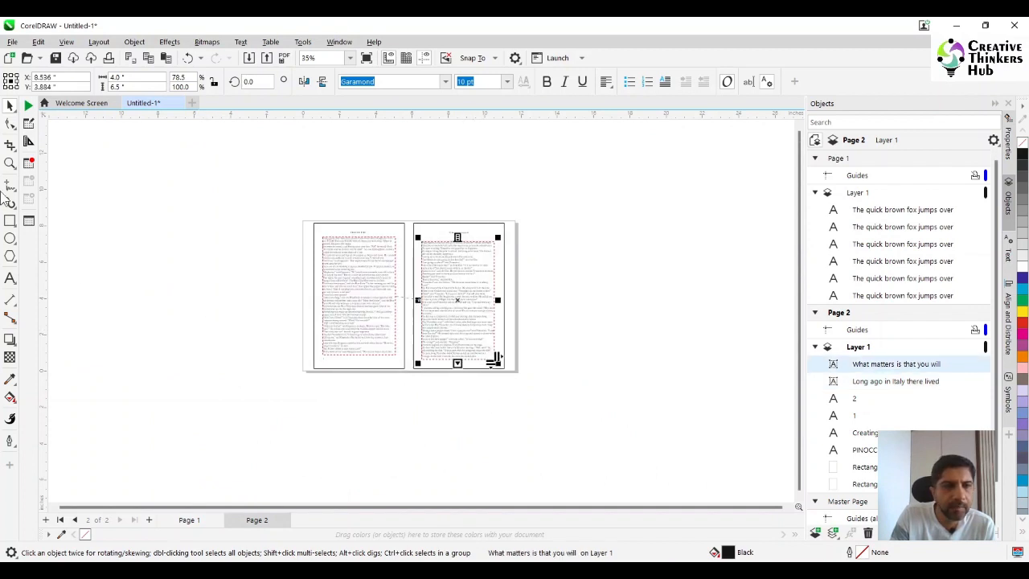
- Nudge the linked text frame slightly upward on the right page, under the "Creating a puppet" heading
click(11, 163)
drag(293, 213, 580, 402)
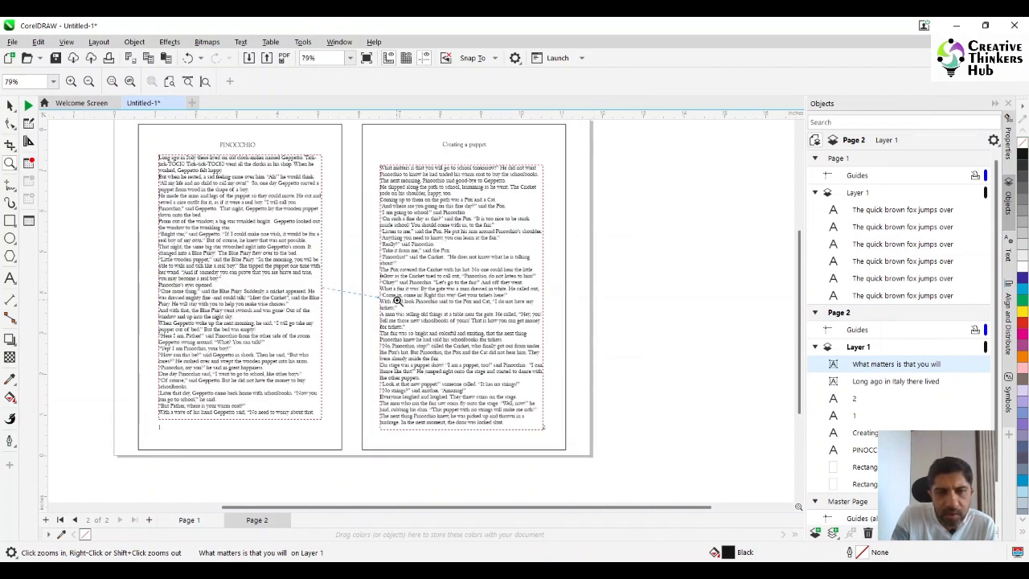
click(10, 106)
click(542, 430)
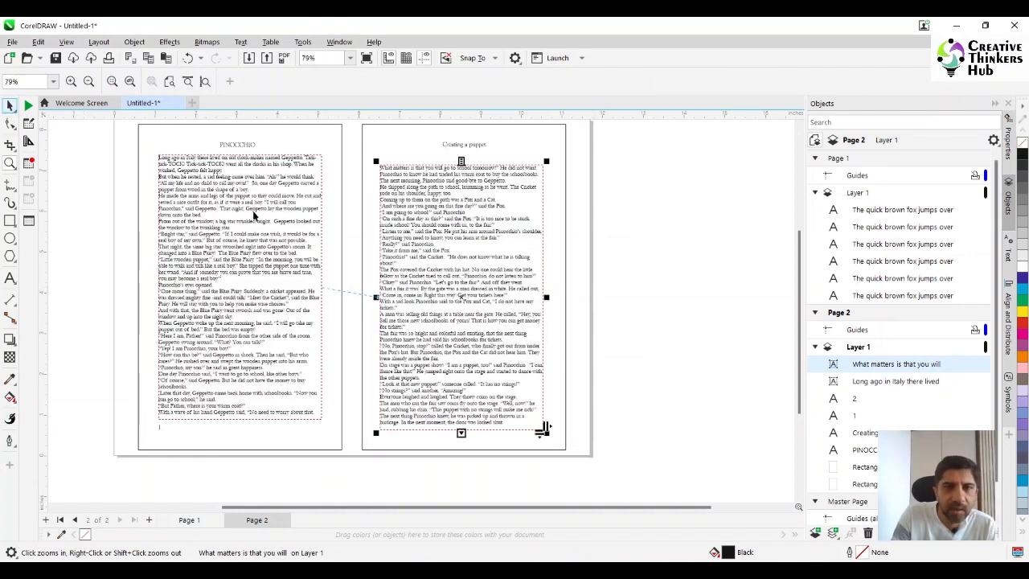
key(Up)
key(Up)
key(Up)
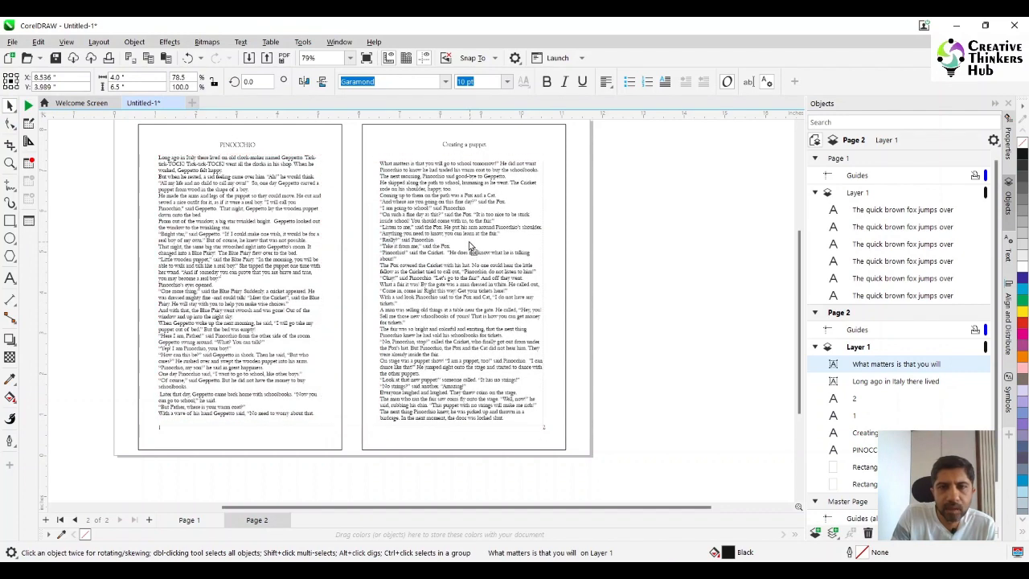
- Move the linked frame partly off the right page and create a new 4 by 6.5 inch paragraph frame under "Creating a puppet"
drag(424, 348, 421, 345)
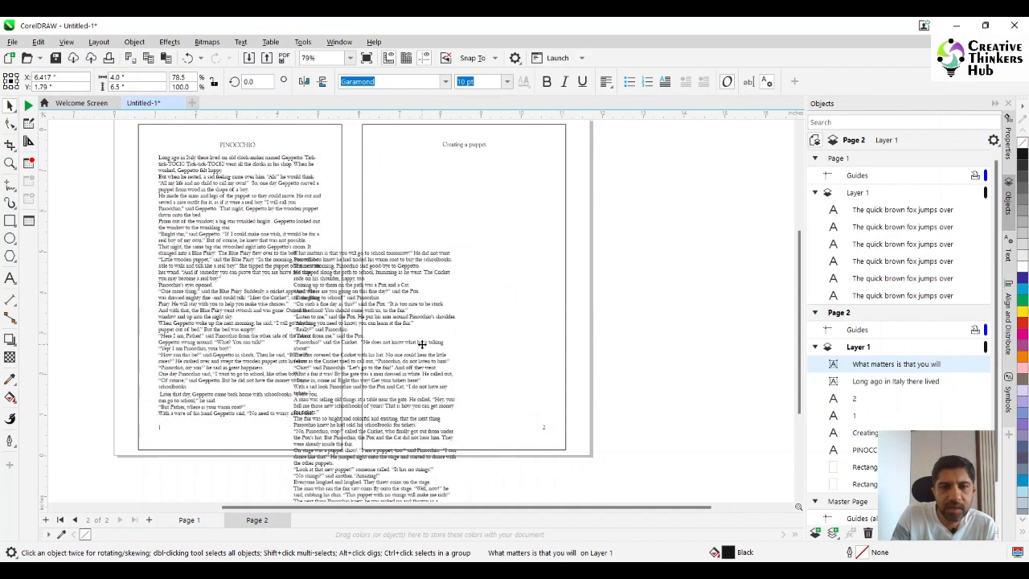
click(10, 225)
click(11, 280)
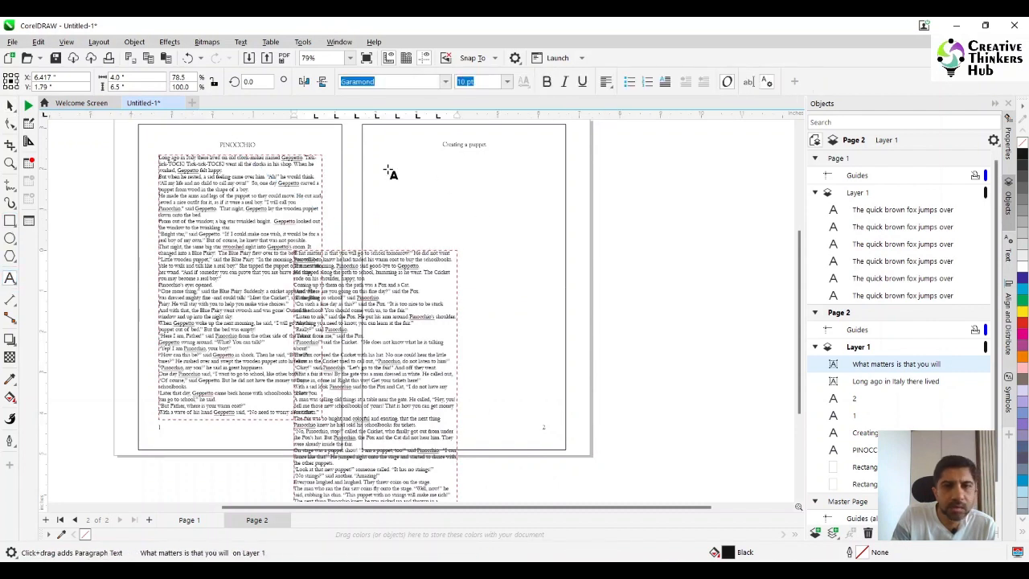
drag(376, 165, 543, 426)
text(4)
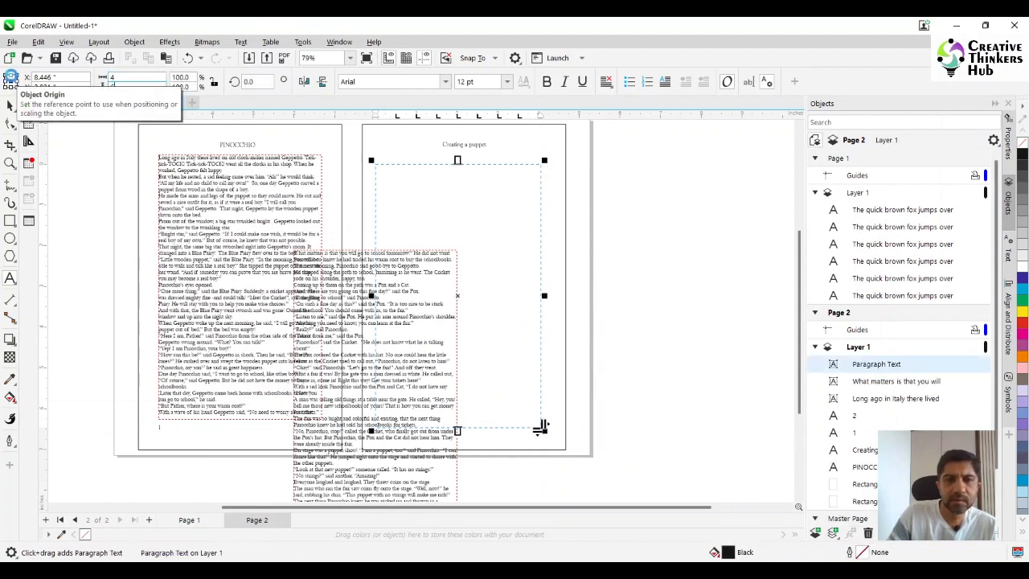
key(Return)
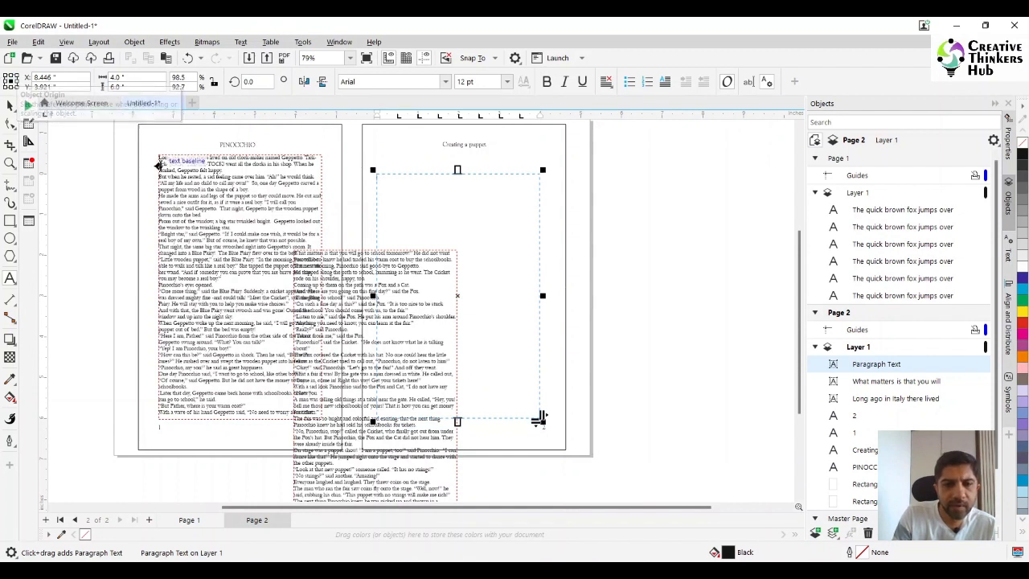
key(BackSpace)
key(BackSpace)
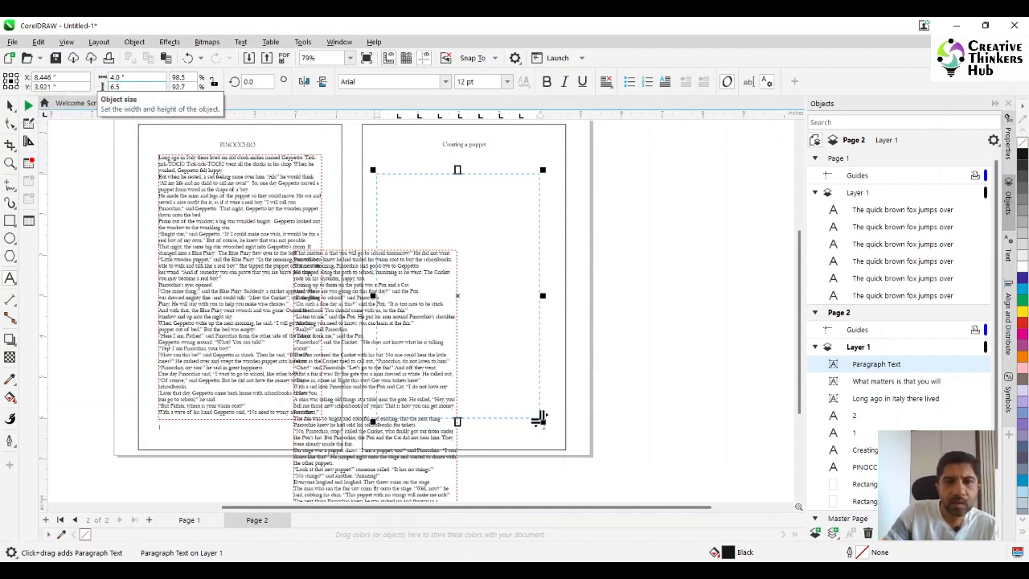
key(Return)
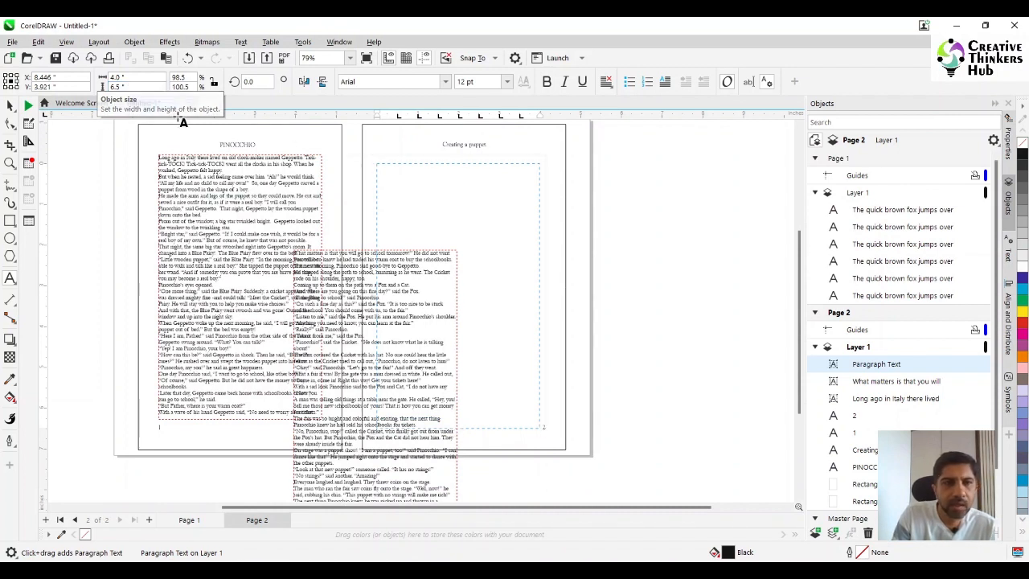
- Place the empty paragraph frame directly below the linked text frame that overlaps both pages
click(10, 107)
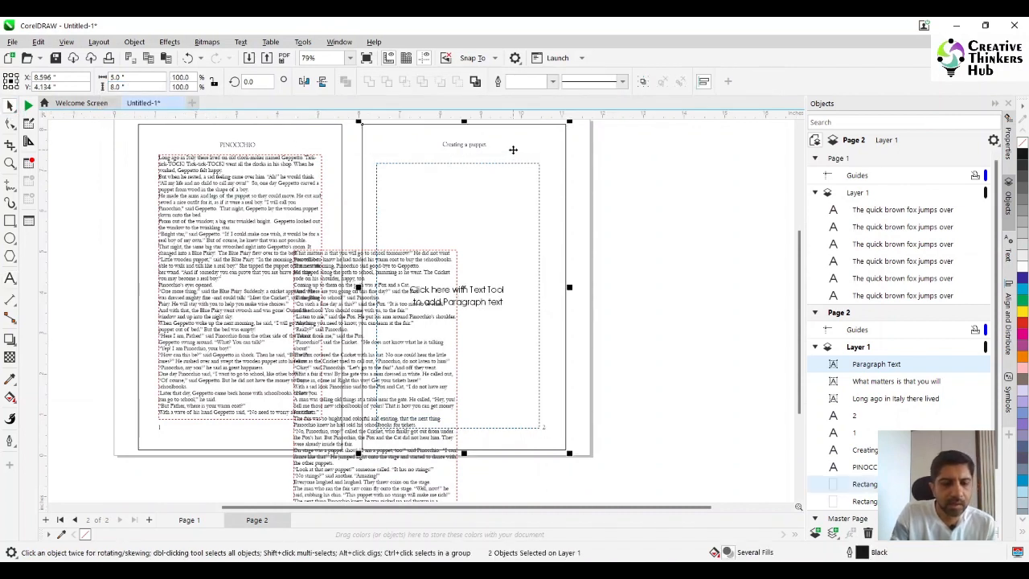
click(685, 234)
drag(482, 207, 586, 447)
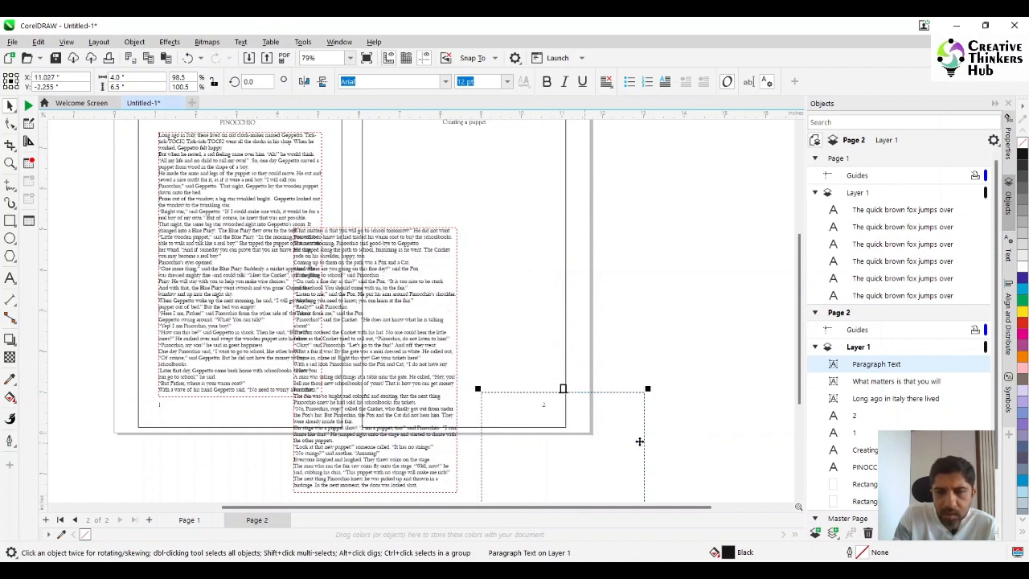
scroll(798, 386, down, 3)
drag(517, 327, 350, 396)
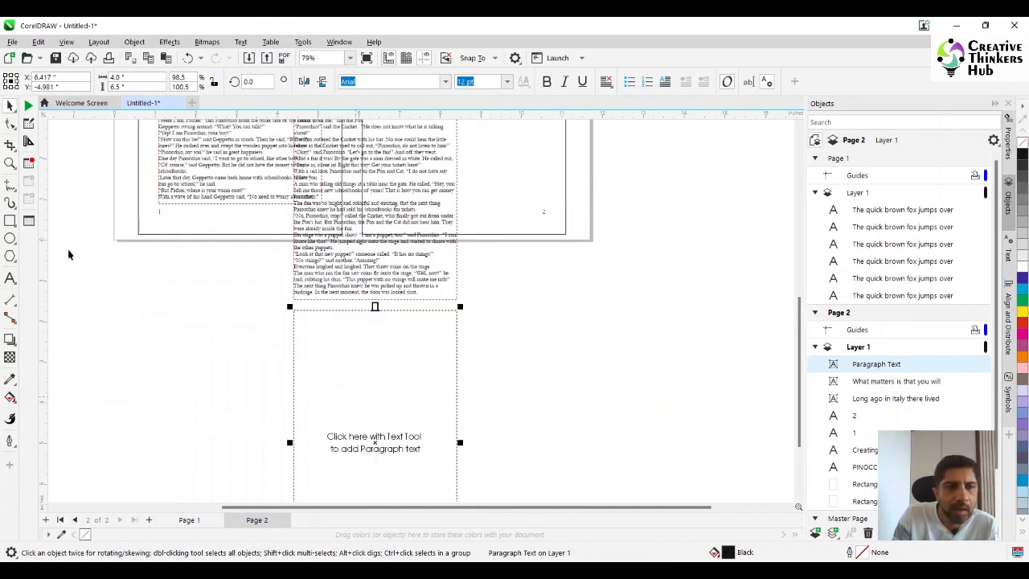
- Link the second text frame's overflow text into the empty paragraph frame below it
click(10, 164)
drag(322, 262, 441, 349)
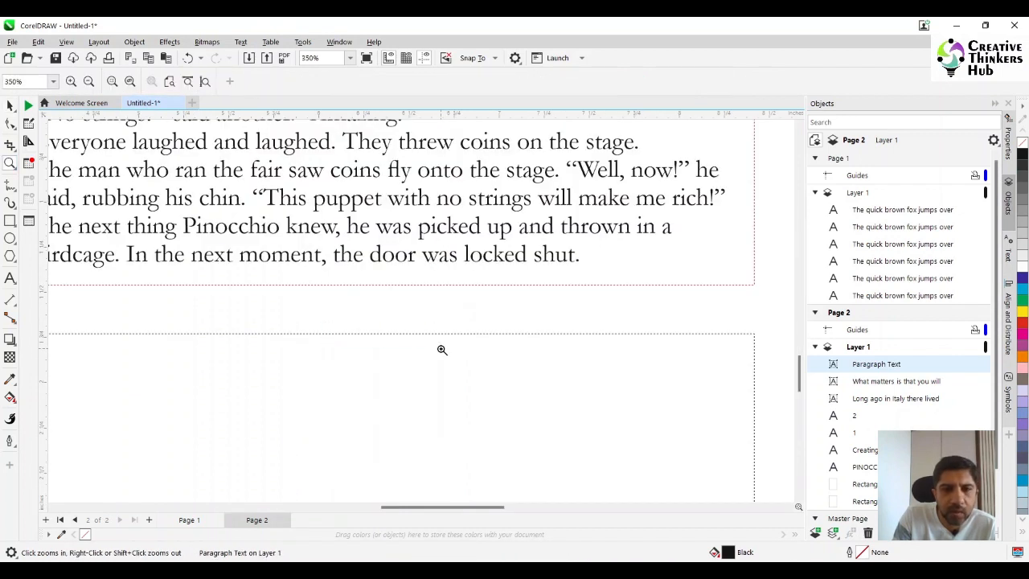
key(space)
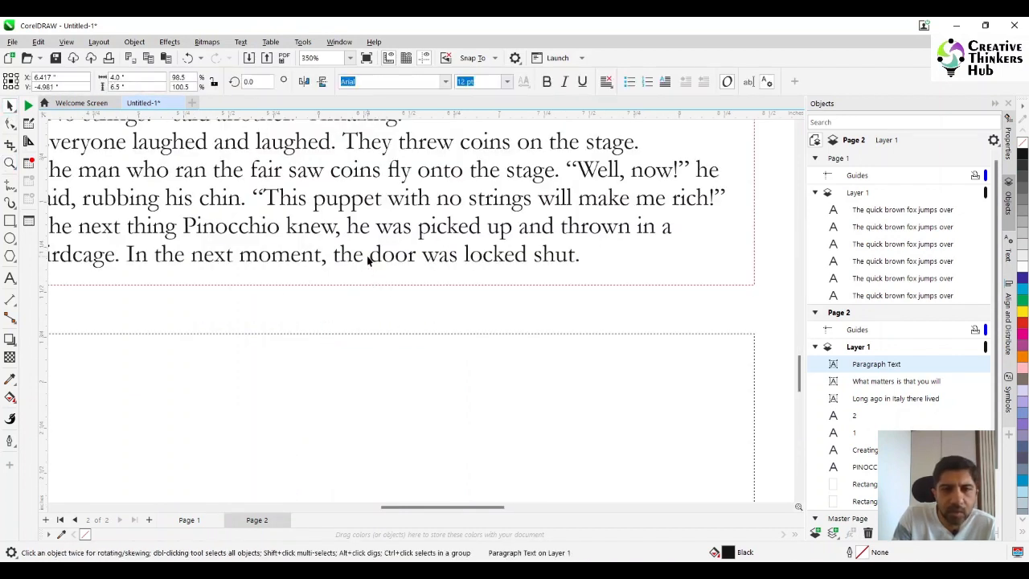
click(368, 258)
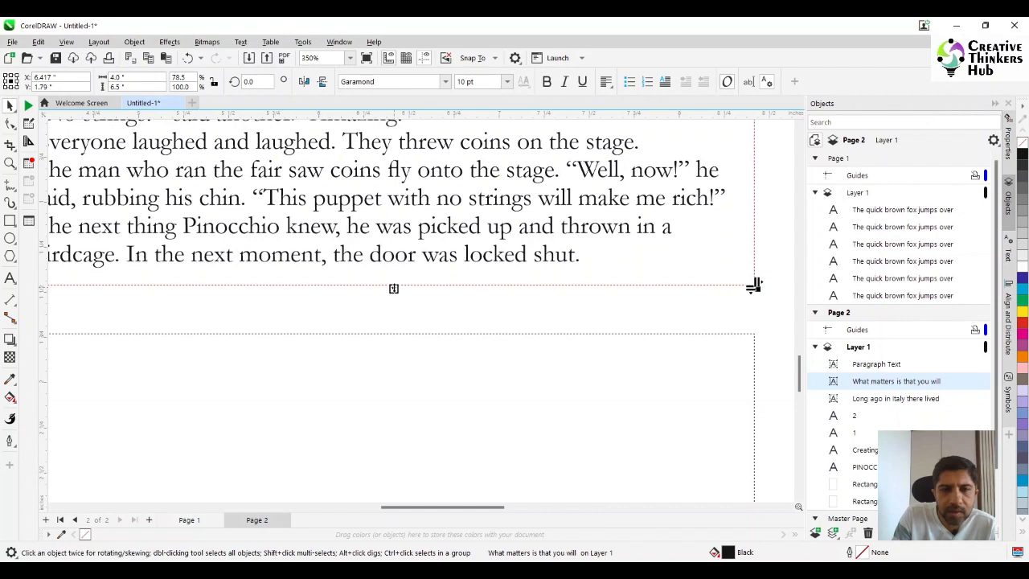
click(394, 289)
click(388, 368)
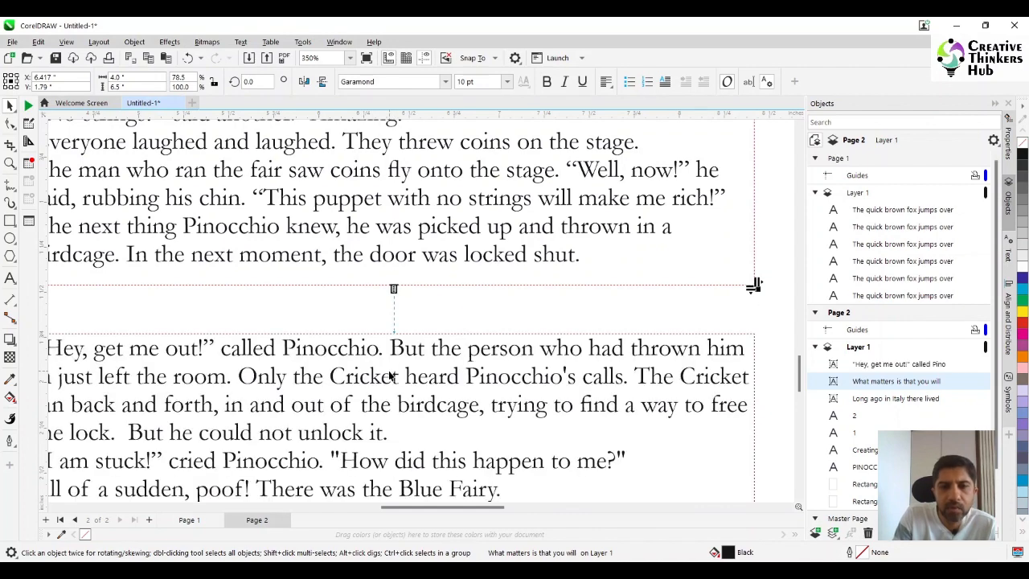
- Move the third text frame, starting with "Hey, get me out!", to the empty area beside the right page
scroll(436, 400, down, 2)
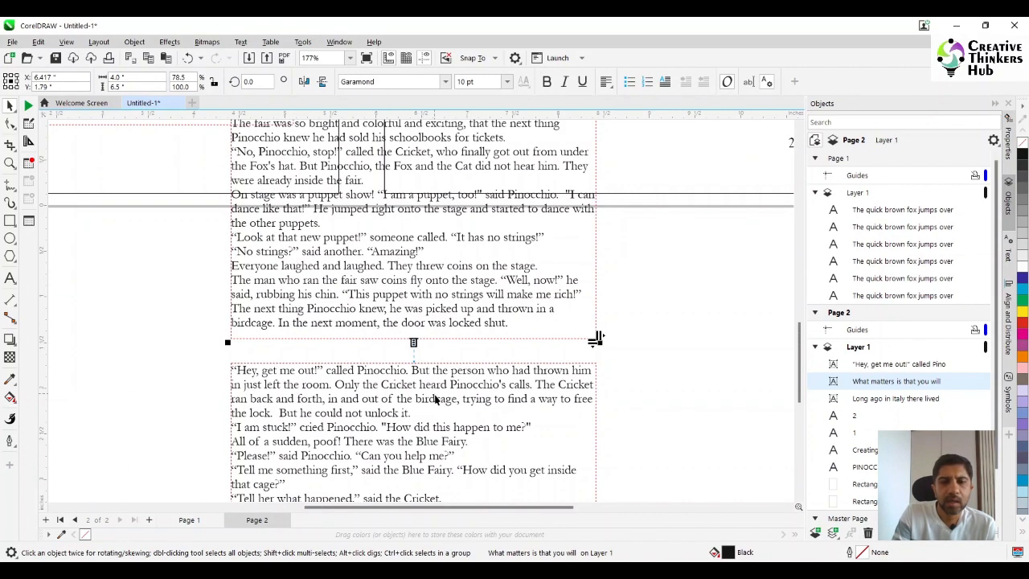
scroll(436, 400, down, 4)
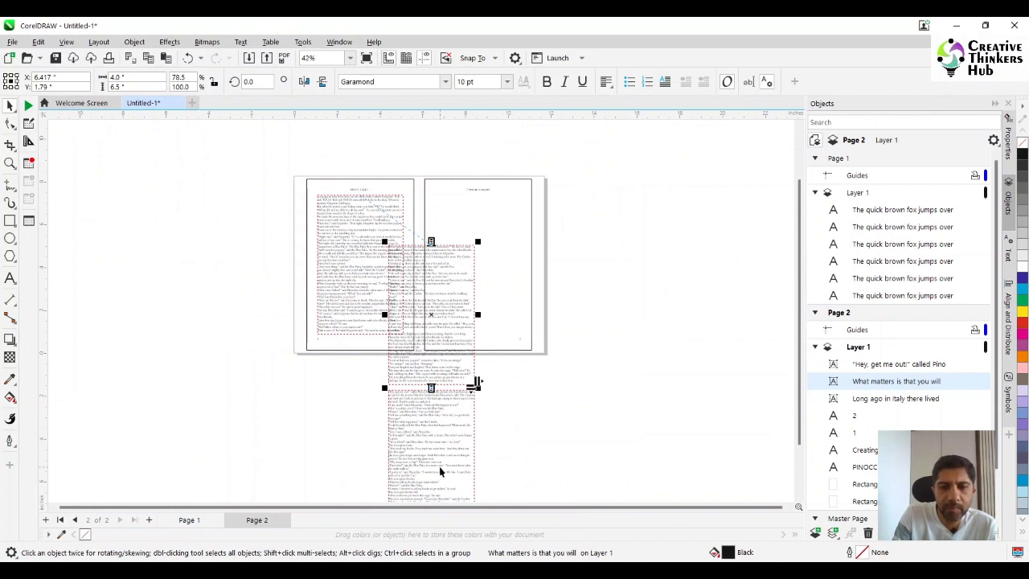
click(440, 473)
drag(405, 455, 597, 314)
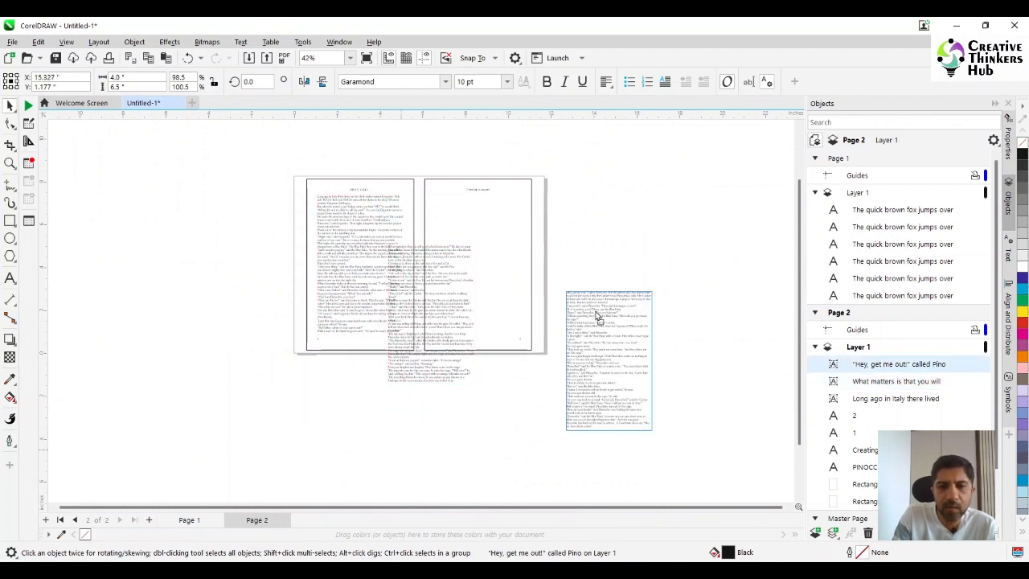
- Centre the second text frame in the right page's rectangle and line up the third frame level with it beside the spread
click(444, 321)
drag(475, 324, 485, 294)
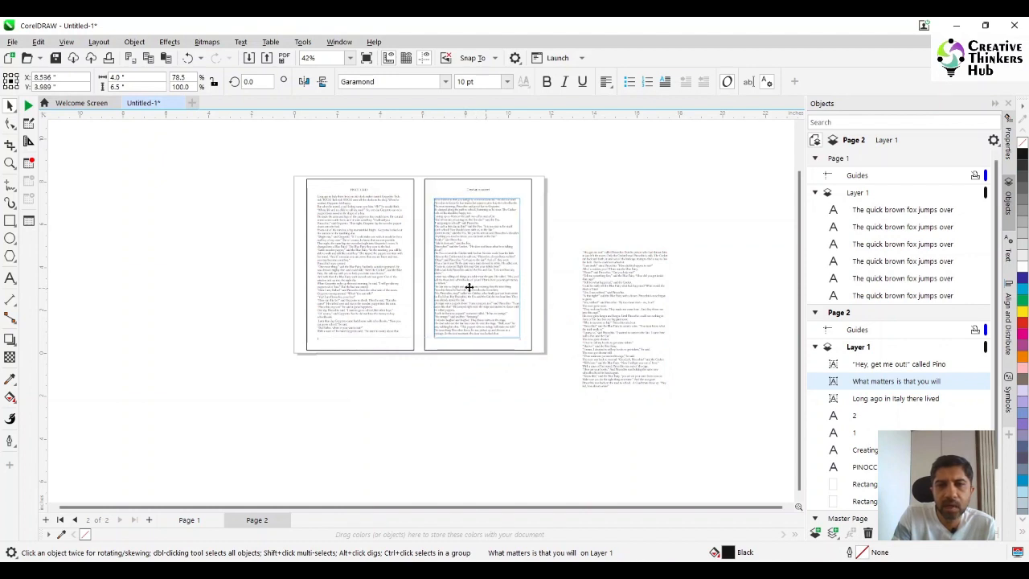
shift+click(500, 189)
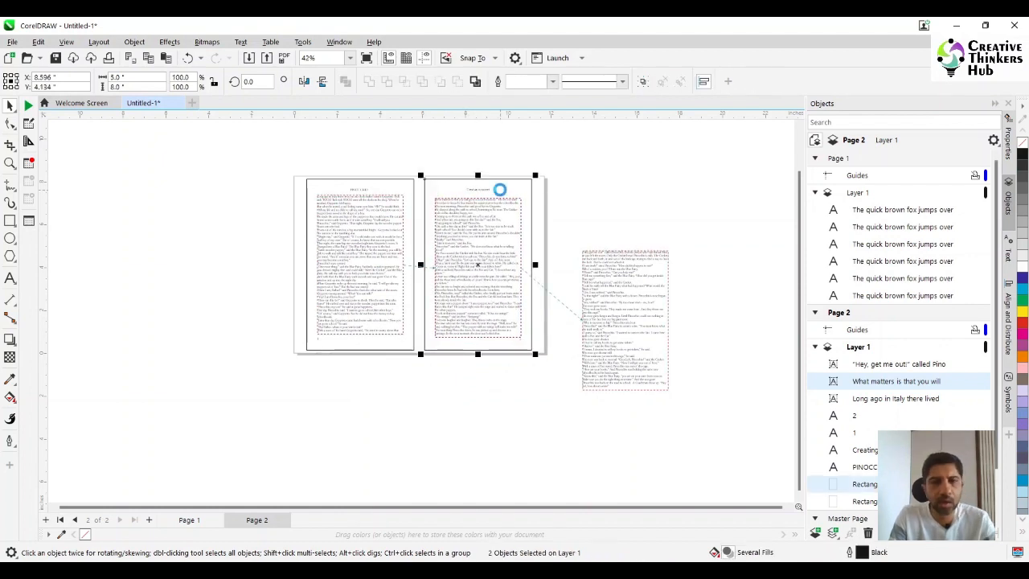
click(666, 389)
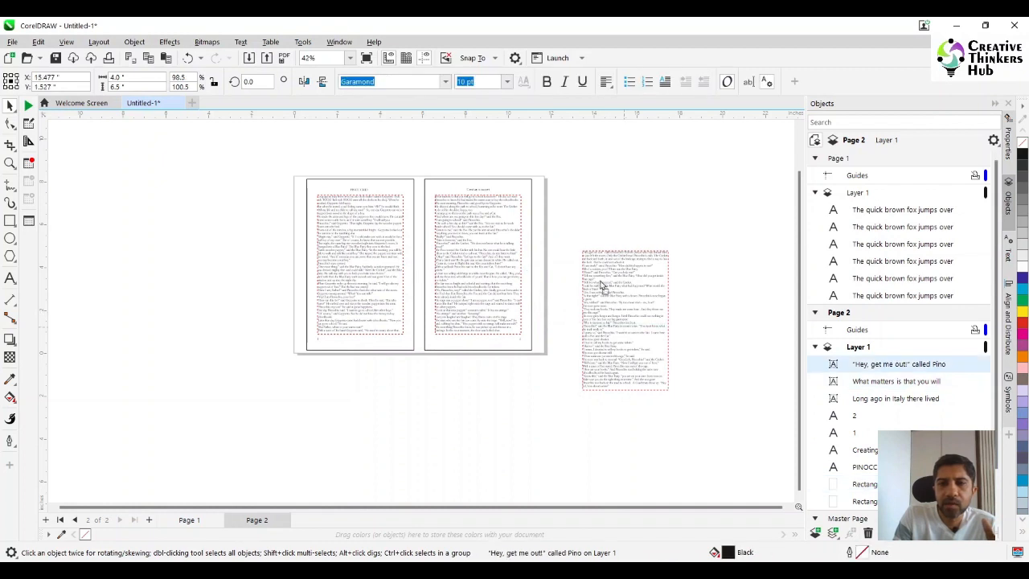
drag(601, 284, 590, 259)
- Examine the three linked text frames and how the story flows from one to the other
click(10, 163)
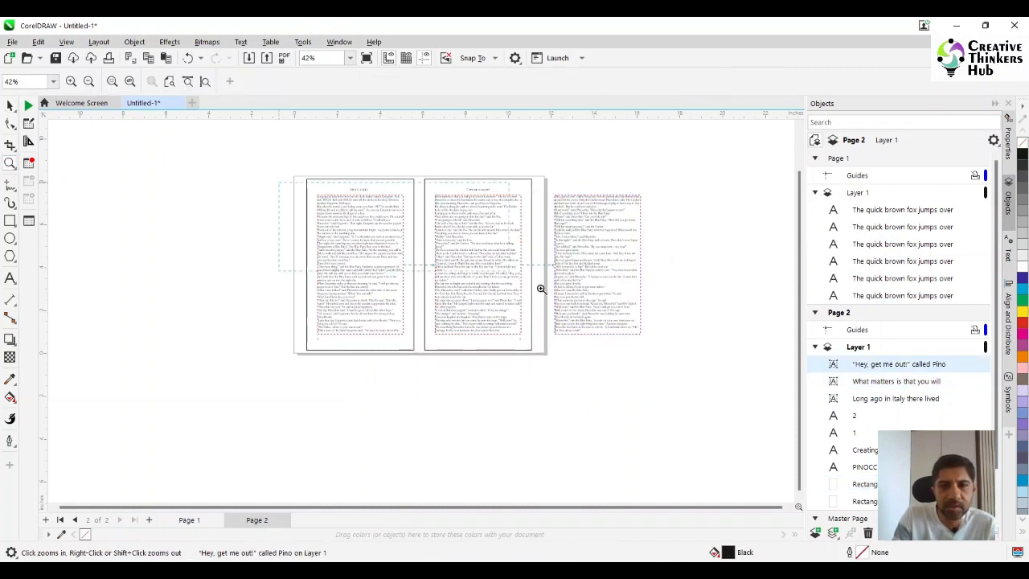
click(659, 358)
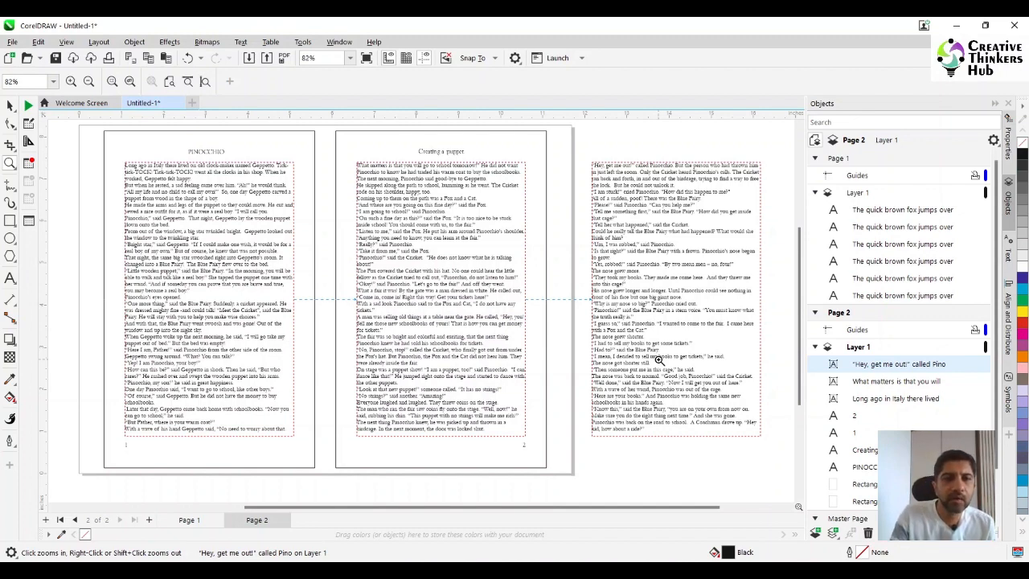
click(10, 105)
click(183, 286)
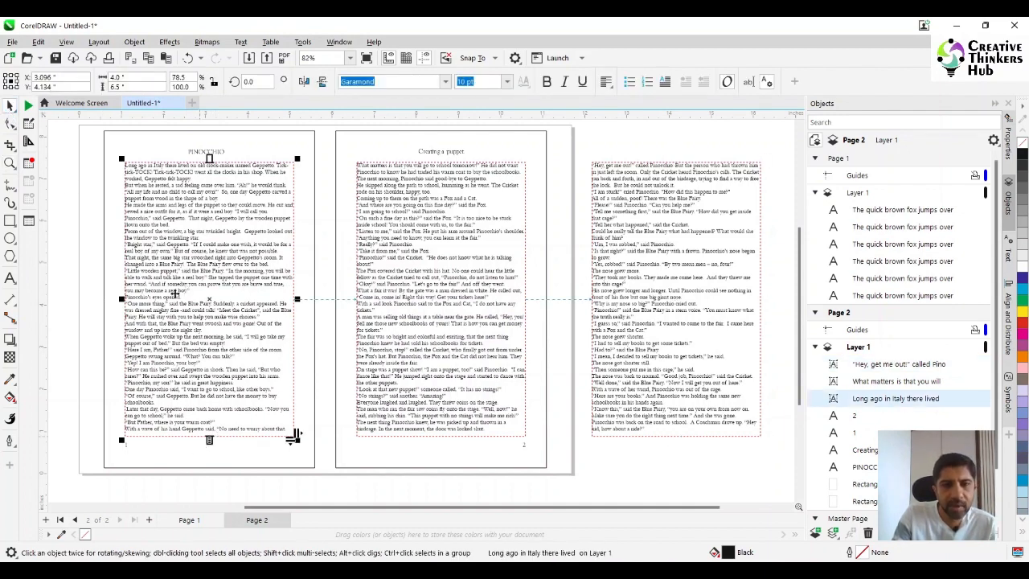
click(432, 309)
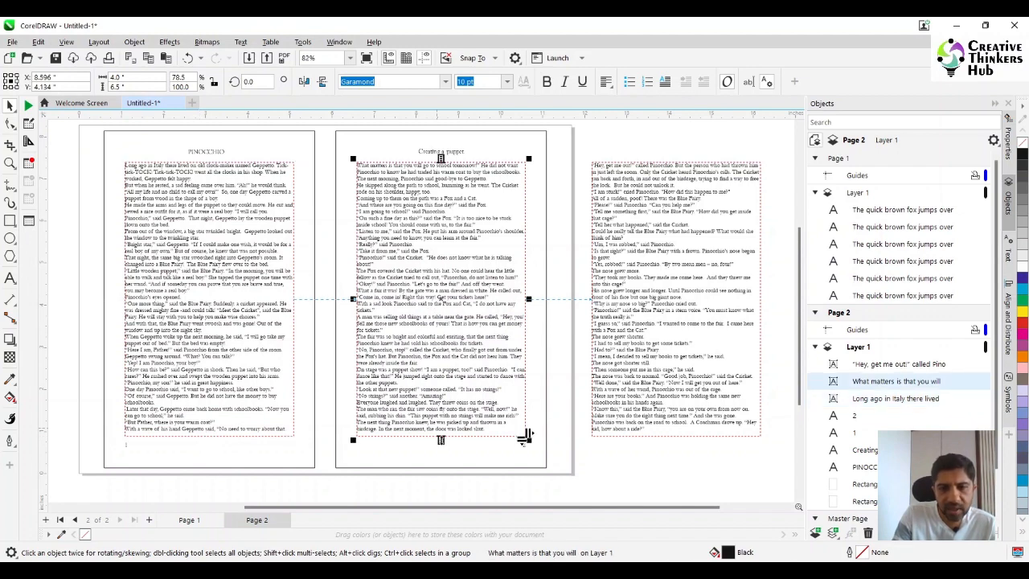
click(620, 399)
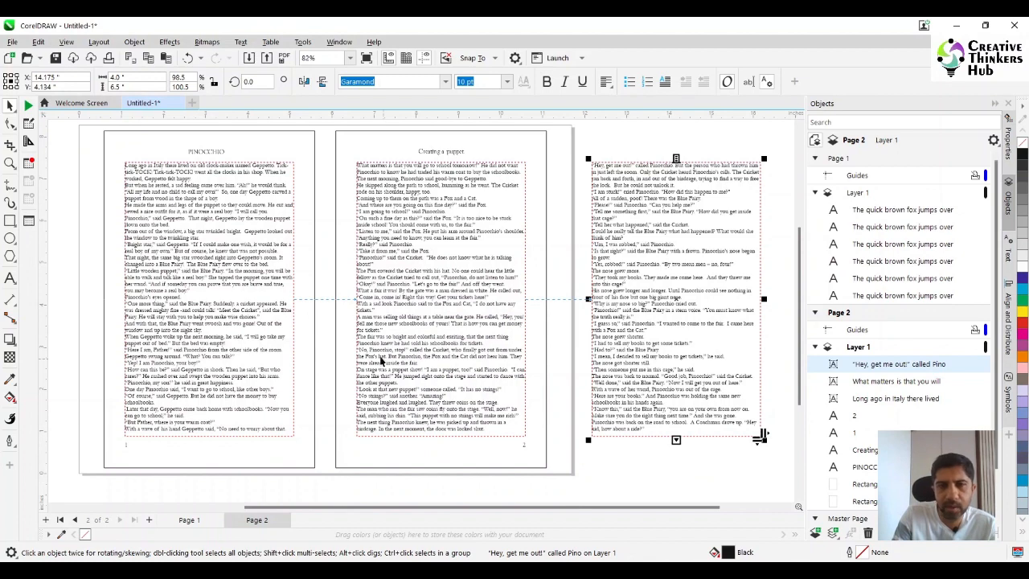
click(224, 343)
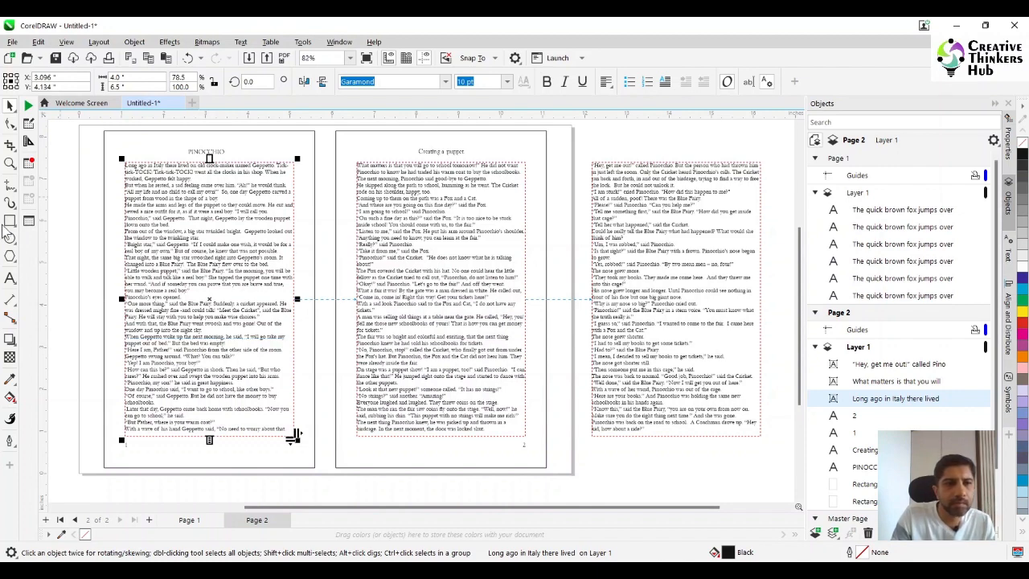
- Insert a blank line after the paragraphs ending "Geppetto felt happy." and "in the shape of a boy." on the left page
click(10, 164)
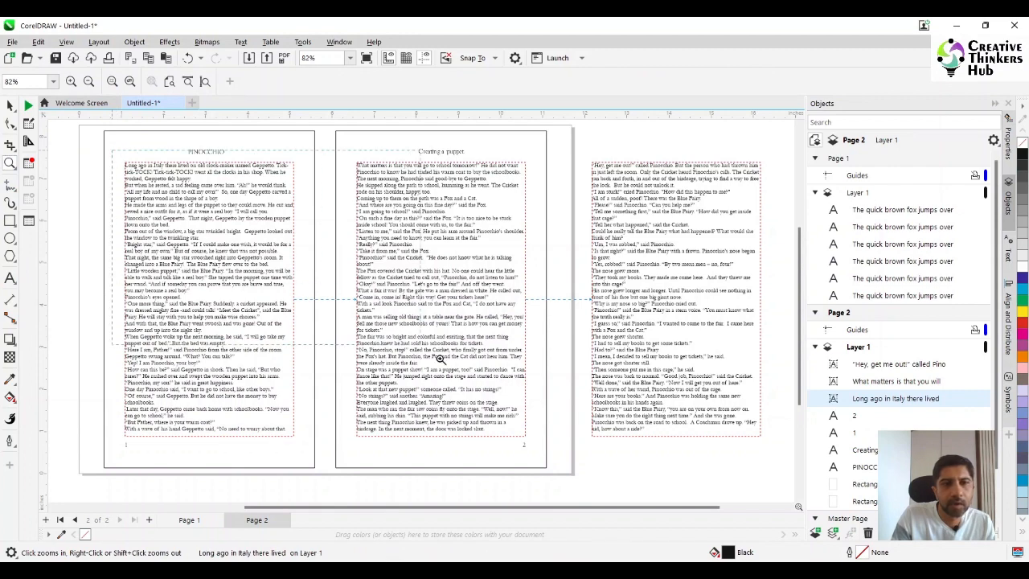
click(538, 461)
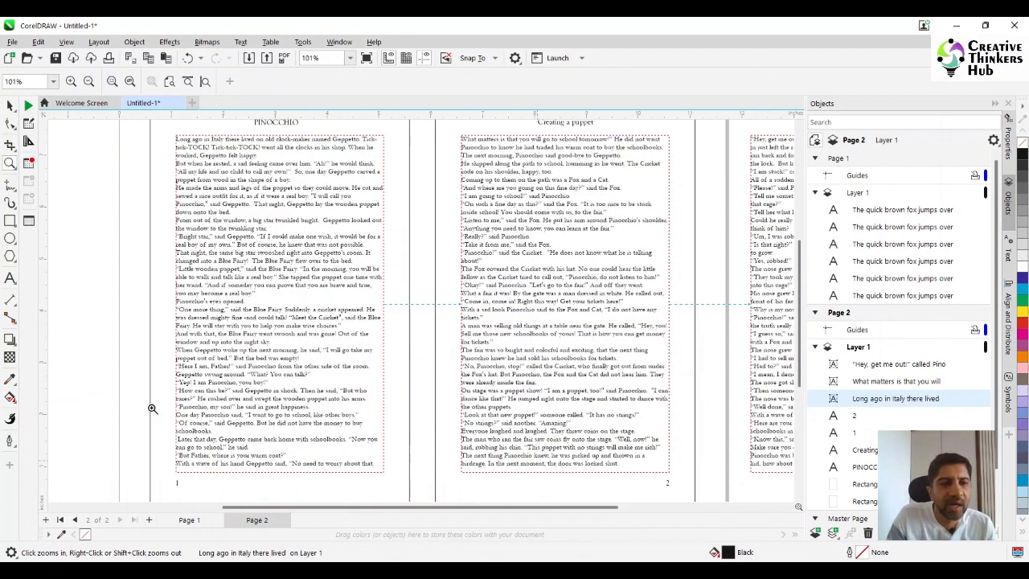
click(9, 276)
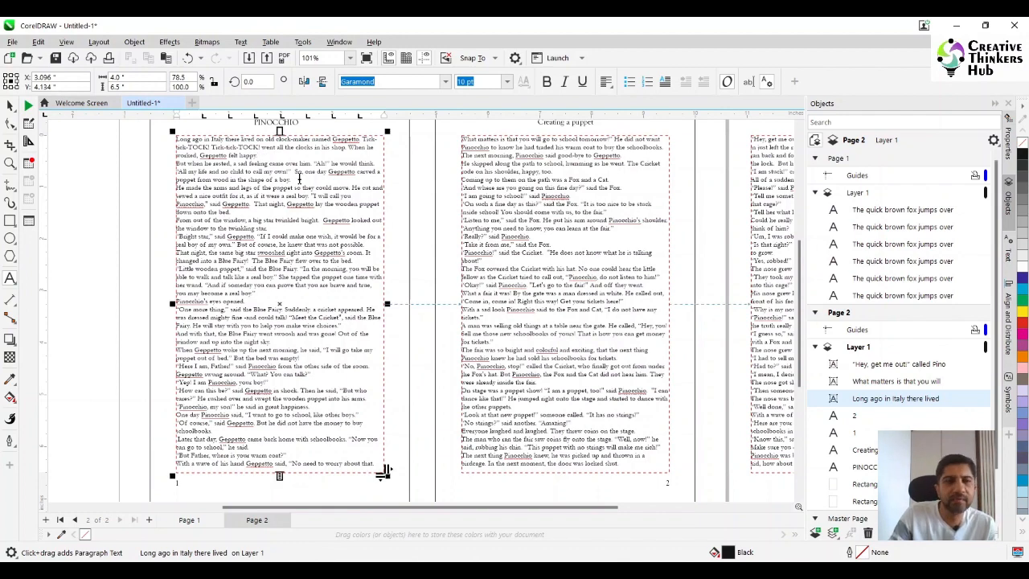
key(Return)
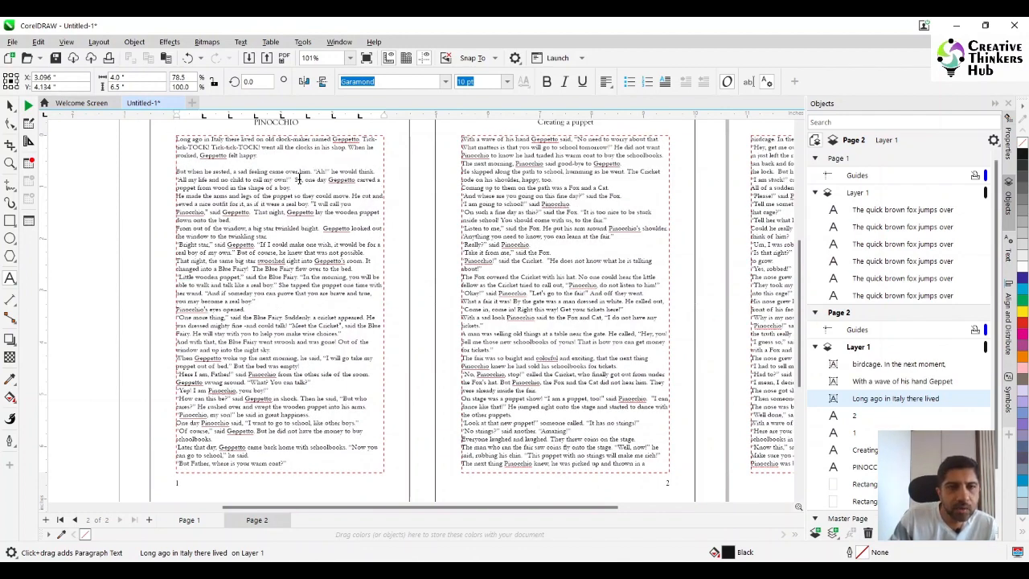
click(298, 188)
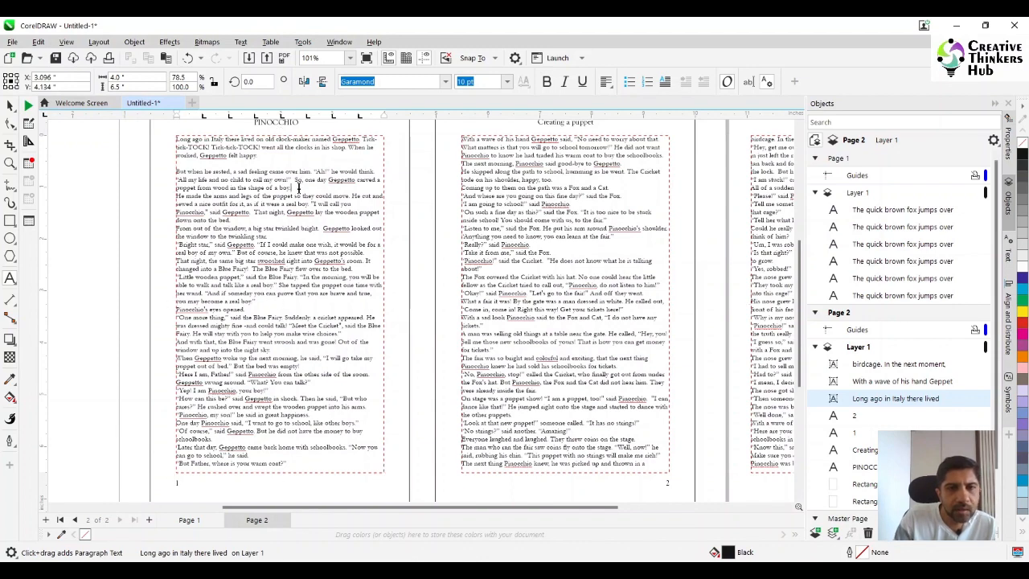
key(Return)
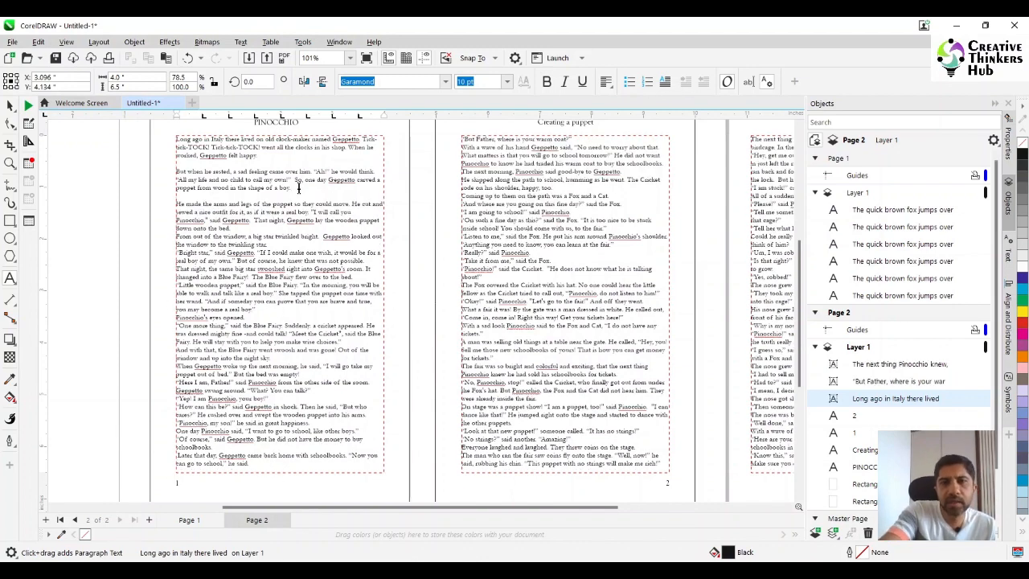
key(Escape)
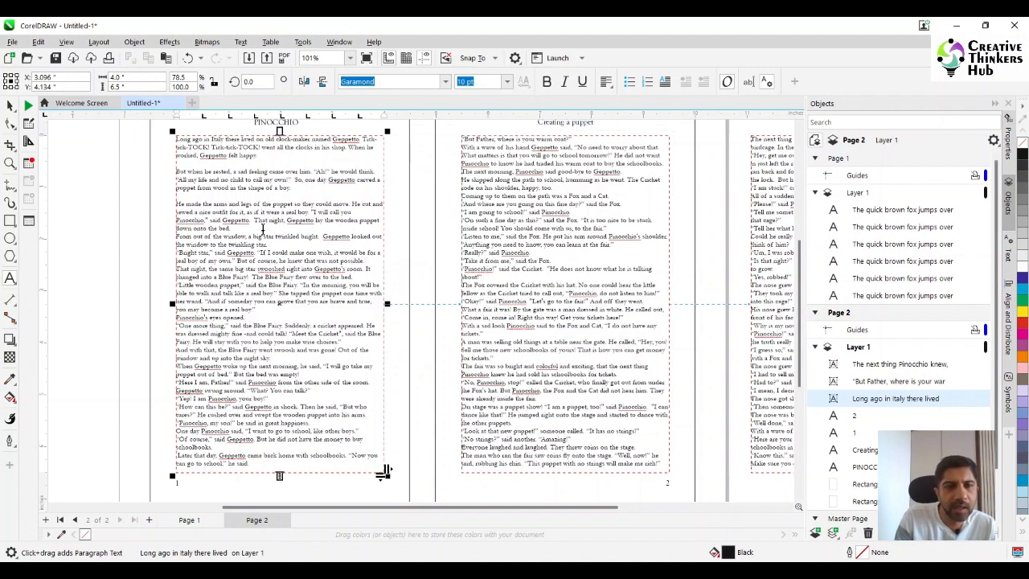
- Insert a blank line after the paragraphs ending "down onto the bed.", "twinkling star.", "not possible." and "flew over to the bed."
click(262, 229)
key(Return)
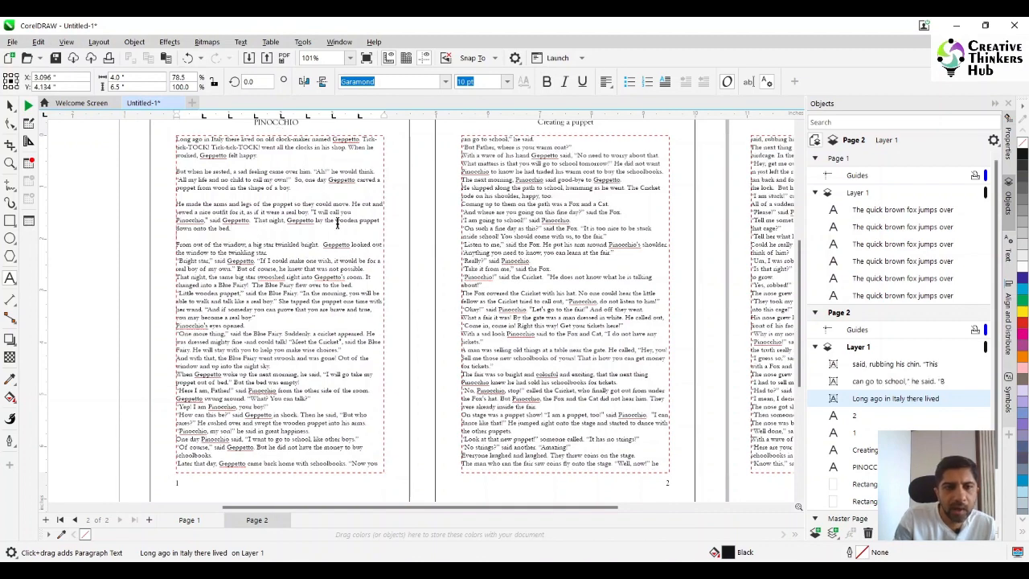
click(313, 252)
key(Return)
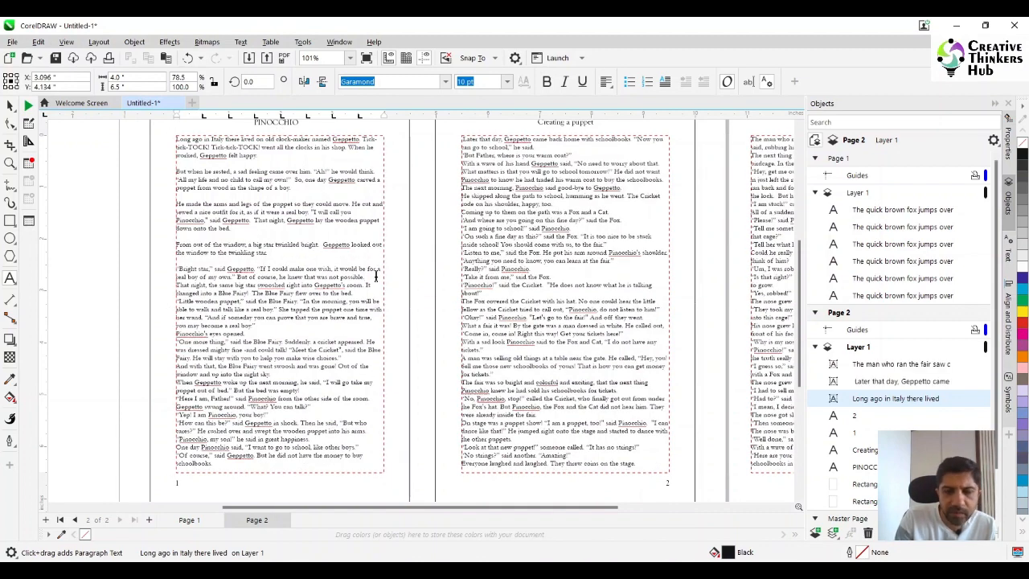
key(Return)
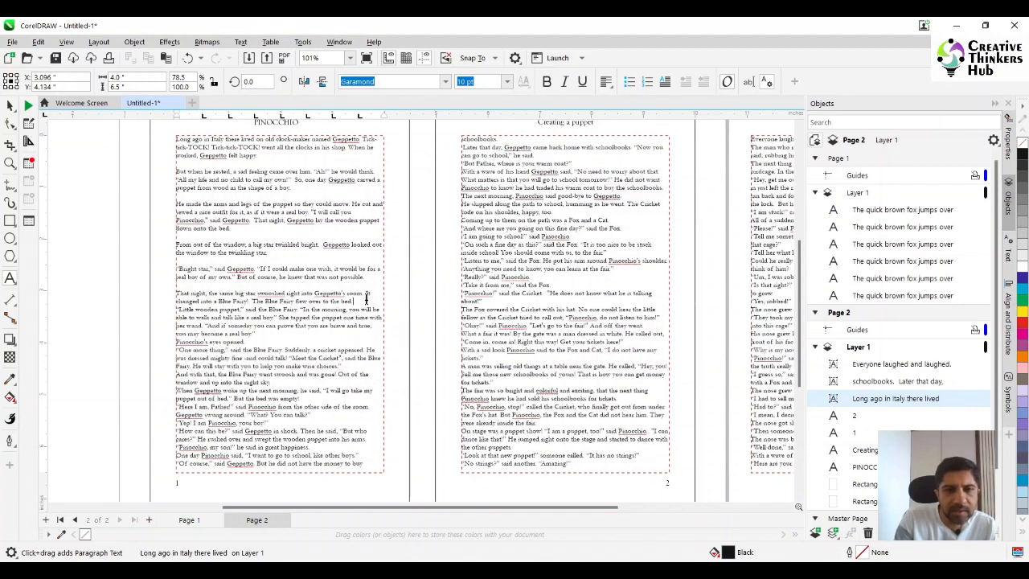
key(Return)
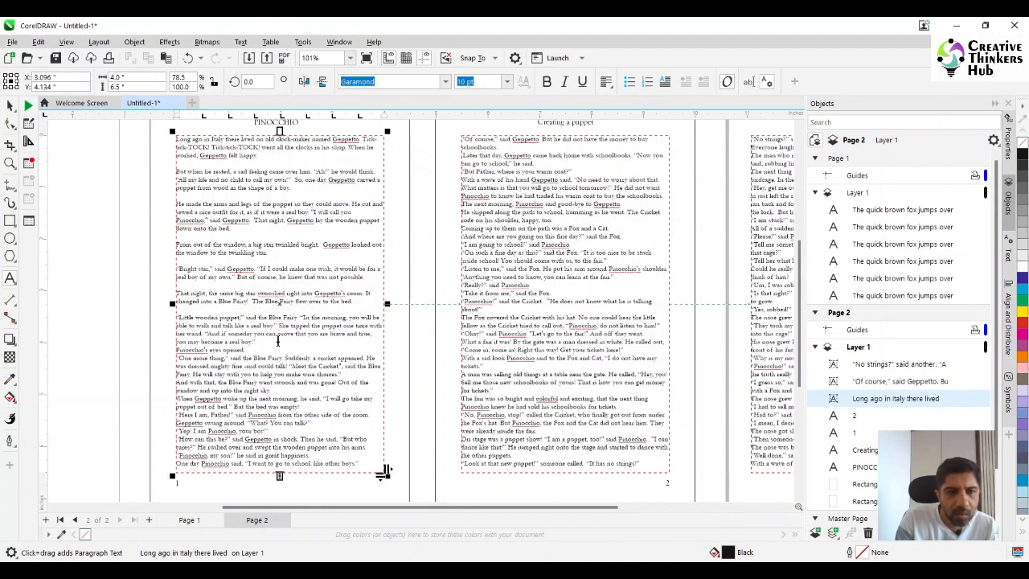
- Insert a blank line after the paragraphs ending "become a real boy!", "Pinocchio's eyes opened." and "make wise choices." on the left page
click(277, 343)
key(Return)
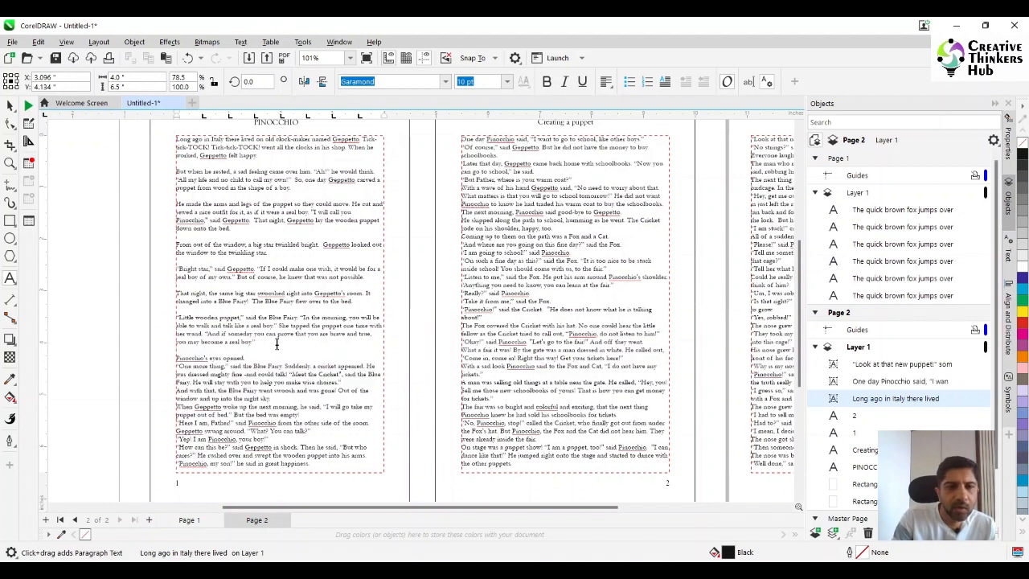
click(283, 357)
key(Return)
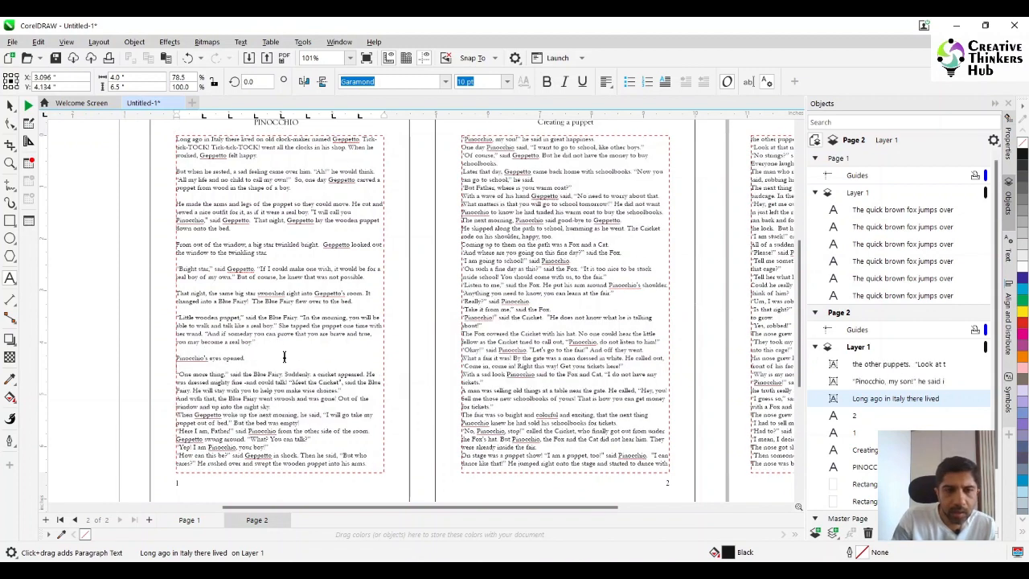
click(355, 392)
key(Return)
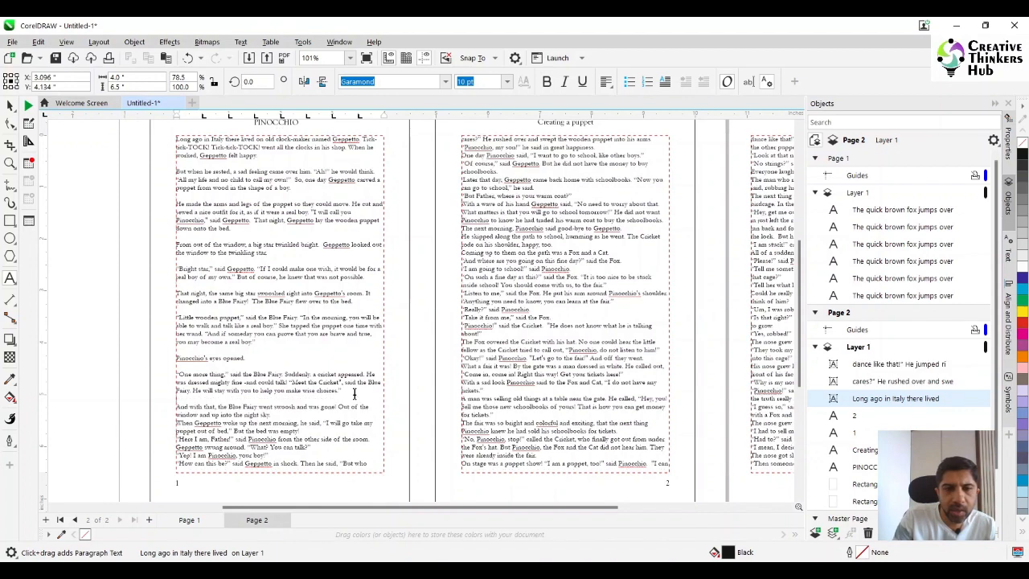
- Insert a blank line after the paragraphs ending "up into the night sky." and "But the bed was empty!" on the left page
click(317, 414)
key(Return)
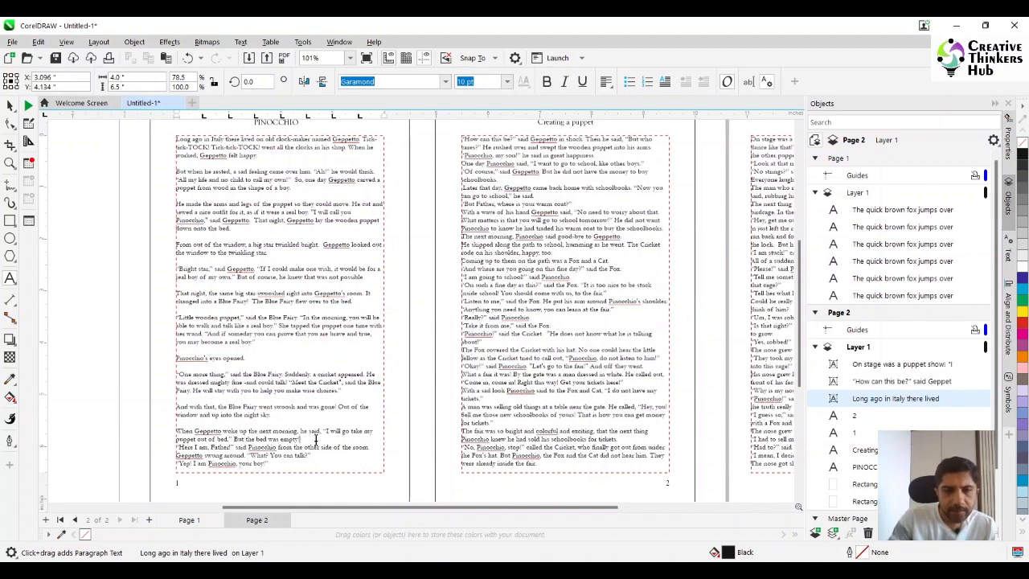
click(316, 439)
key(Return)
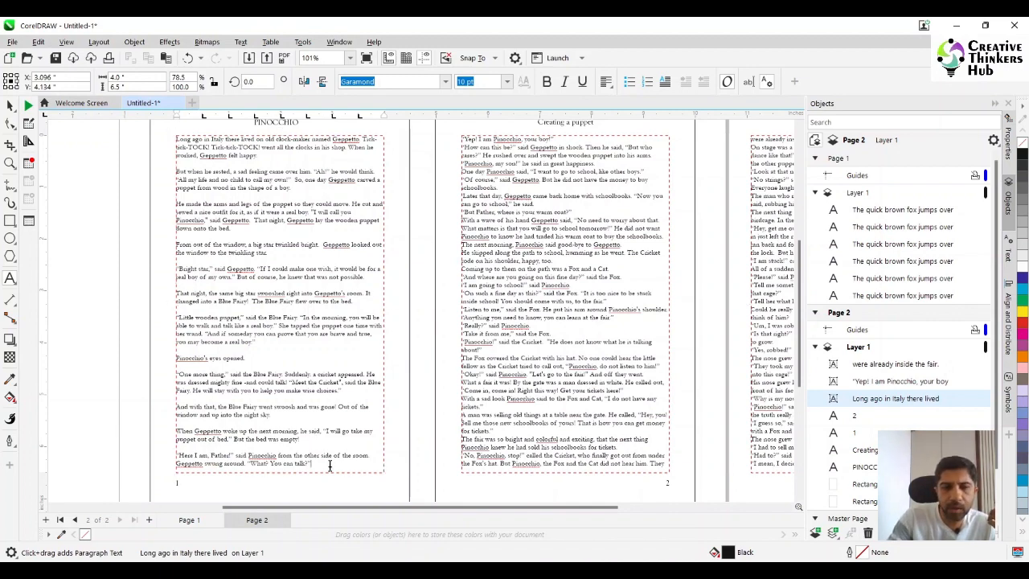
key(Return)
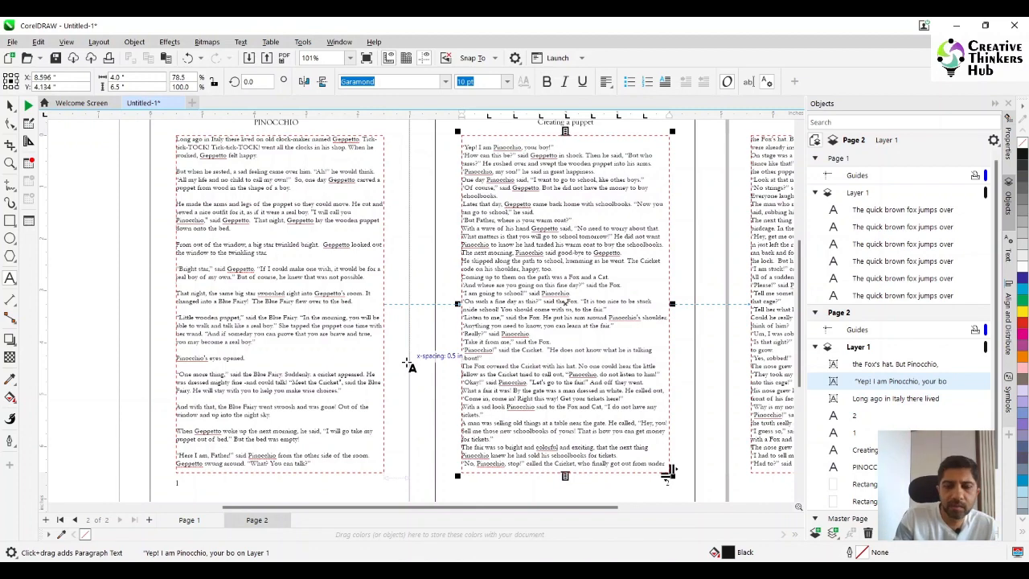
key(ctrl+z)
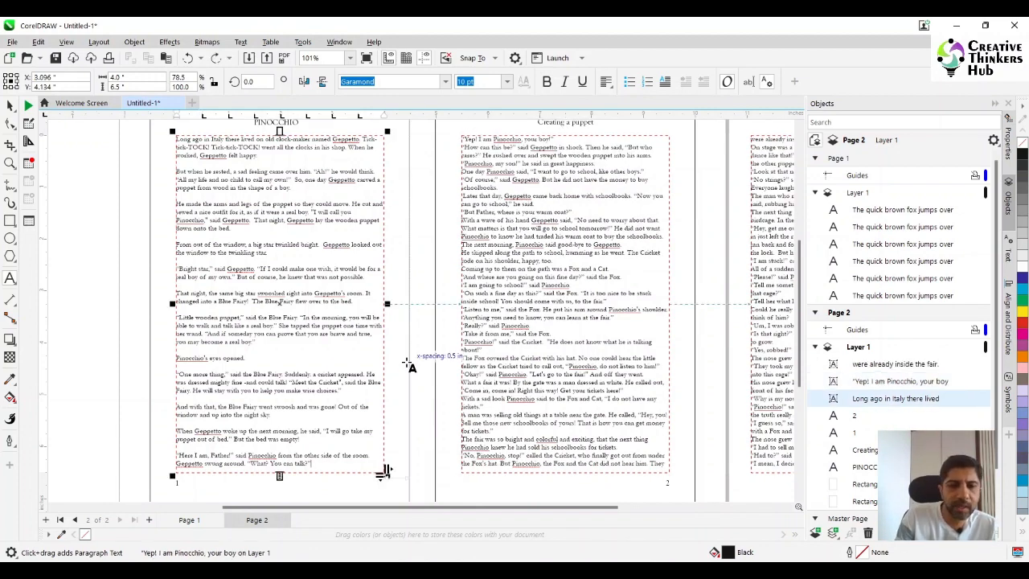
click(344, 443)
key(Delete)
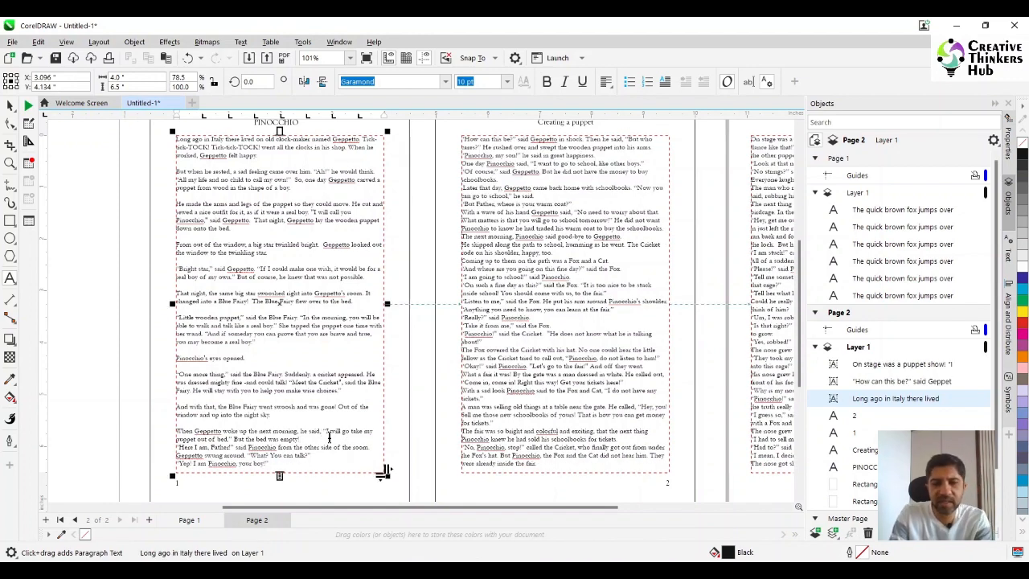
key(Return)
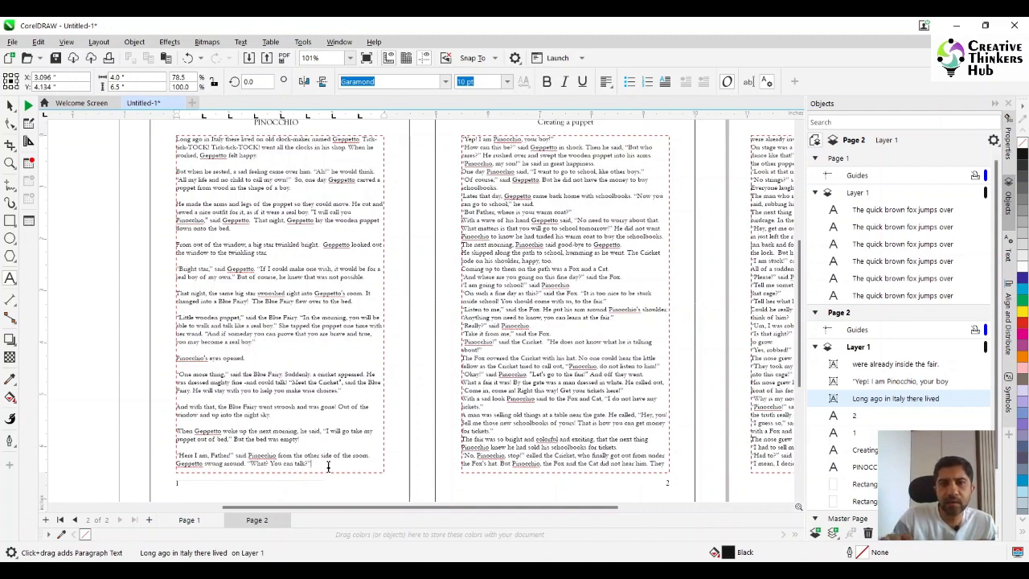
key(Return)
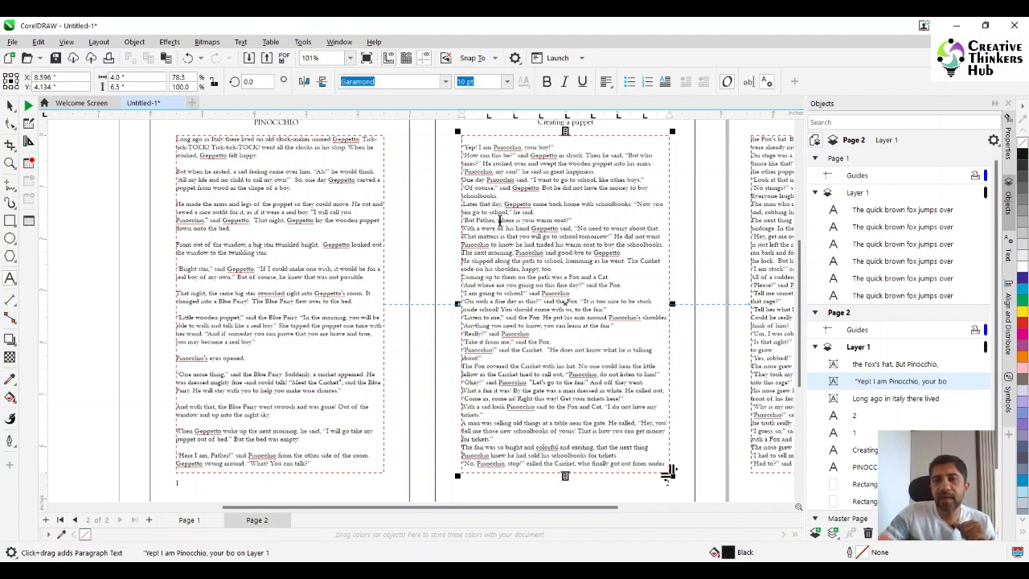
key(BackSpace)
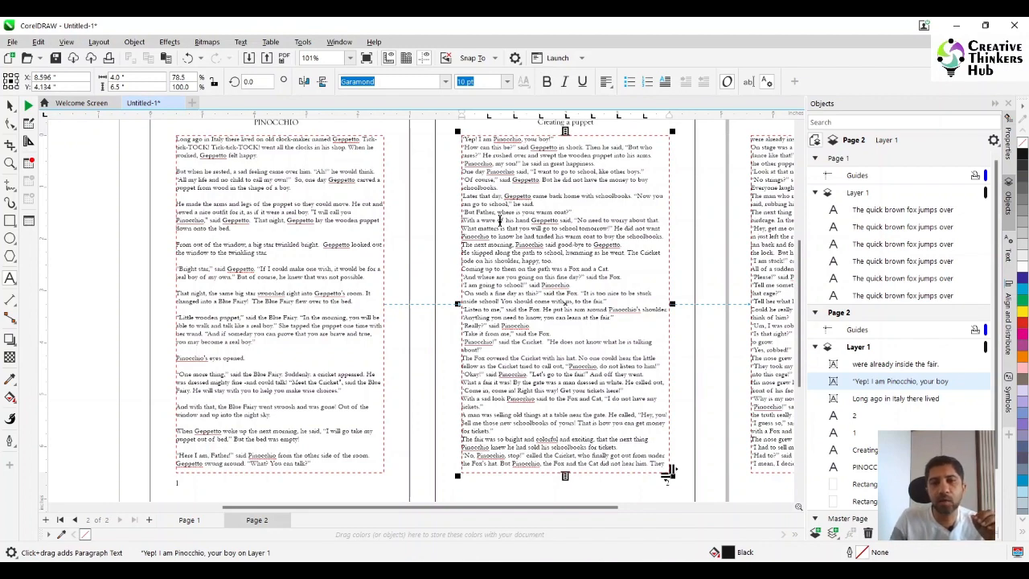
- Insert a blank line after the right page's opening line, "Yep! I am Pinocchio, your boy!"
click(566, 143)
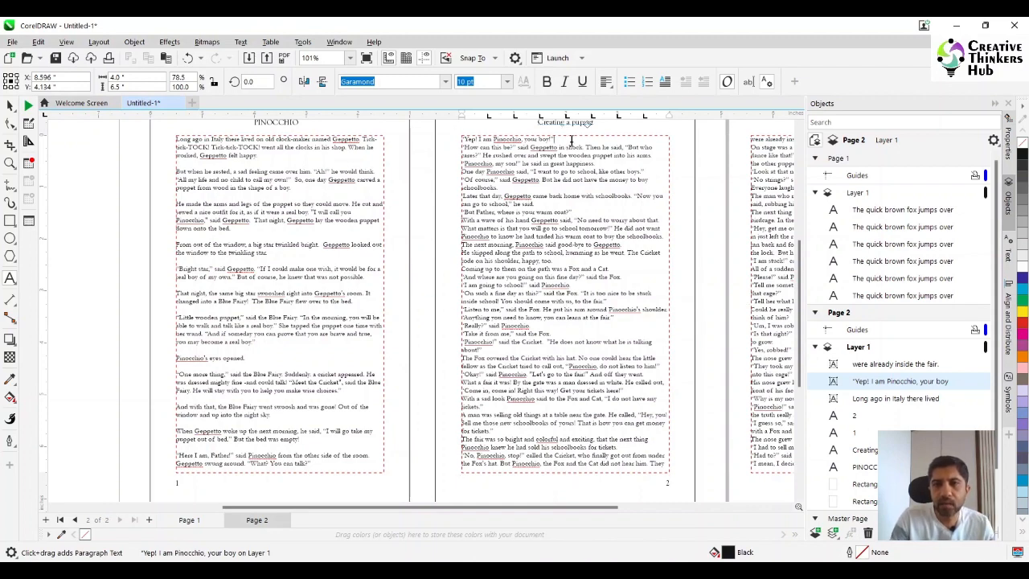
key(Return)
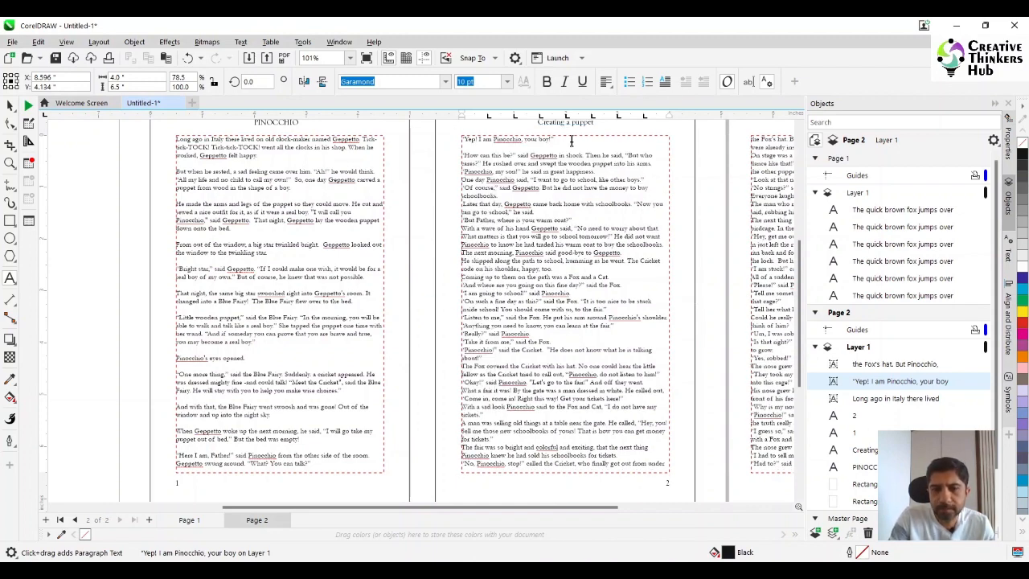
- Set the range kerning to 10% for the right-page passage from "The Fox covered the Cricket" to "sold his schoolbooks for tickets."
drag(608, 508, 664, 519)
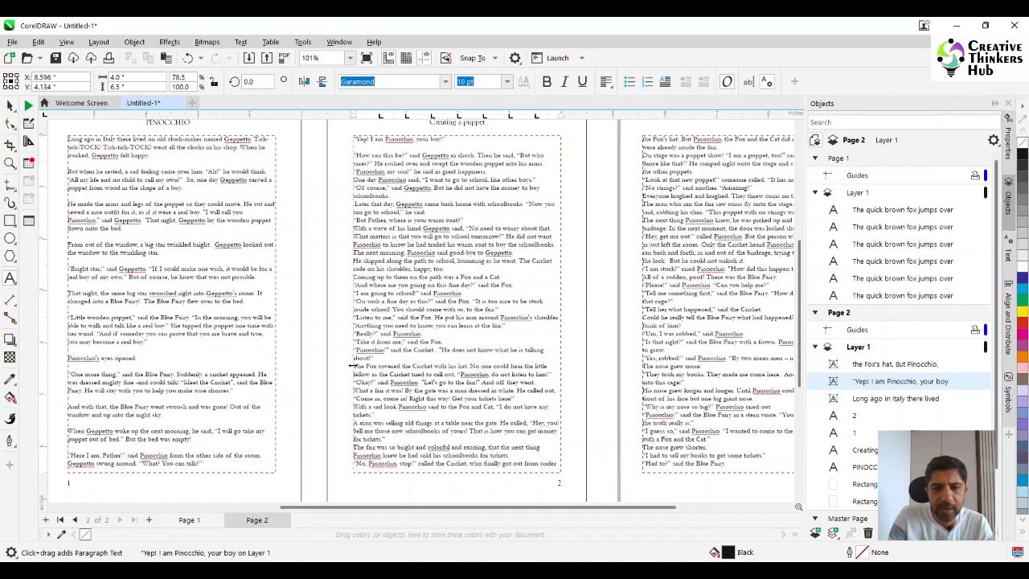
drag(354, 366, 560, 465)
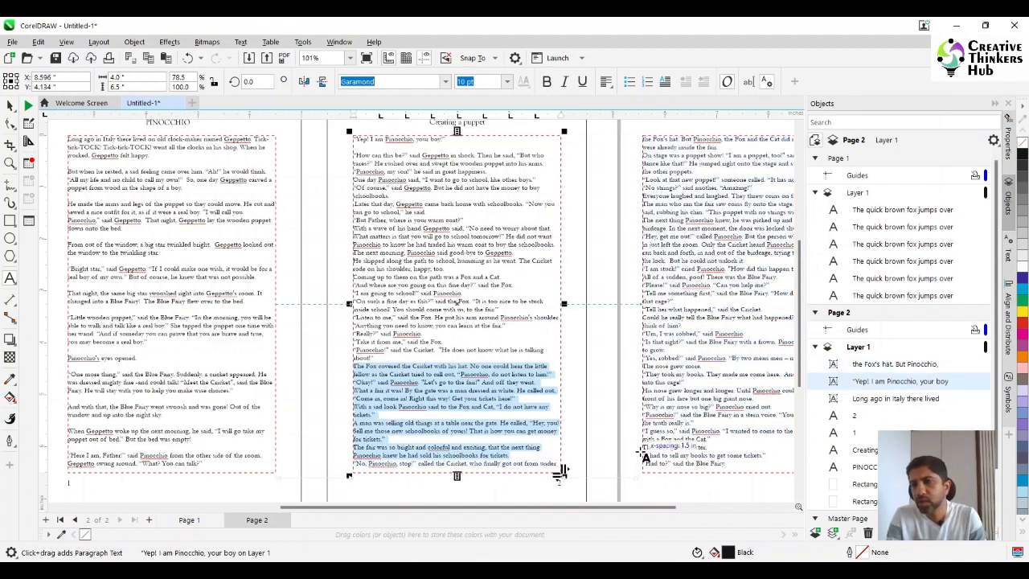
click(1010, 256)
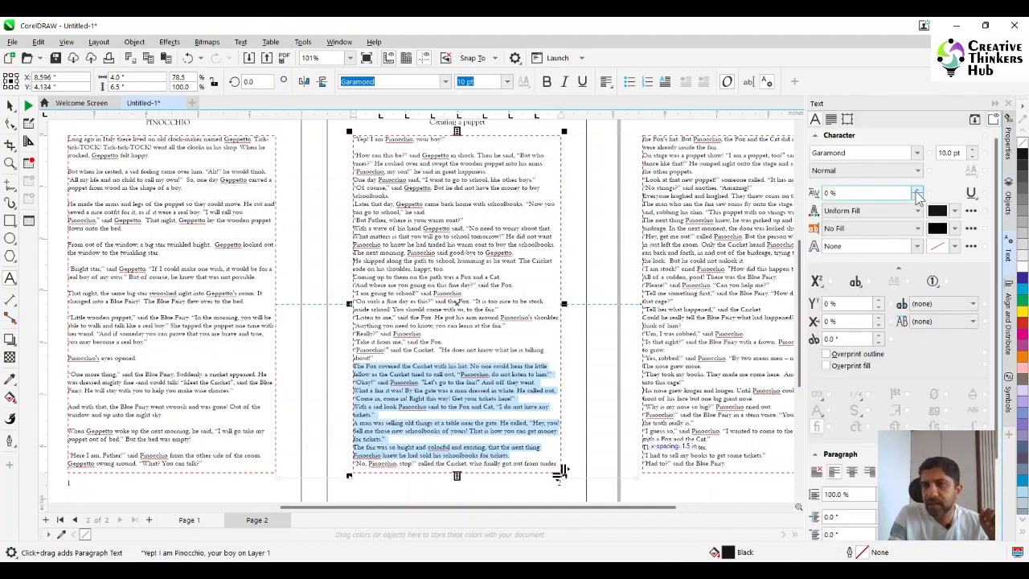
click(917, 191)
click(917, 192)
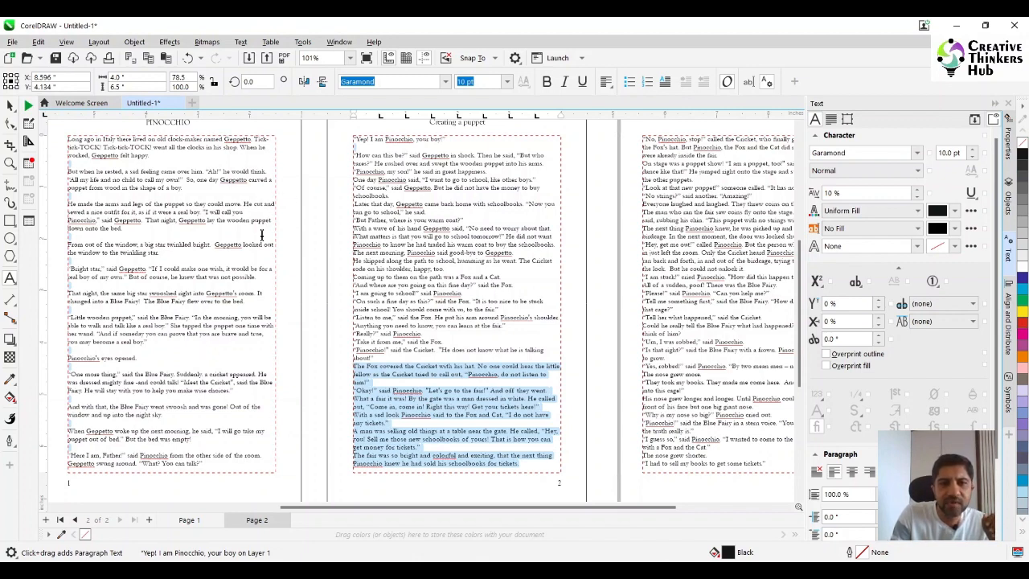
- Apply Full Justify alignment to the story text in all the linked frames and deselect it
click(215, 461)
key(shift+Home)
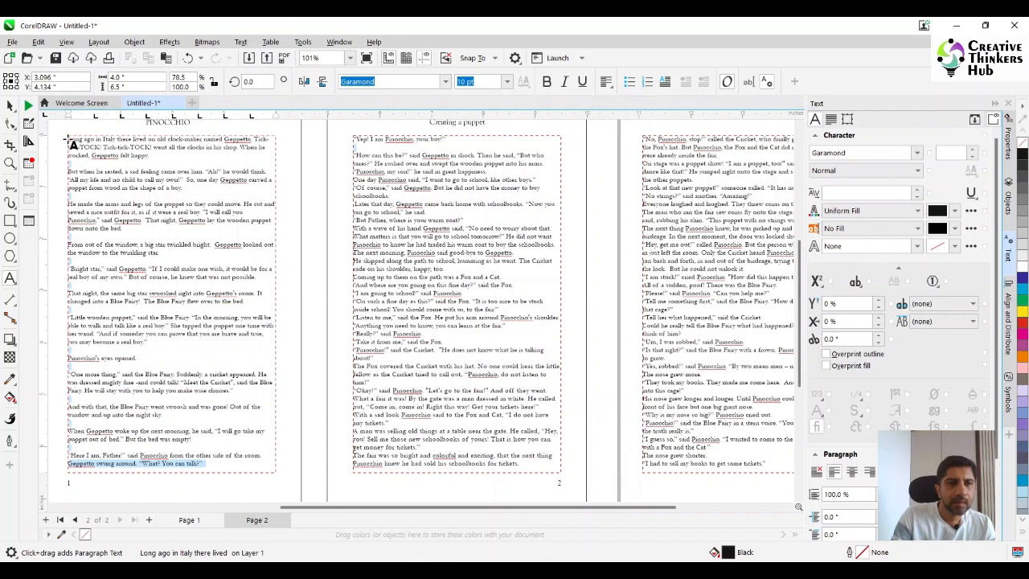
key(ctrl+a)
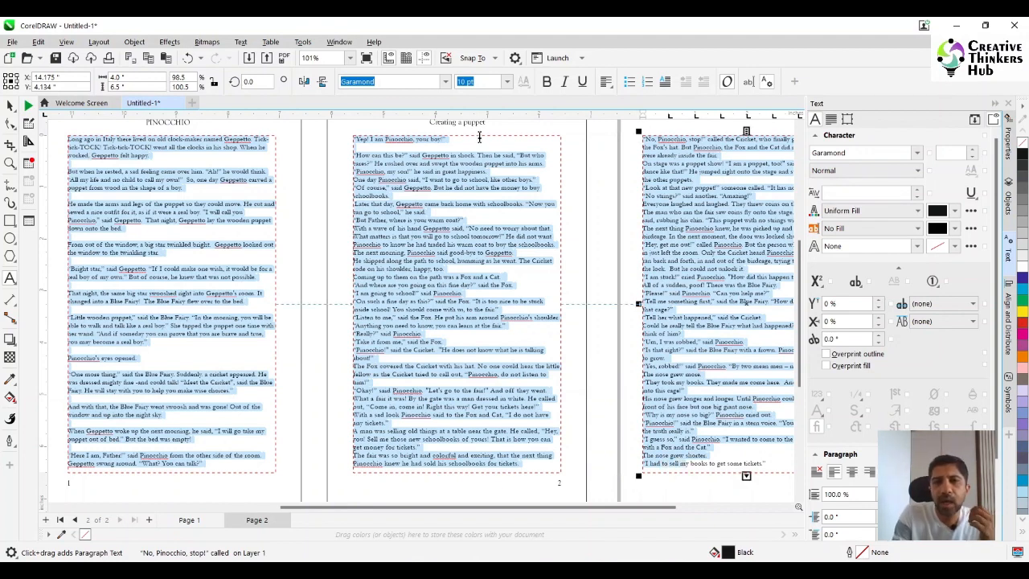
click(606, 82)
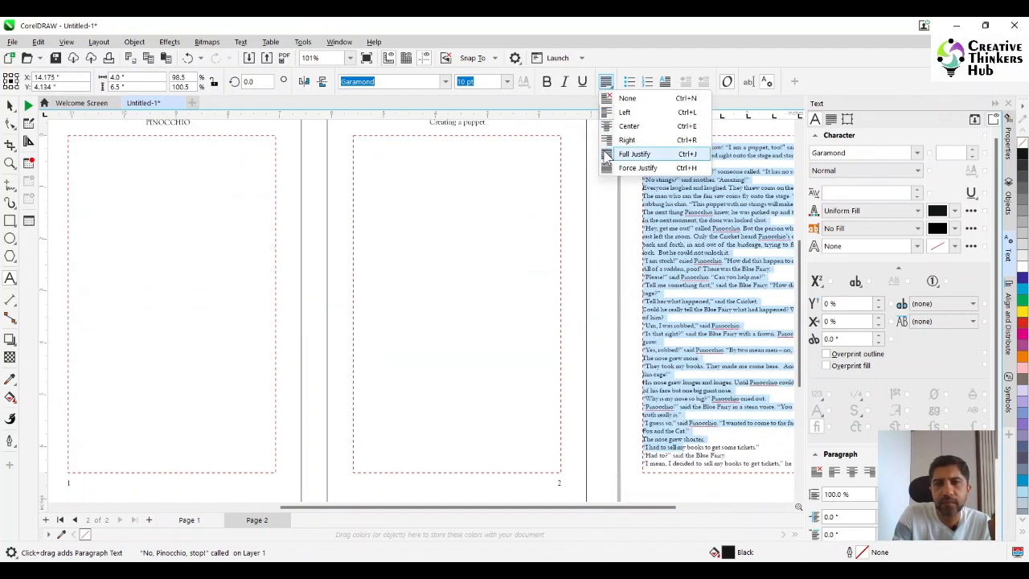
click(634, 154)
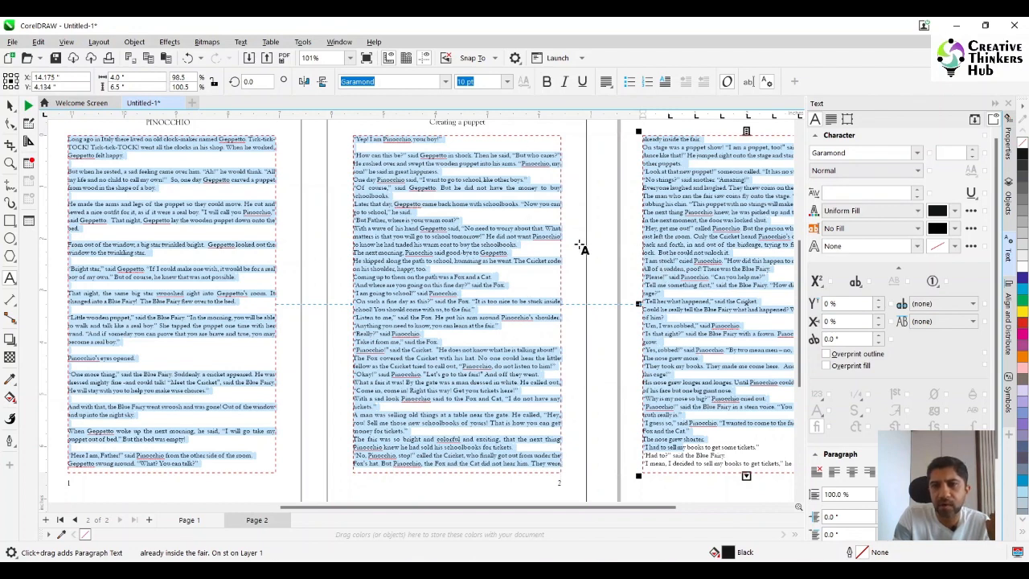
click(10, 105)
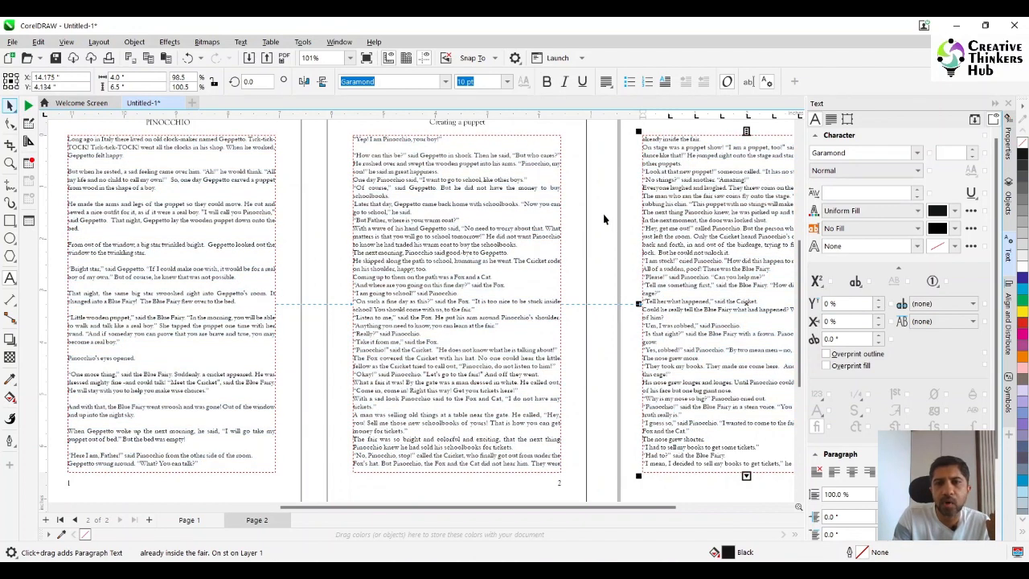
click(604, 219)
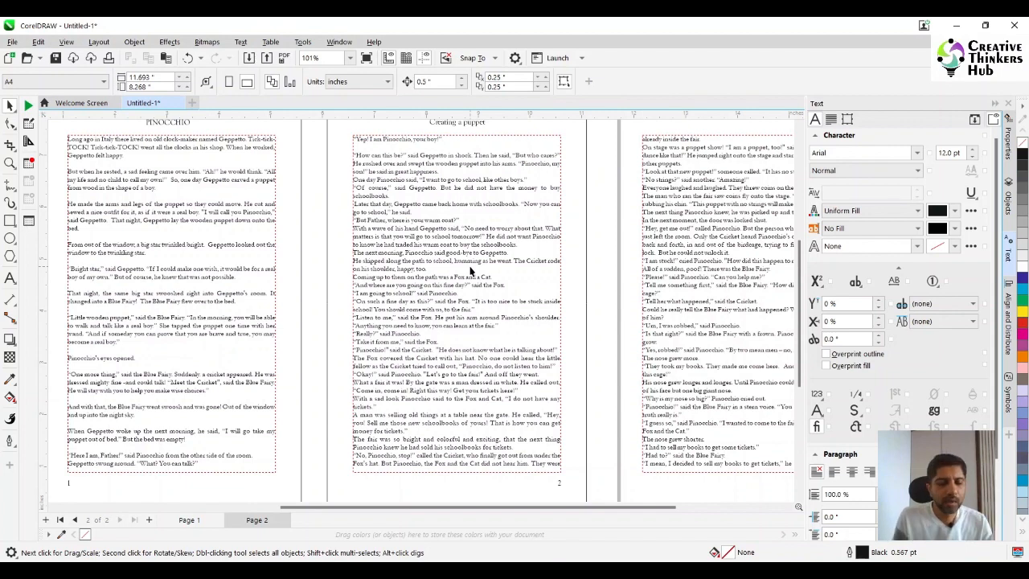
- Move the third text frame farther away from the spread, leaving room for another frame beside the right page
scroll(471, 272, down, 1)
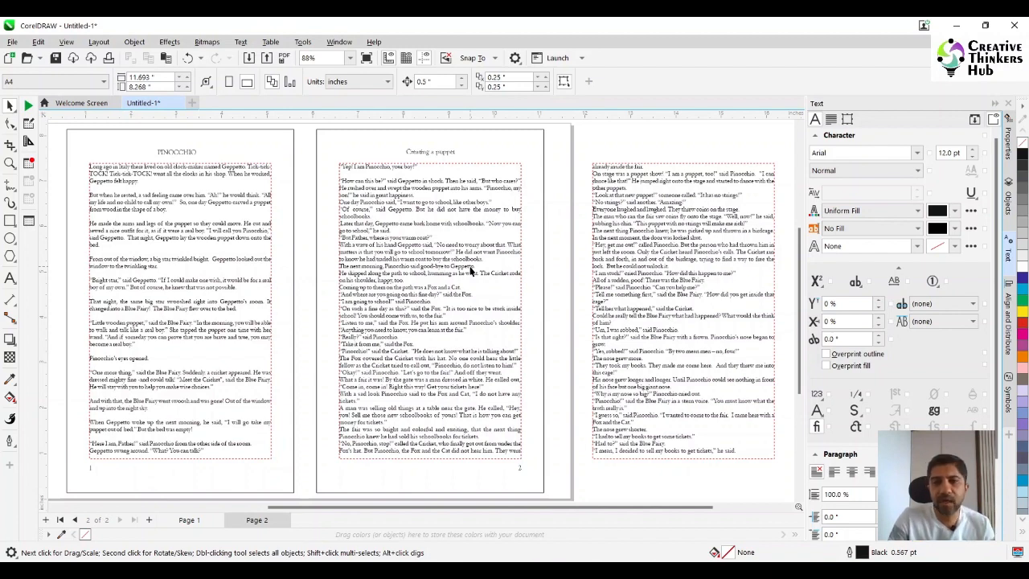
click(350, 57)
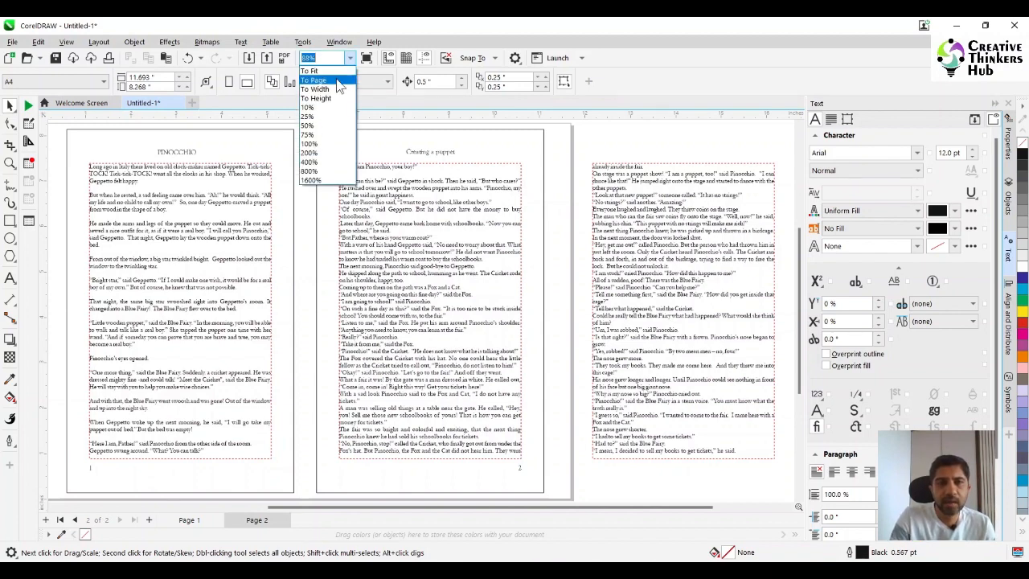
click(338, 86)
click(715, 293)
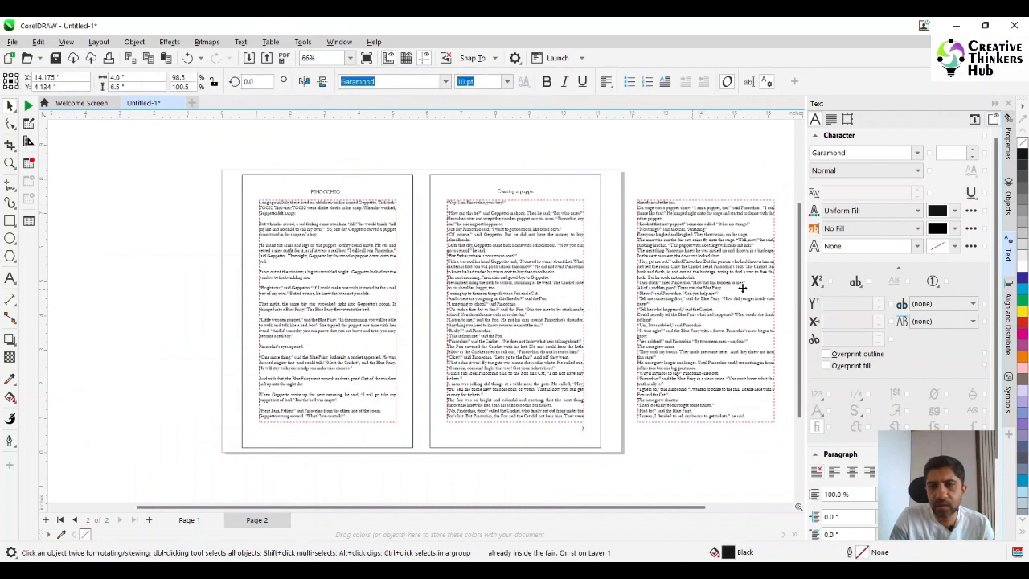
drag(741, 287, 809, 291)
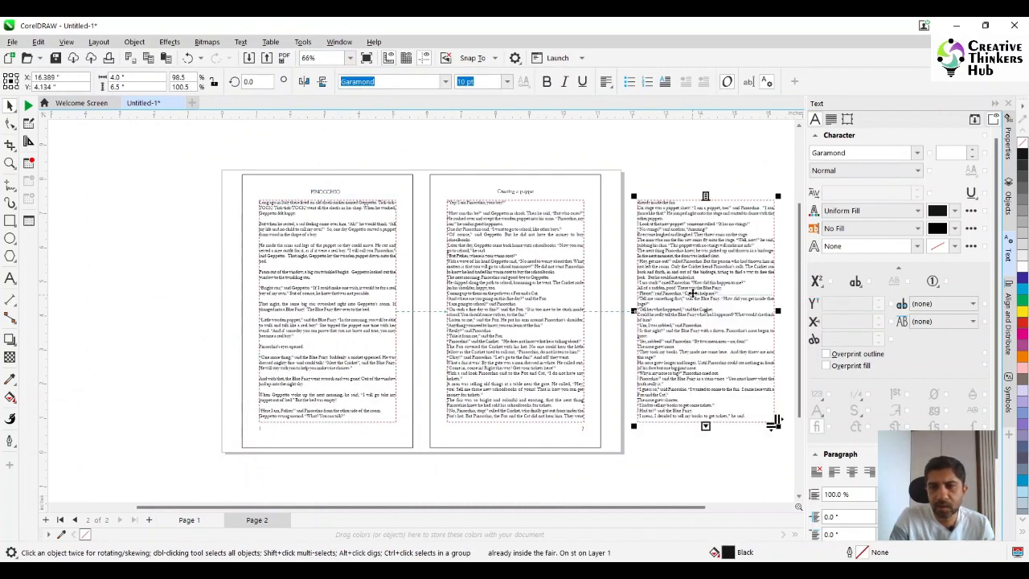
scroll(679, 477, down, 1)
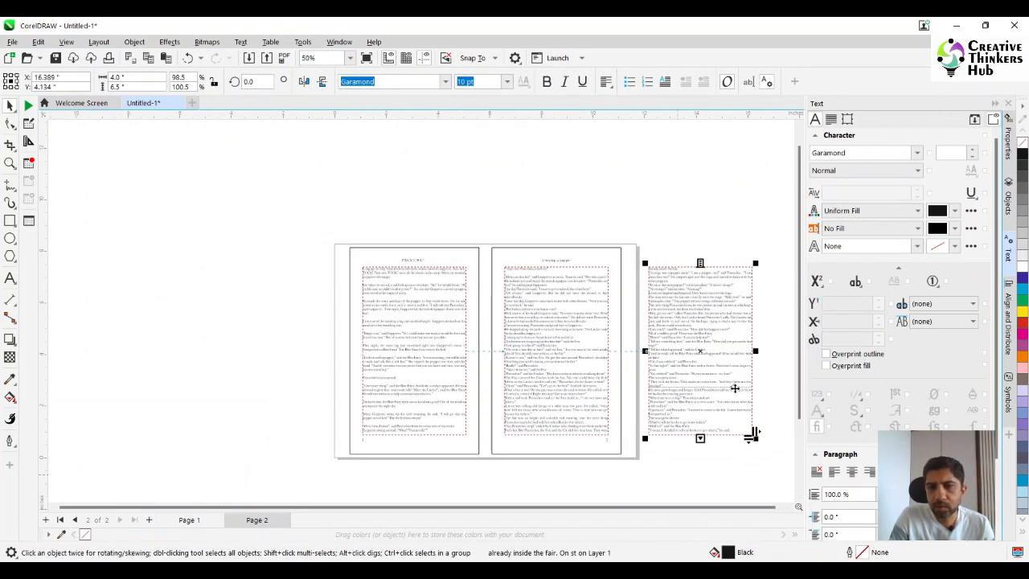
drag(657, 507, 739, 508)
drag(634, 381, 774, 383)
- Move the second text frame off the right page to the free space beside it, and the first frame onto the right page
click(501, 383)
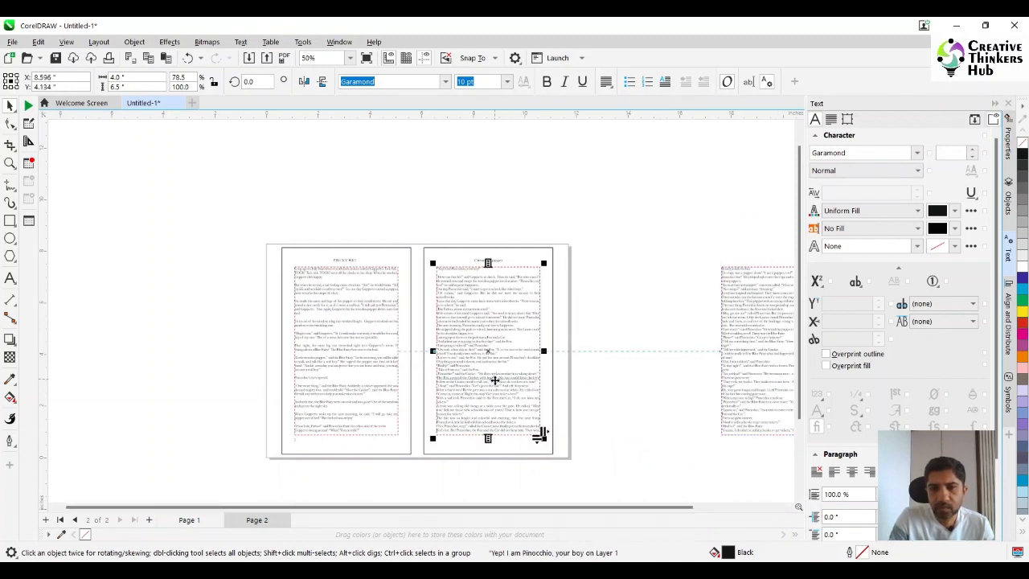
drag(494, 379, 664, 386)
click(346, 364)
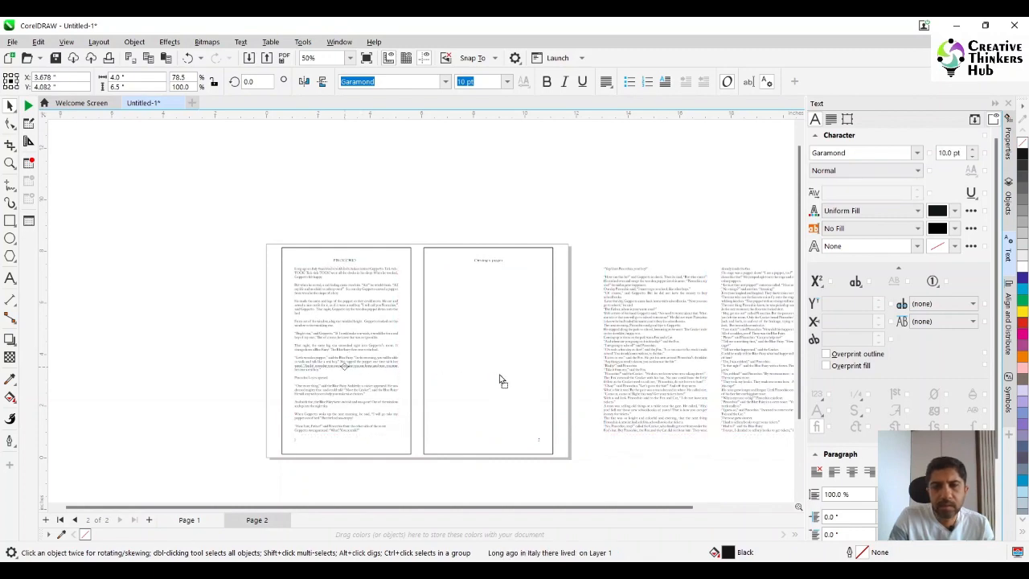
drag(500, 381, 481, 383)
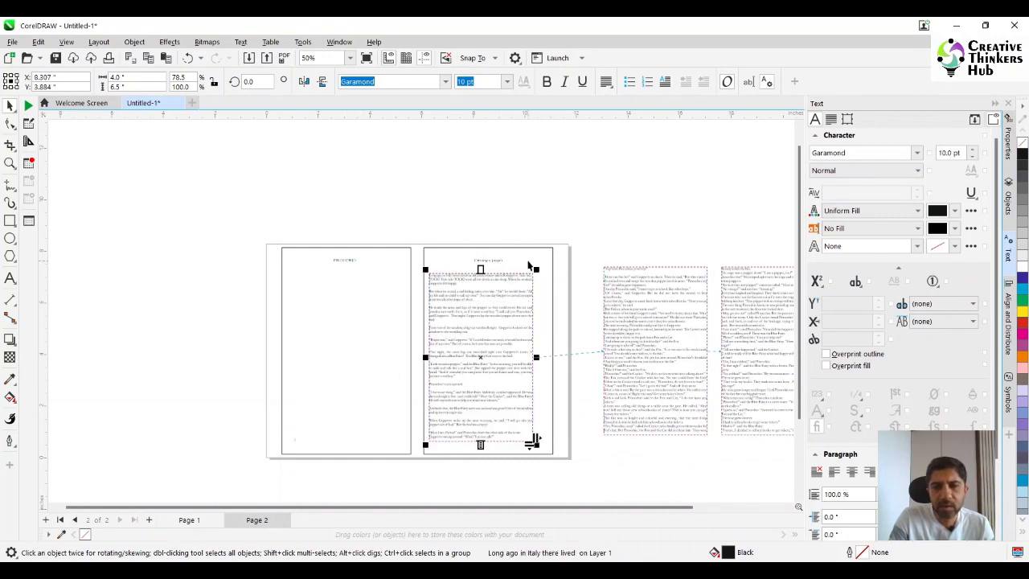
- Centre the first story text frame horizontally and vertically within the right page's border rectangle
shift+click(528, 262)
key(c)
key(e)
click(499, 352)
scroll(497, 353, up, 2)
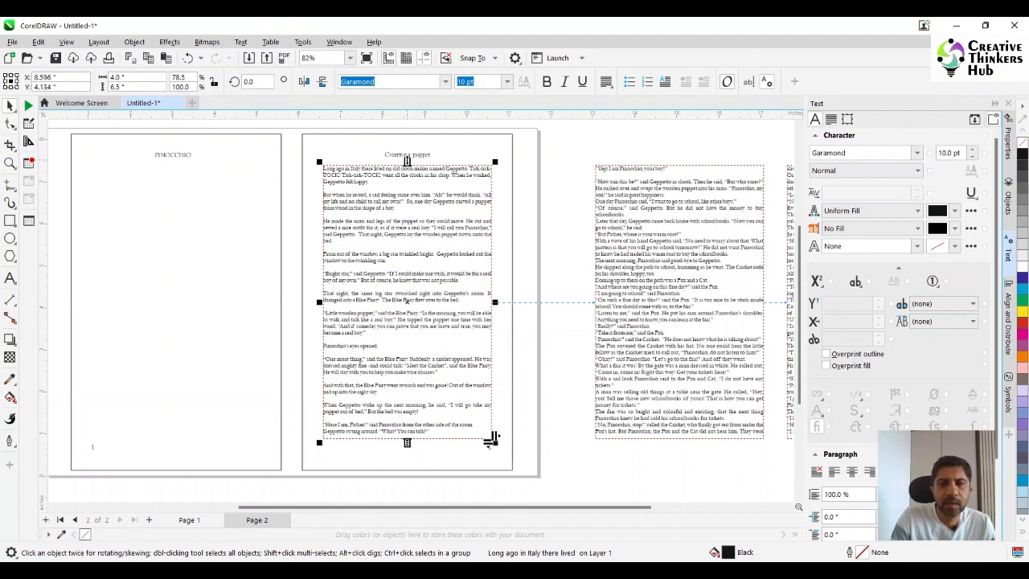
- Shorten the right page's text frame from its upper edge to about 2.417 in tall, leaving an empty sink area above
drag(407, 162, 404, 334)
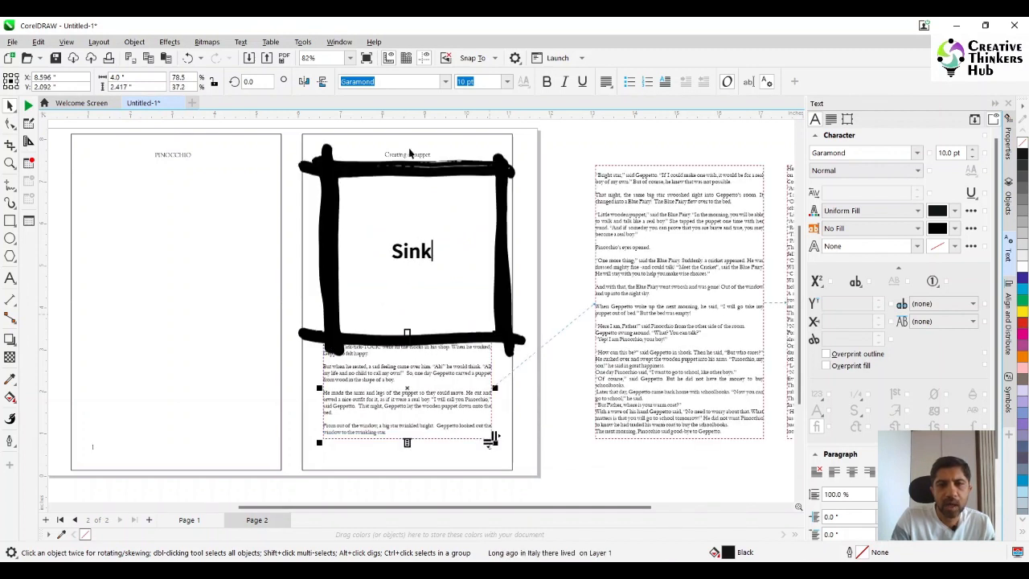
text(Area)
click(203, 286)
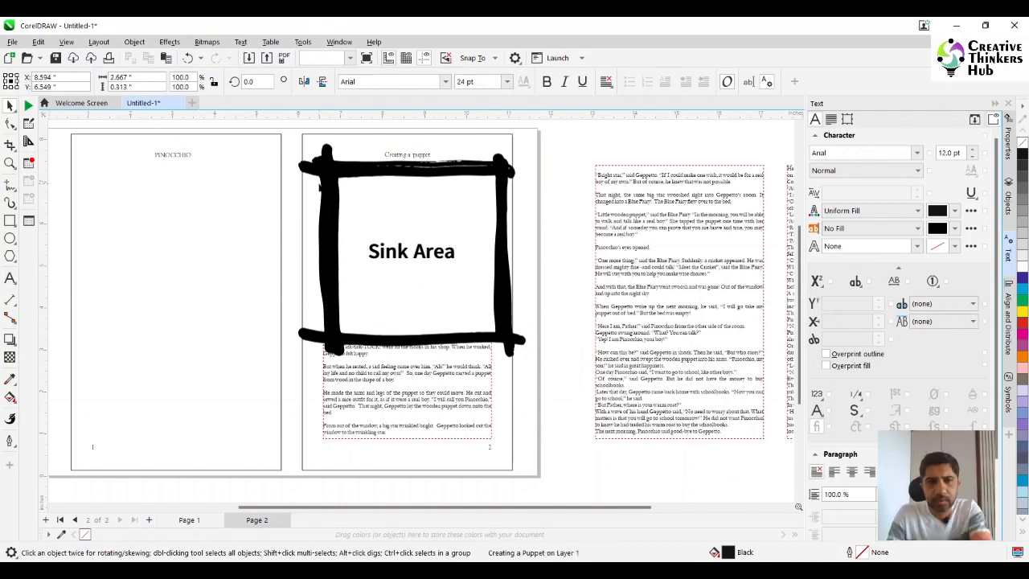
- Set the "Creating a puppet" heading to 36 pt and move it down to just above the story text
click(405, 155)
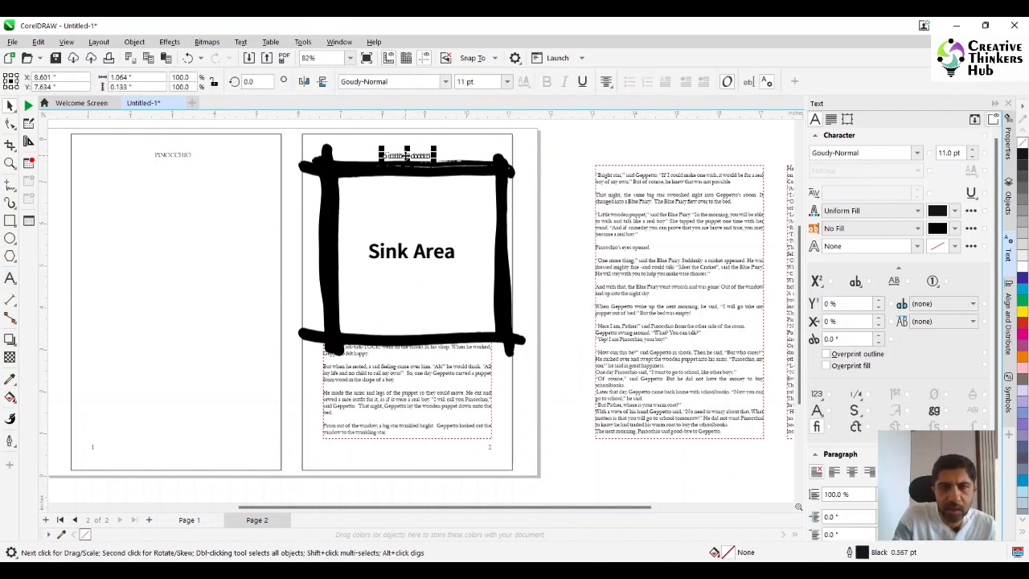
click(507, 82)
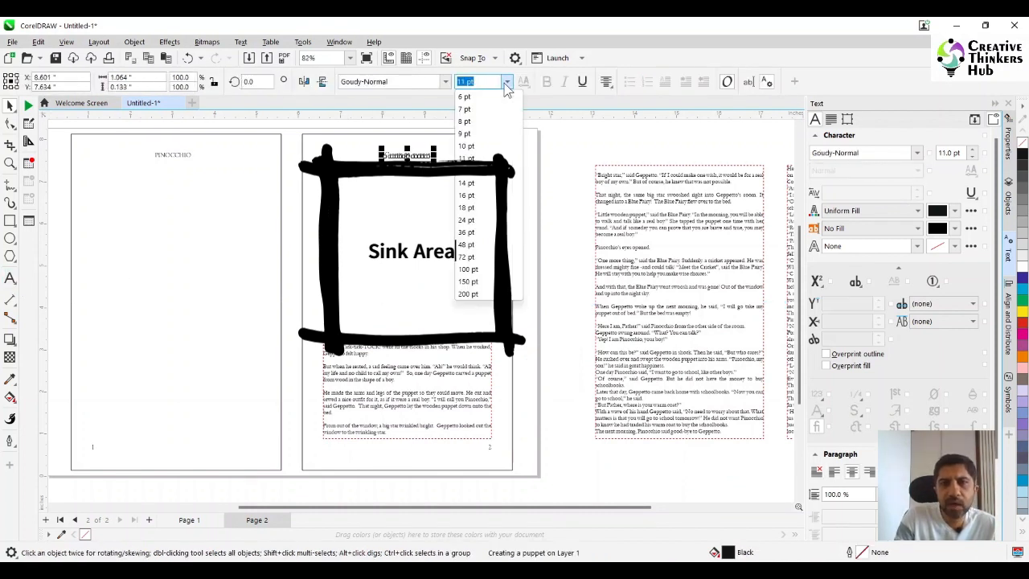
click(466, 233)
drag(408, 165, 409, 317)
click(407, 303)
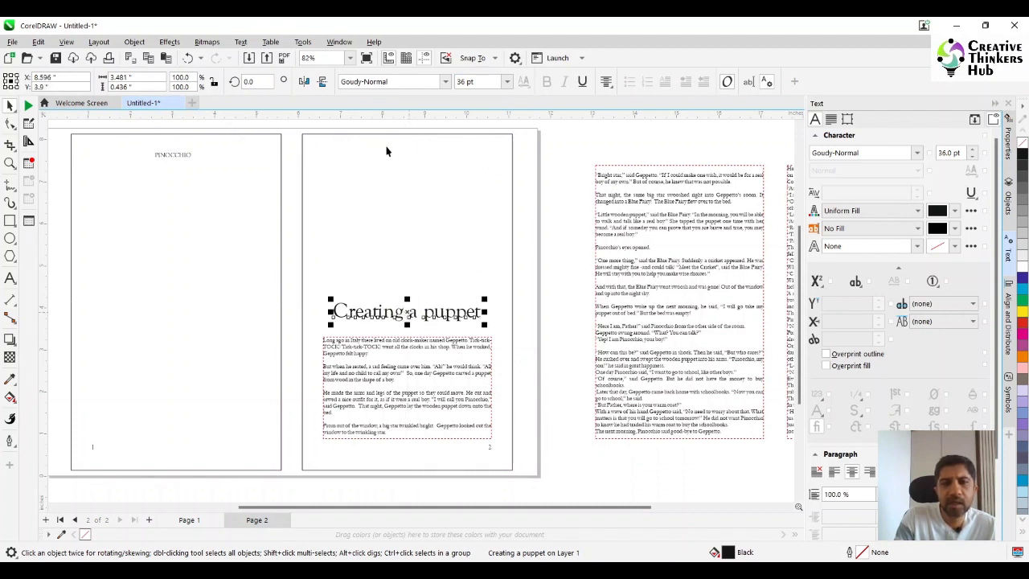
- Duplicate the right page's border rectangle and set the copy's size to 4 by 6.5 inches
click(430, 203)
key(ctrl+d)
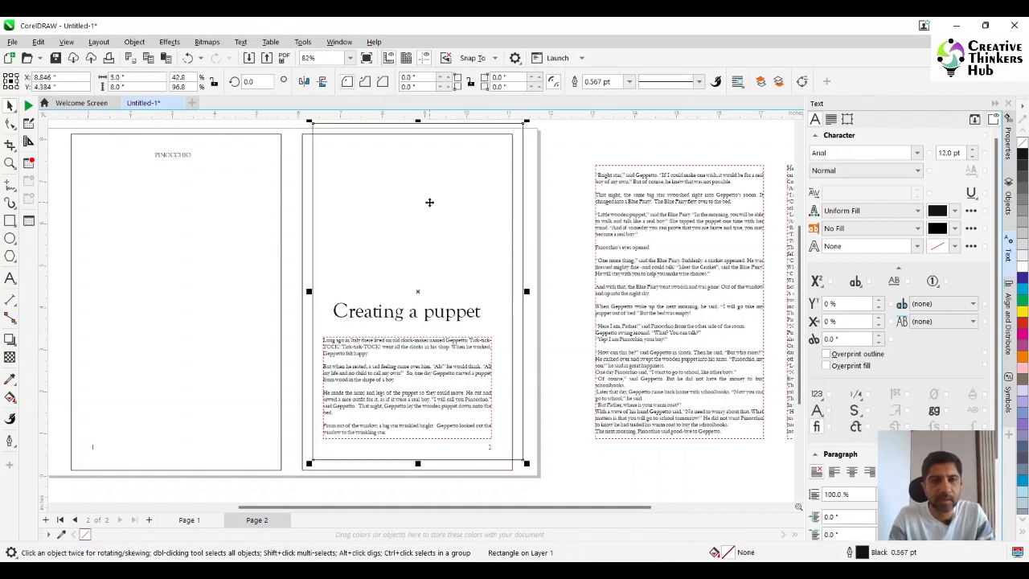
drag(147, 78, 62, 83)
text(4)
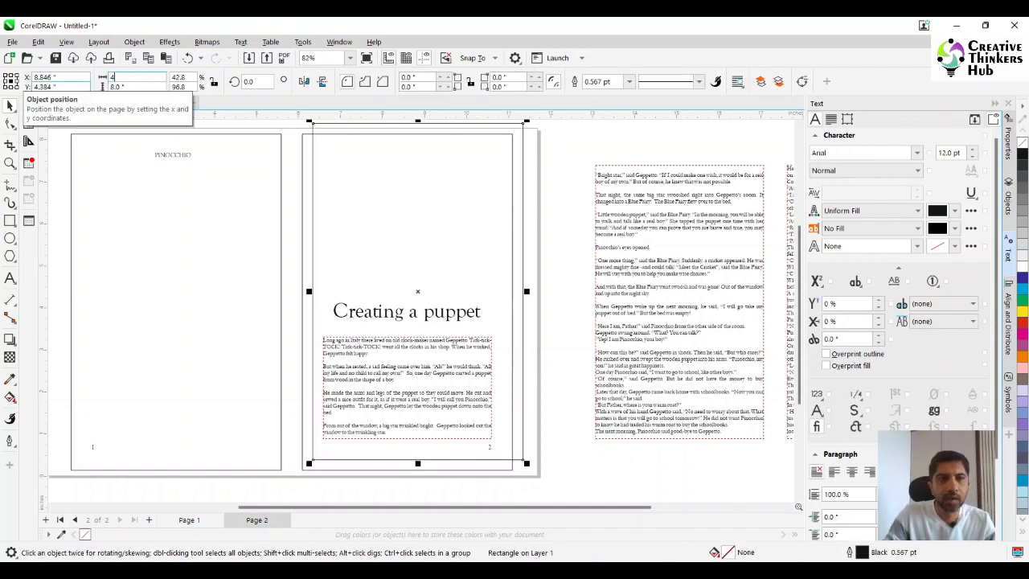
key(Tab)
text(6)
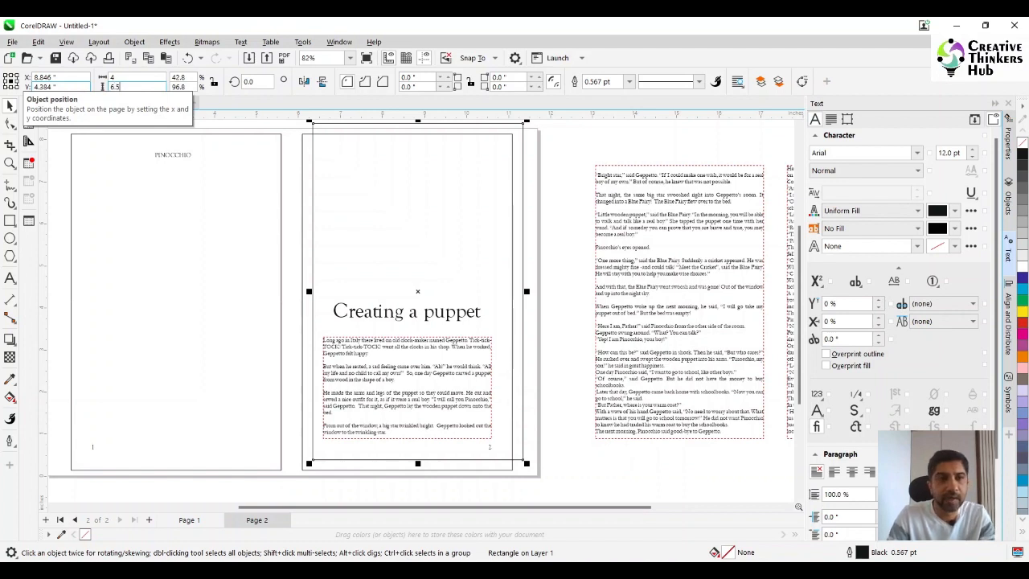
key(Return)
- Centre the 4 by 6.5 in rectangle horizontally and vertically on the right page's border, and clear the selection
shift+click(311, 171)
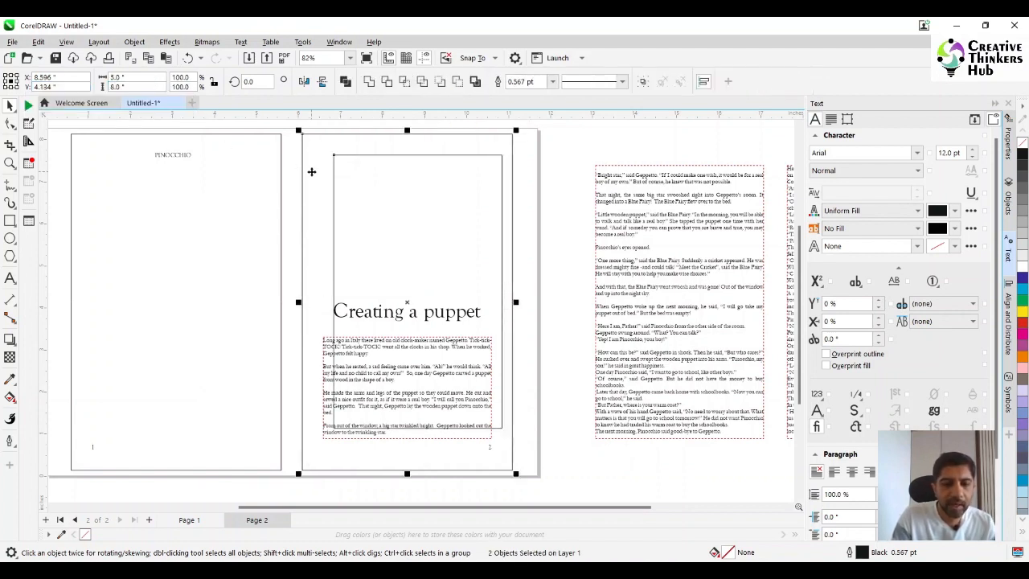
key(c)
key(e)
click(562, 179)
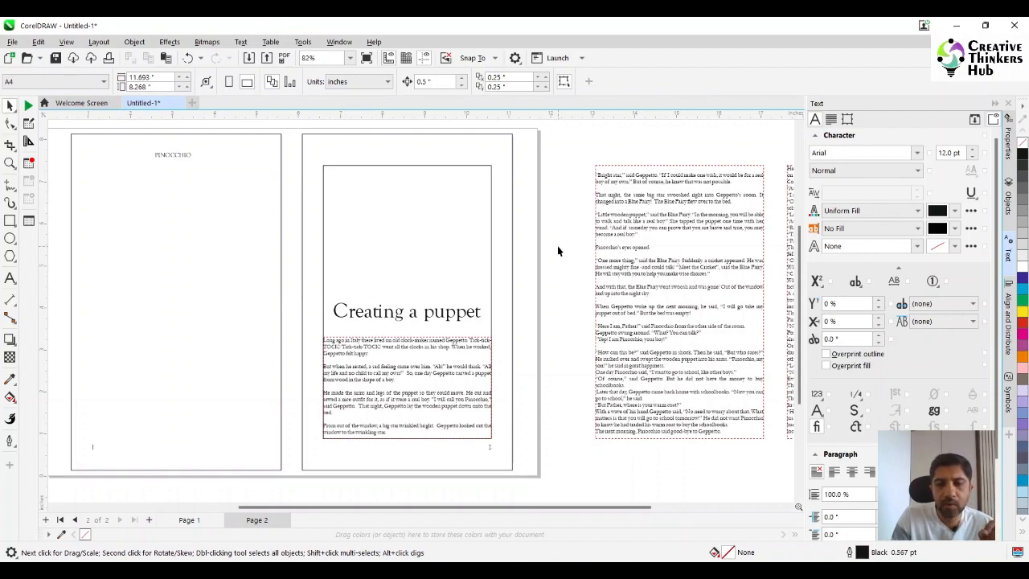
- Copy the illustration of the man at the workbench from the Word document "Book layout (story) images" and paste it into the CorelDRAW spread
click(635, 571)
click(462, 374)
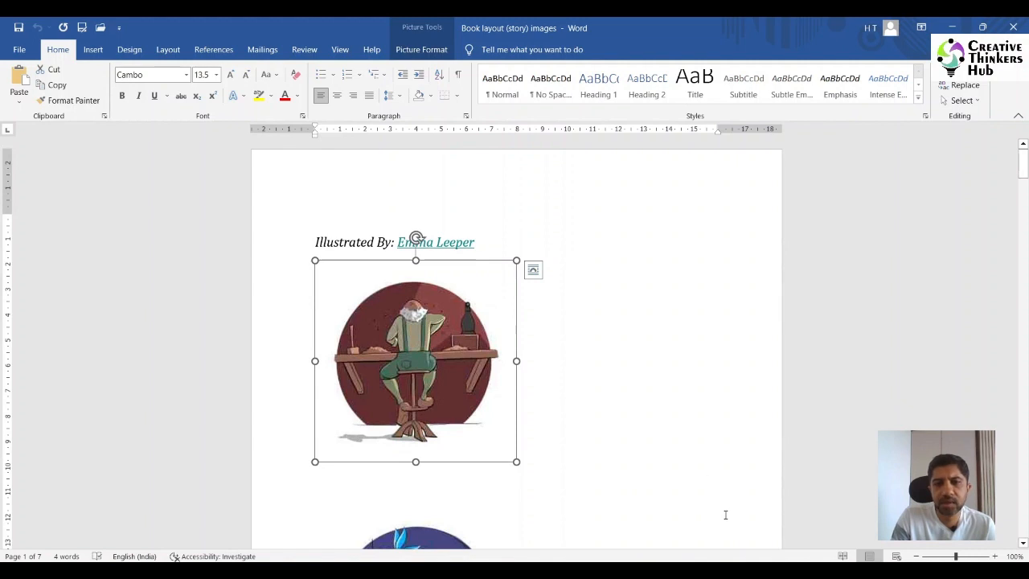
click(580, 514)
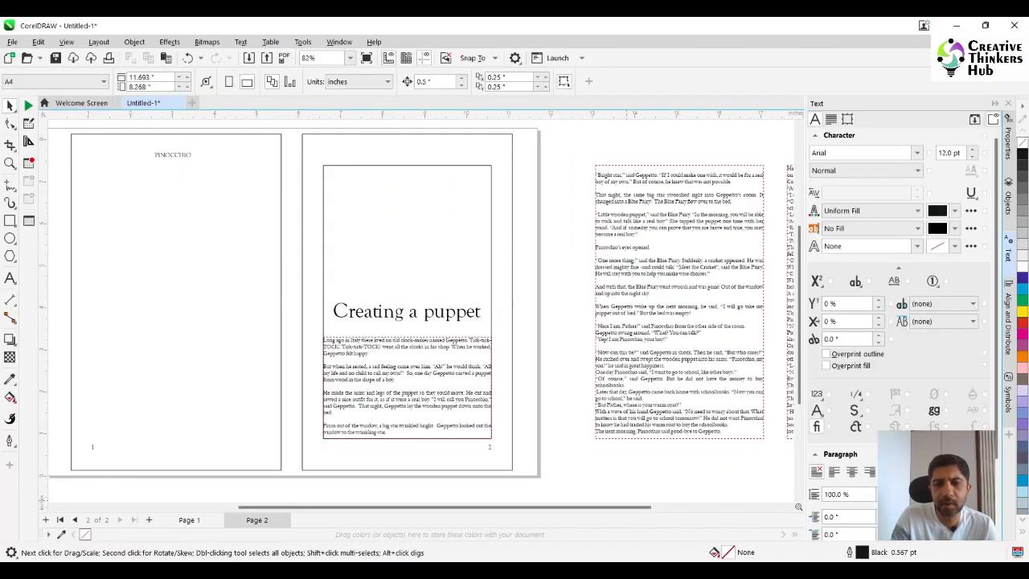
key(ctrl+v)
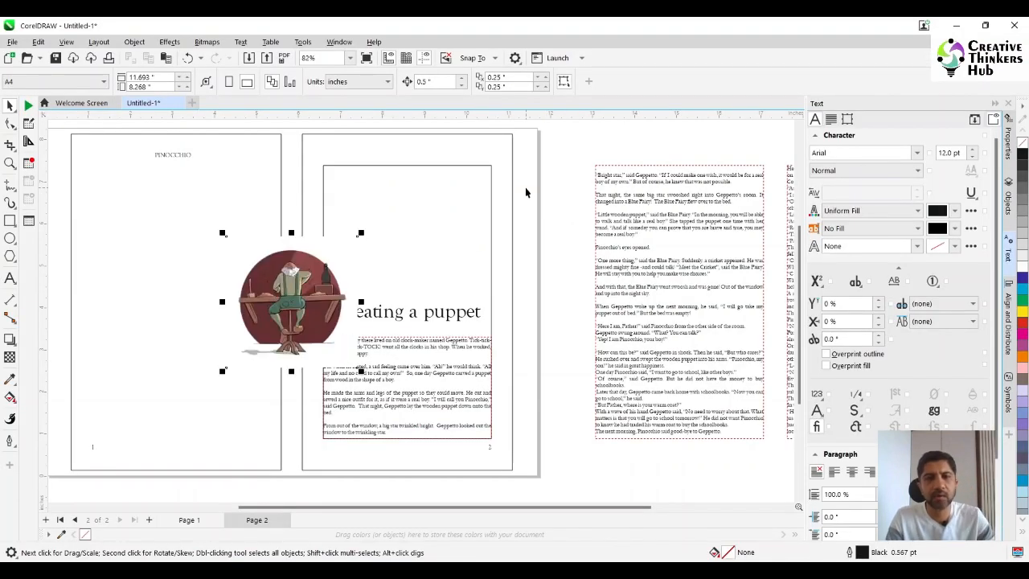
- Place the illustration above the "Creating a puppet" heading, centred horizontally in the inner rectangle, undoing a trial vertical centring
drag(295, 312, 403, 249)
shift+click(484, 213)
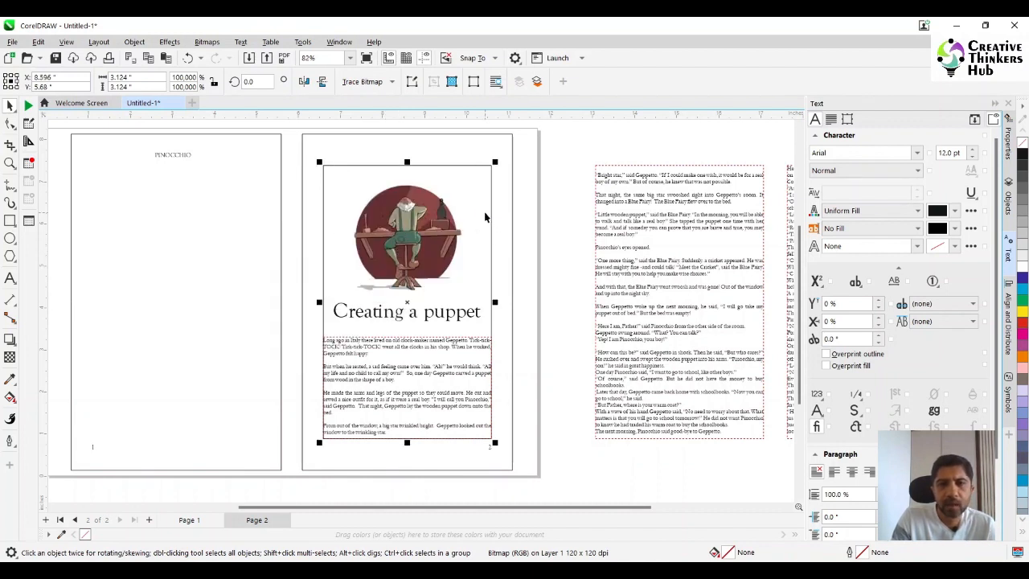
key(e)
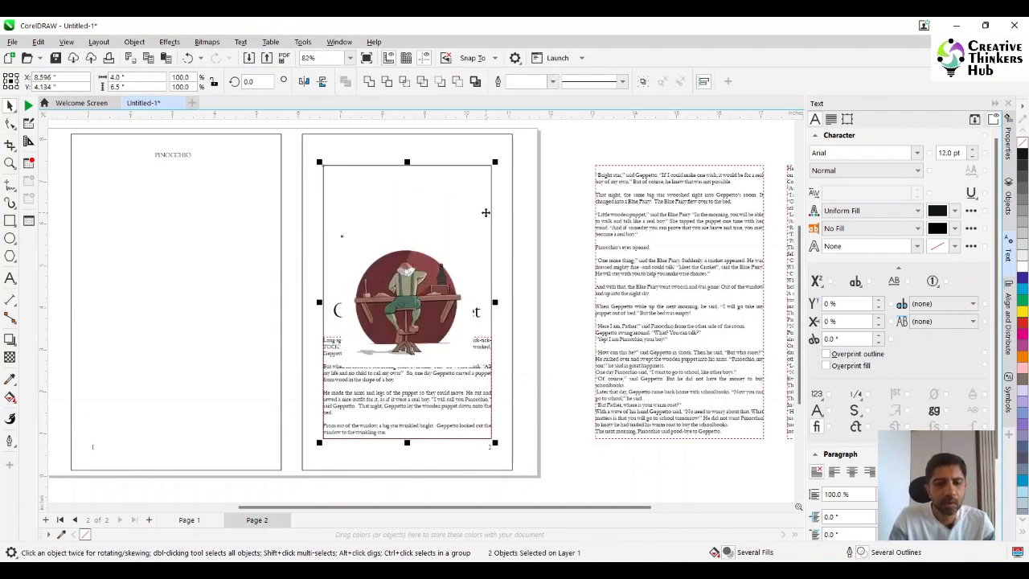
key(ctrl+z)
click(565, 202)
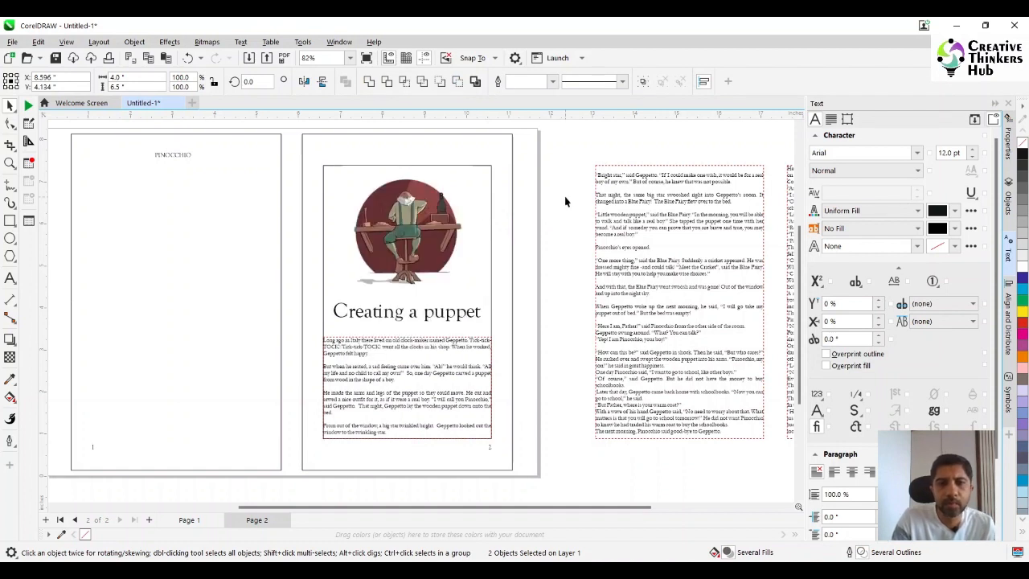
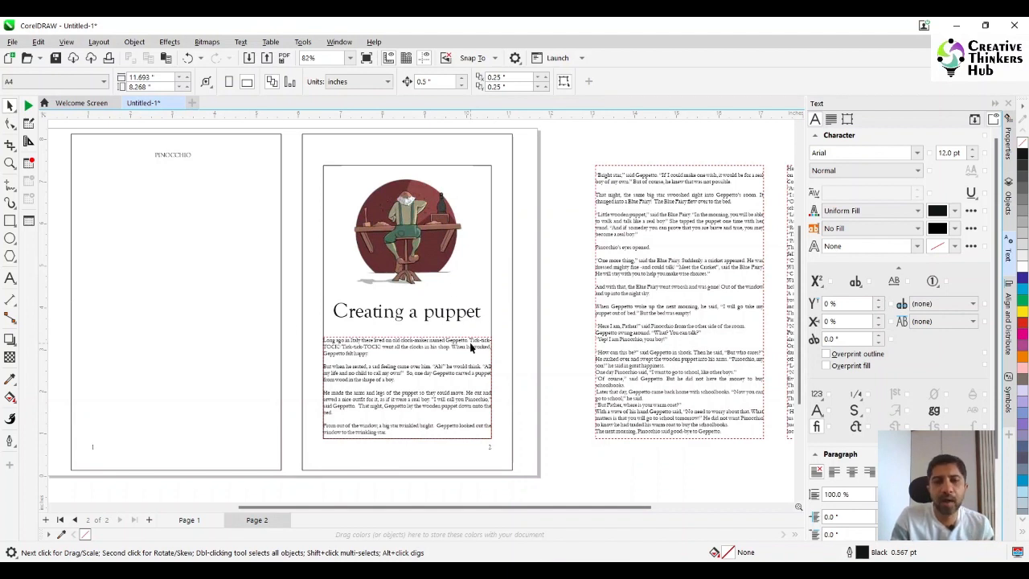
- Move the second story text frame onto the left page and centre it horizontally and vertically on the page's border rectangle
click(681, 281)
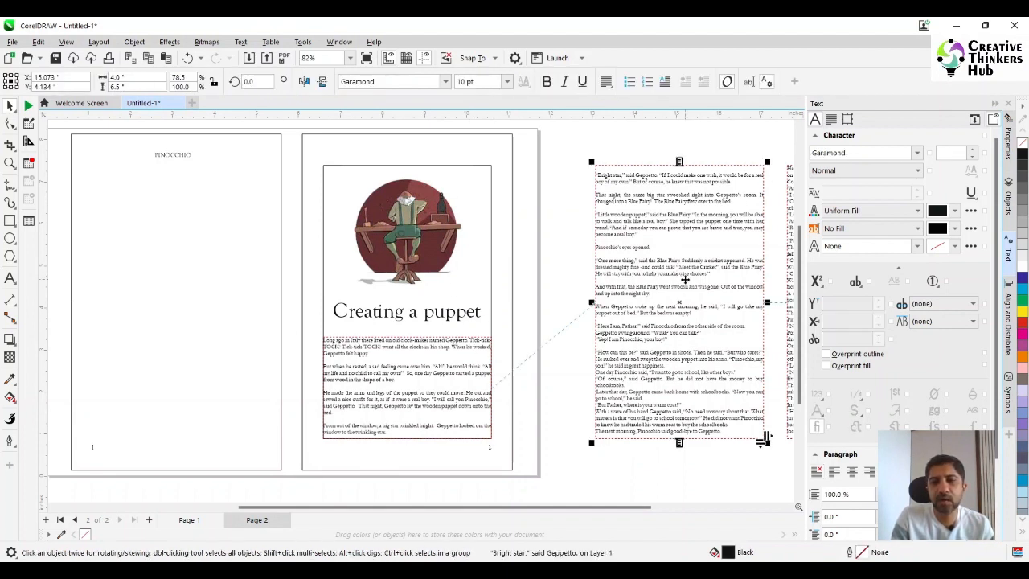
drag(685, 279, 177, 282)
shift+click(241, 153)
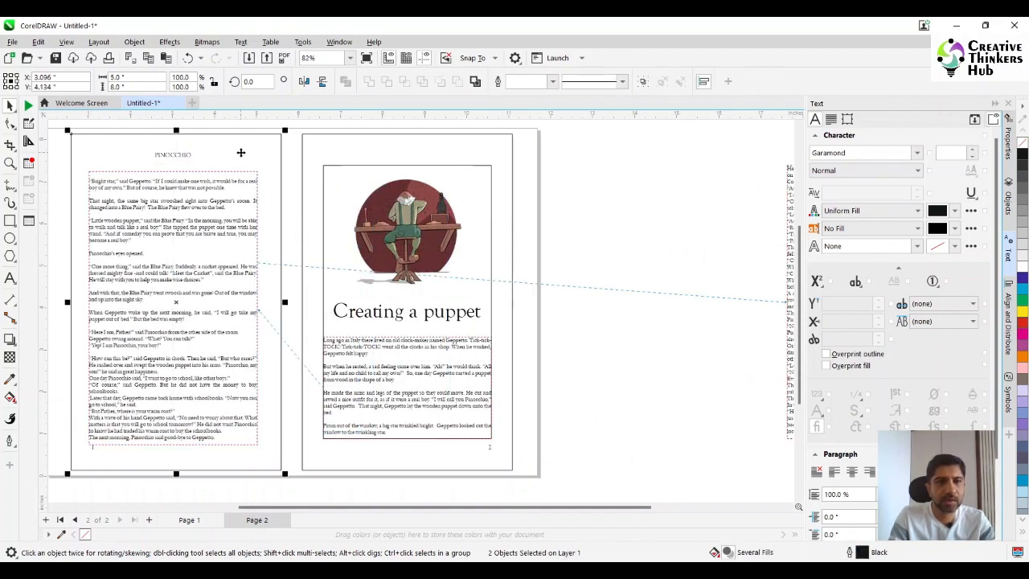
key(c)
key(e)
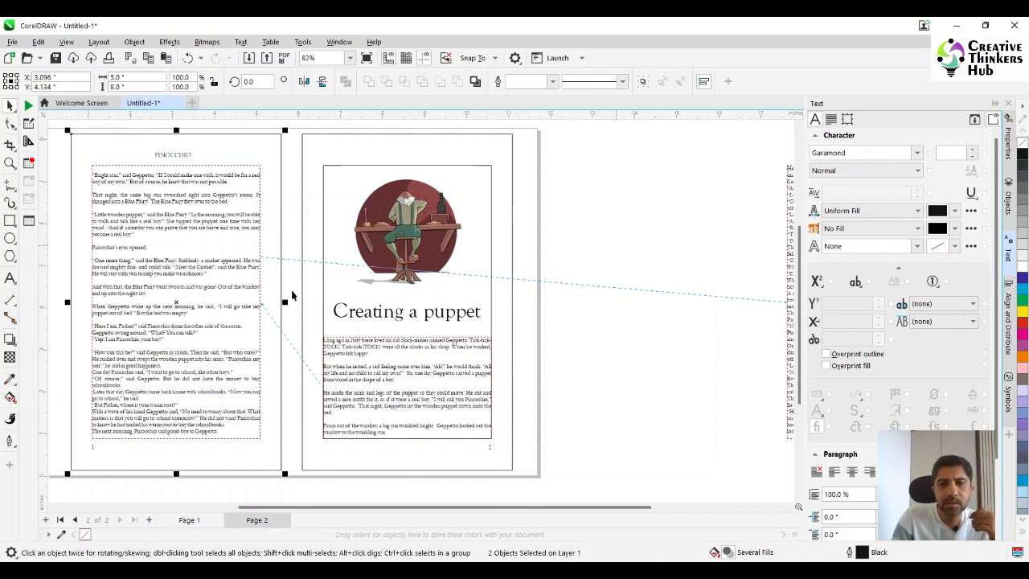
- Set the opening letter "L" of the right page's first paragraph to 20 pt and clear the selection
click(11, 163)
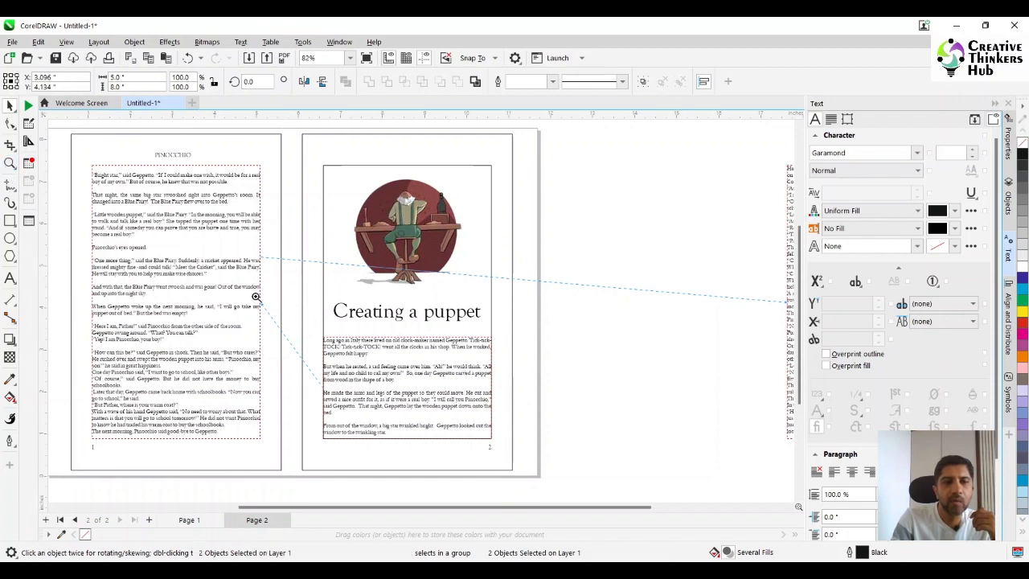
drag(341, 338, 522, 449)
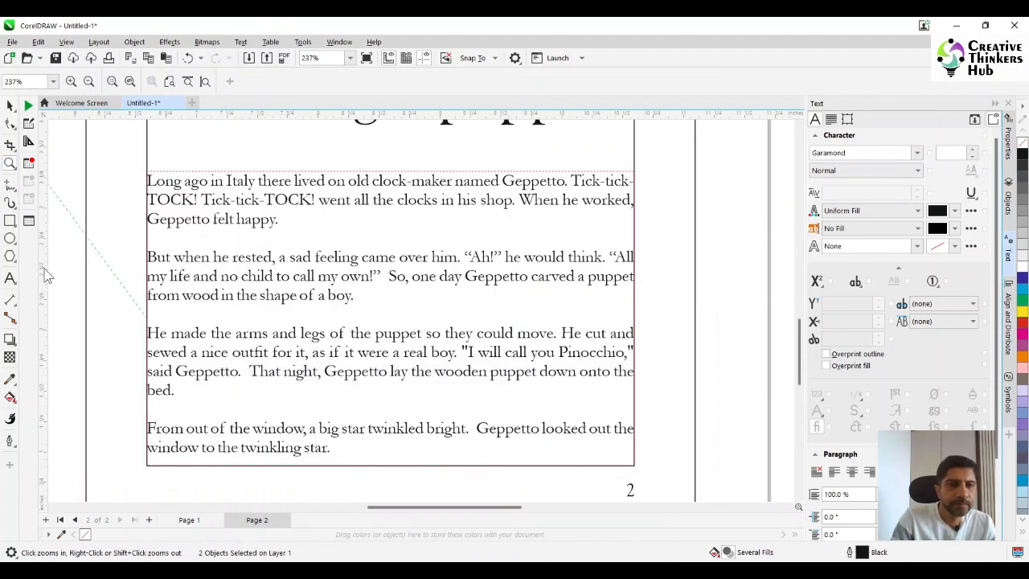
click(11, 277)
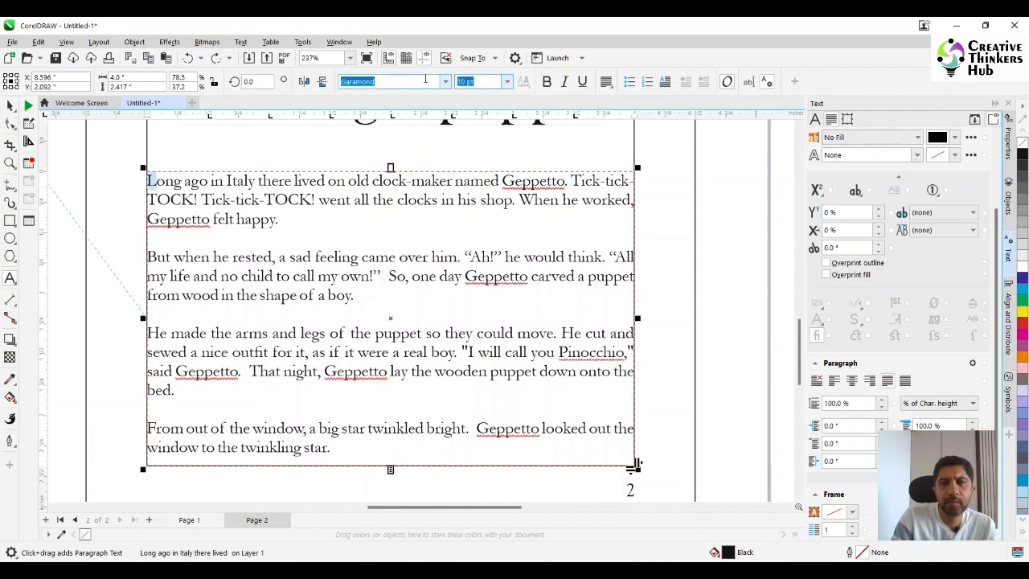
text(20)
key(Return)
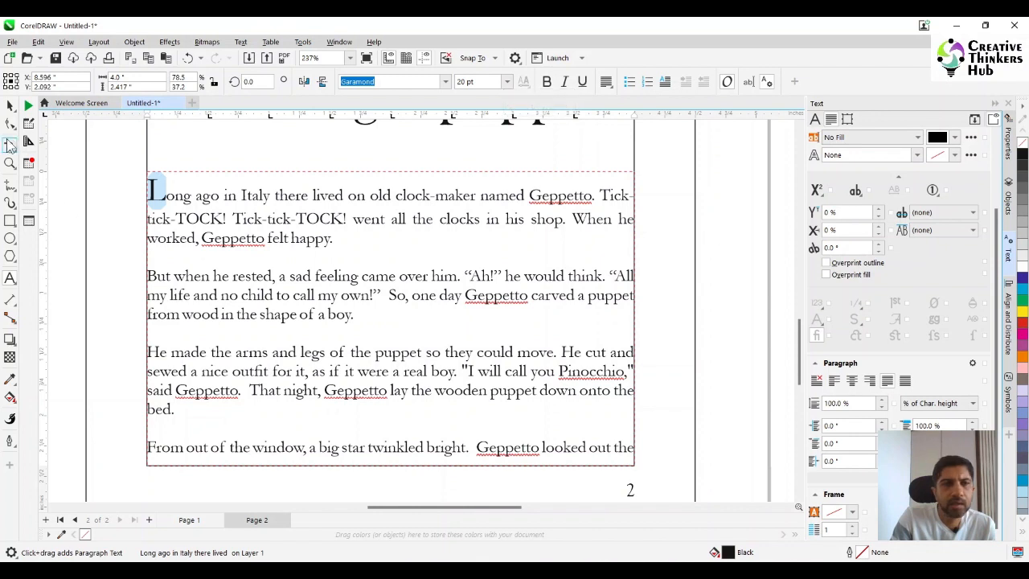
click(9, 107)
click(727, 242)
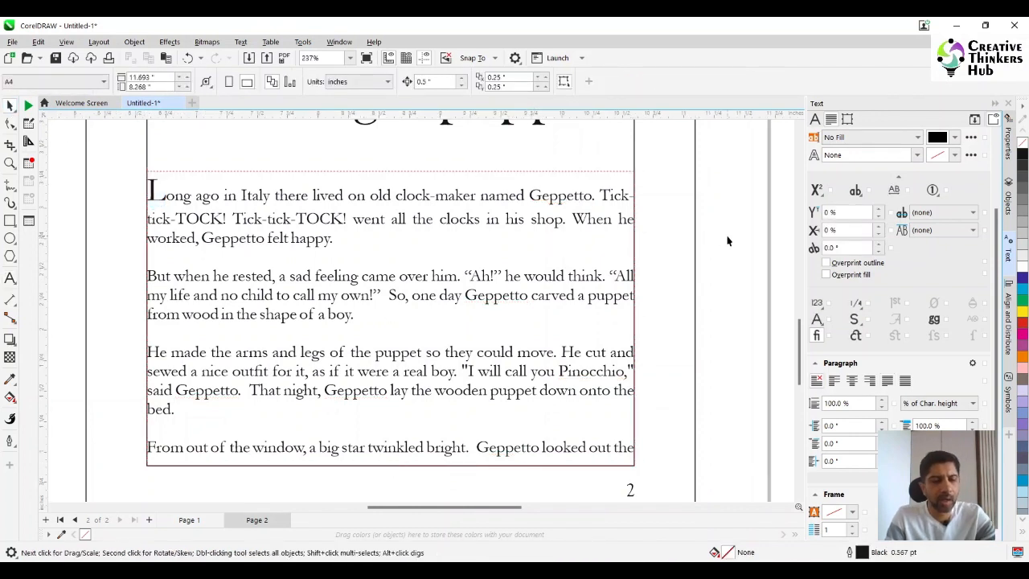
- Delete the enlarged letter "L" from the start of the first paragraph under the "Creating a puppet" heading
scroll(464, 296, down, 2)
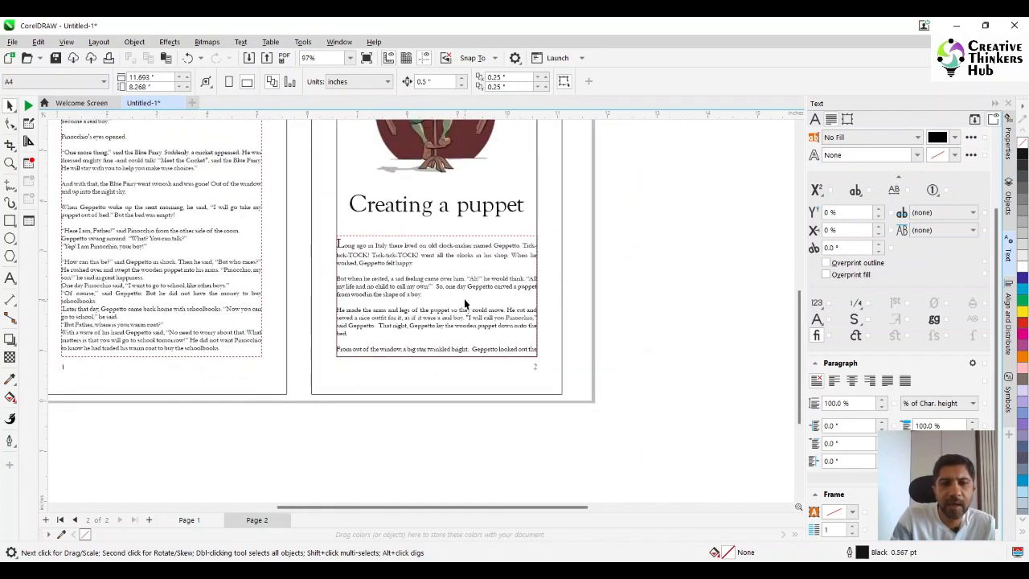
scroll(464, 298, up, 1)
click(9, 164)
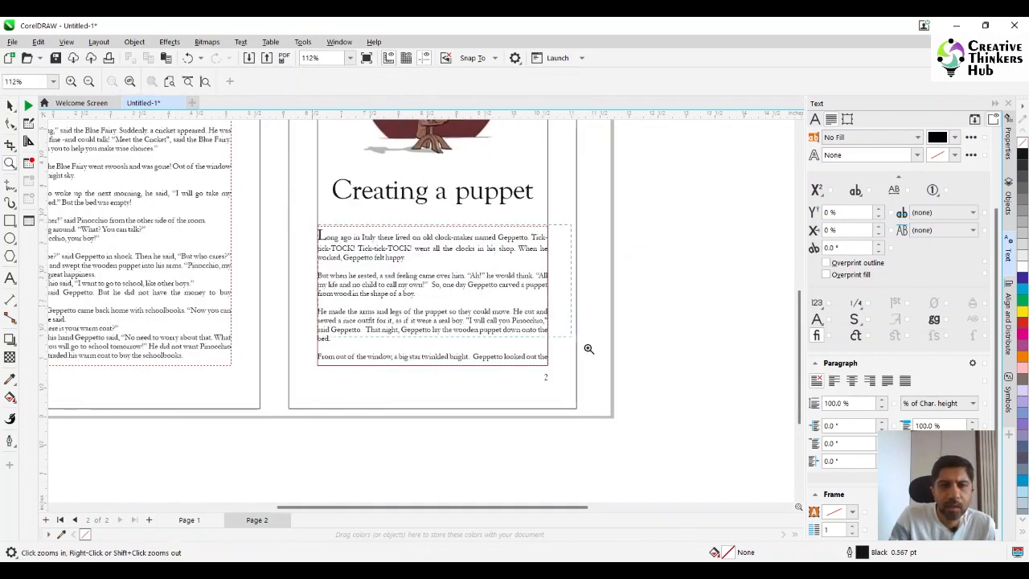
drag(589, 348, 609, 364)
drag(477, 514, 454, 514)
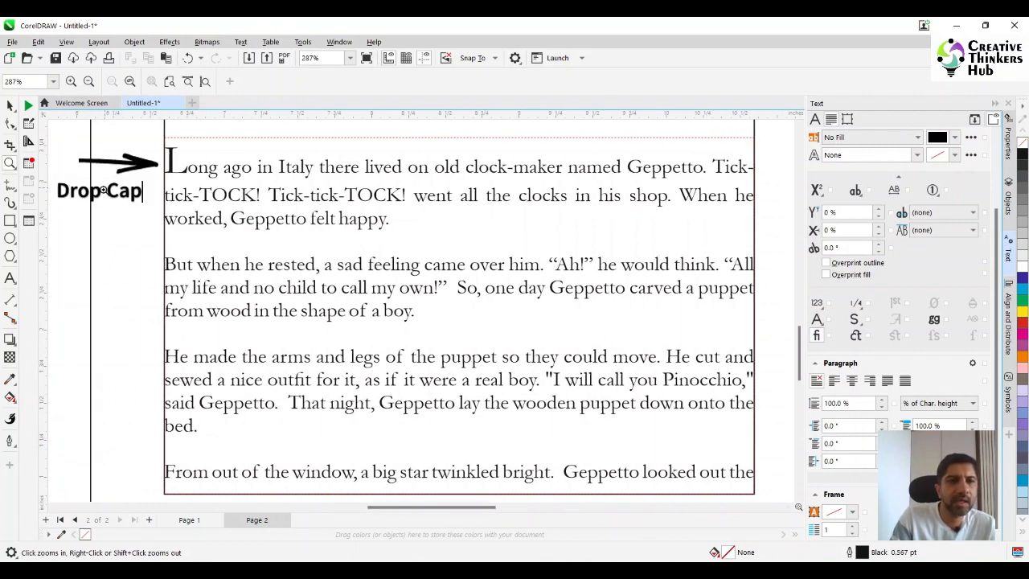
click(10, 277)
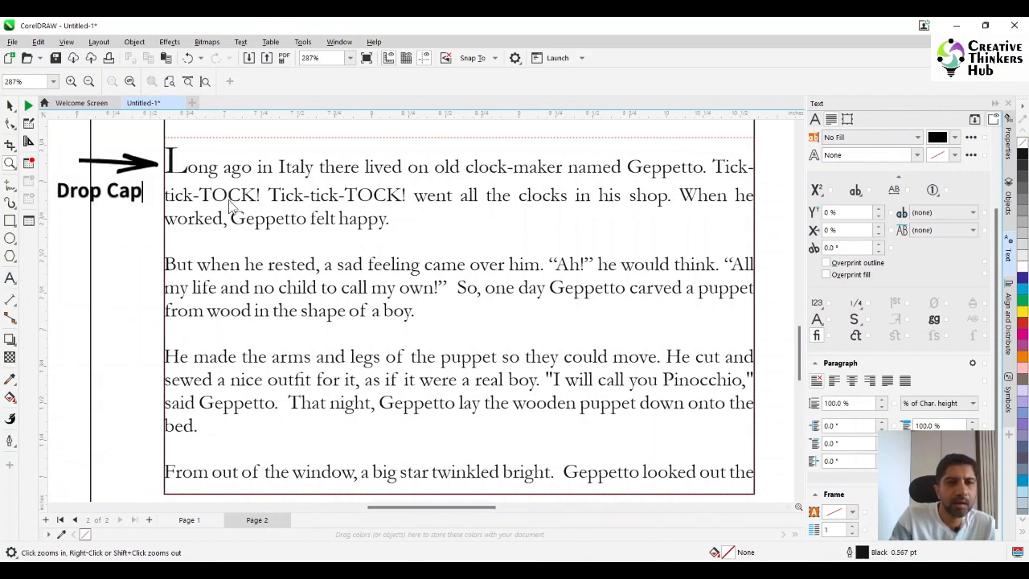
click(186, 169)
key(BackSpace)
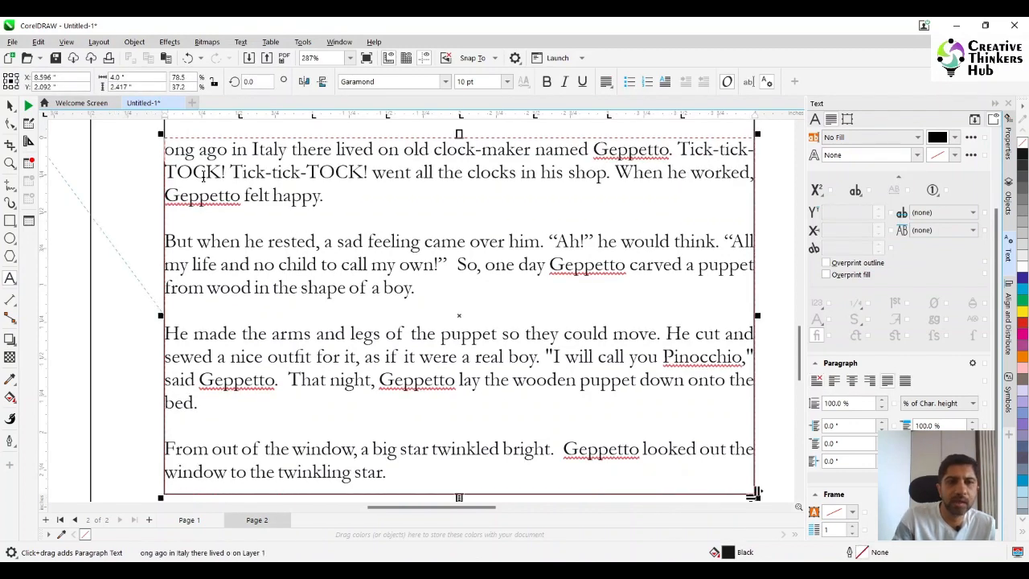
- Set both the left indent and the first-line indent of the right page's first paragraph to 0.3 in
key(shift+Down)
key(shift+Down)
key(shift+Down)
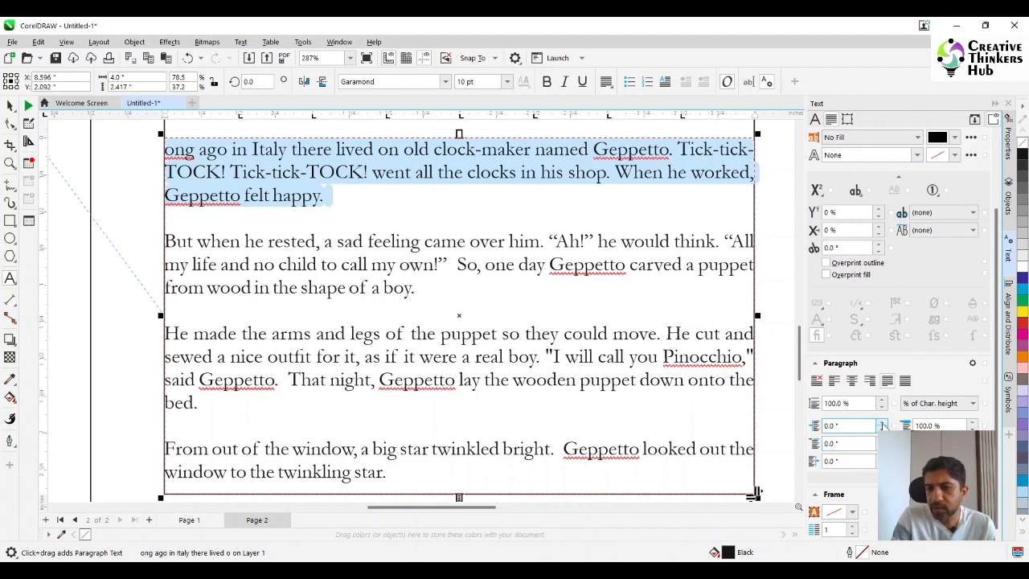
click(882, 424)
click(882, 423)
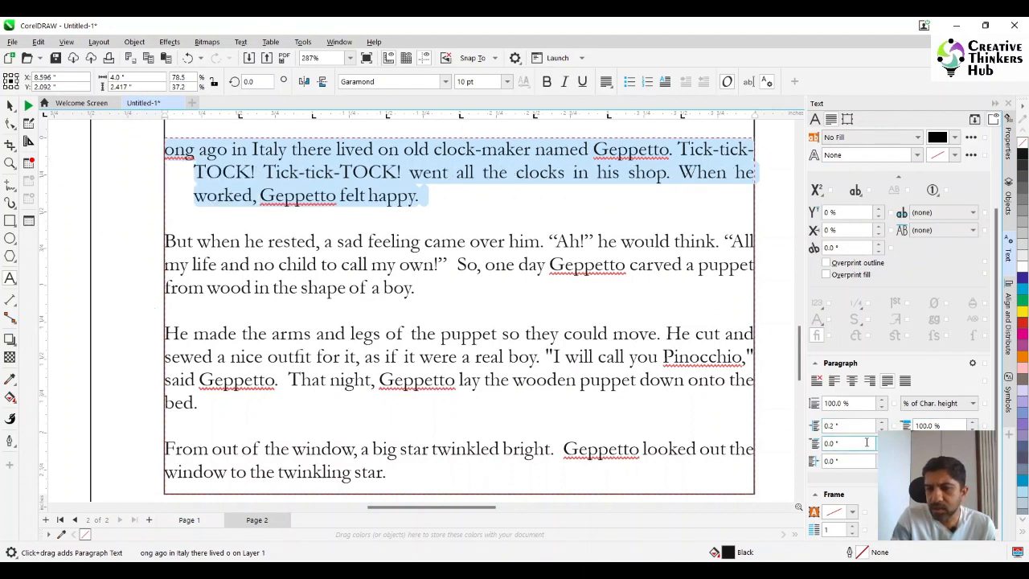
click(882, 440)
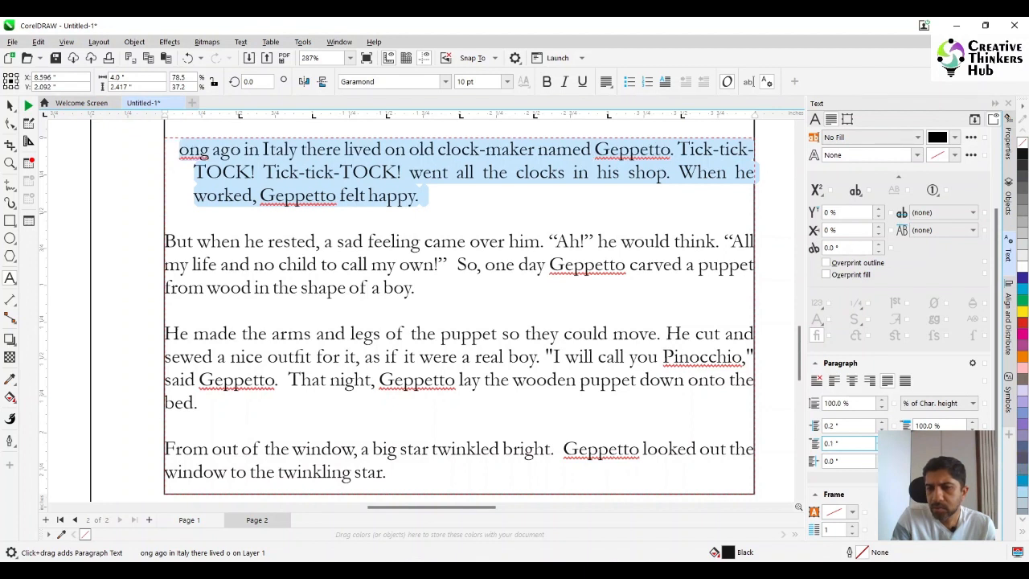
click(881, 441)
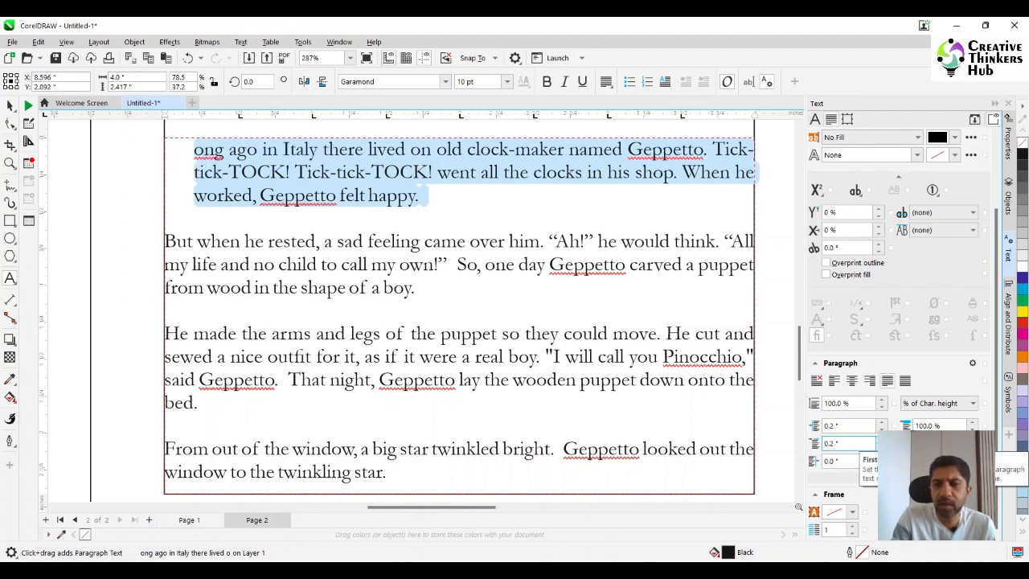
click(882, 423)
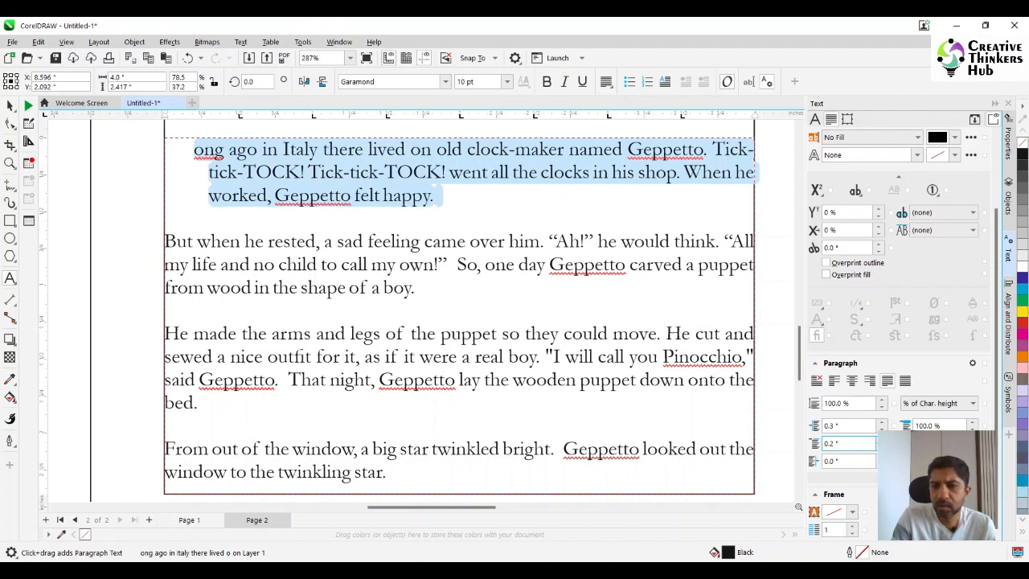
click(882, 439)
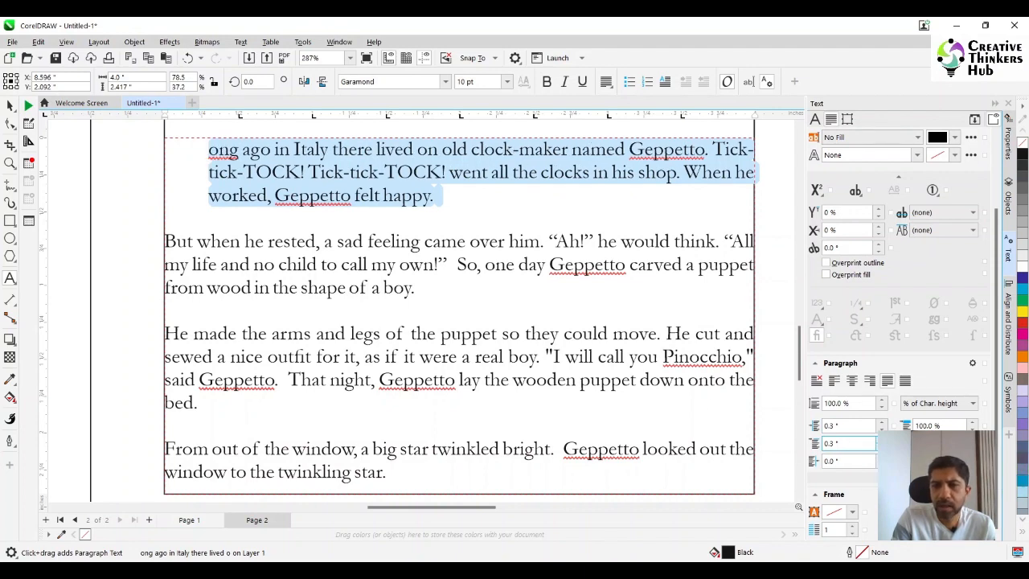
- Add a separate letter "L" as artistic text in the margin beside the first paragraph and set its font to Garamond
click(99, 175)
text(L)
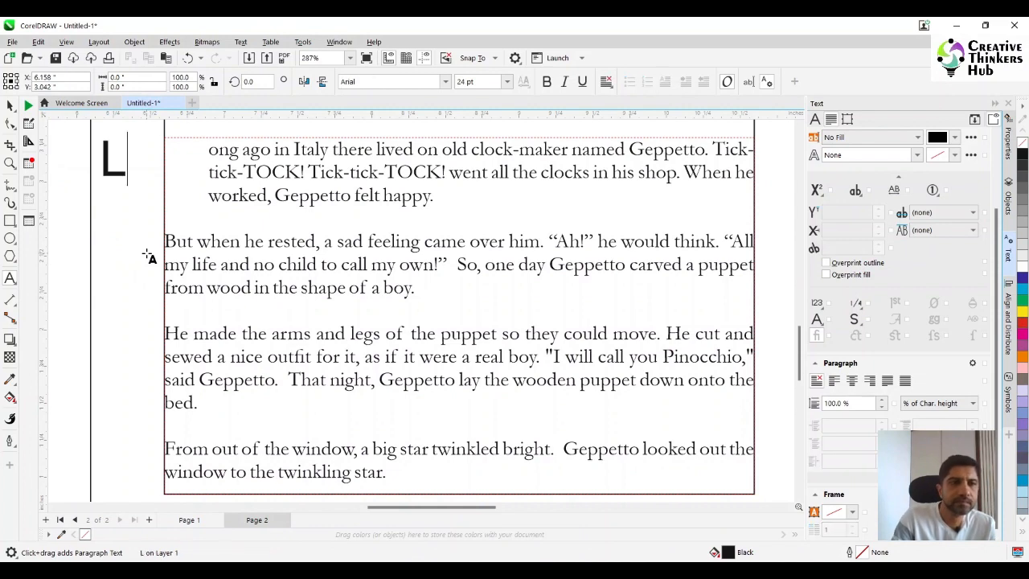
key(ctrl+space)
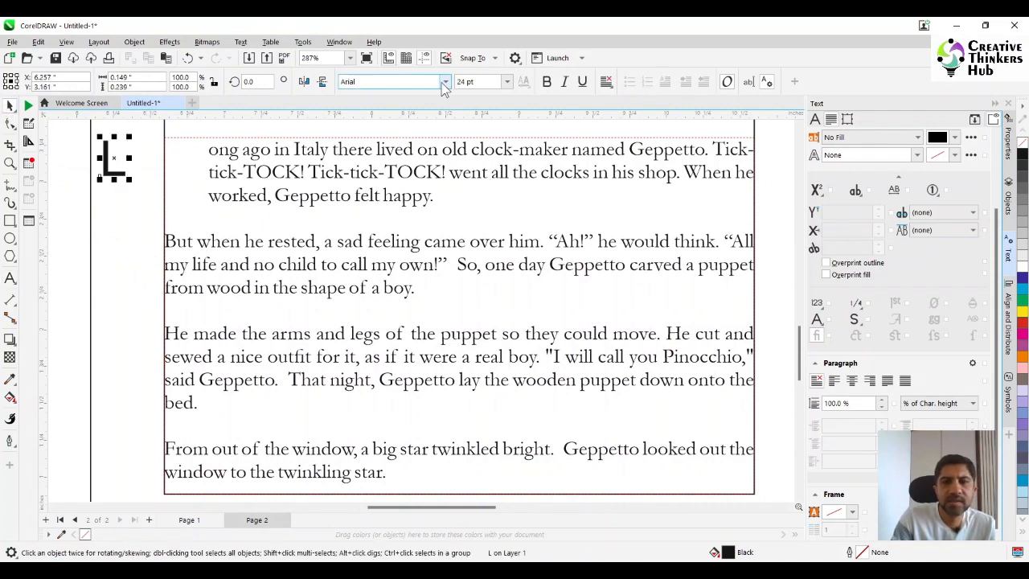
click(445, 81)
click(439, 120)
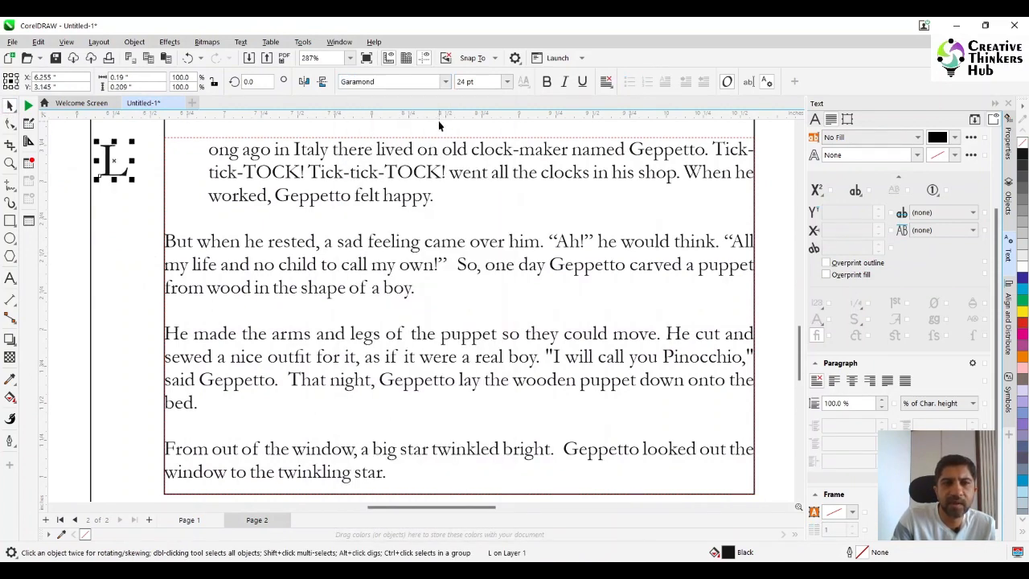
- Move the separate "L" into the indented space before "ong ago", flush with the text frame's left edge
click(380, 156)
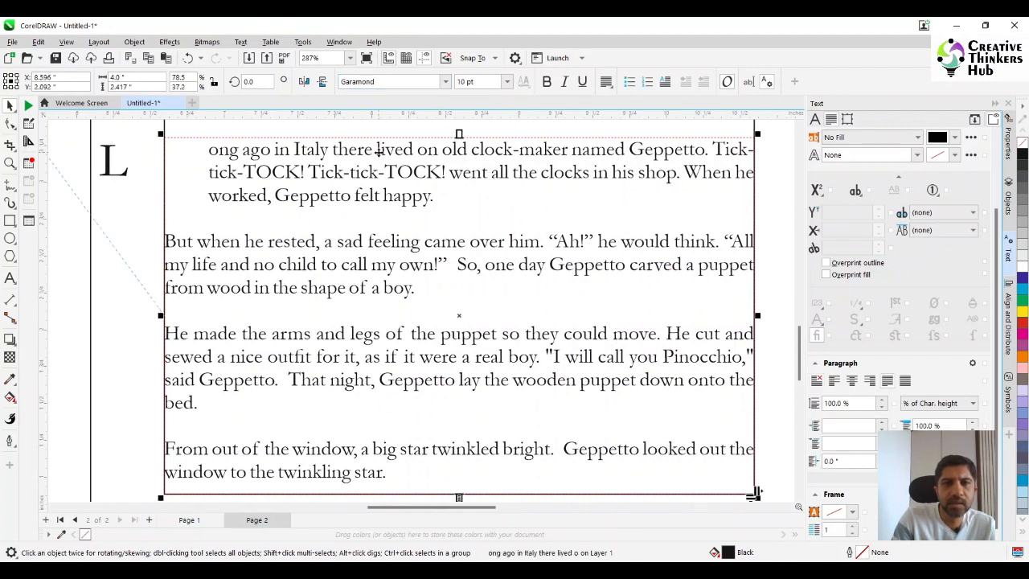
click(110, 167)
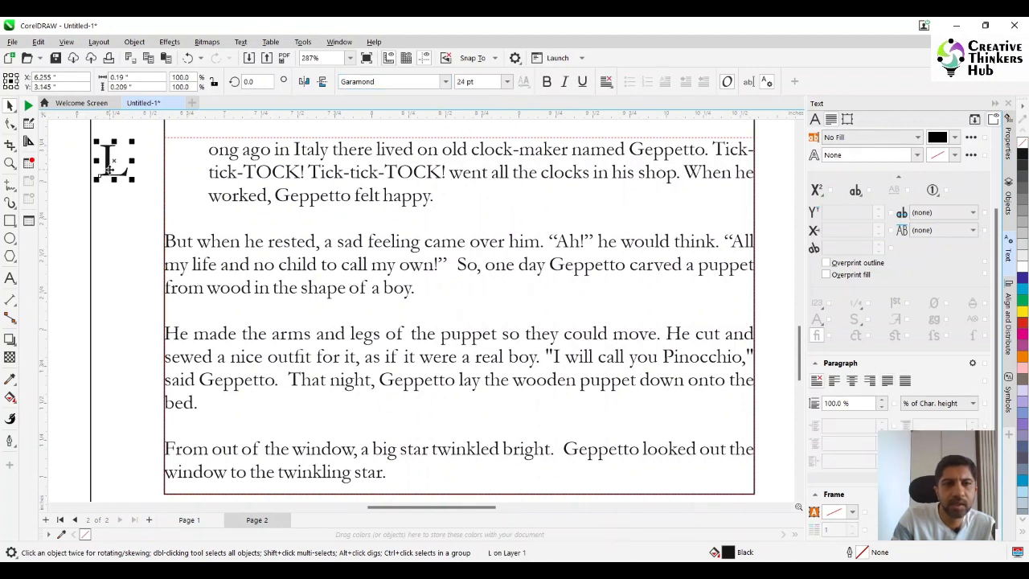
drag(115, 163, 184, 165)
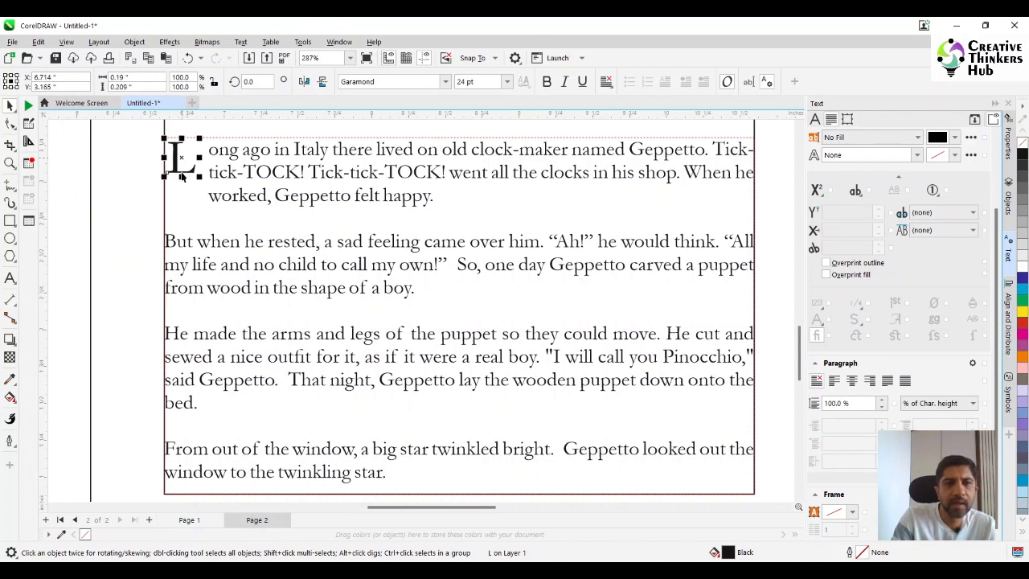
click(187, 199)
shift+click(186, 195)
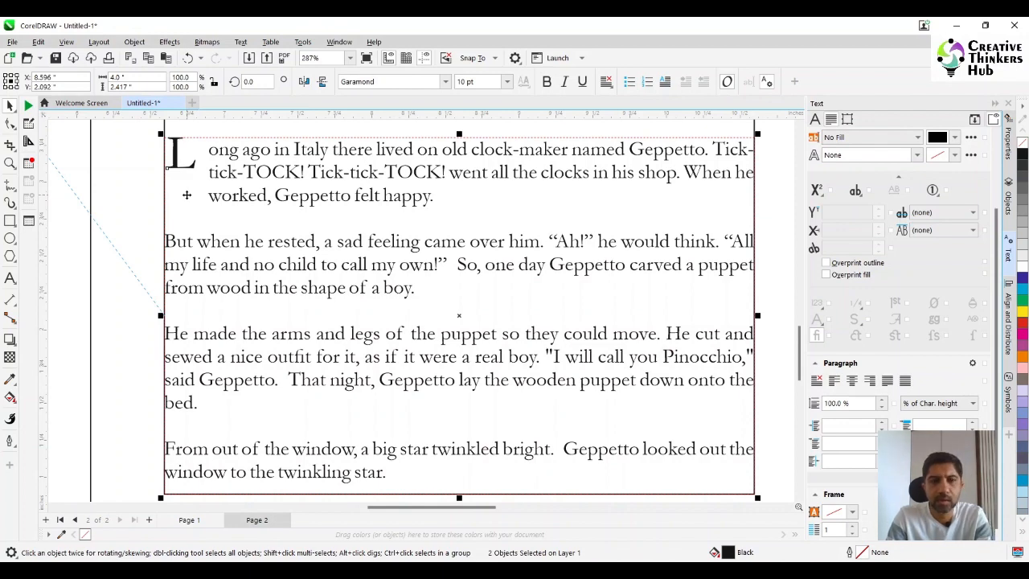
click(76, 170)
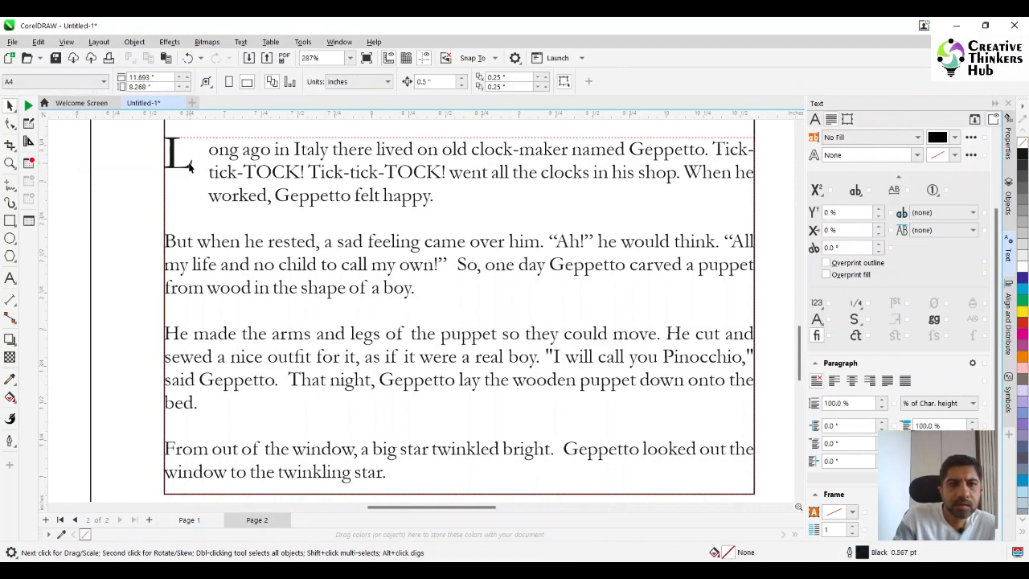
click(180, 161)
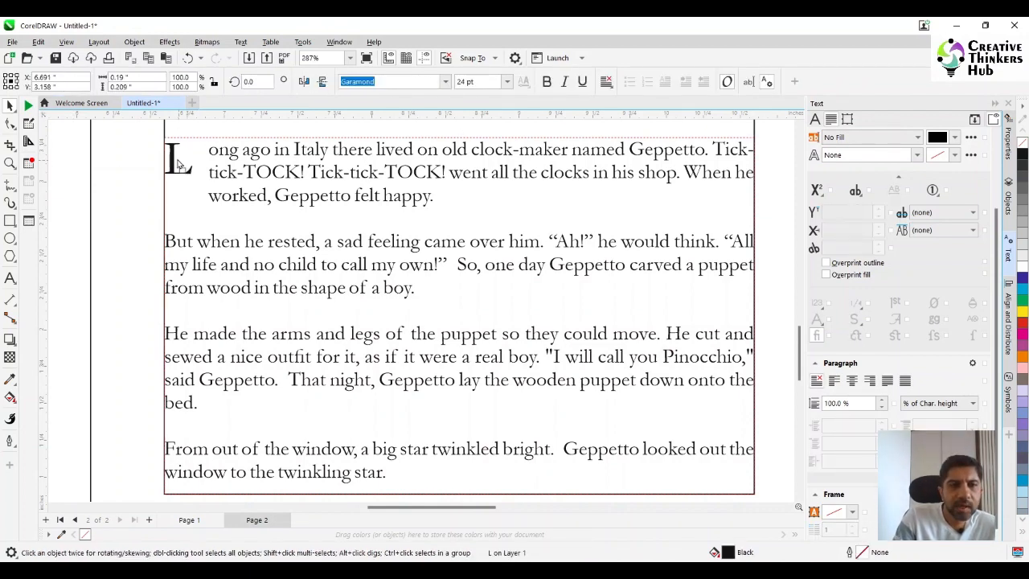
- Reduce the first paragraph's left indent and first-line indent to 0.2 in
click(179, 175)
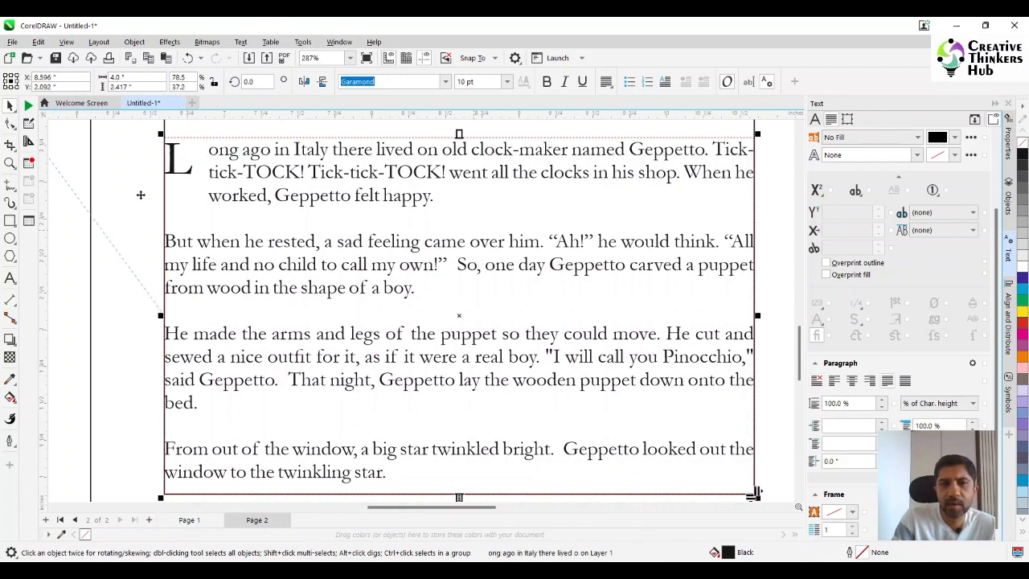
click(9, 277)
drag(439, 194, 207, 149)
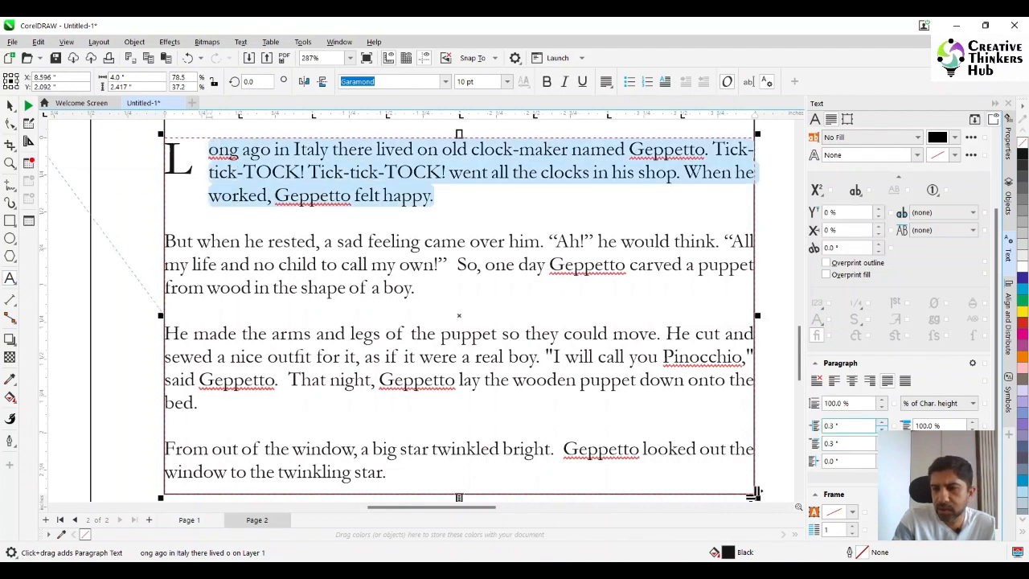
click(882, 430)
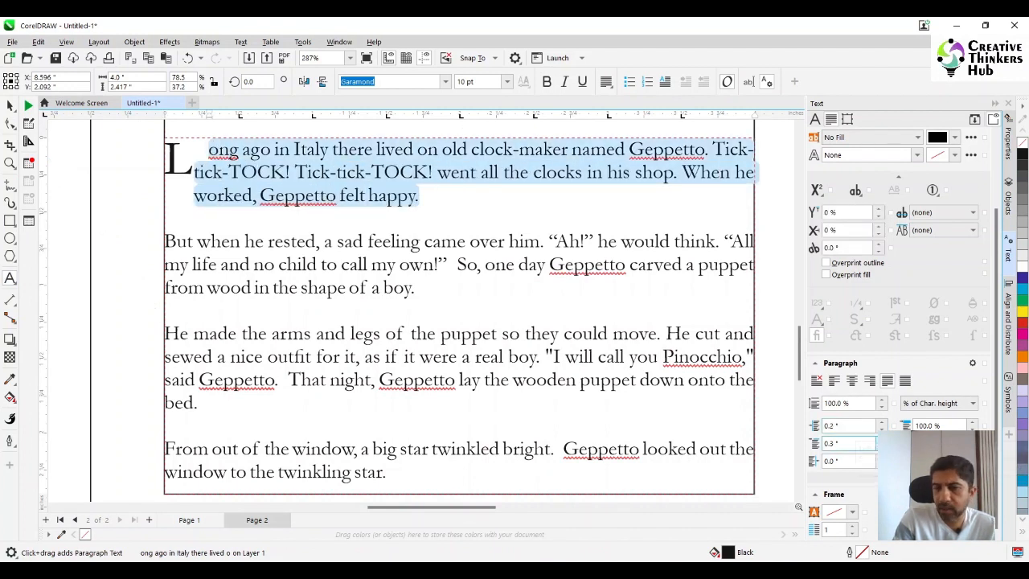
click(882, 447)
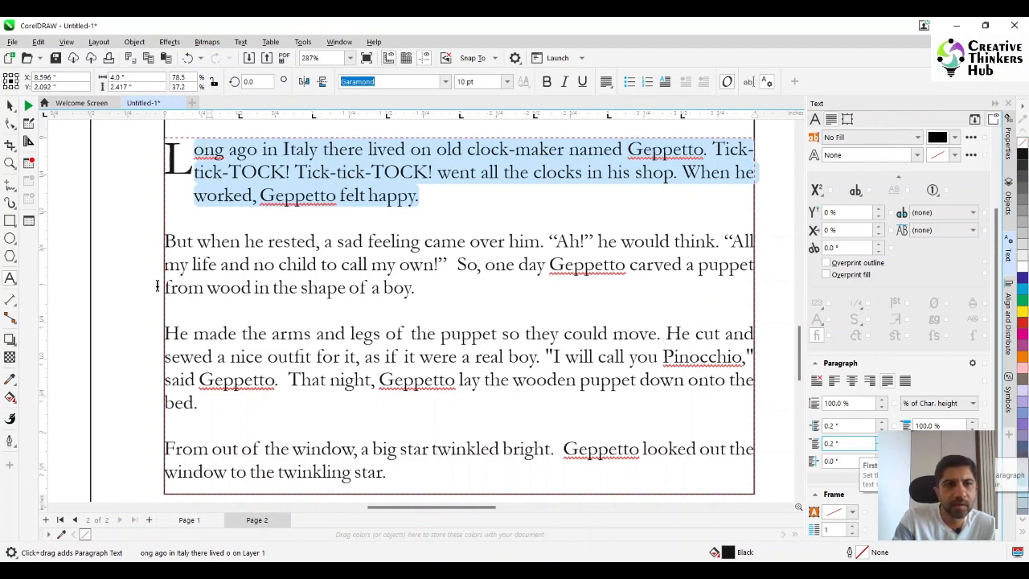
- Scale the drop cap "L" proportionally to about 46 pt so it spans the first paragraph's three lines
click(11, 105)
click(178, 165)
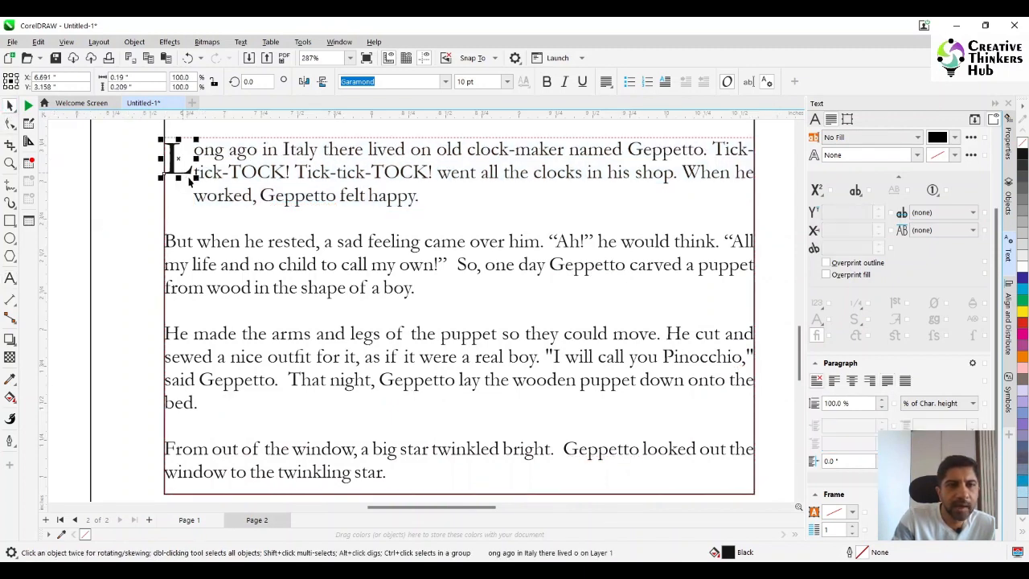
mouse_move(208, 203)
mouse_down()
mouse_move(224, 227)
mouse_move(209, 216)
mouse_up()
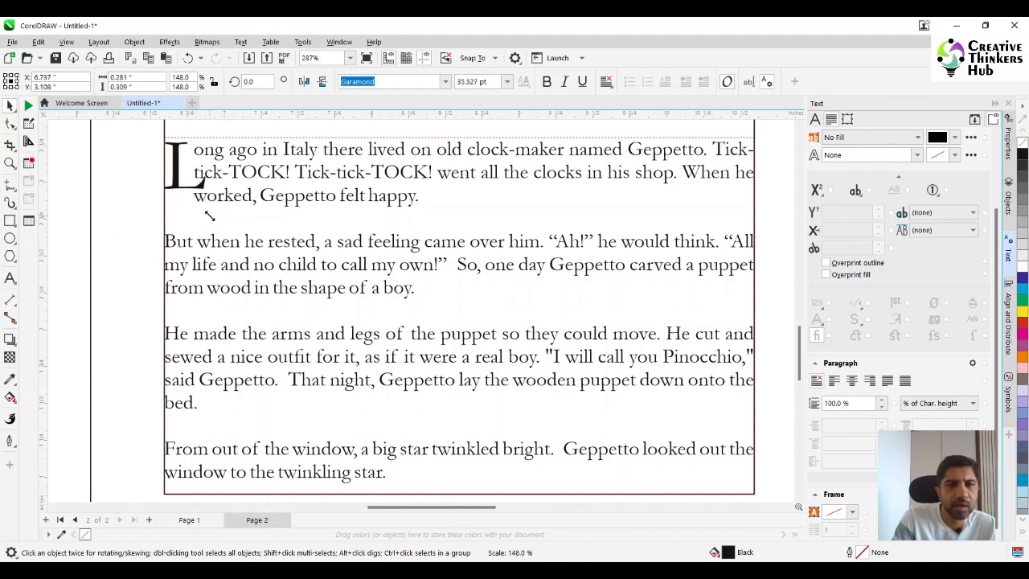
drag(209, 216, 220, 224)
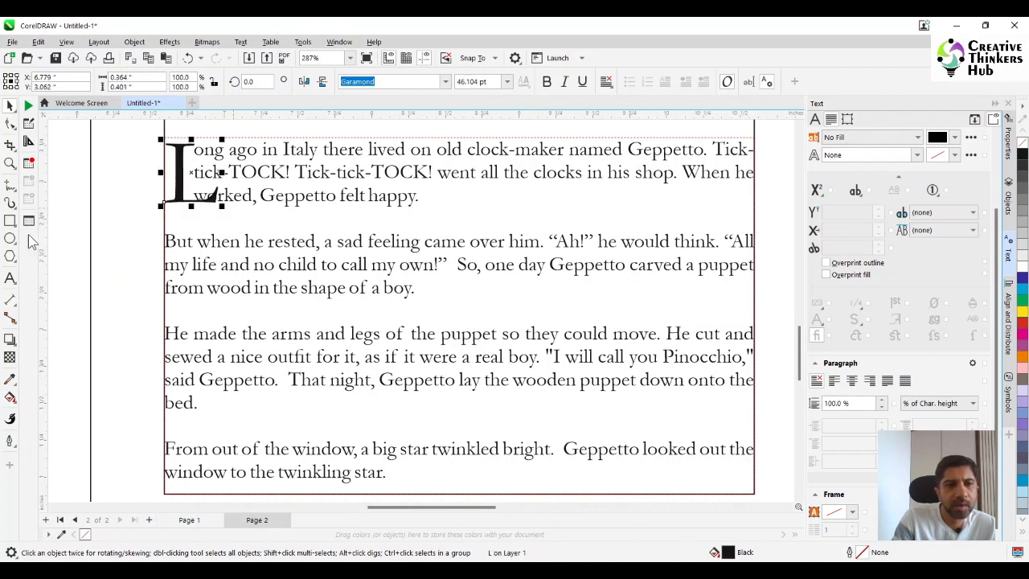
- Set the first paragraph's left indent and first-line indent to 0.4 in to clear the drop cap "L"
click(288, 201)
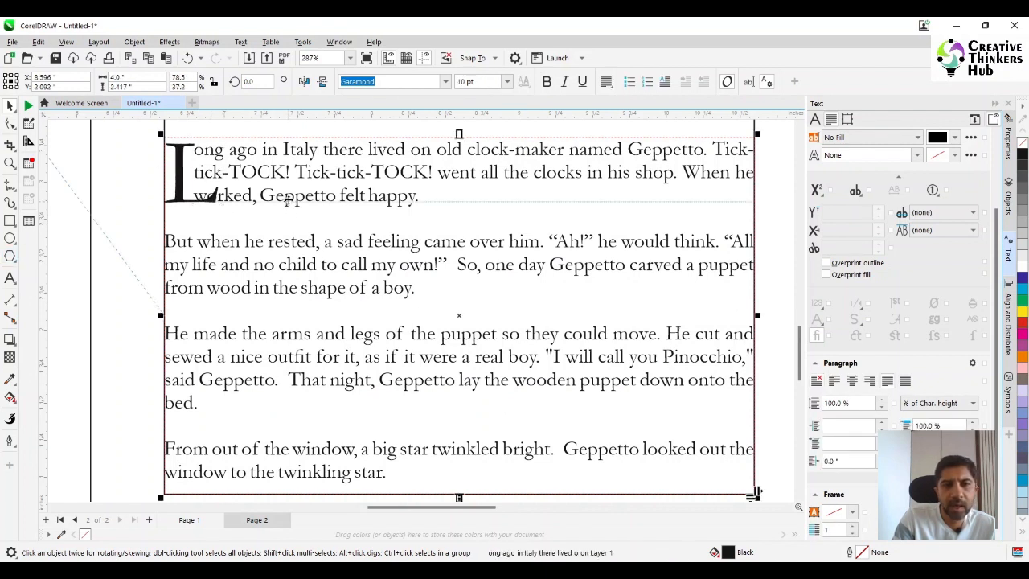
click(11, 278)
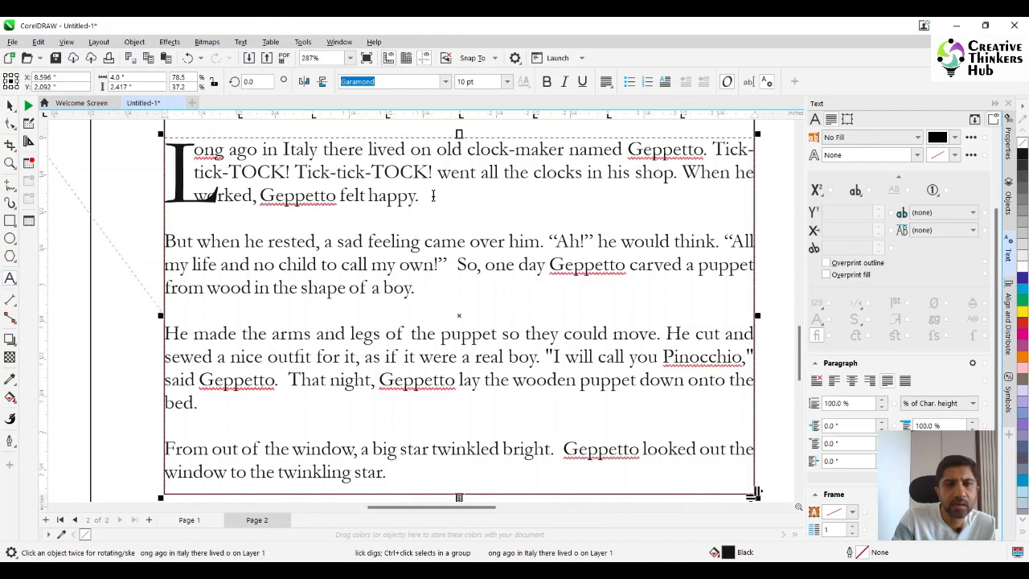
triple_click(292, 187)
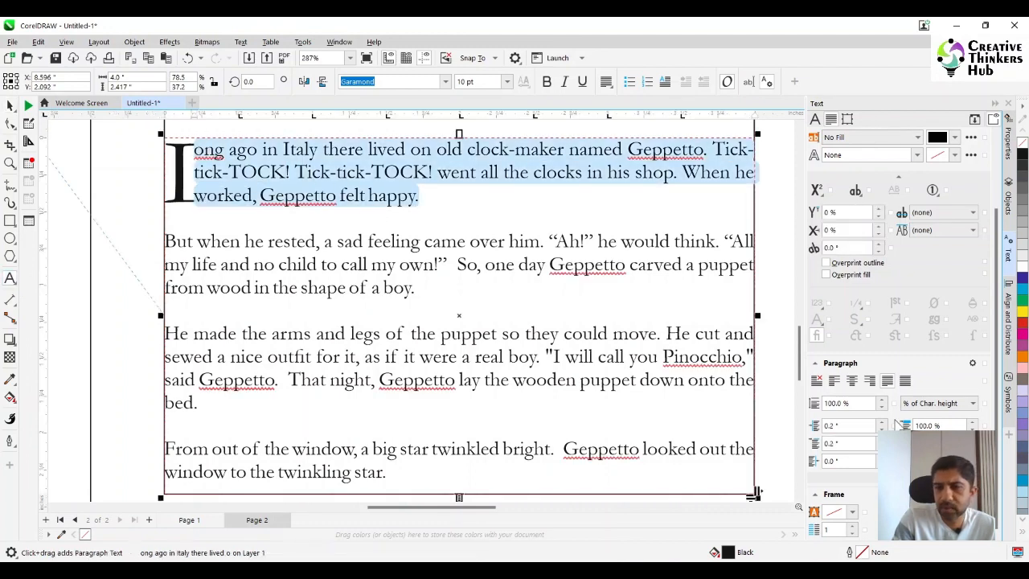
click(882, 423)
click(882, 423)
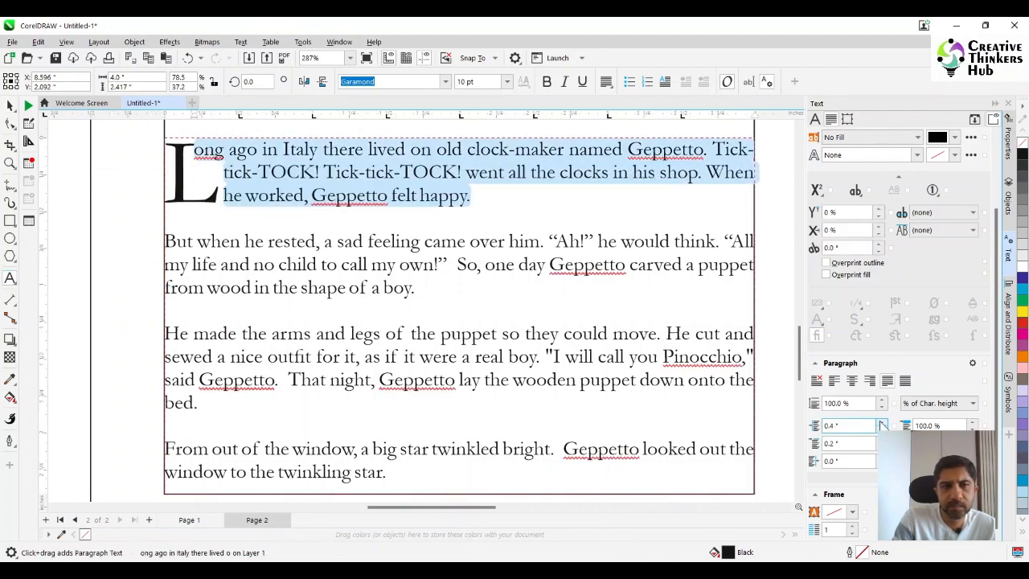
click(882, 441)
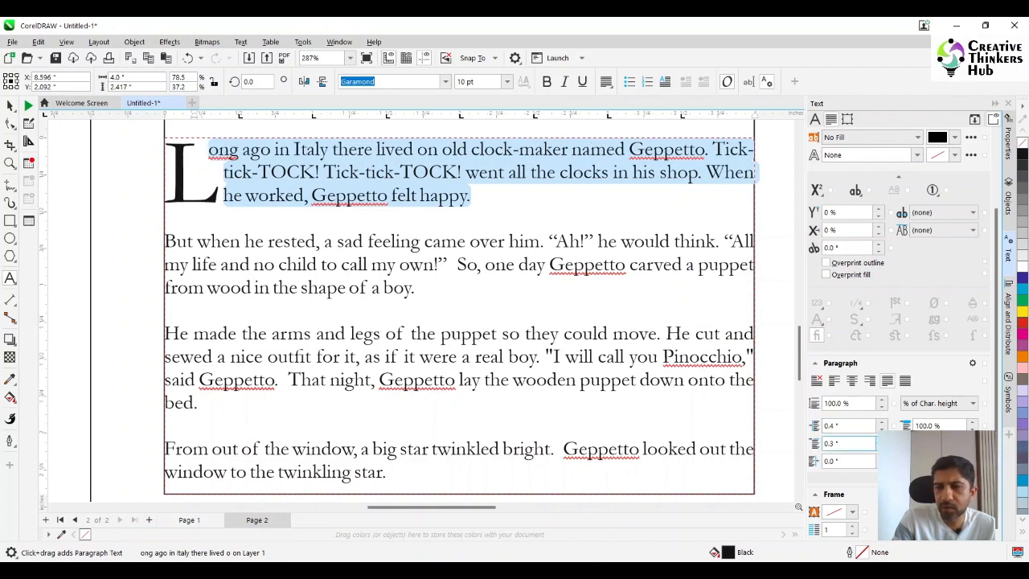
click(882, 440)
click(10, 107)
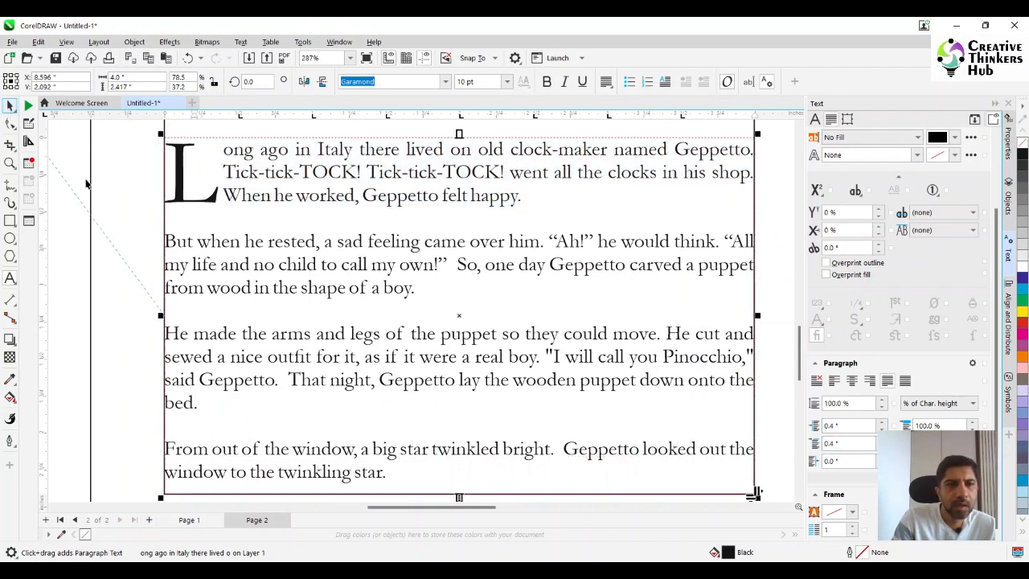
- Undo the separate drop cap and its paragraph indents, back to the enlarged inline "L" in "Long ago in Italy"
scroll(376, 339, down, 3)
scroll(375, 340, down, 2)
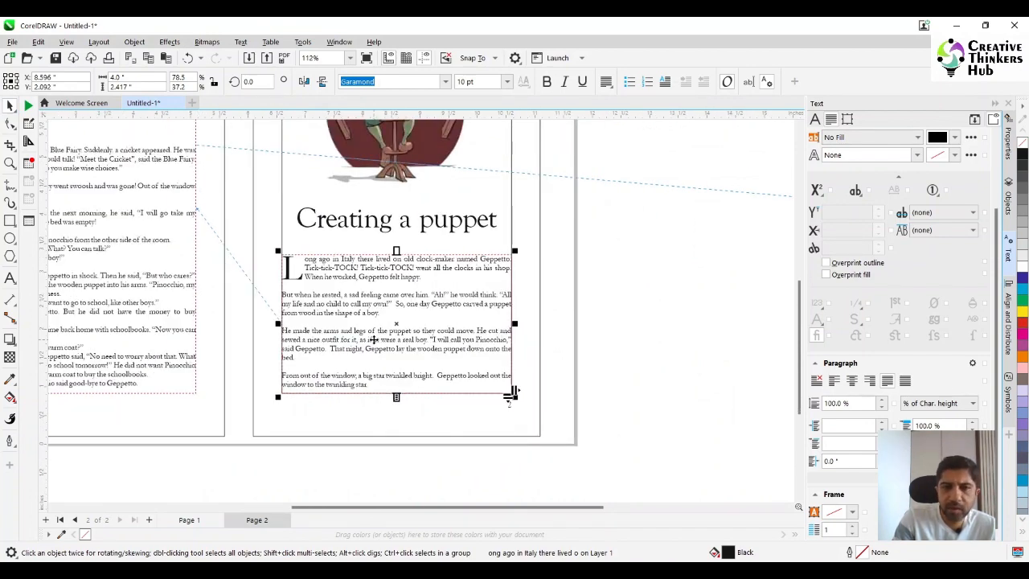
scroll(373, 340, down, 2)
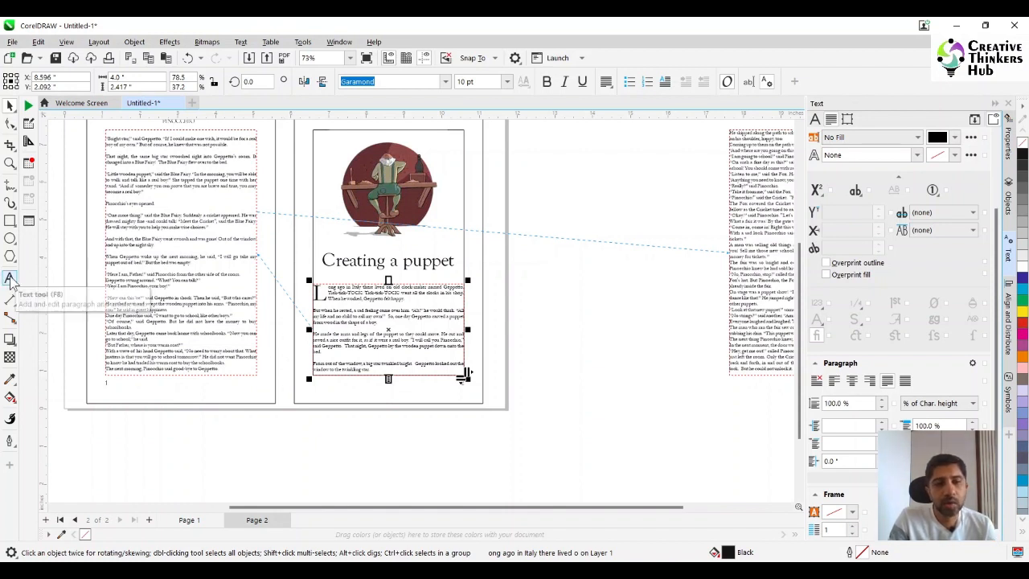
key(ctrl+z)
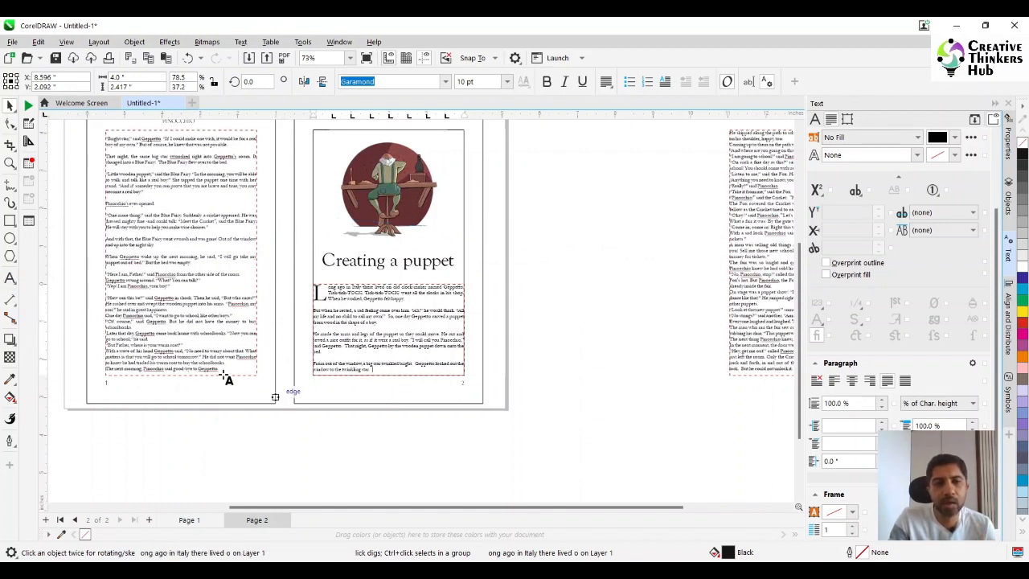
click(531, 290)
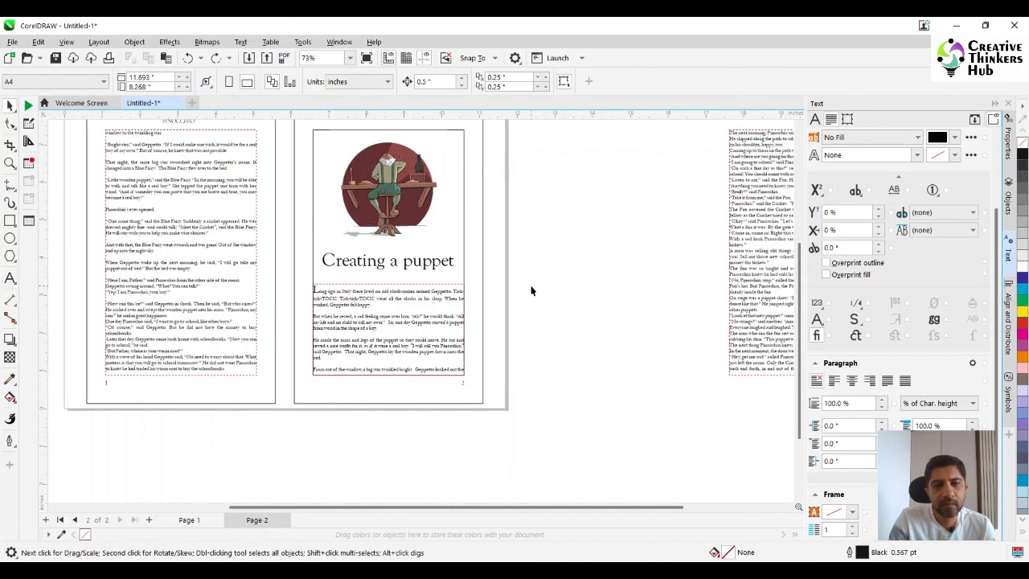
click(9, 165)
drag(304, 266, 466, 342)
scroll(399, 354, down, 1)
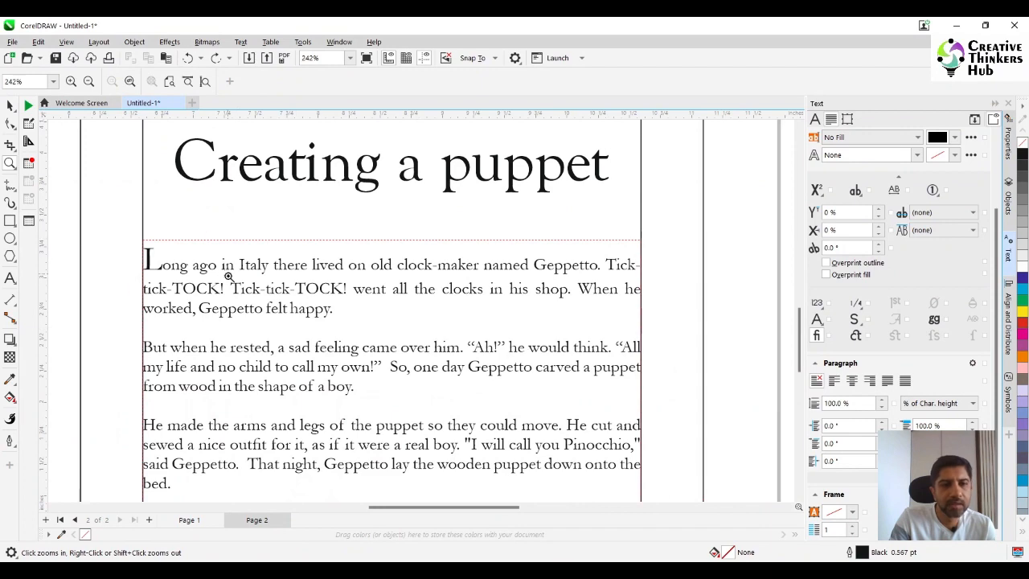
scroll(419, 337, down, 2)
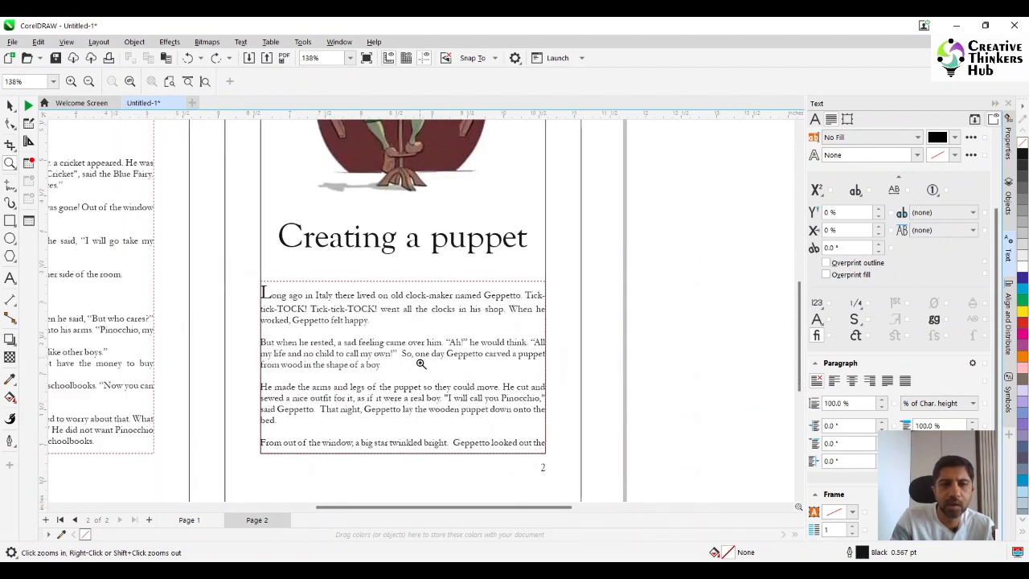
scroll(413, 387, down, 2)
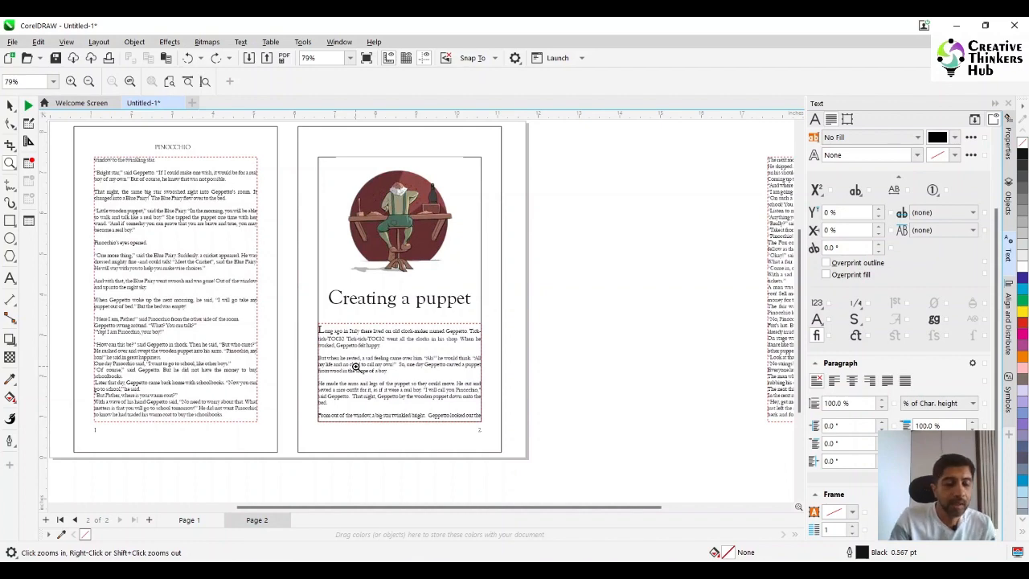
scroll(438, 346, down, 1)
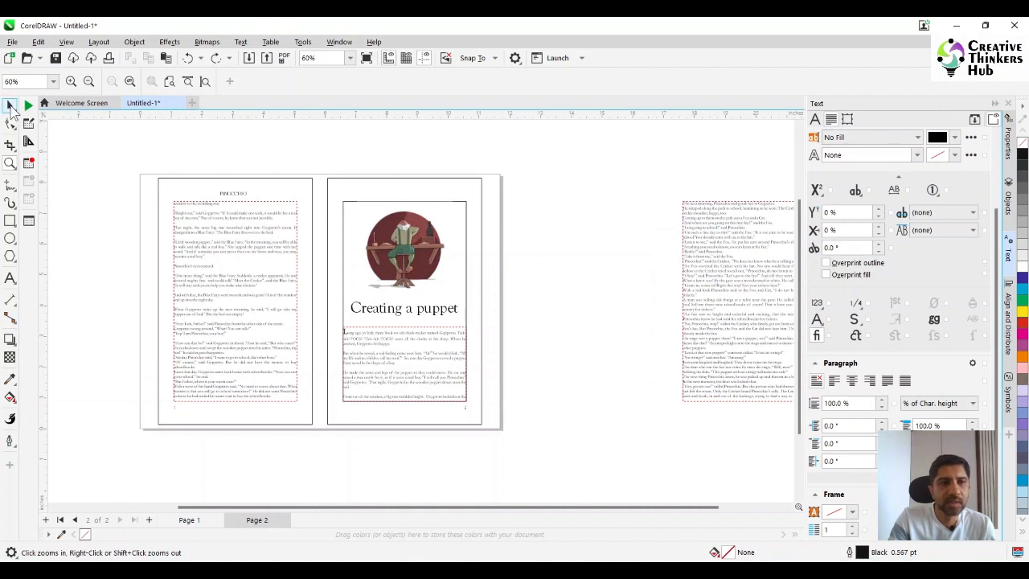
click(10, 107)
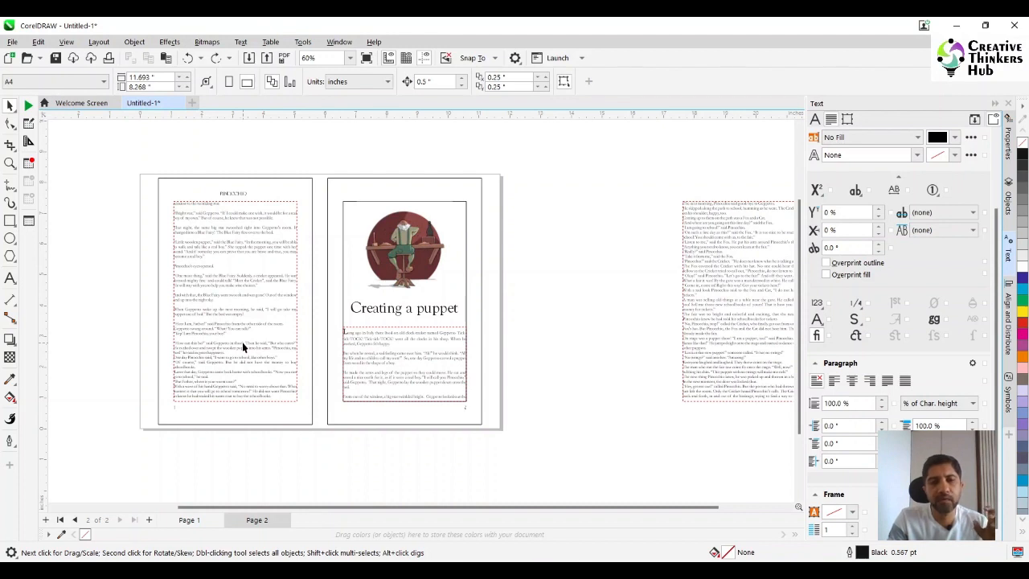
- Change the font of the "PINOCCHIO" running head above the first page's text to Verdana
click(385, 356)
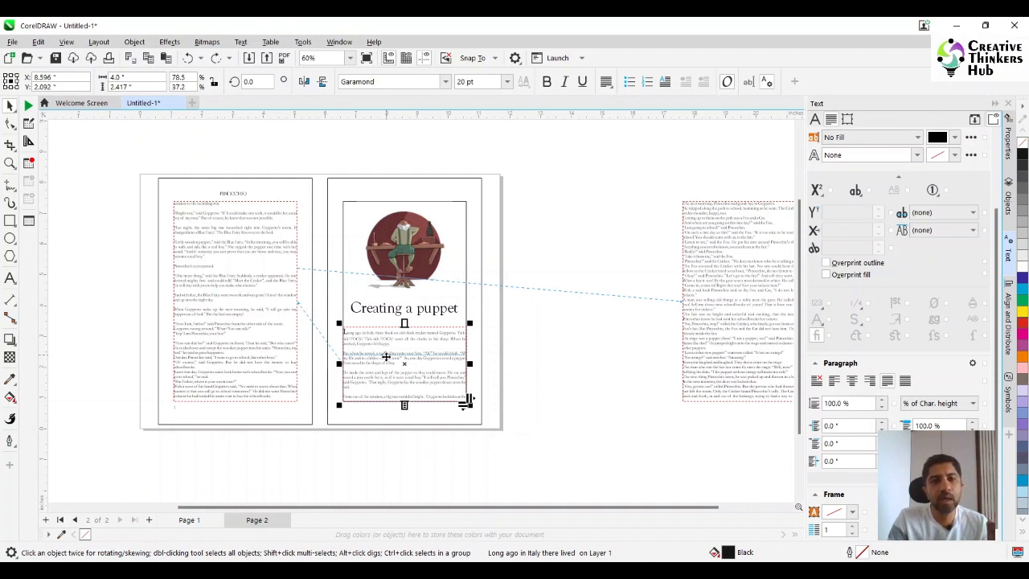
click(235, 195)
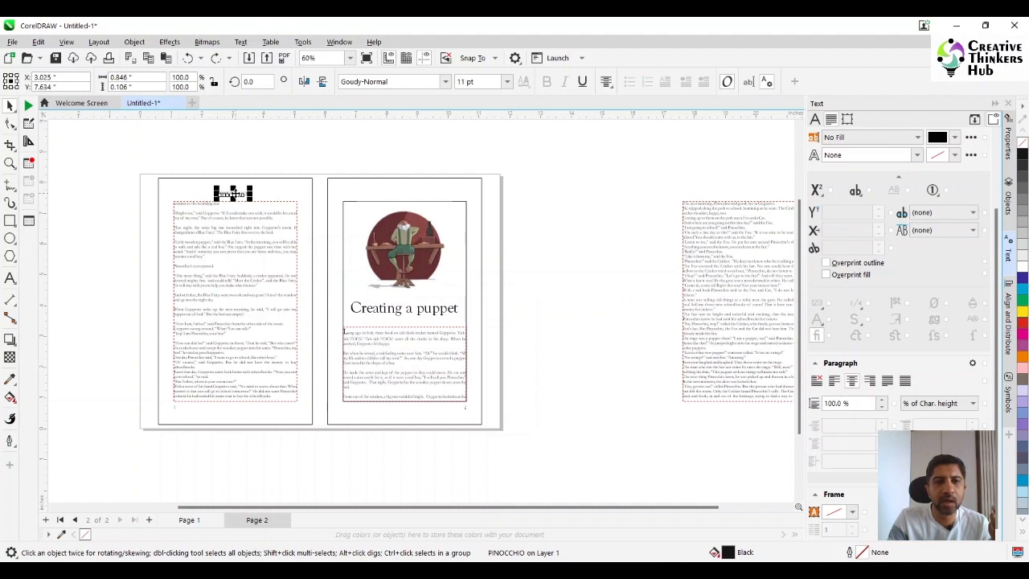
click(407, 82)
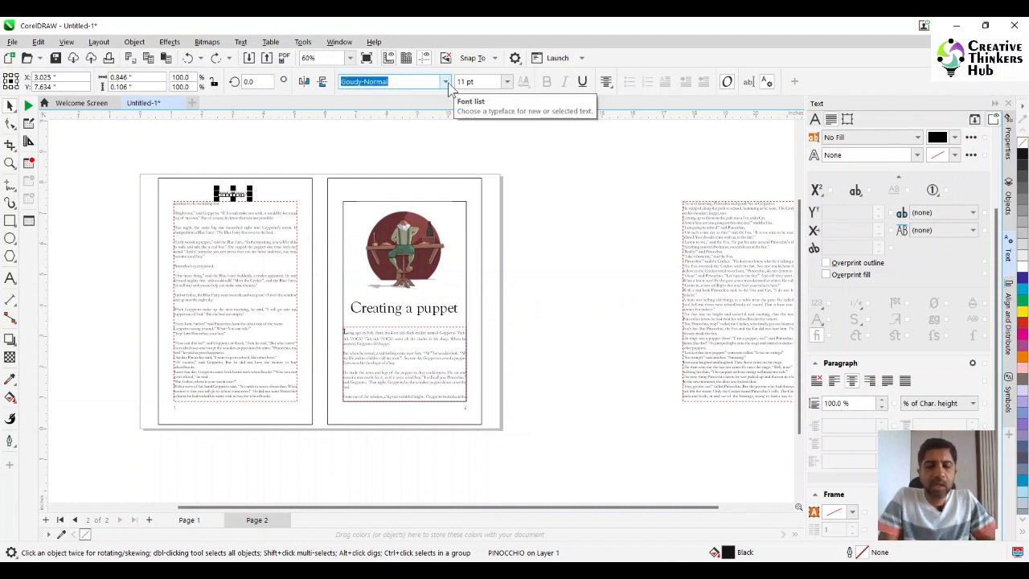
text(Verdana)
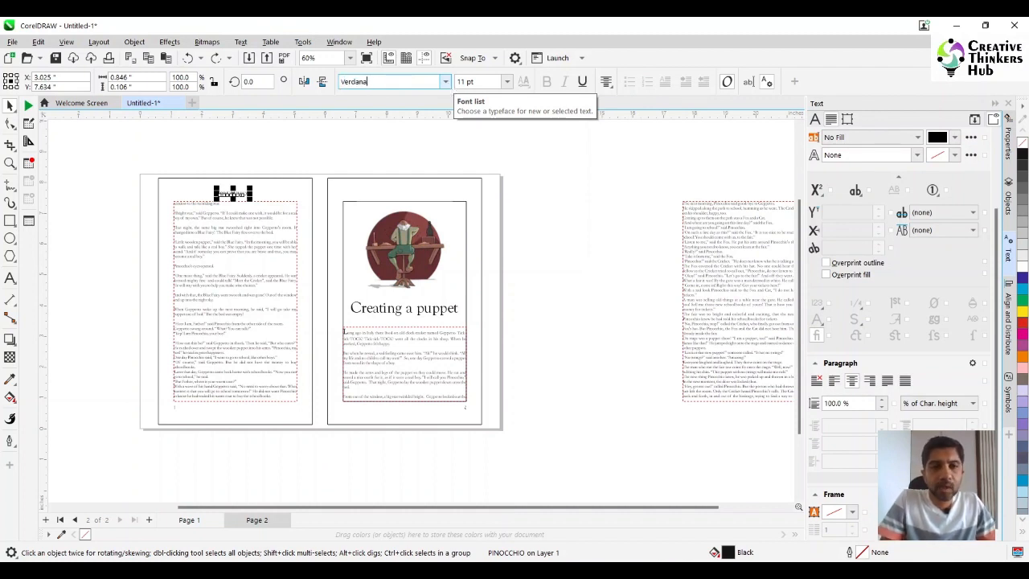
key(Return)
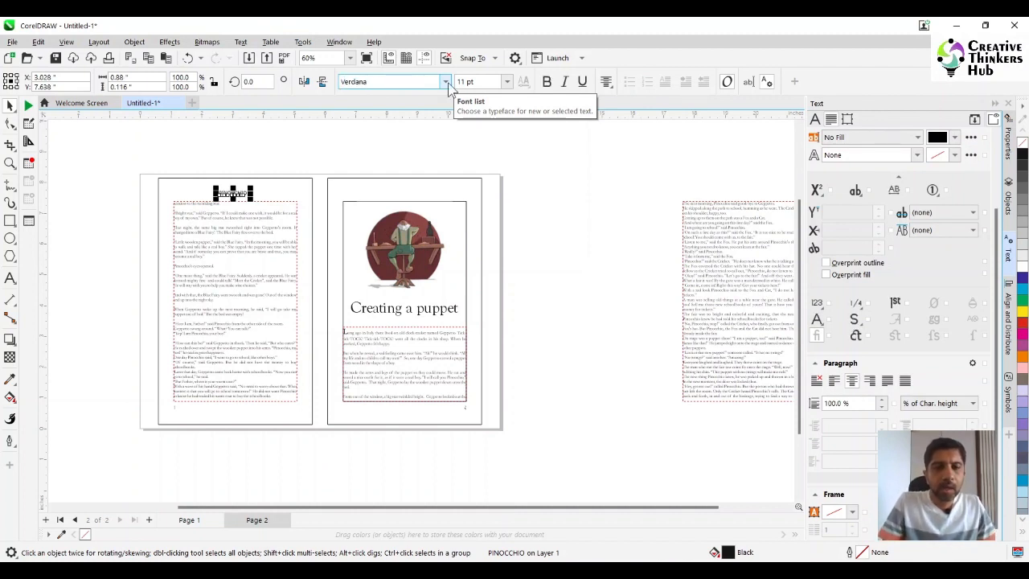
click(10, 162)
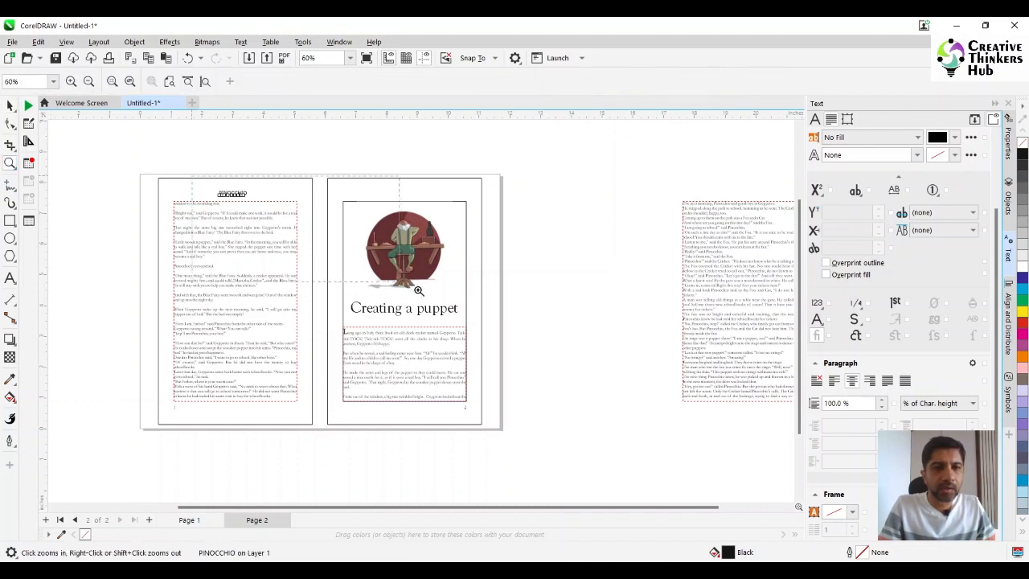
drag(187, 177, 432, 298)
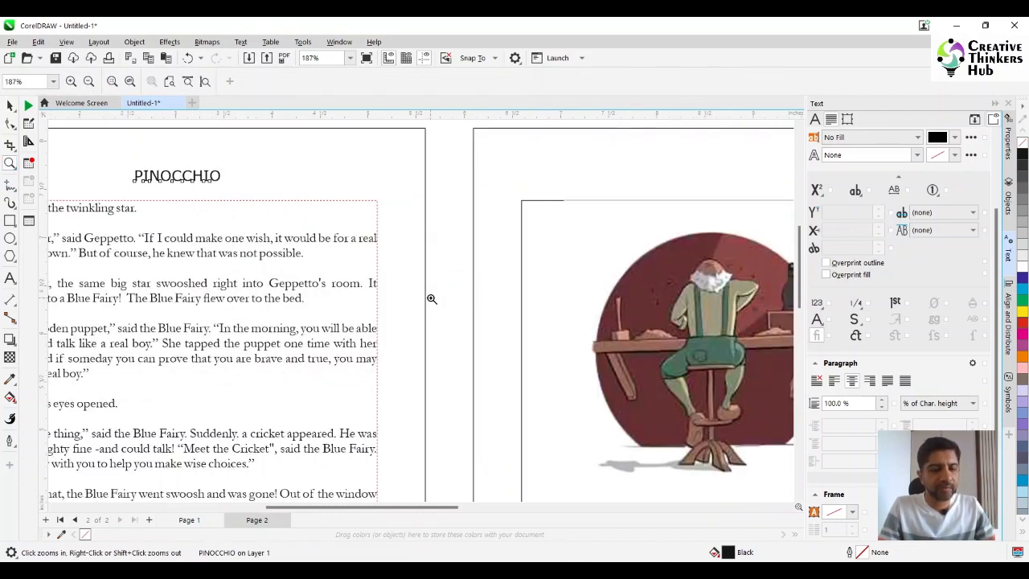
scroll(432, 298, down, 2)
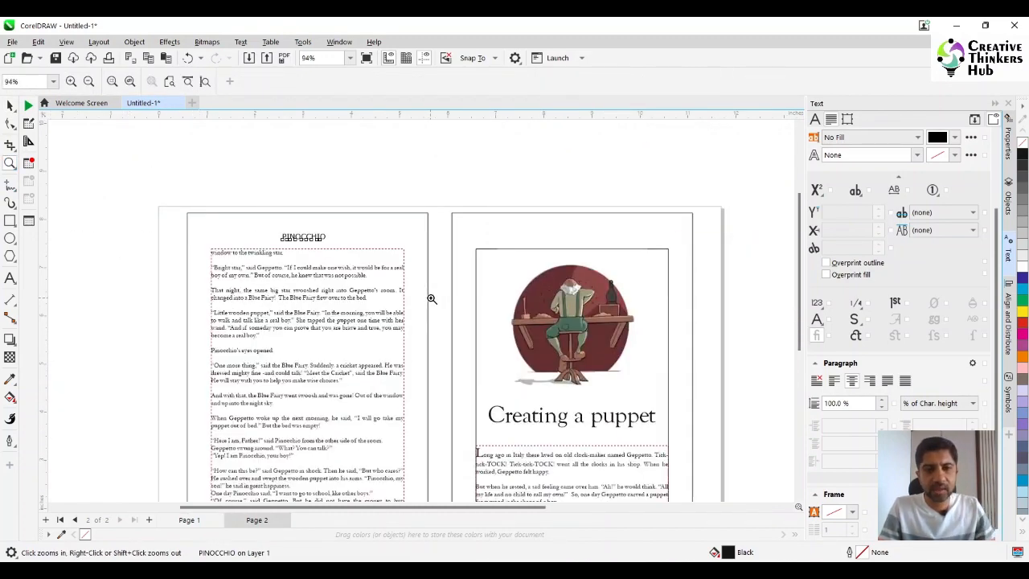
click(10, 105)
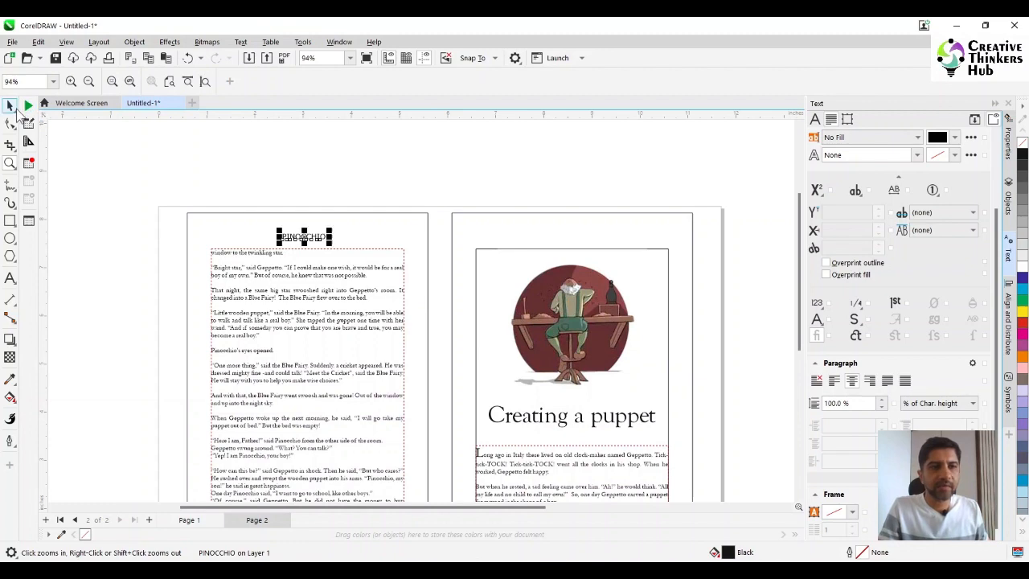
click(113, 159)
- Move the linked overflow text frame close beside page 2, level with page 1's text frame at about X 14.53 in, Y 4.13 in
scroll(570, 369, down, 1)
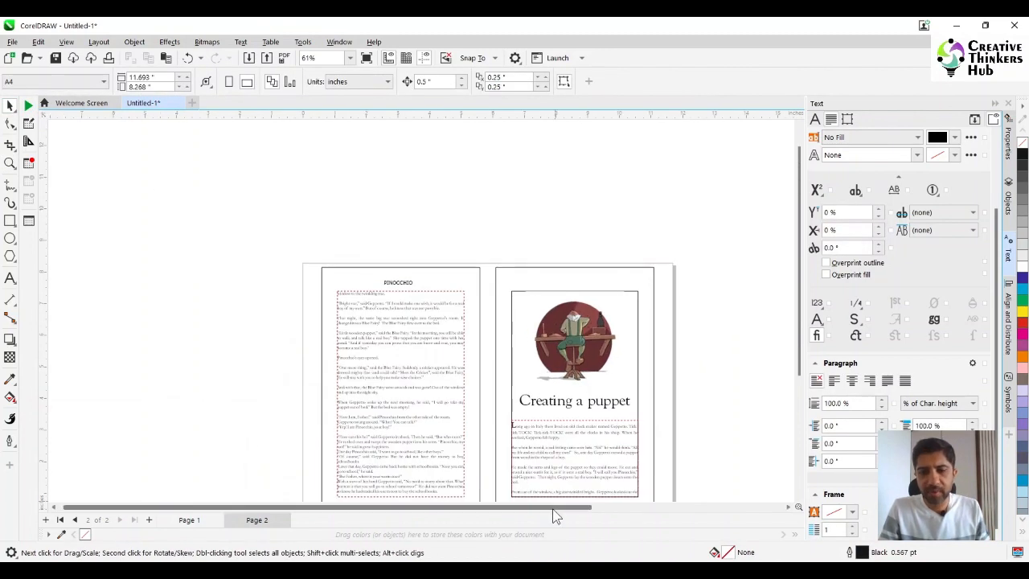
drag(556, 509, 659, 513)
scroll(661, 375, down, 1)
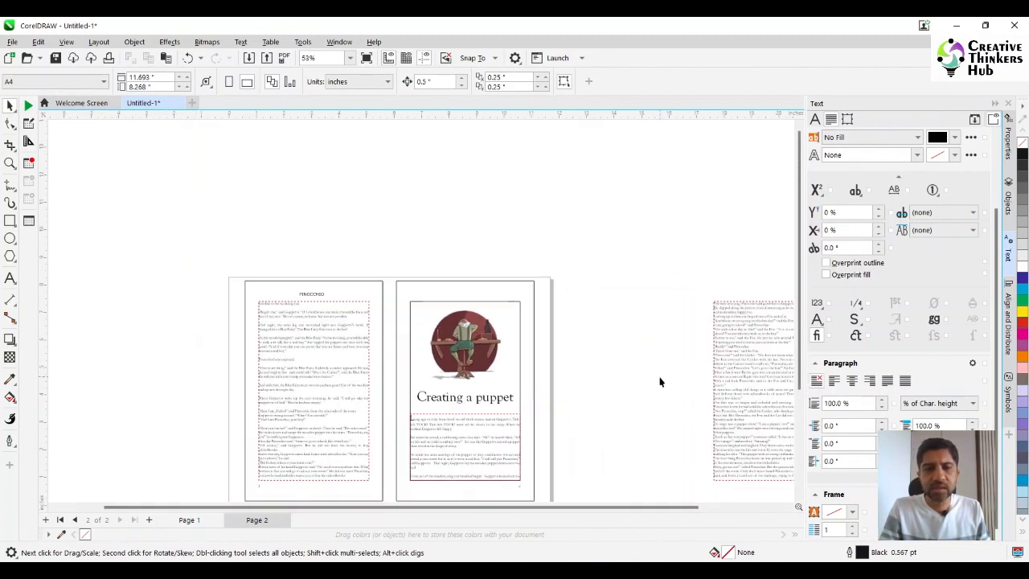
drag(756, 413, 675, 394)
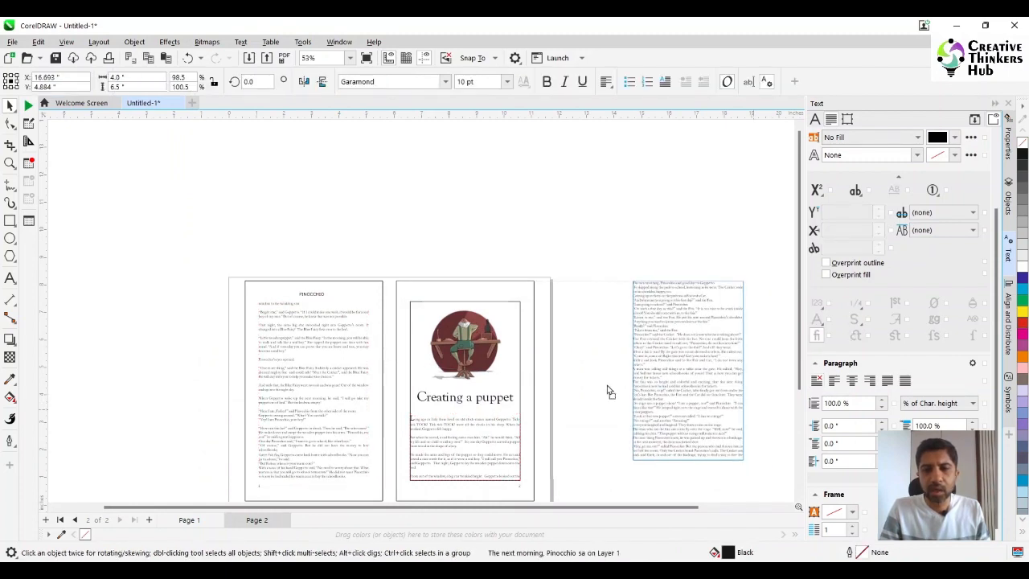
drag(609, 391, 614, 412)
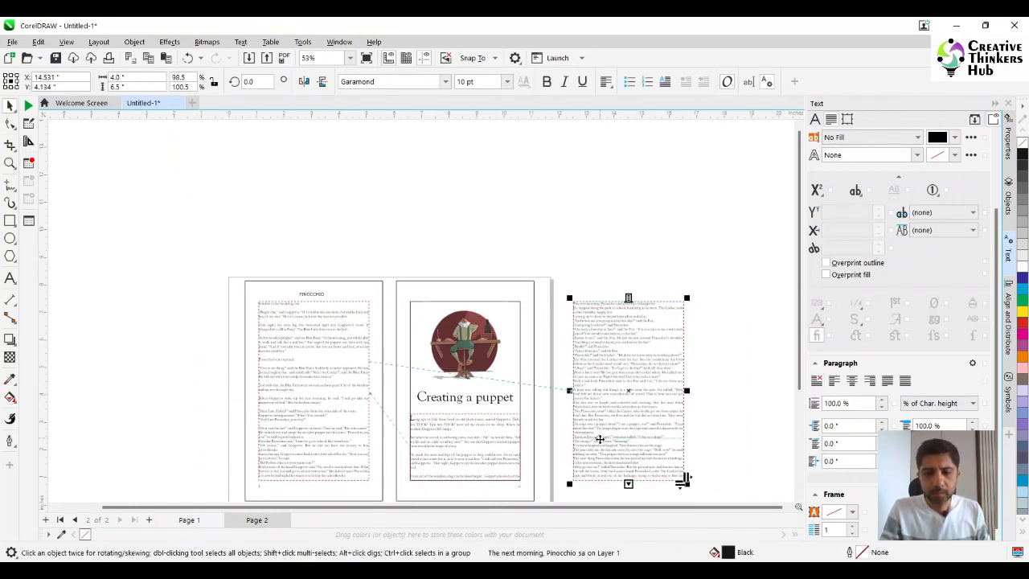
click(582, 264)
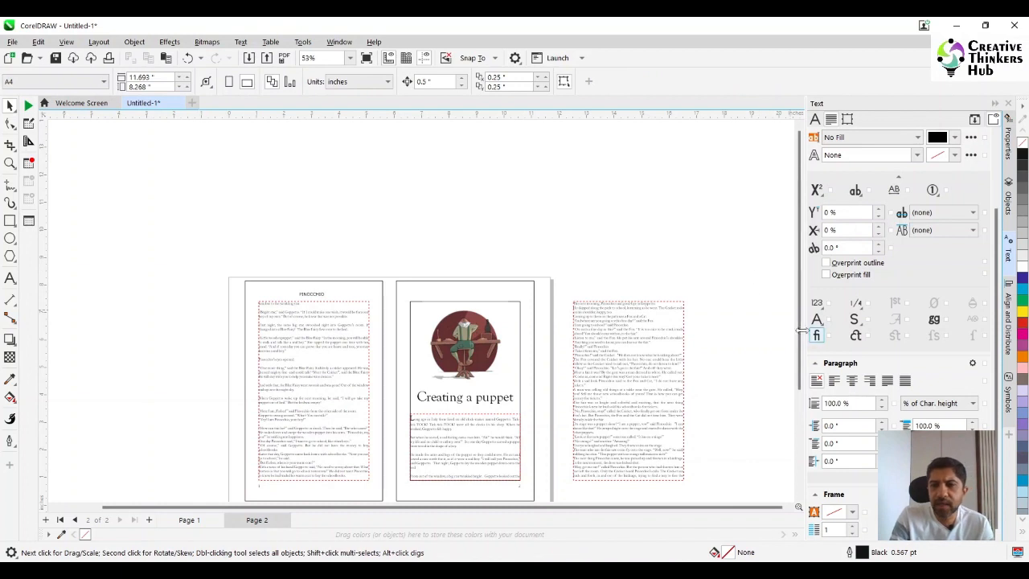
drag(798, 341, 797, 395)
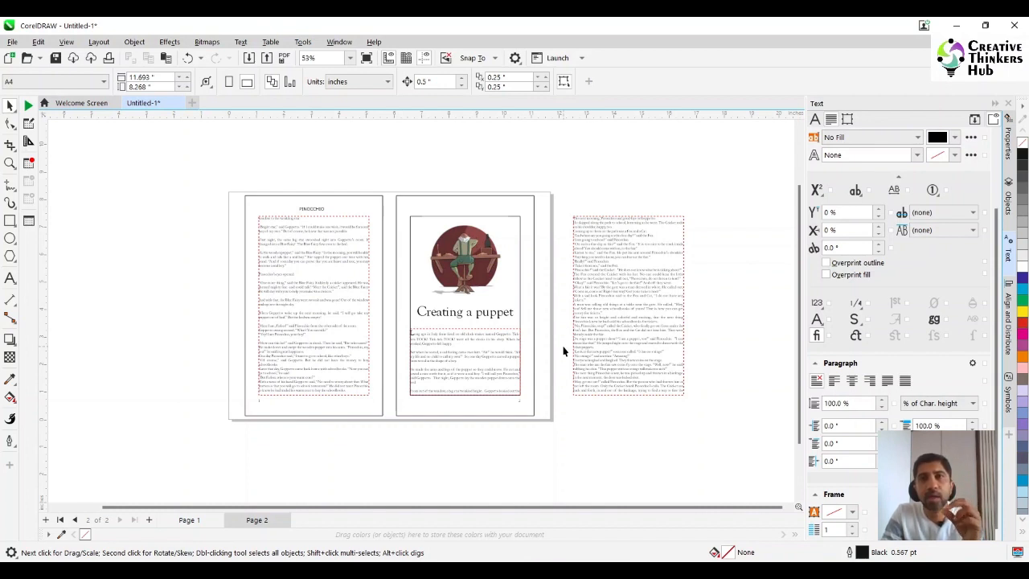
- Draw a rectangle about 4.01 by 1.06 in across the width of page 1's text frame, covering its last lines
click(10, 163)
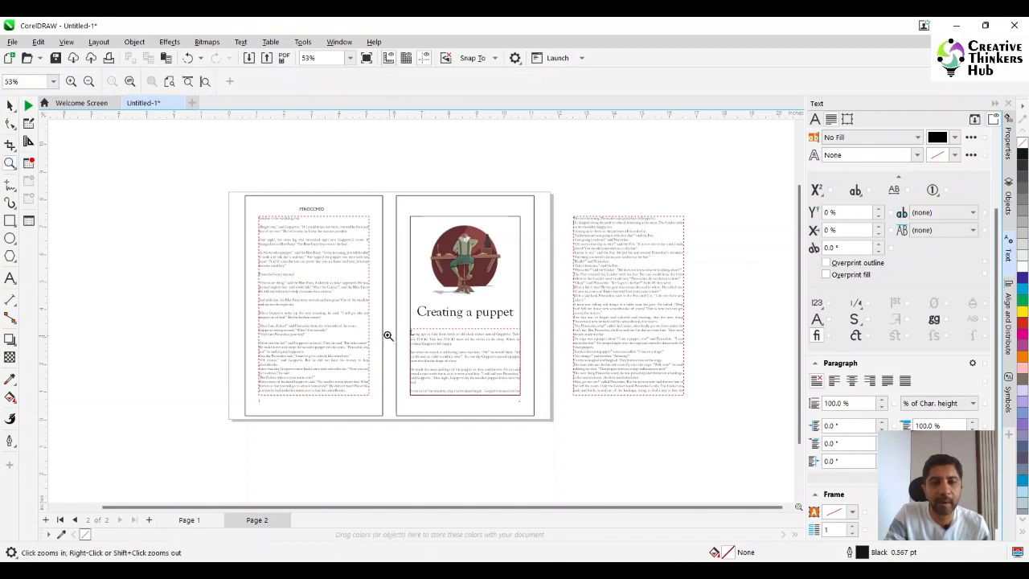
drag(234, 283, 726, 438)
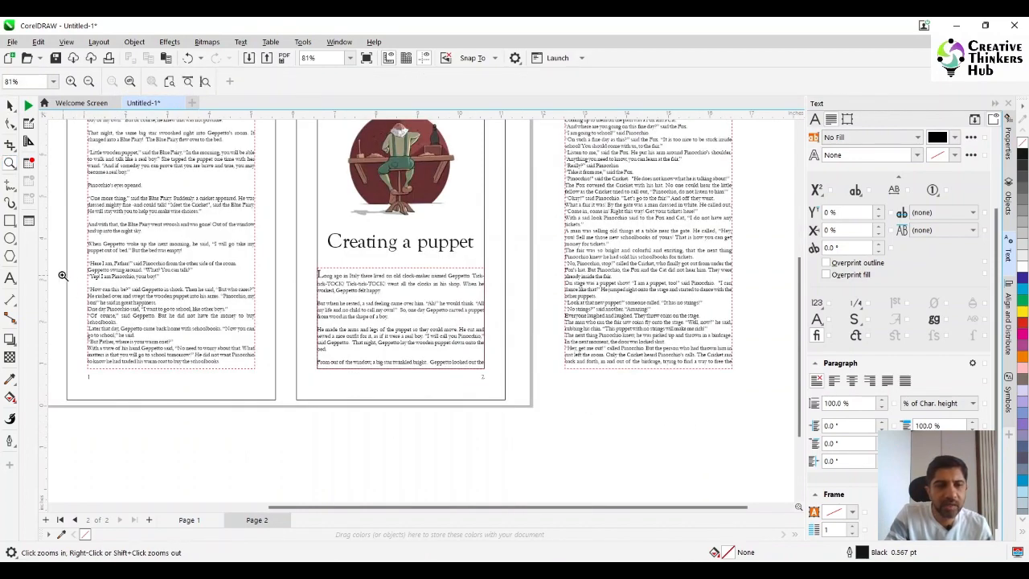
drag(62, 275, 382, 433)
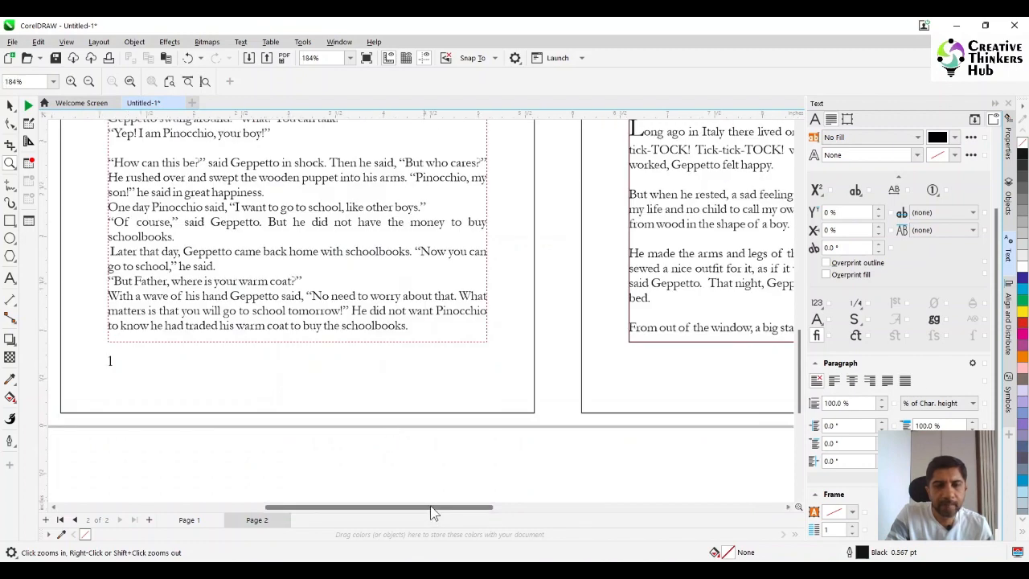
drag(423, 510, 371, 508)
click(10, 221)
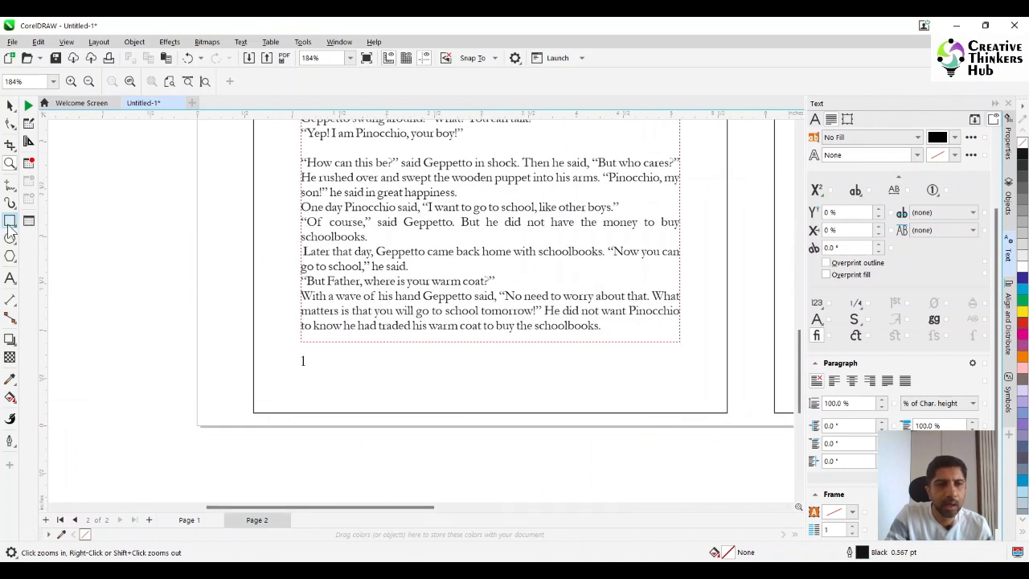
drag(301, 343, 680, 240)
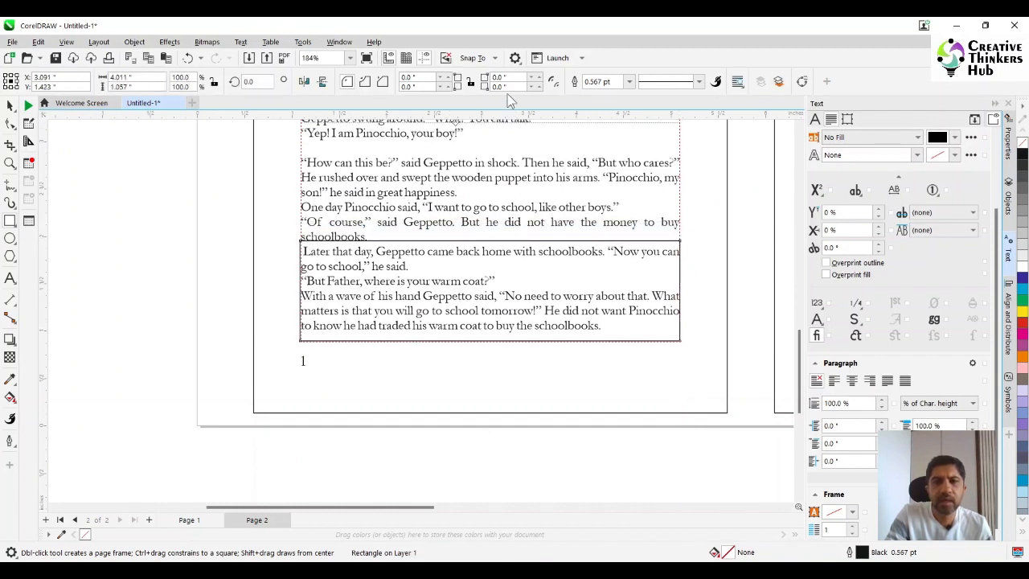
- Round all four corners of the rectangle over page 1's last lines with a 0.2 in radius
click(471, 81)
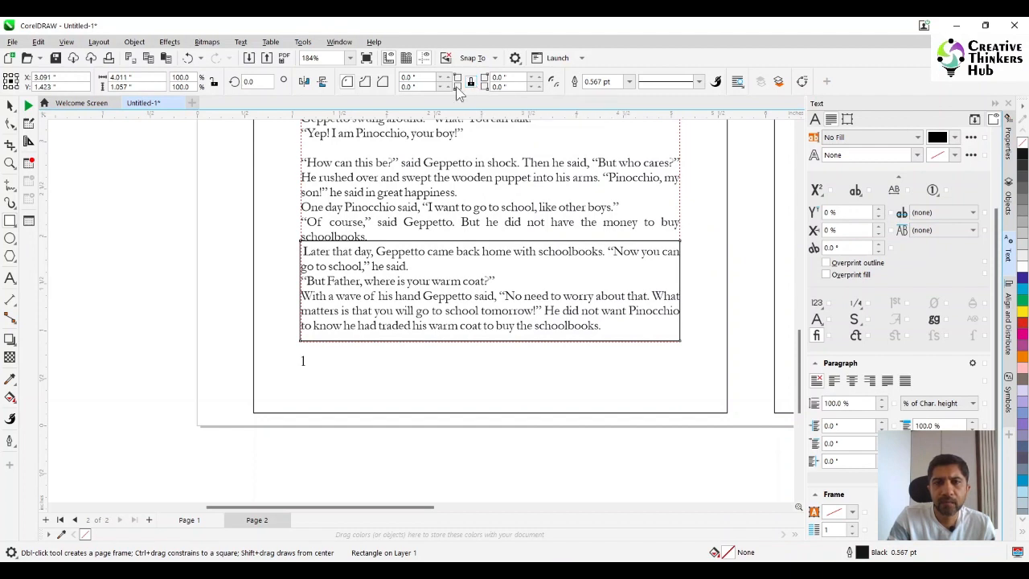
drag(521, 79, 473, 83)
text(0)
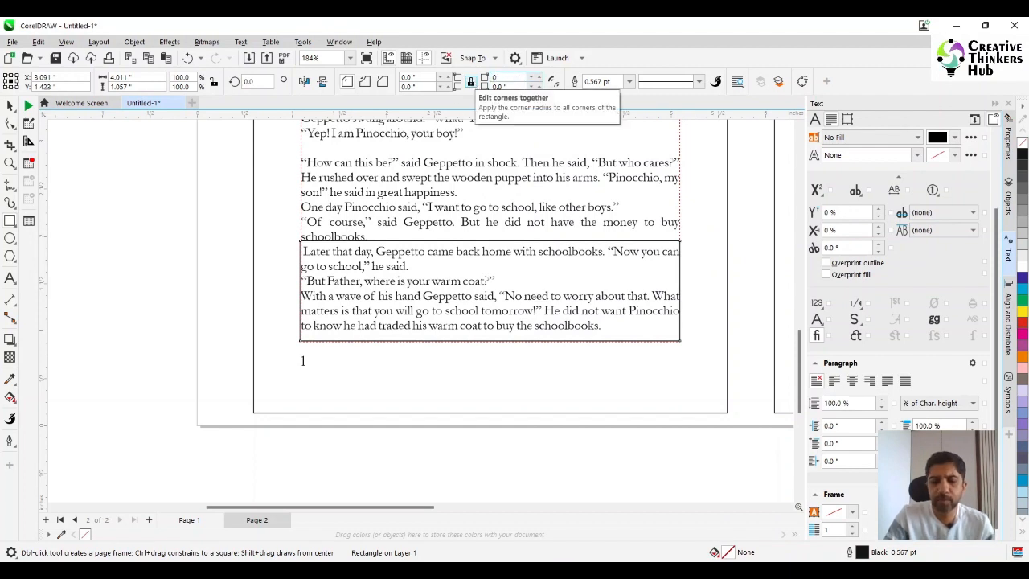
text(.2)
key(Return)
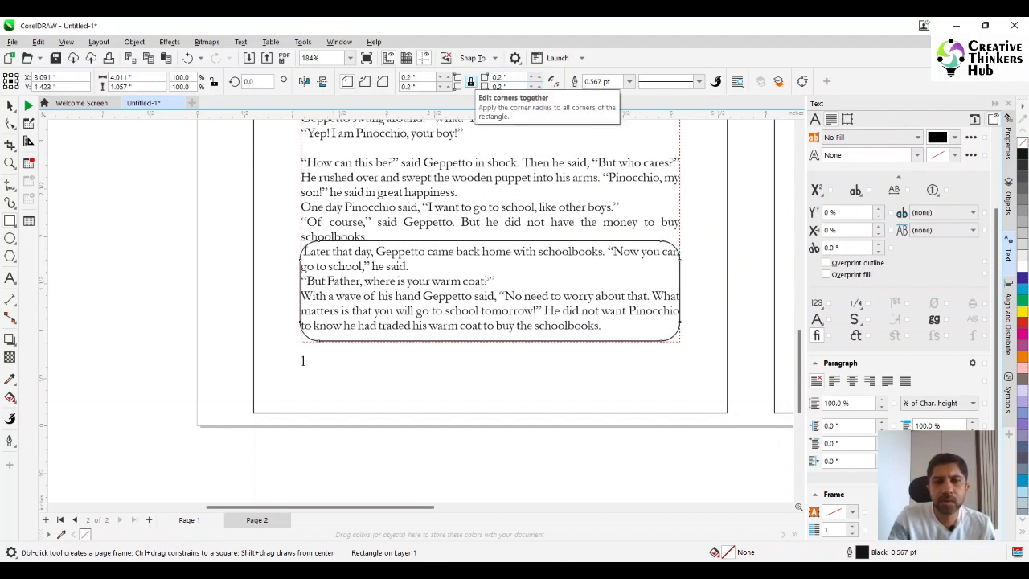
- Shorten page 1's text frame to about 5.35 in high so it ends just above the rounded rectangle
click(10, 106)
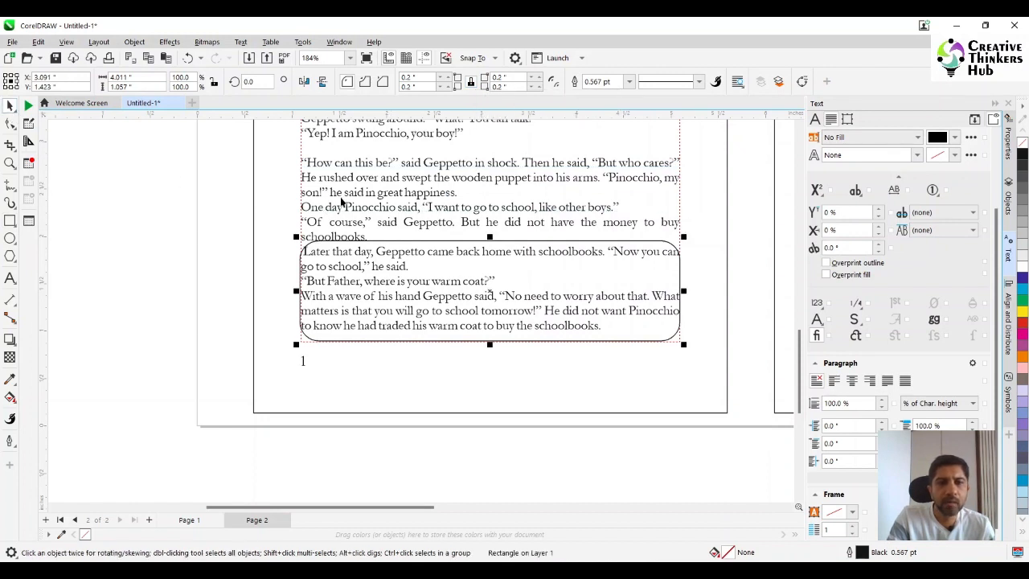
click(370, 210)
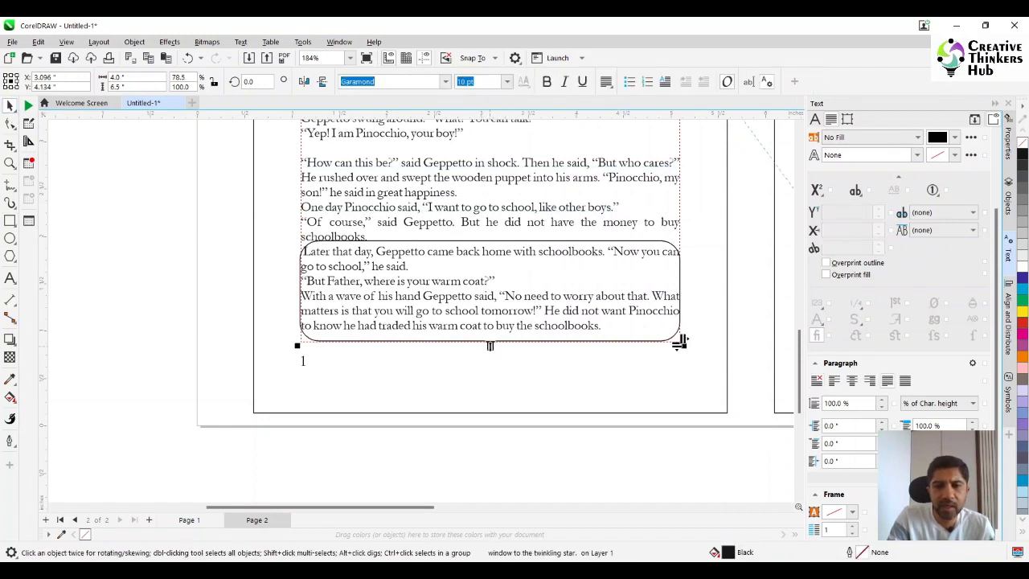
drag(489, 345, 490, 236)
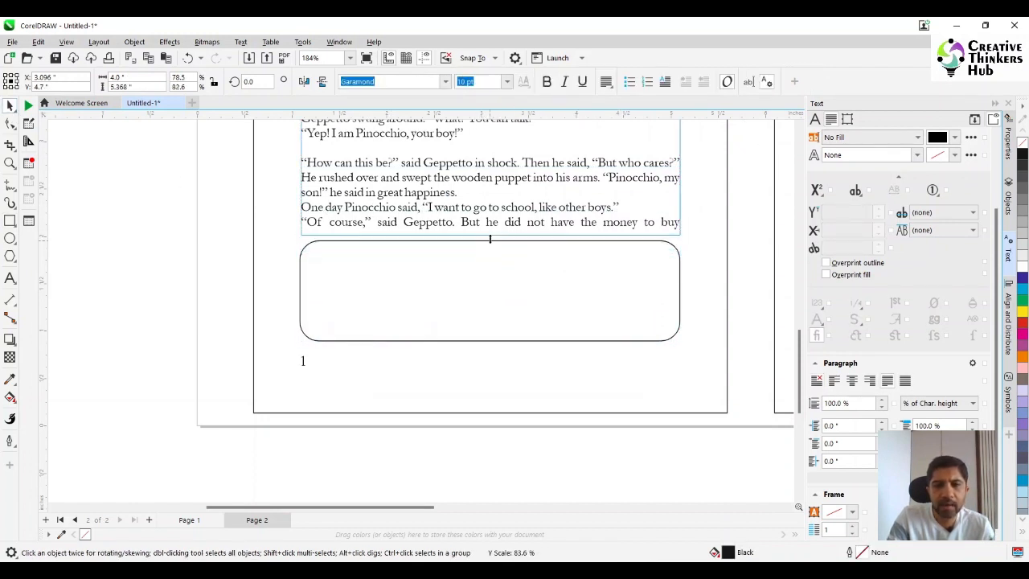
- Resize the rounded rectangle to 4 by 1 in and centre it horizontally on the text frame above
click(505, 283)
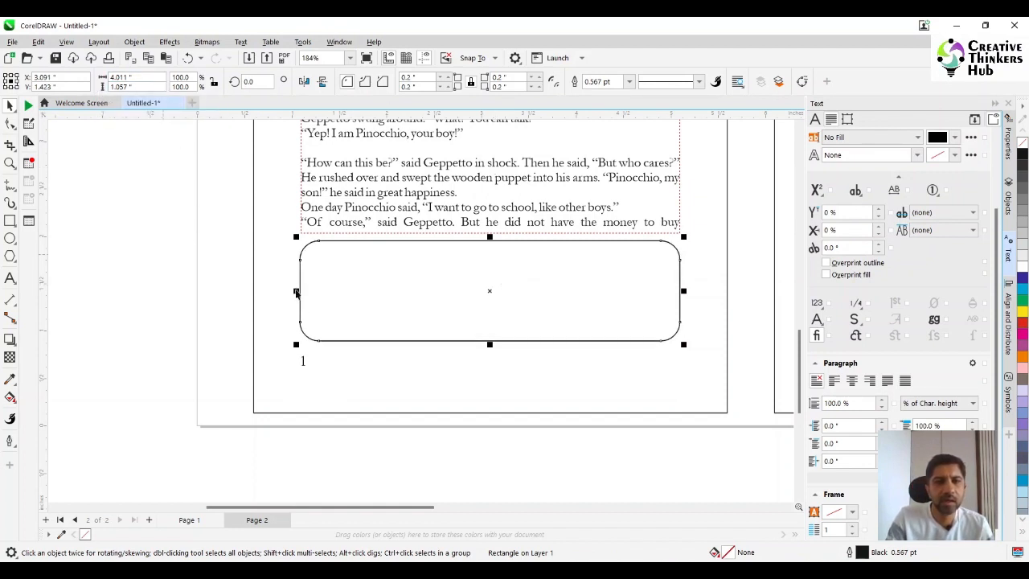
click(396, 320)
click(408, 306)
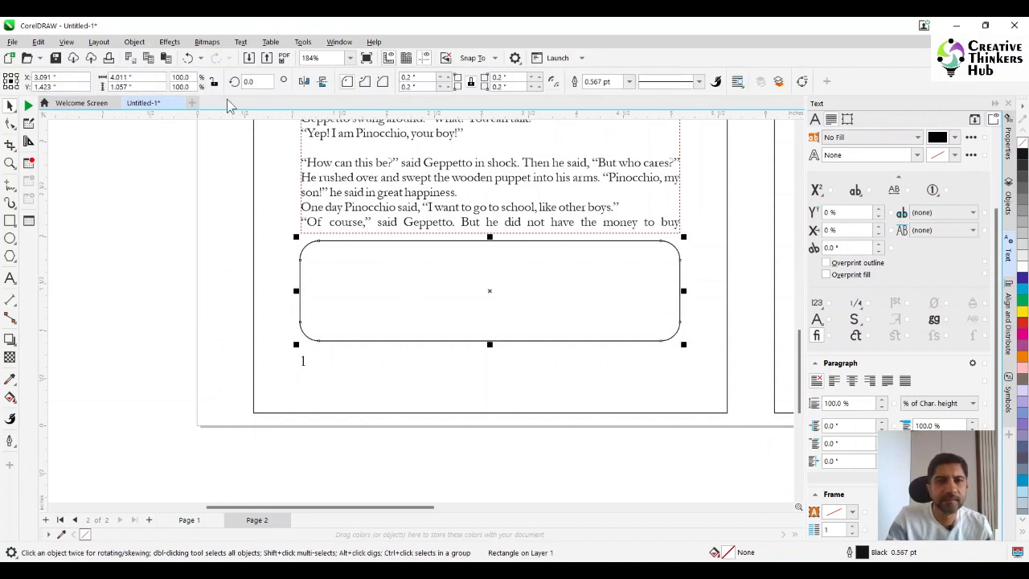
click(141, 77)
text(4)
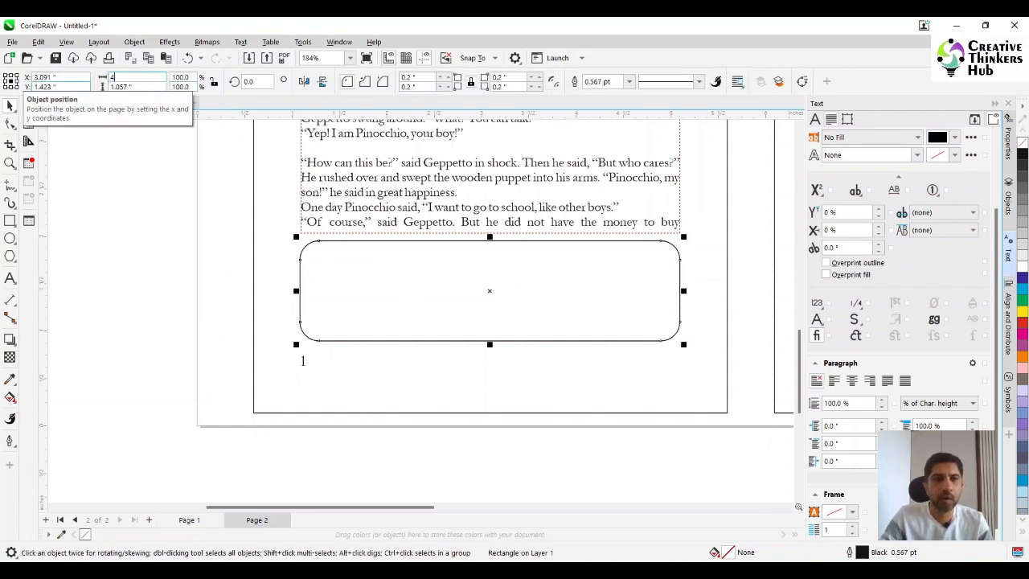
key(Tab)
text(1)
key(Return)
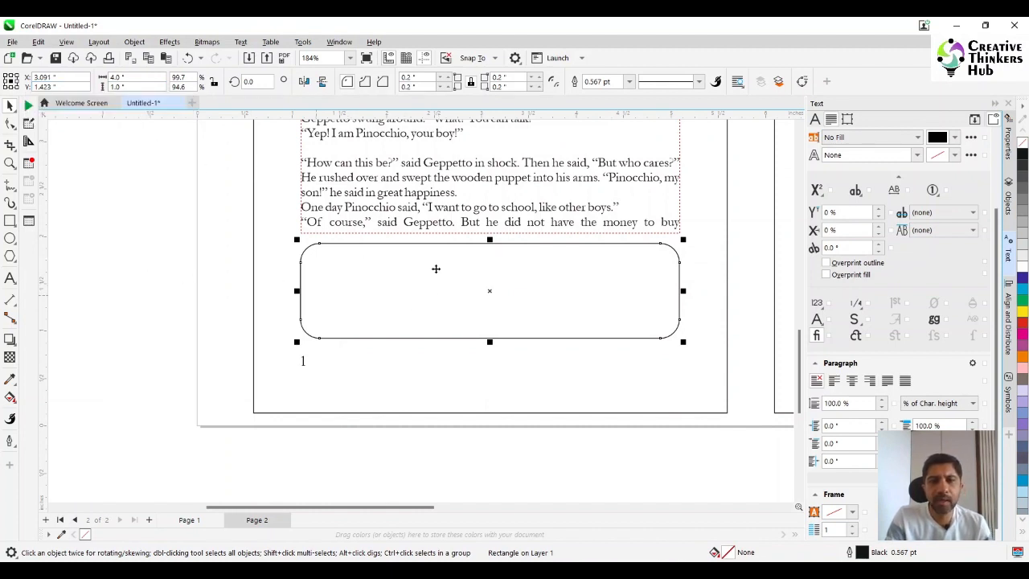
shift+click(410, 210)
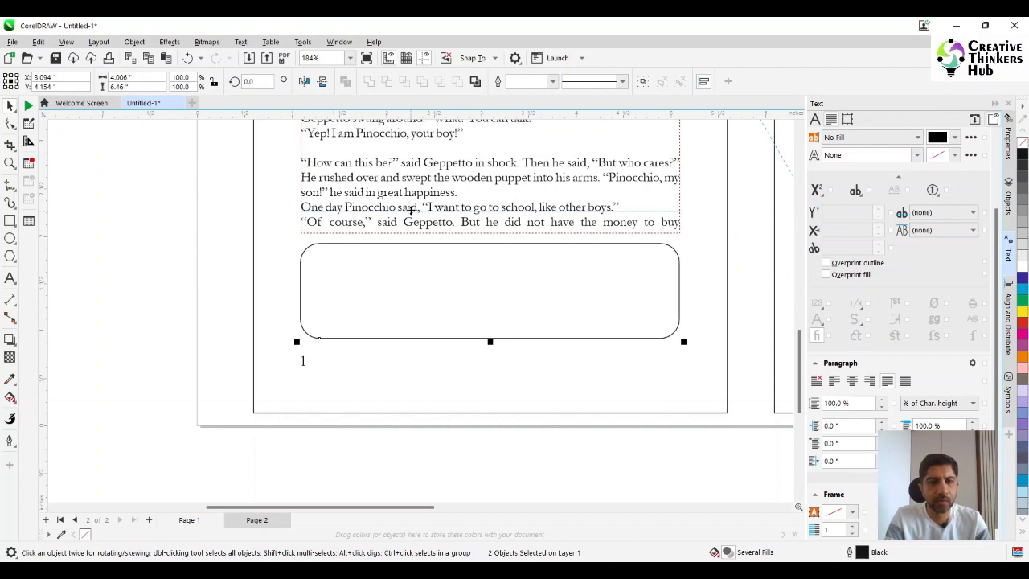
- Duplicate the rounded rectangle and set the copy's size to 3.8 by 0.8 in
click(430, 297)
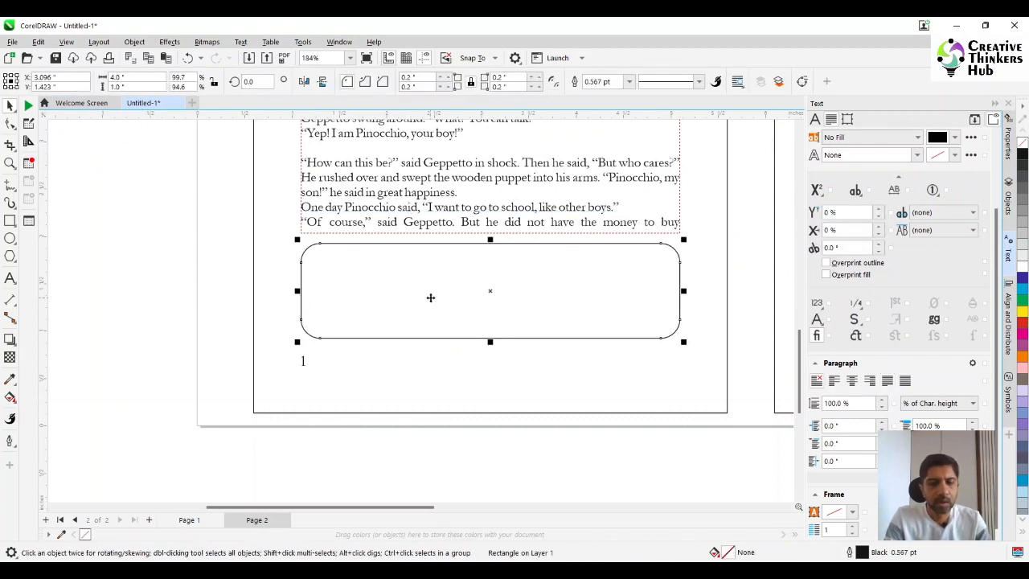
key(ctrl+d)
click(116, 76)
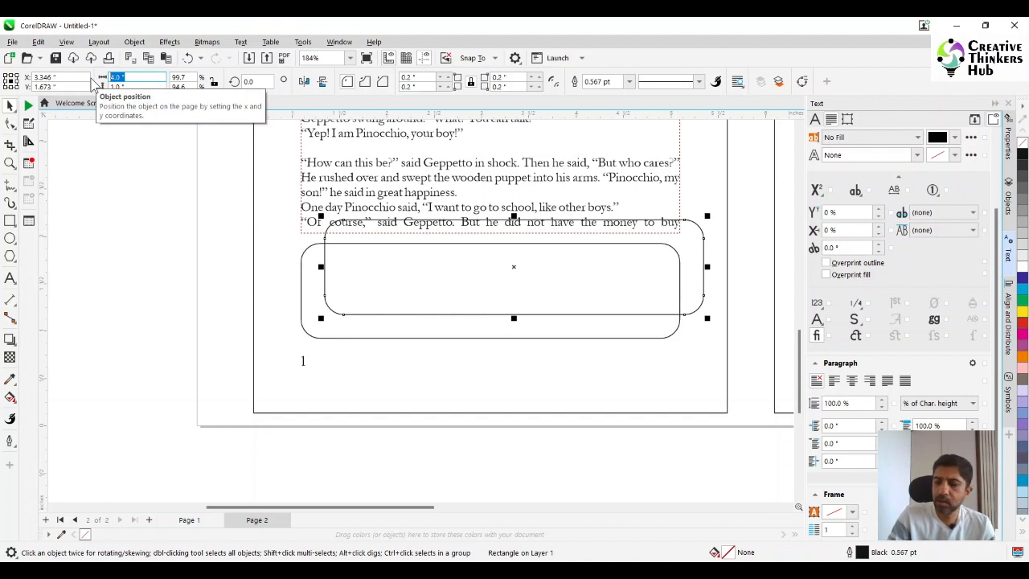
text(3.8)
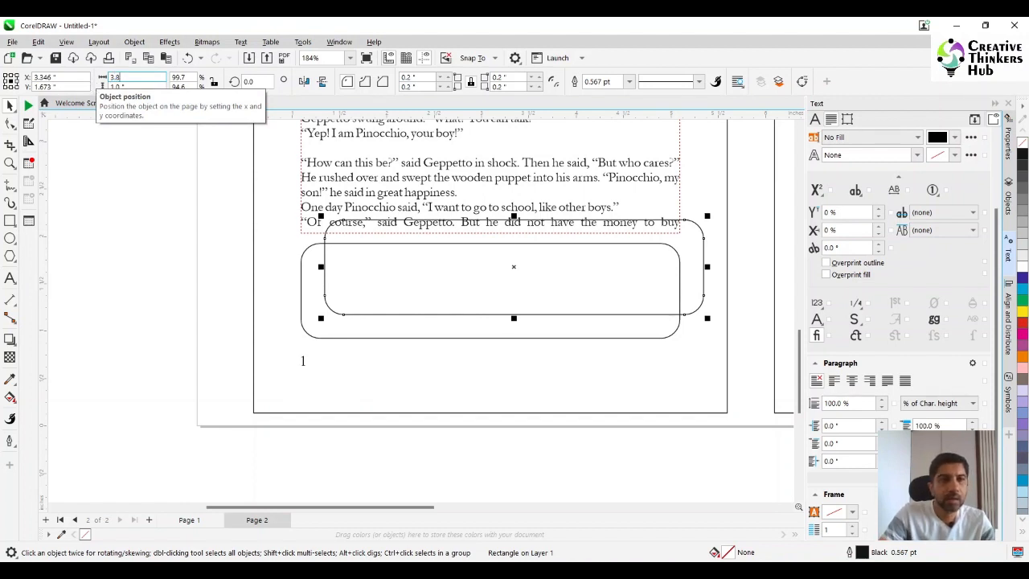
key(Tab)
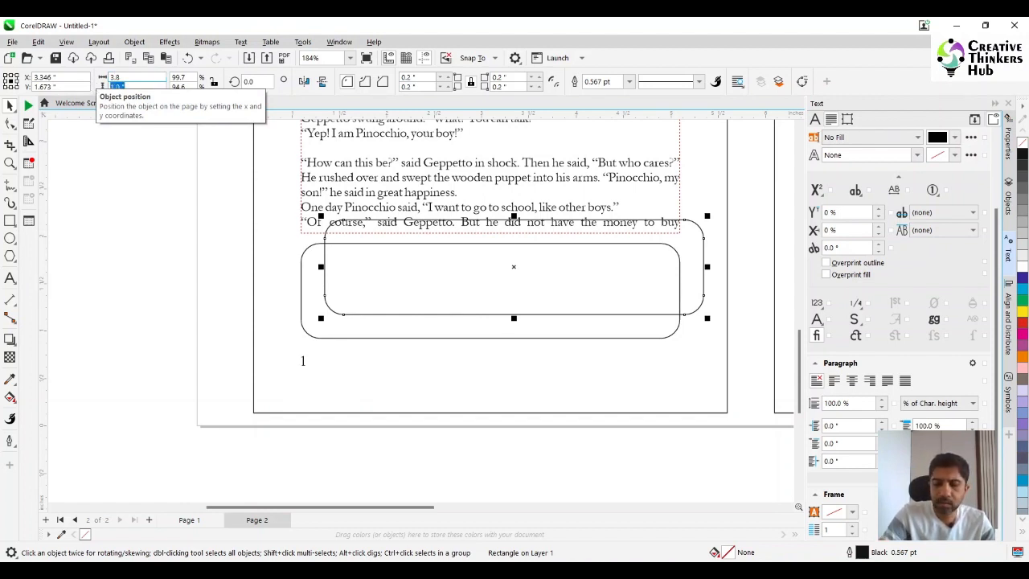
key(BackSpace)
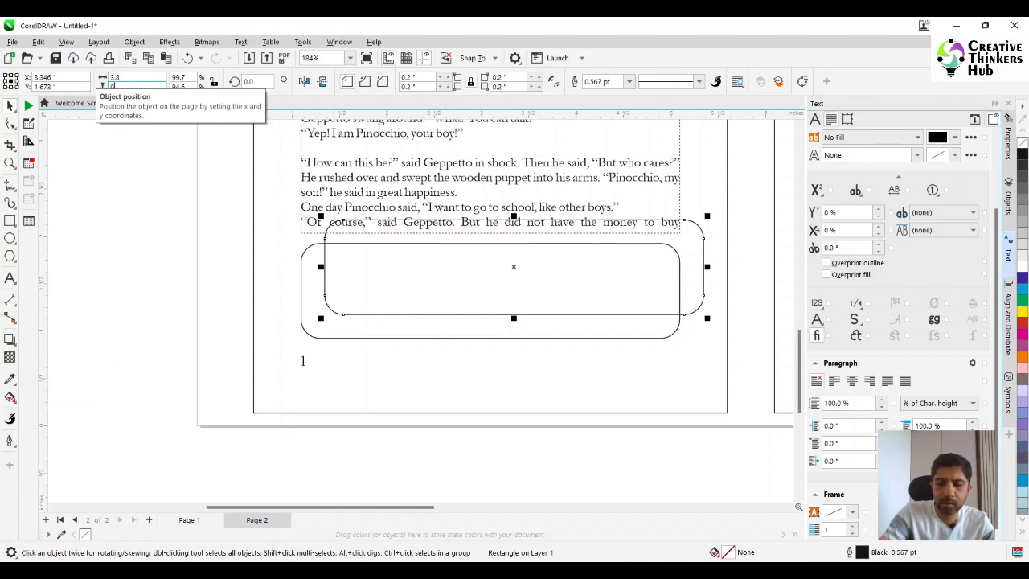
text(0.8)
key(Return)
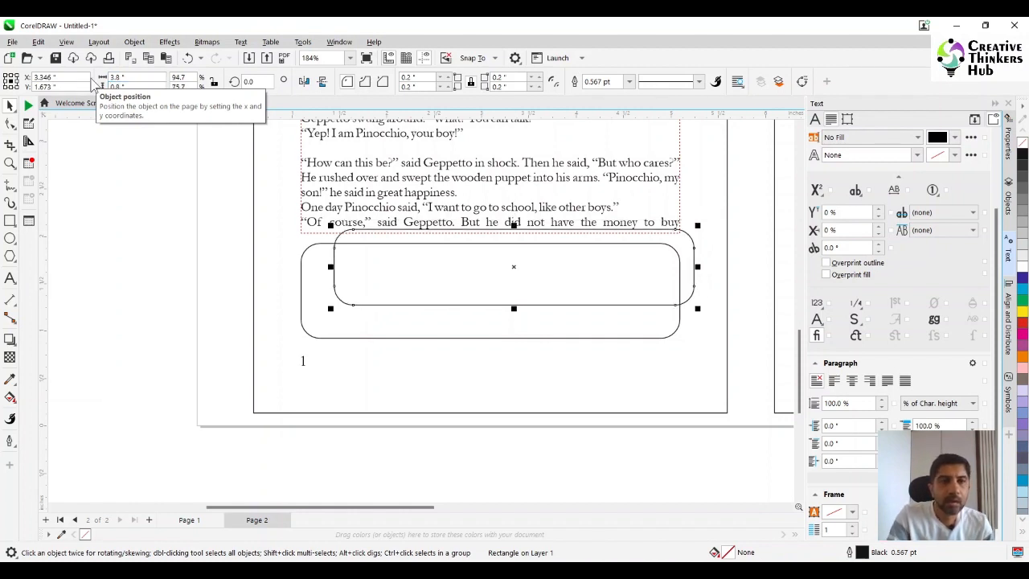
- Centre the smaller rounded rectangle horizontally and vertically inside the larger one, and deselect both
shift+click(320, 270)
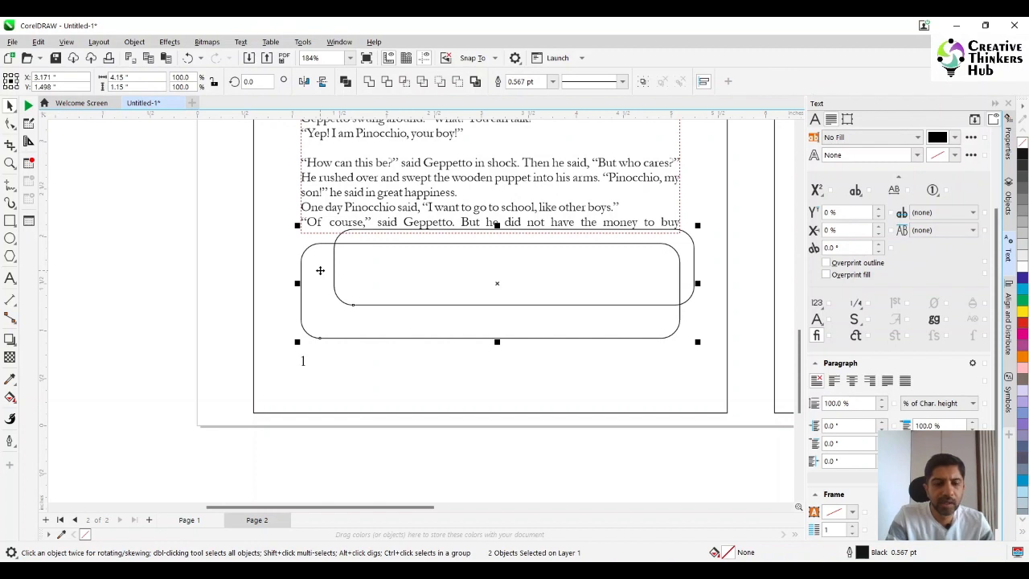
key(c)
key(e)
click(153, 264)
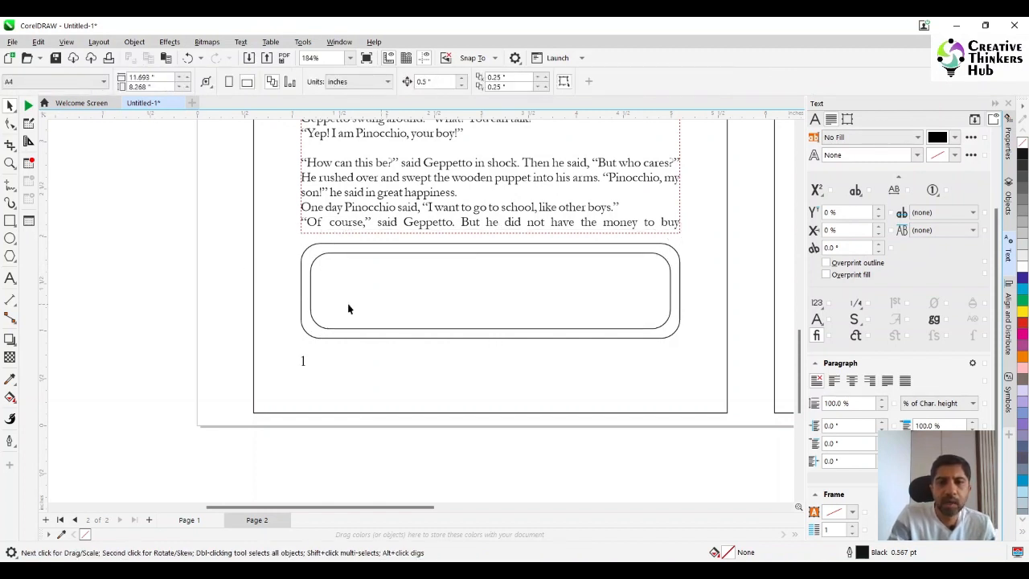
- Add paragraph text inside the inner rounded rectangle, starting "Puppet is a wooden" and continuing with filler words for four lines
click(10, 278)
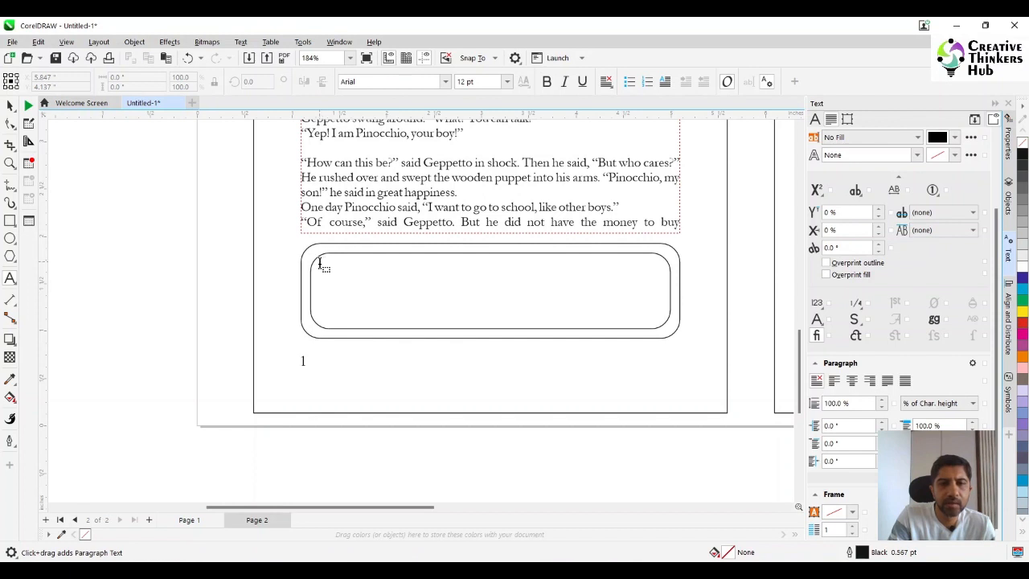
click(319, 262)
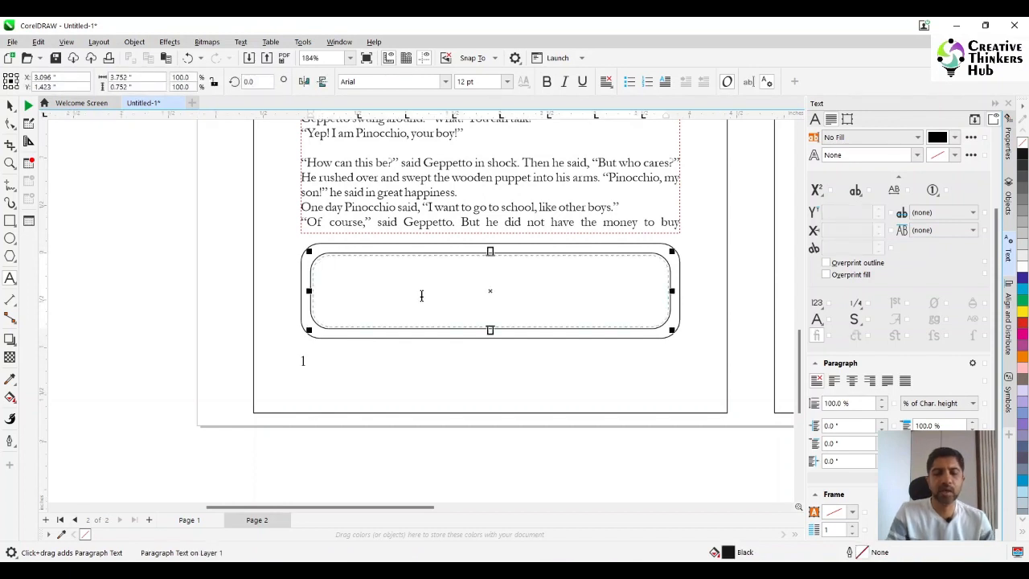
text(Pu)
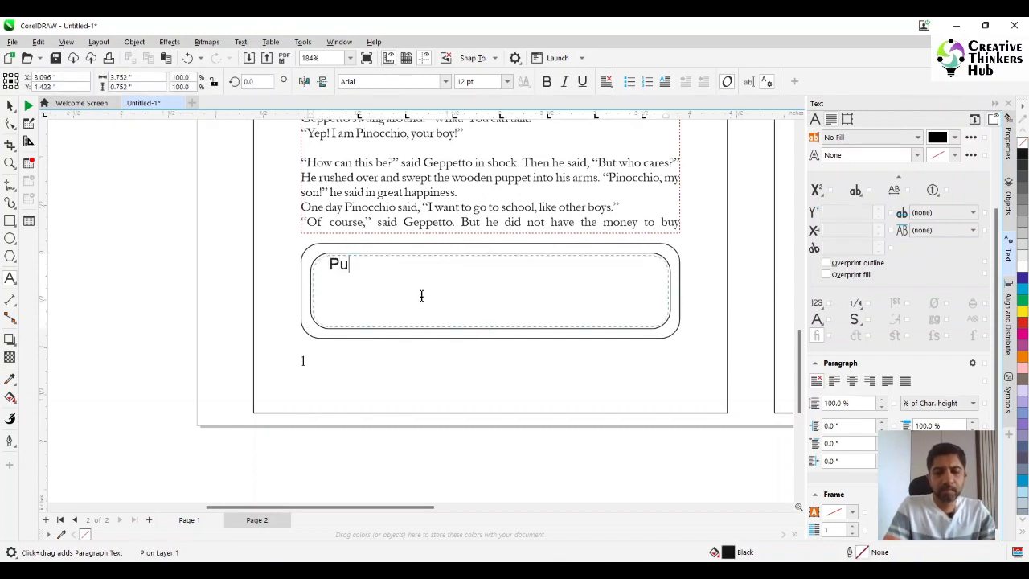
text(ppet is a wooden)
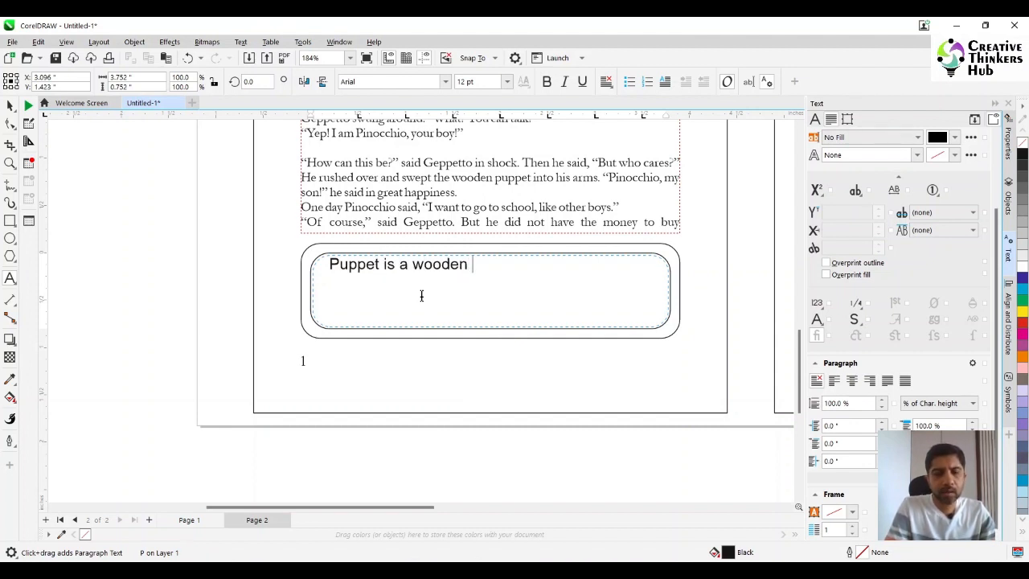
text( ewepciwejfw weof)
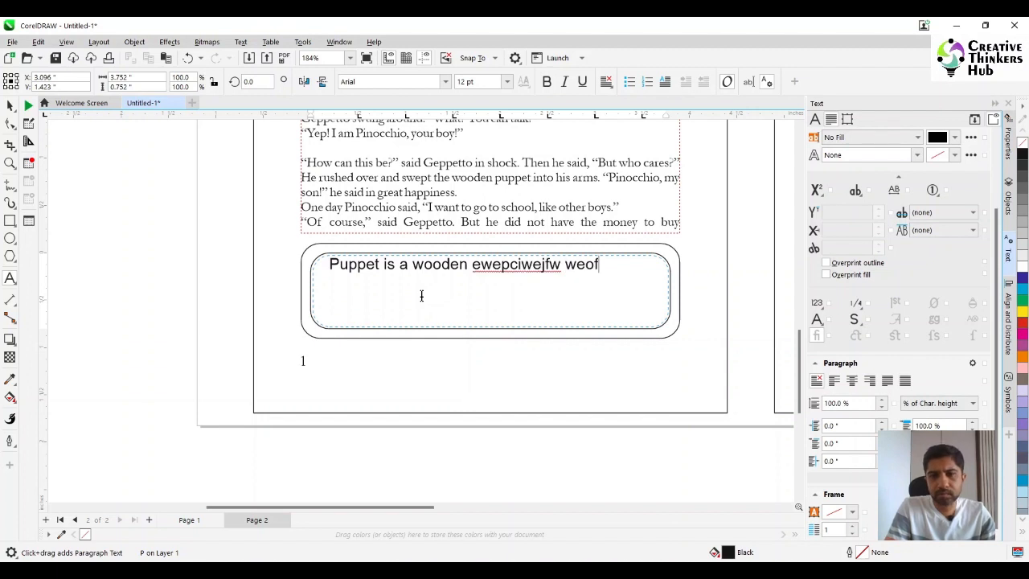
text(wefw efwoefiwe fweofwk efweifwef wefiowe f)
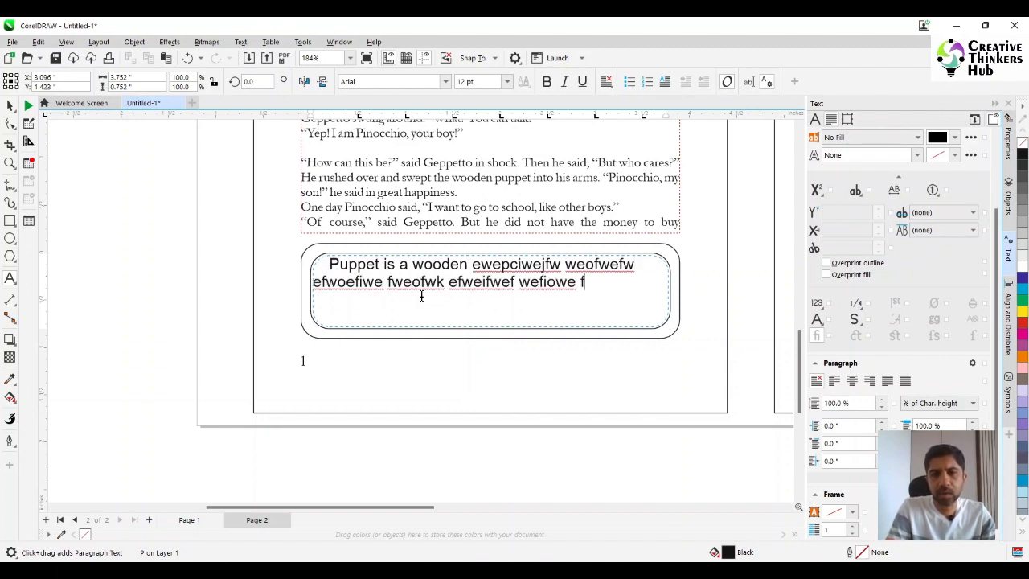
text(weofiwf wefwiowe vwwvwe gweivwenfwefwe)
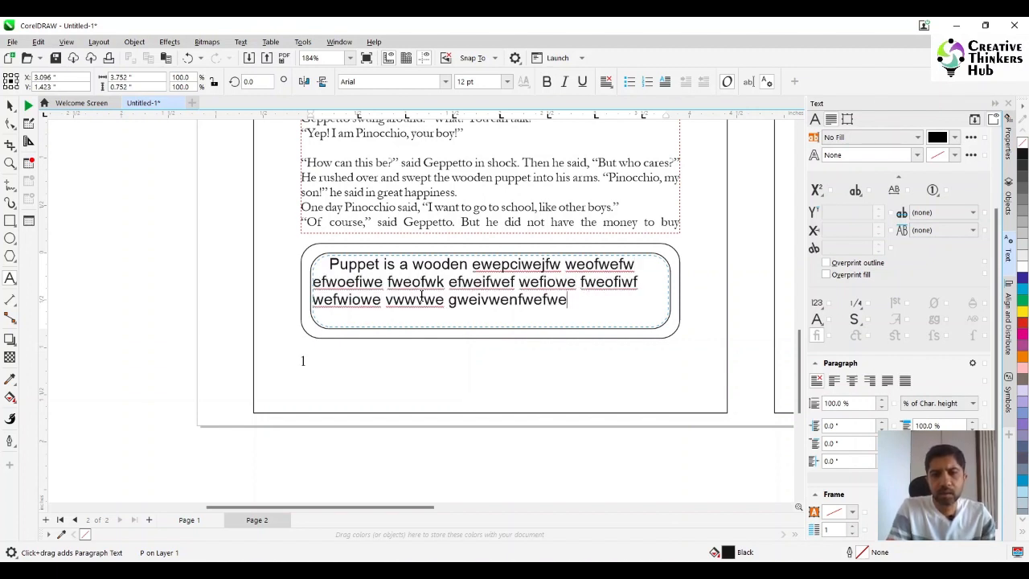
text(hwe wwienwef wfowf wfwifwe fw)
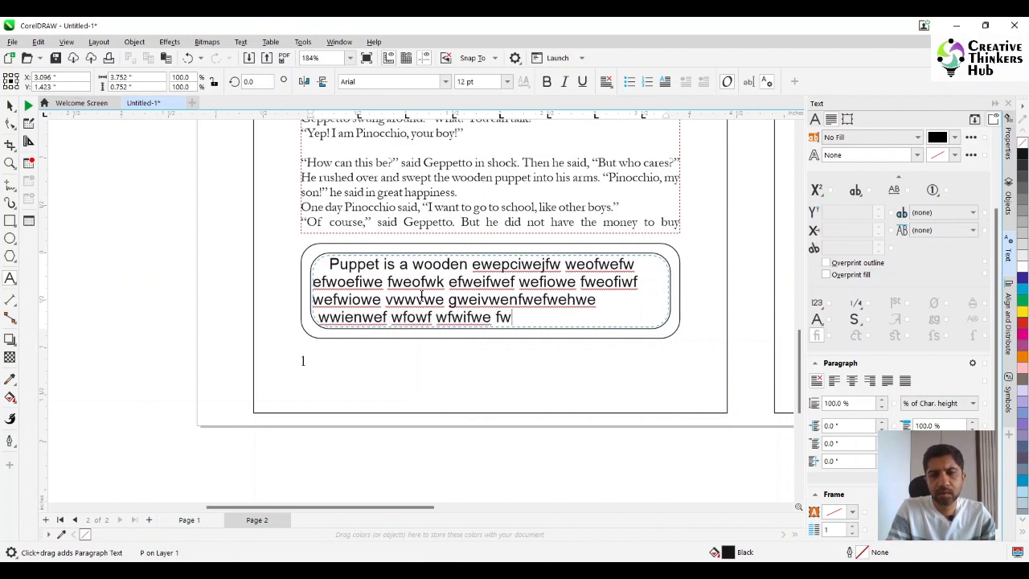
text(efwef wfiwofw ef .)
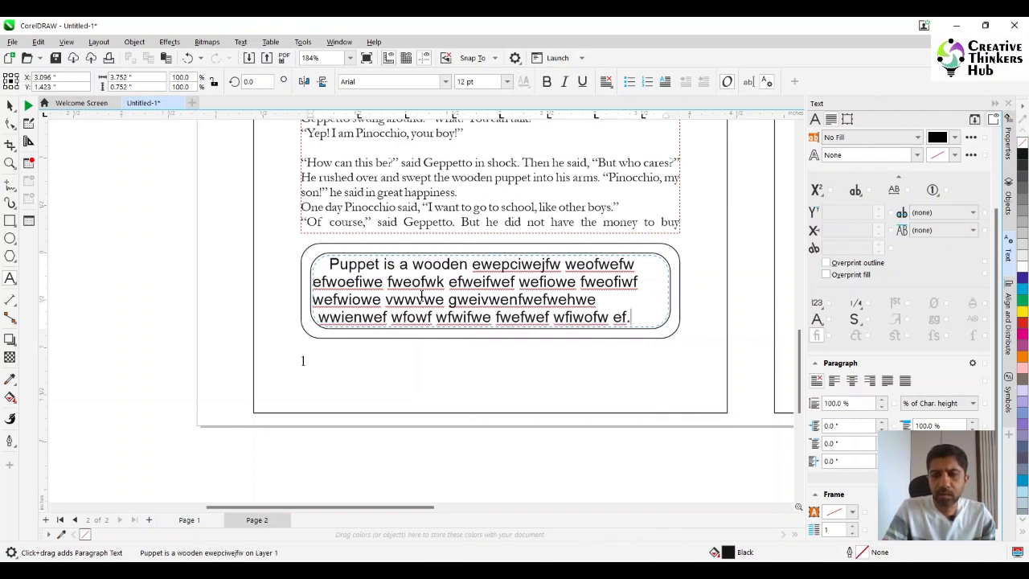
- Split the long filler word in the boxed text's third line into "gwei vwenf wefwehwe"
click(523, 299)
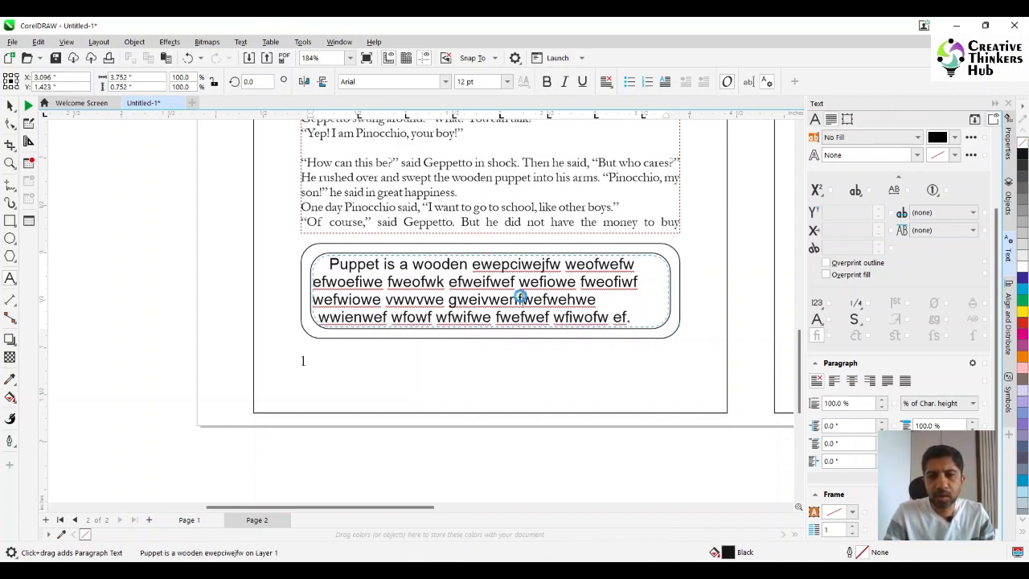
click(480, 299)
key(ctrl+a)
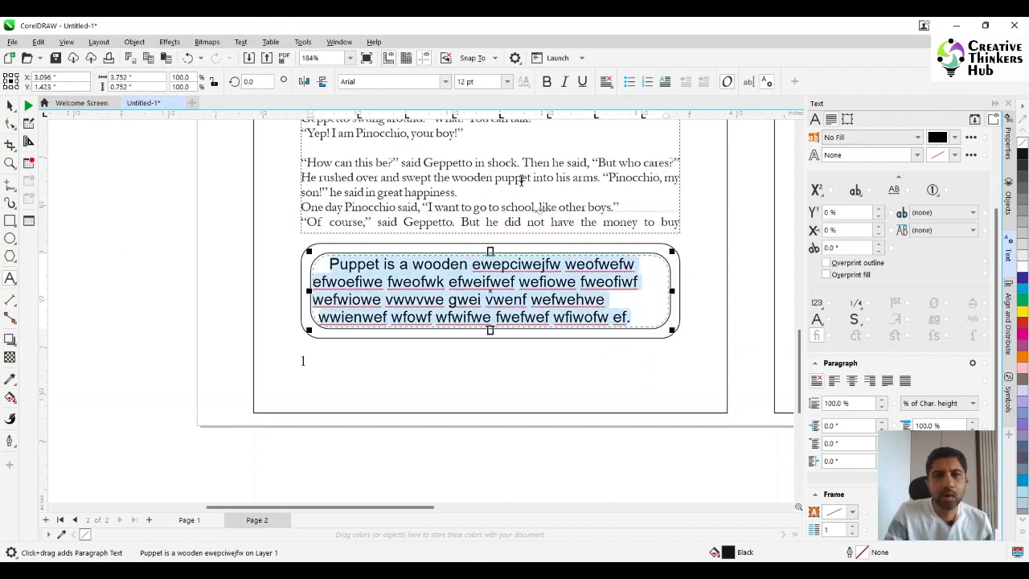
- Check the body text's font, then select all the text in the rounded note box and set its font to Garamond
click(10, 106)
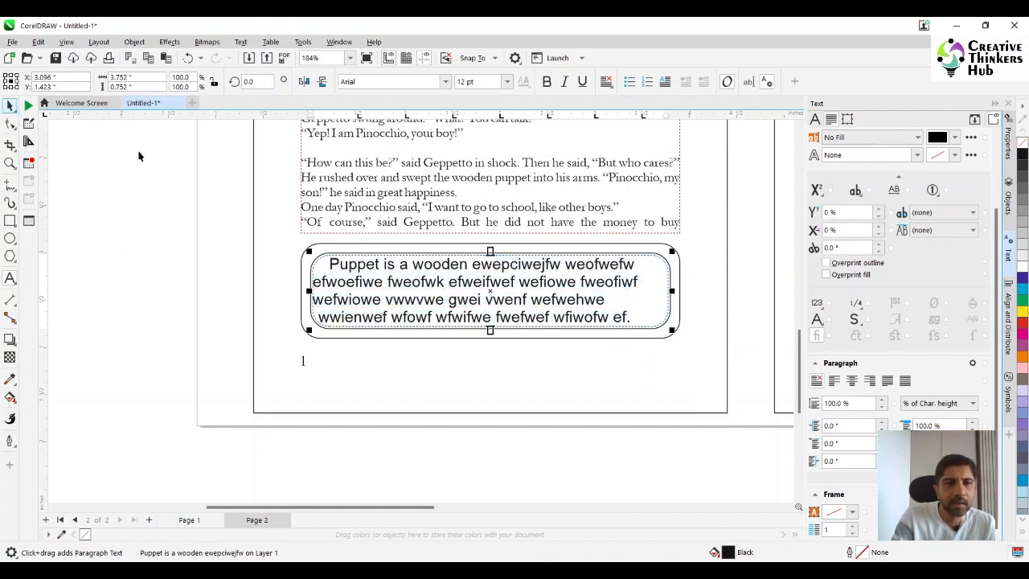
click(359, 178)
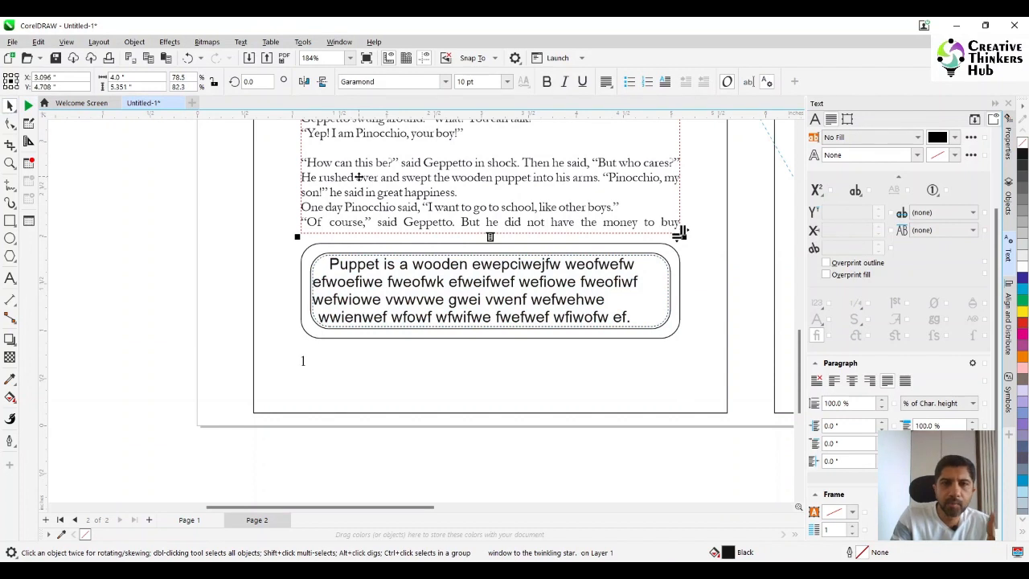
click(367, 272)
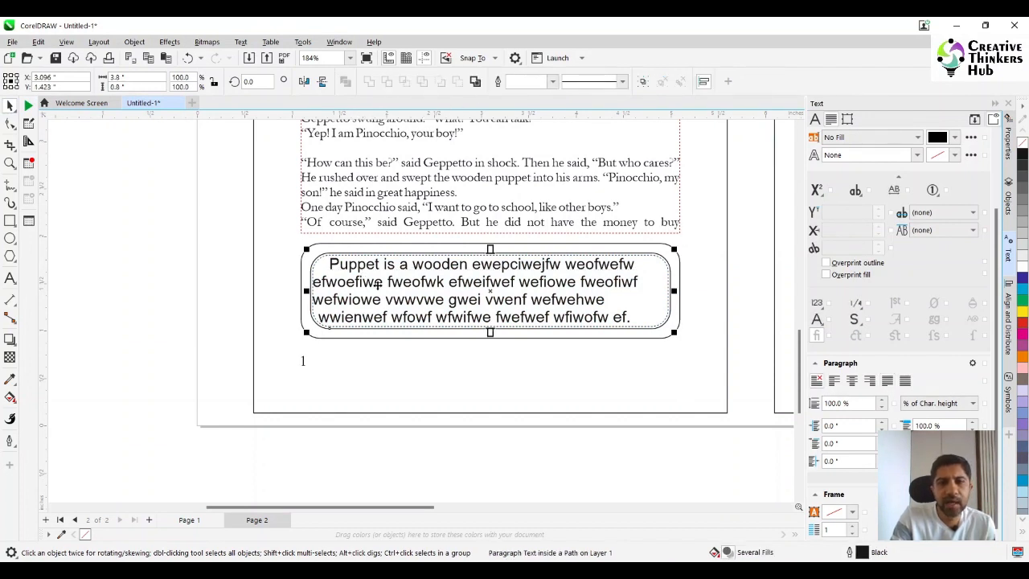
click(11, 278)
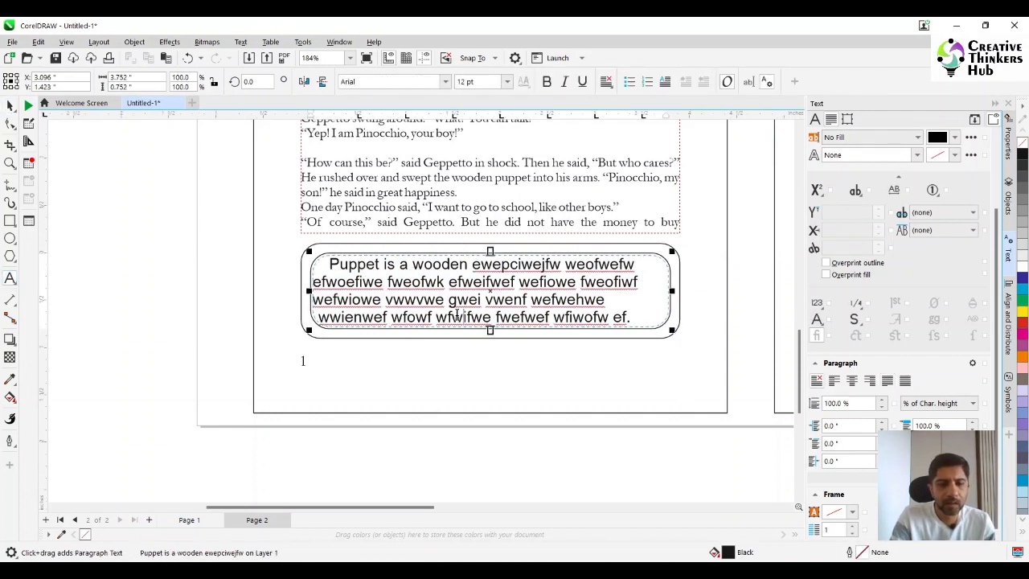
key(ctrl+a)
click(402, 82)
text(g)
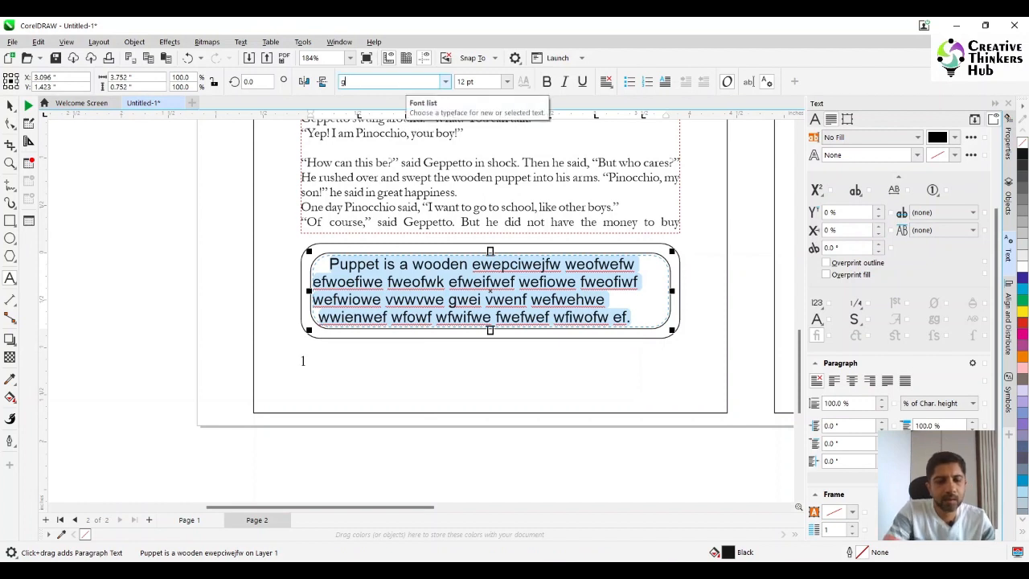
text(a)
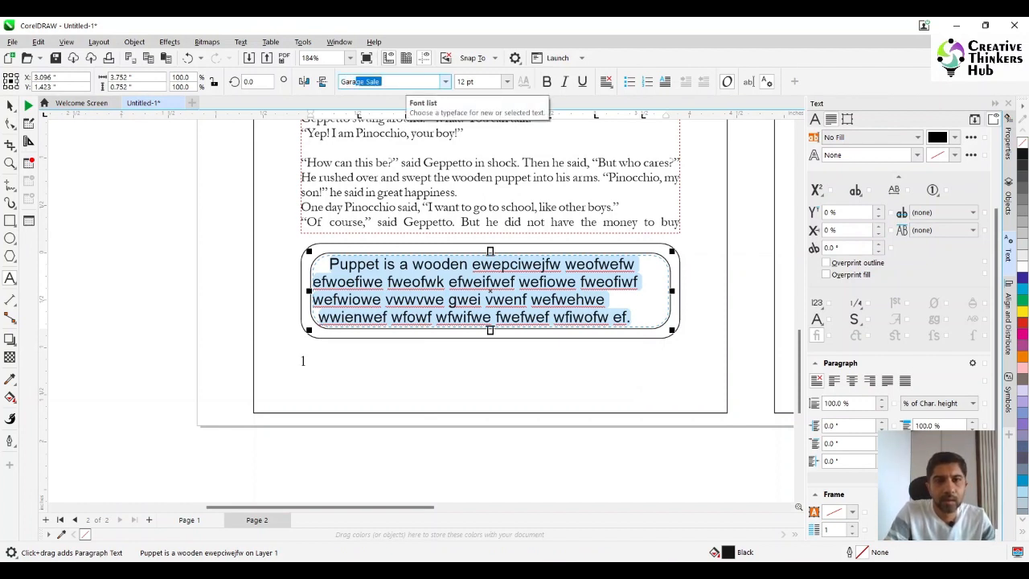
text(ramond)
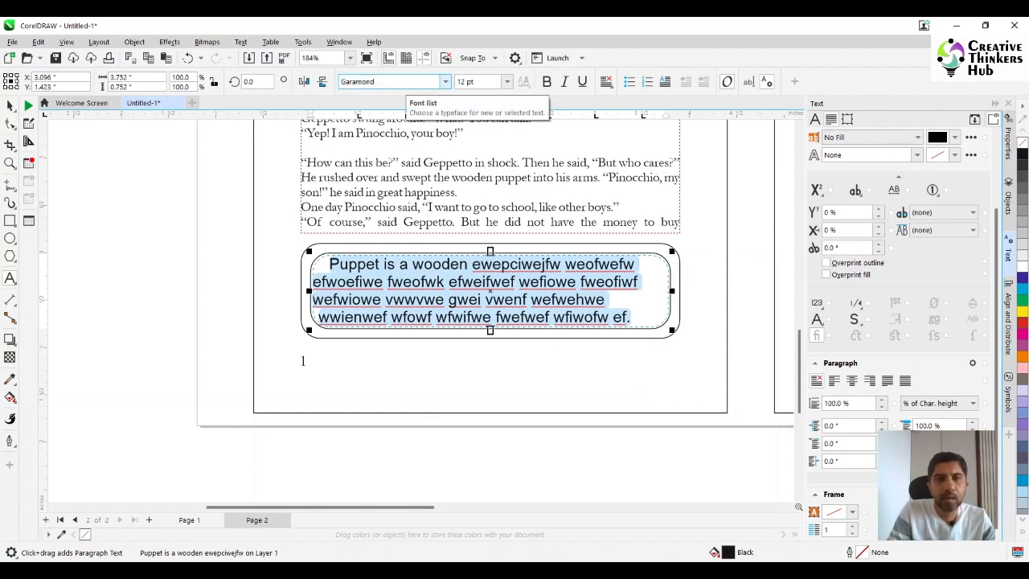
- Set the boxed text's size to 10 pt and make it italic
key(Tab)
text(1)
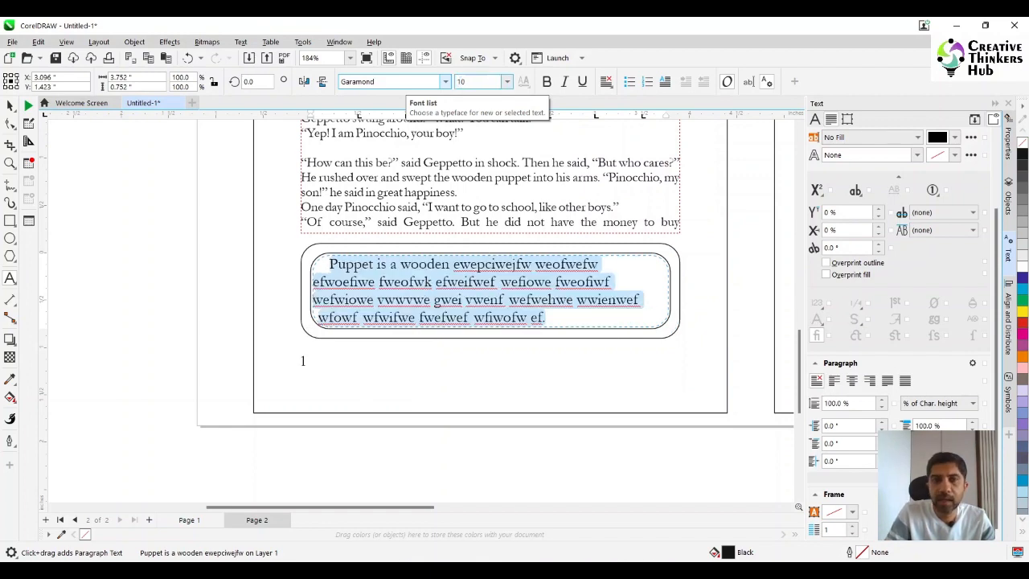
key(Return)
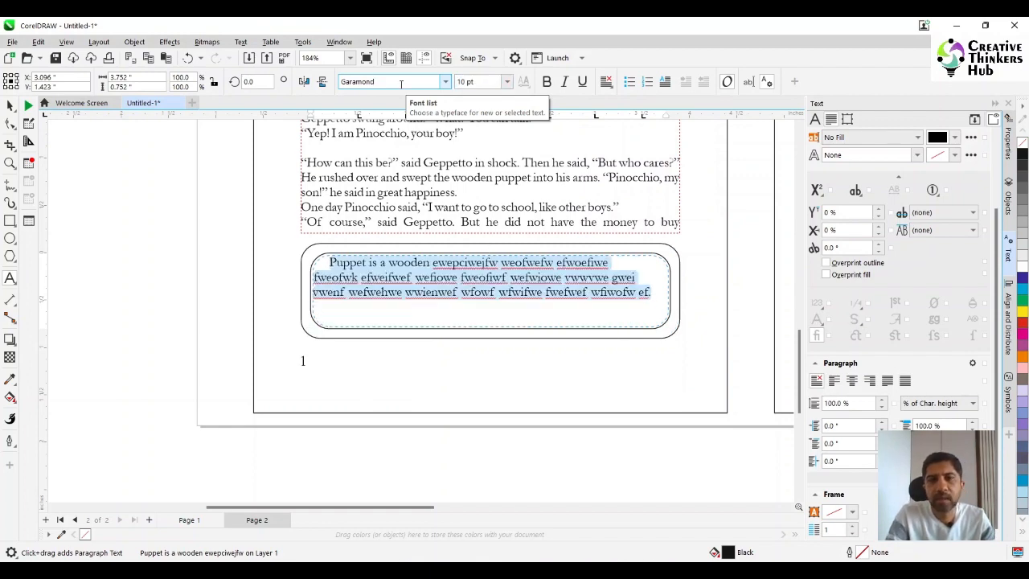
click(565, 82)
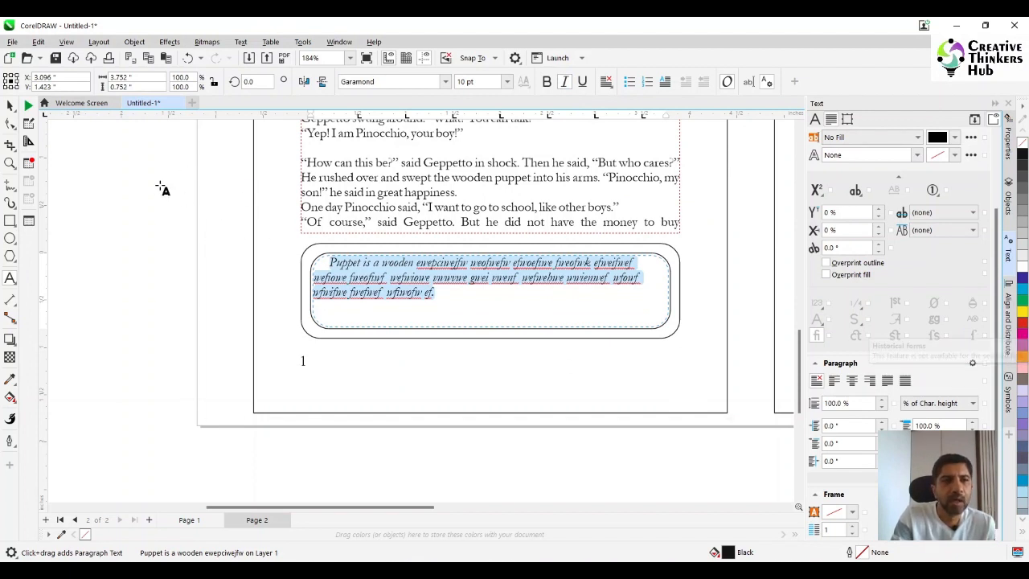
- Shorten both rounded rectangles by lowering their upper edges, and extend page 1's body text frame downward to about 5.6 in high
click(10, 105)
click(541, 282)
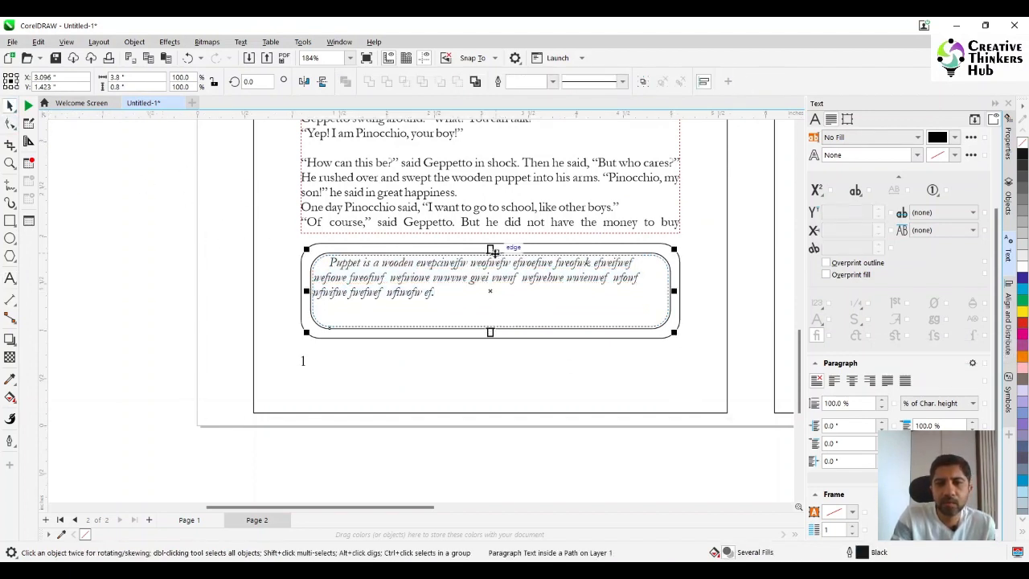
drag(490, 249, 493, 276)
click(493, 258)
mouse_move(490, 240)
mouse_down()
mouse_move(494, 271)
mouse_move(492, 250)
mouse_move(491, 260)
mouse_up()
click(679, 232)
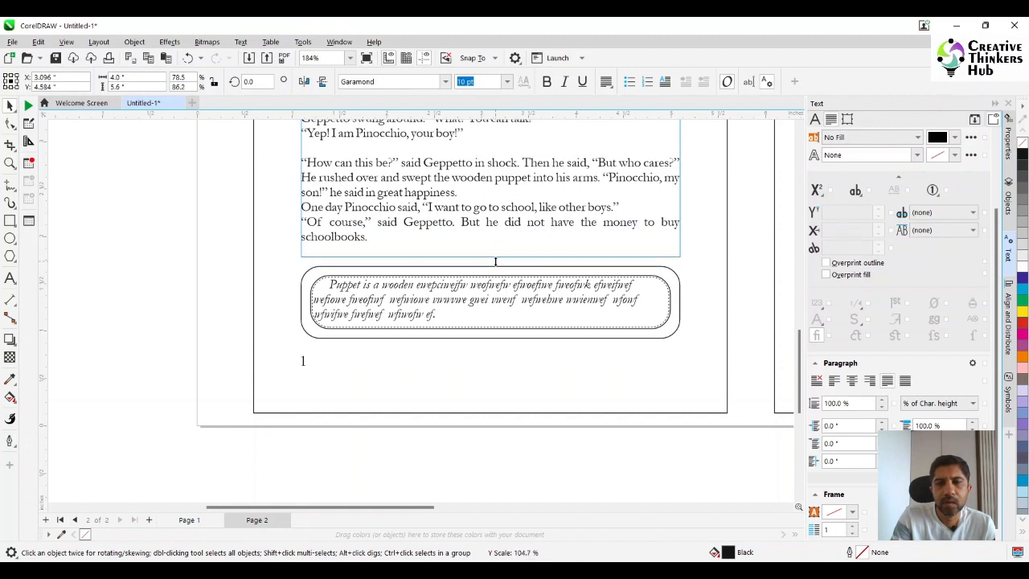
click(169, 263)
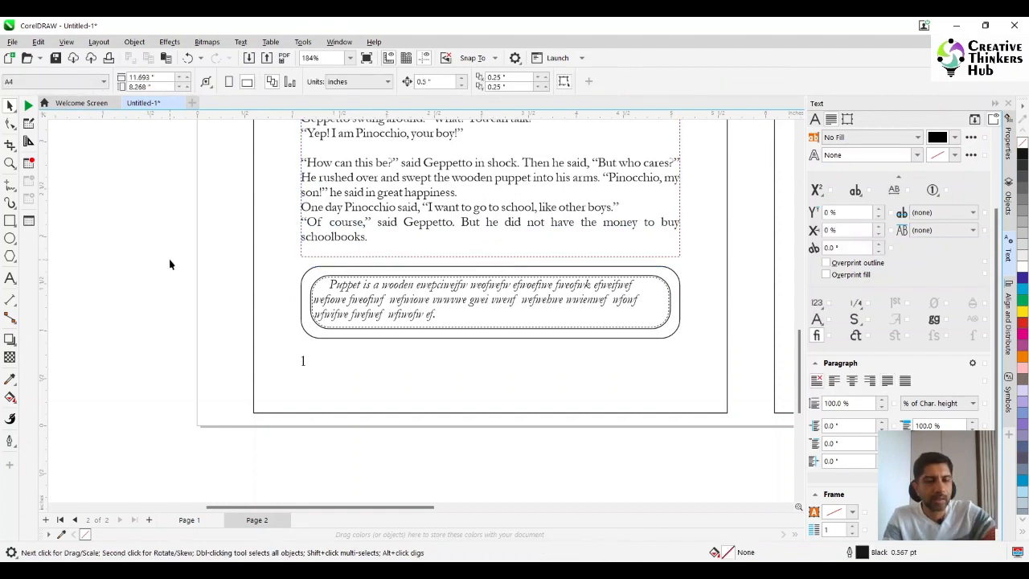
- Examine the whole two-page spread together with the linked text frame beside it
scroll(170, 264, down, 3)
scroll(570, 320, up, 2)
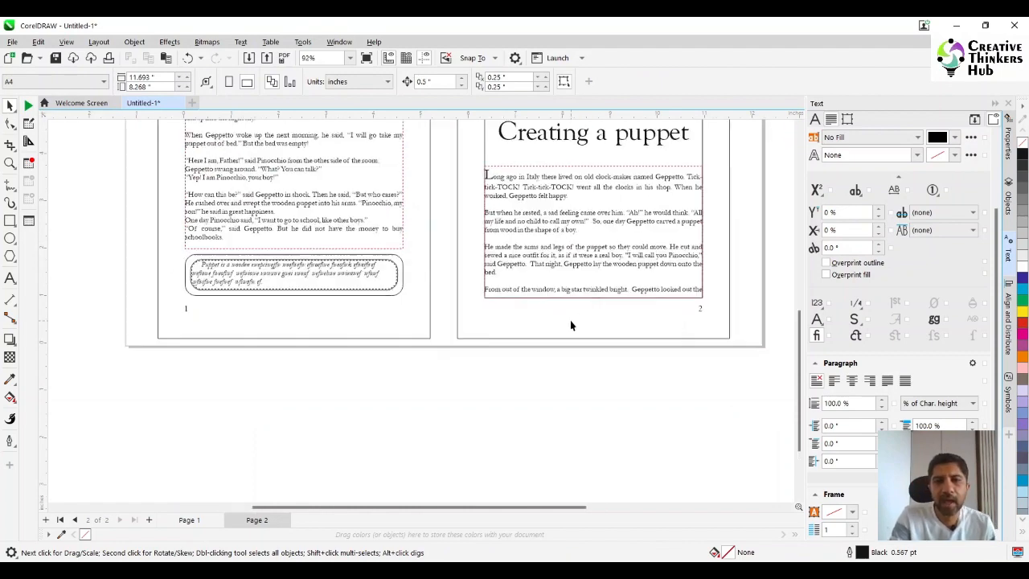
scroll(565, 315, down, 4)
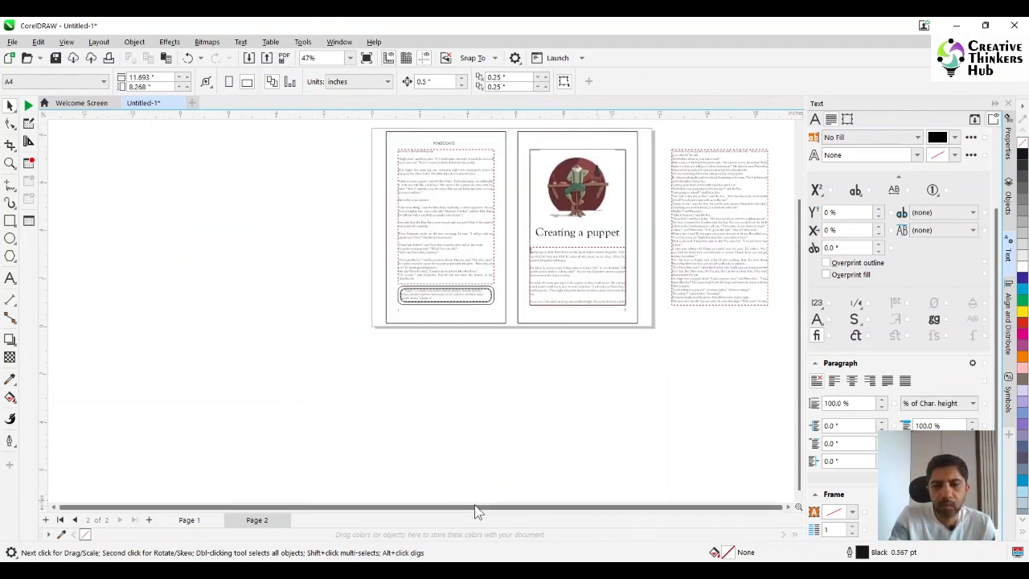
scroll(804, 338, up, 3)
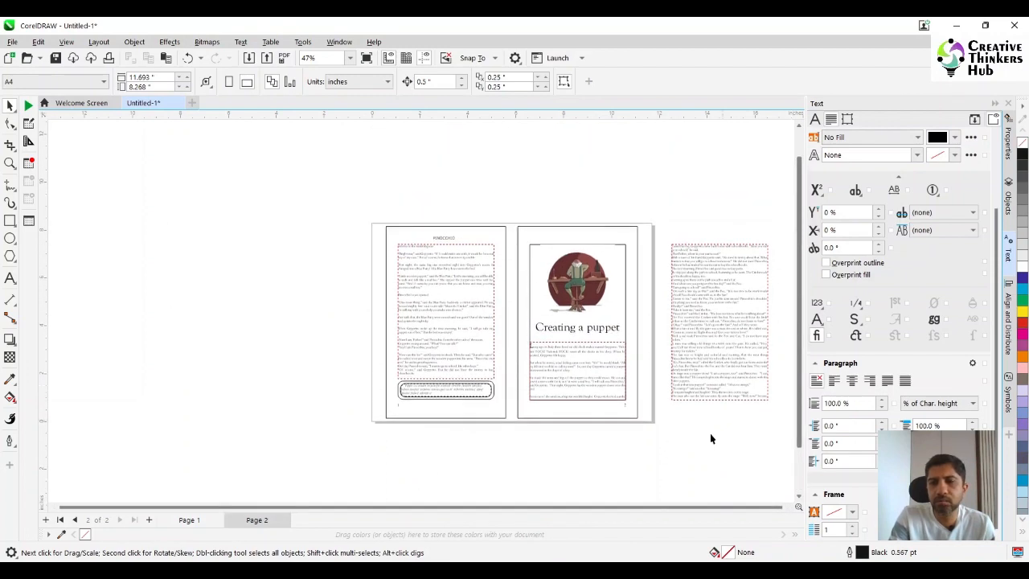
click(788, 508)
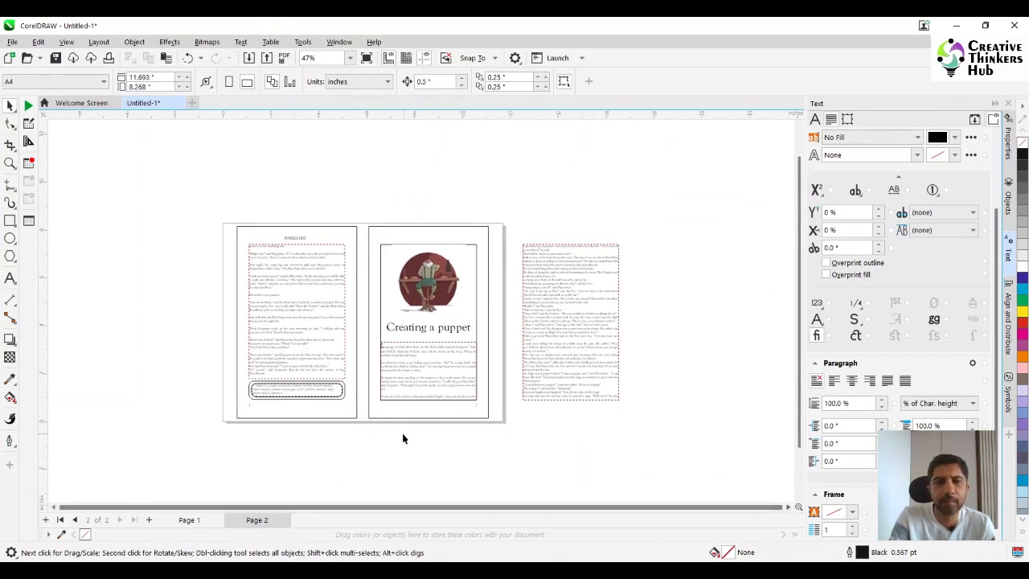
scroll(402, 425, down, 1)
scroll(403, 429, up, 3)
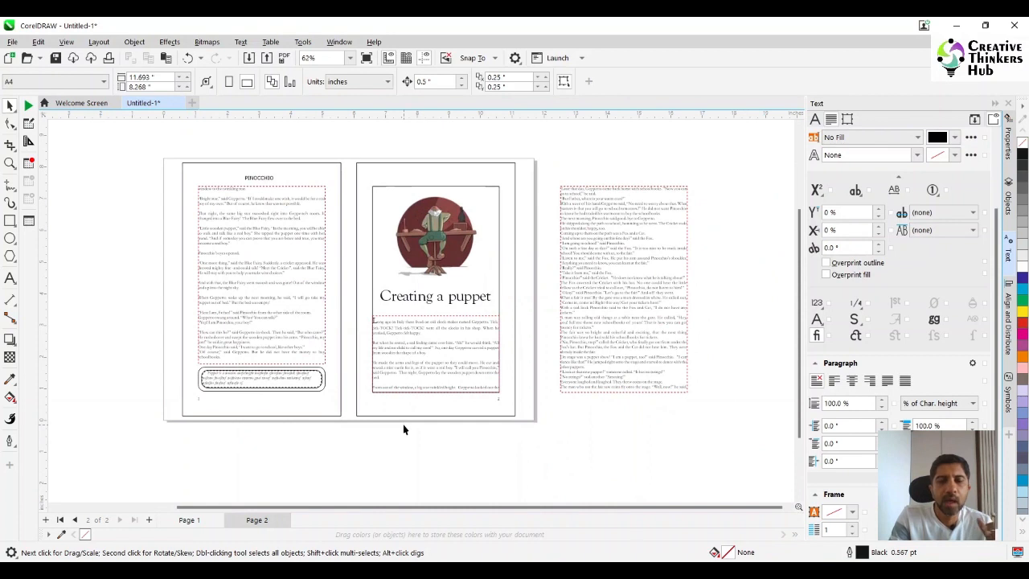